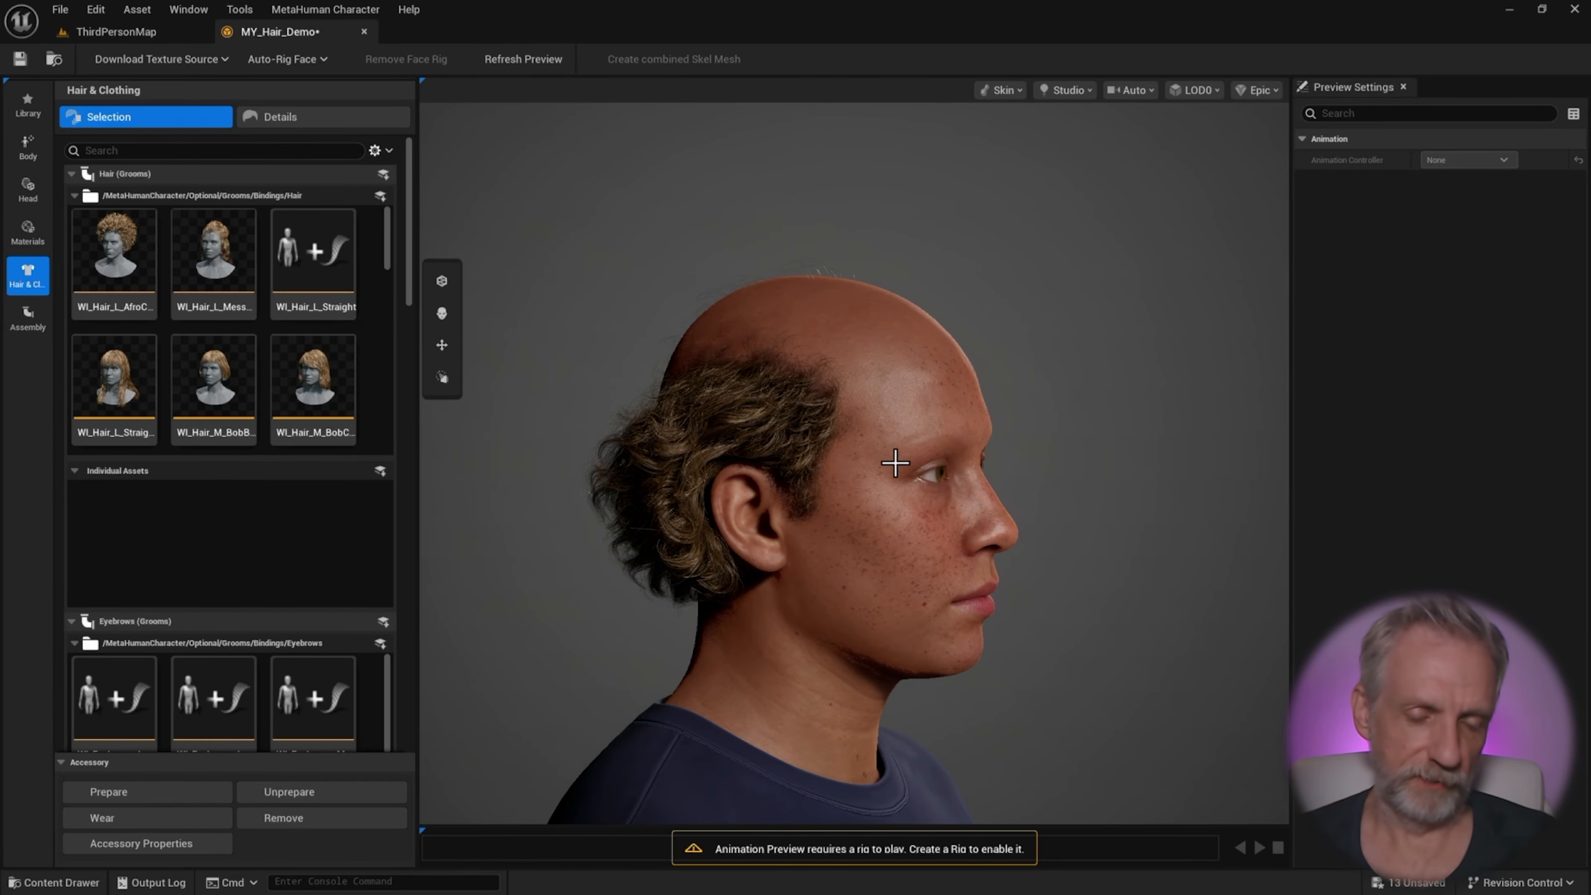
- Examine the current hair groom on the character's head close up from both sides
{"action": "scroll", "coordinate": [895, 463], "scroll_direction": "up", "scroll_amount": 4}
{"action": "middle_click_drag", "start_coordinate": [895, 463], "coordinate": [726, 479]}
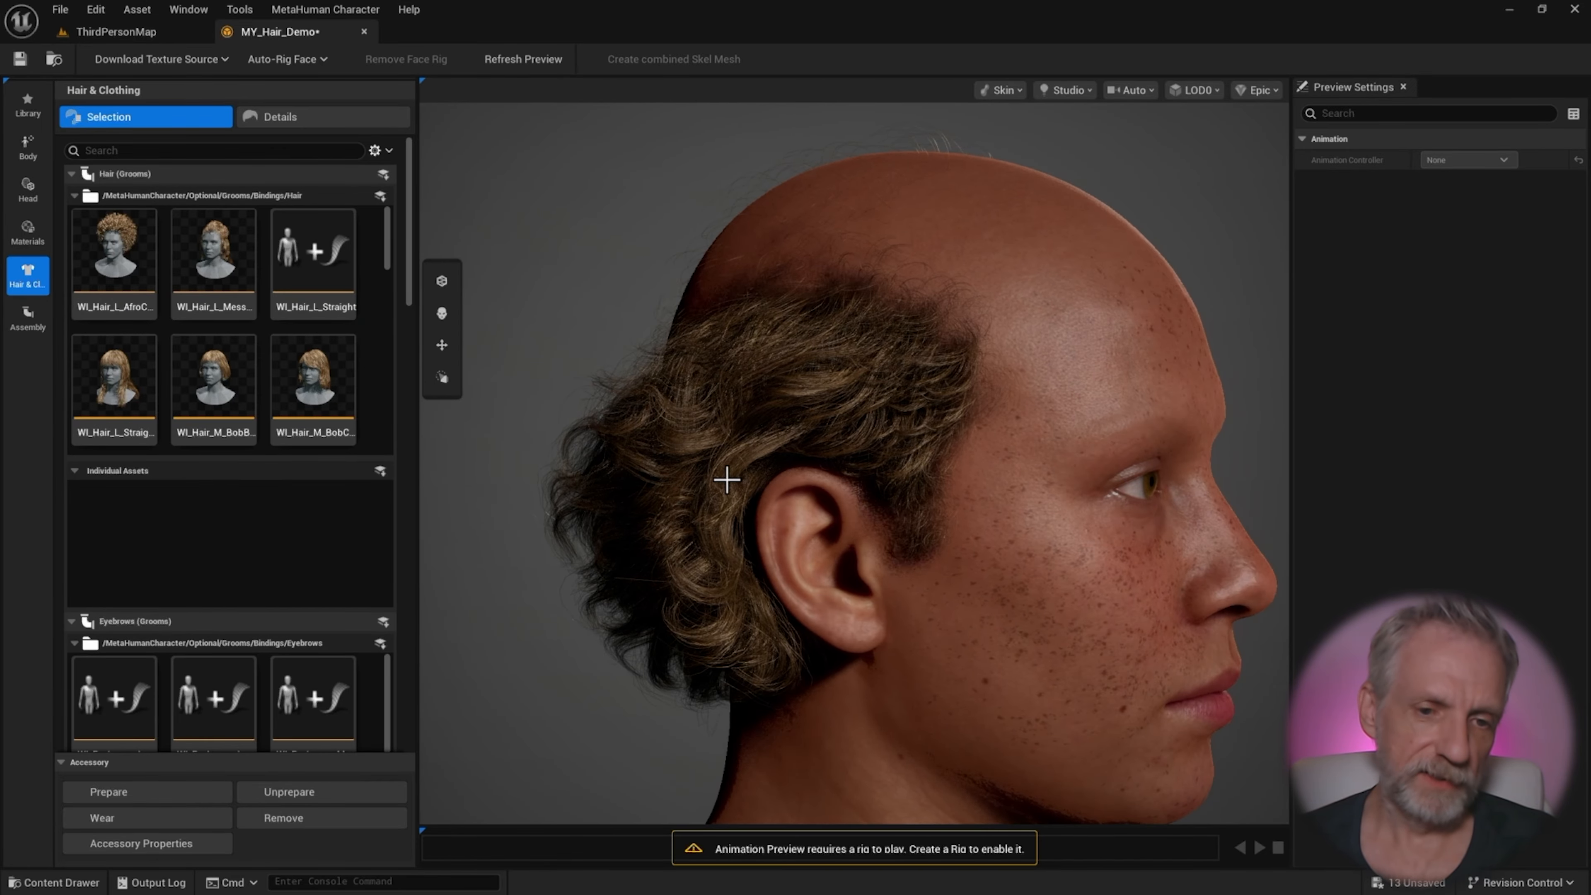
{"action": "left_click_drag", "start_coordinate": [727, 479], "coordinate": [549, 478]}
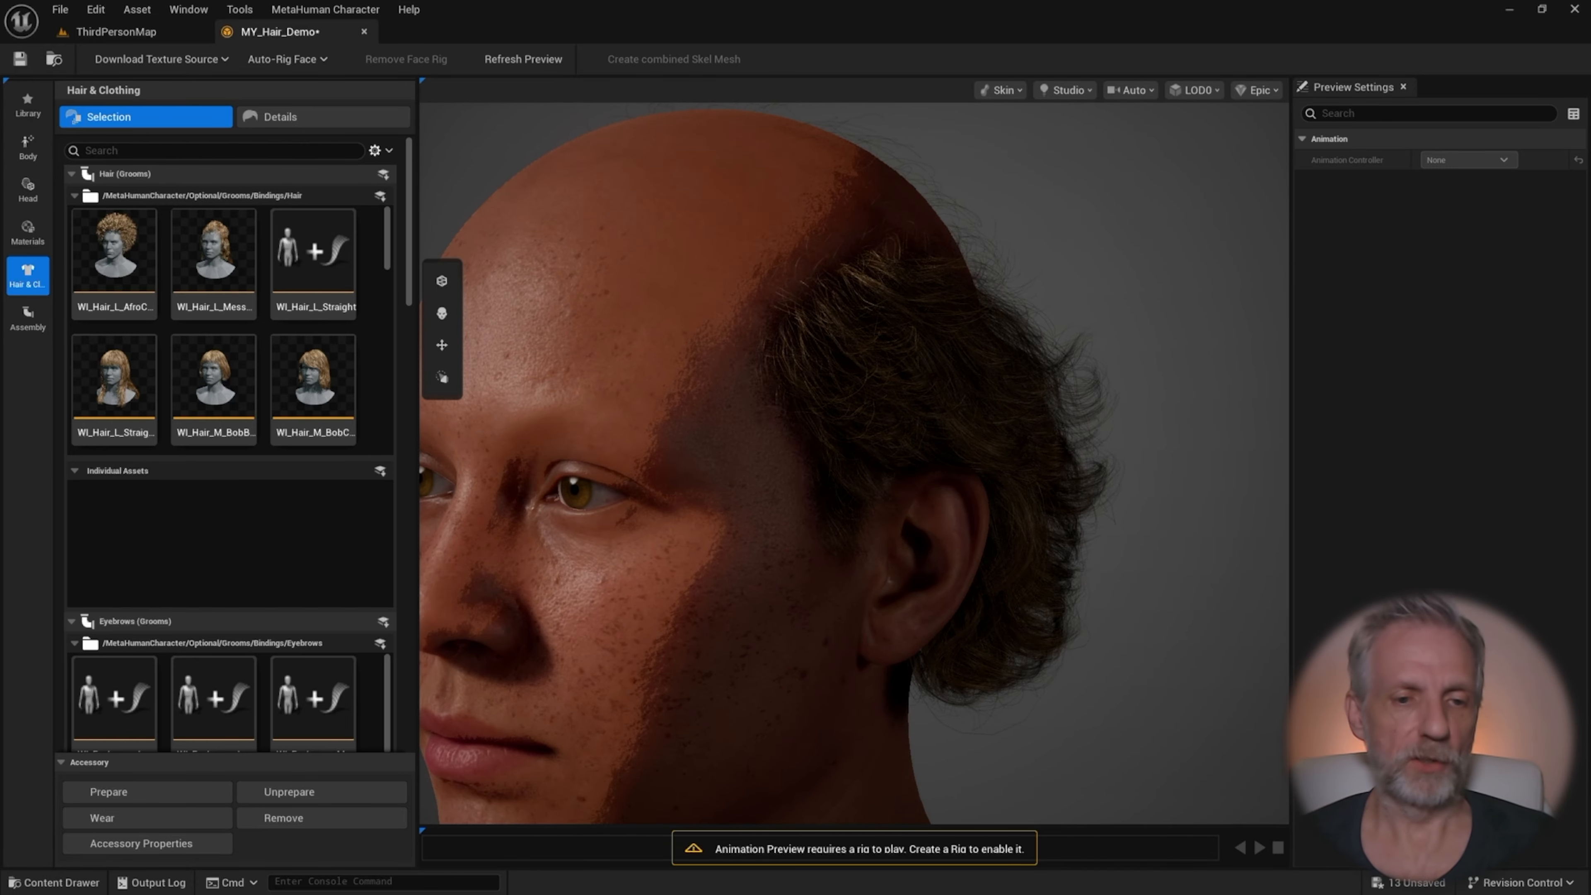
{"action": "middle_click_drag", "start_coordinate": [728, 491], "coordinate": [893, 437]}
{"action": "scroll", "coordinate": [750, 474], "scroll_direction": "down", "scroll_amount": 3}
{"action": "left_click_drag", "start_coordinate": [750, 474], "coordinate": [789, 475]}
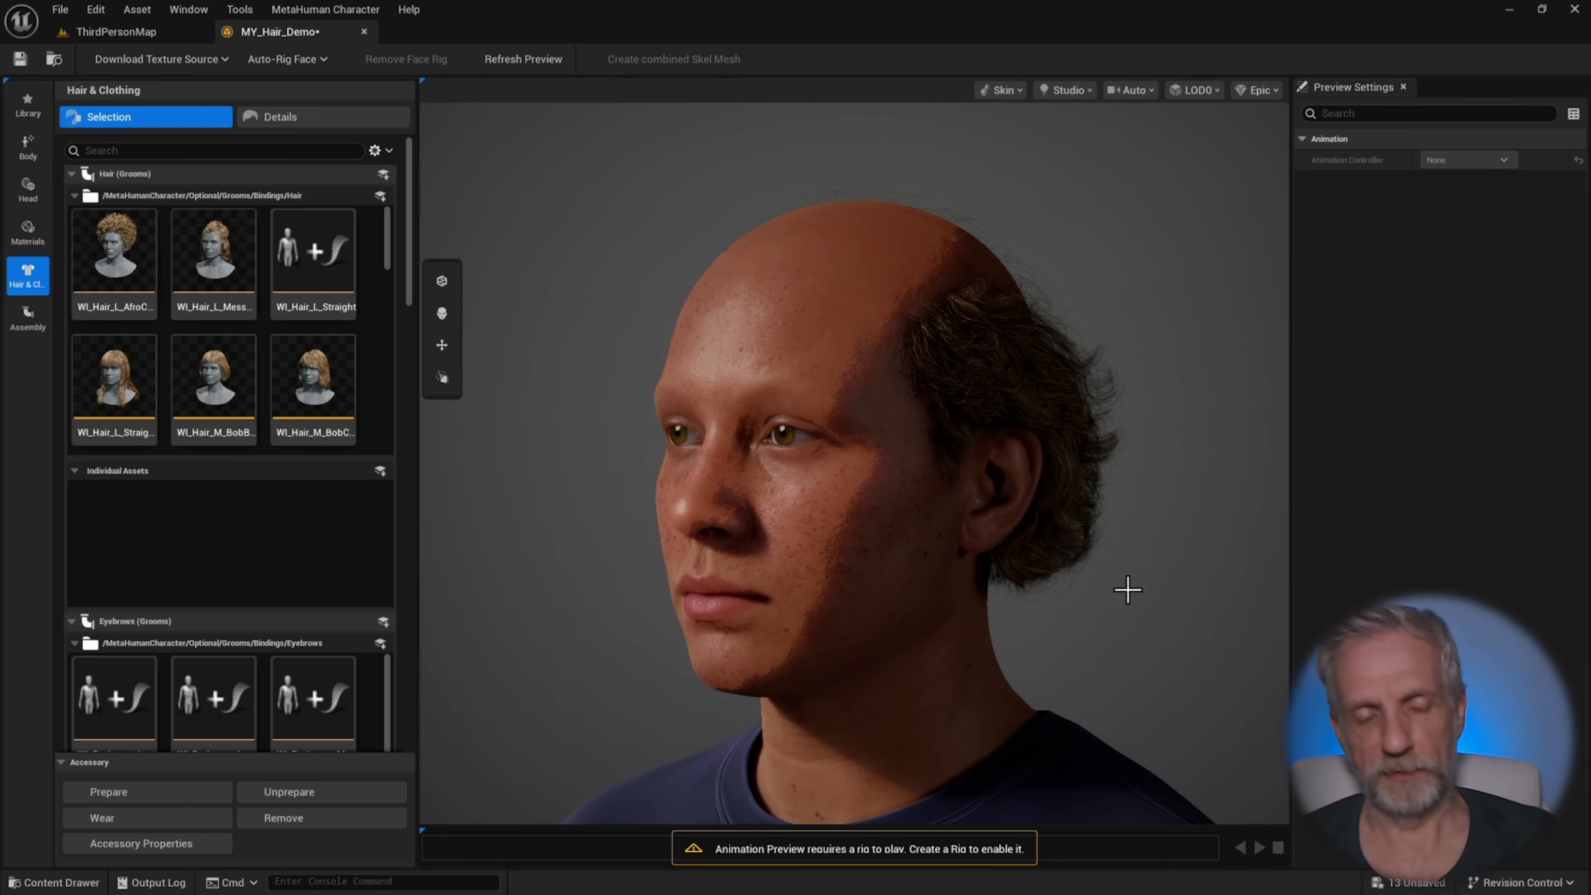
- Try a different light rig rotation and switch the preview lighting to the Tungsten preset
{"action": "left_click", "coordinate": [1087, 93]}
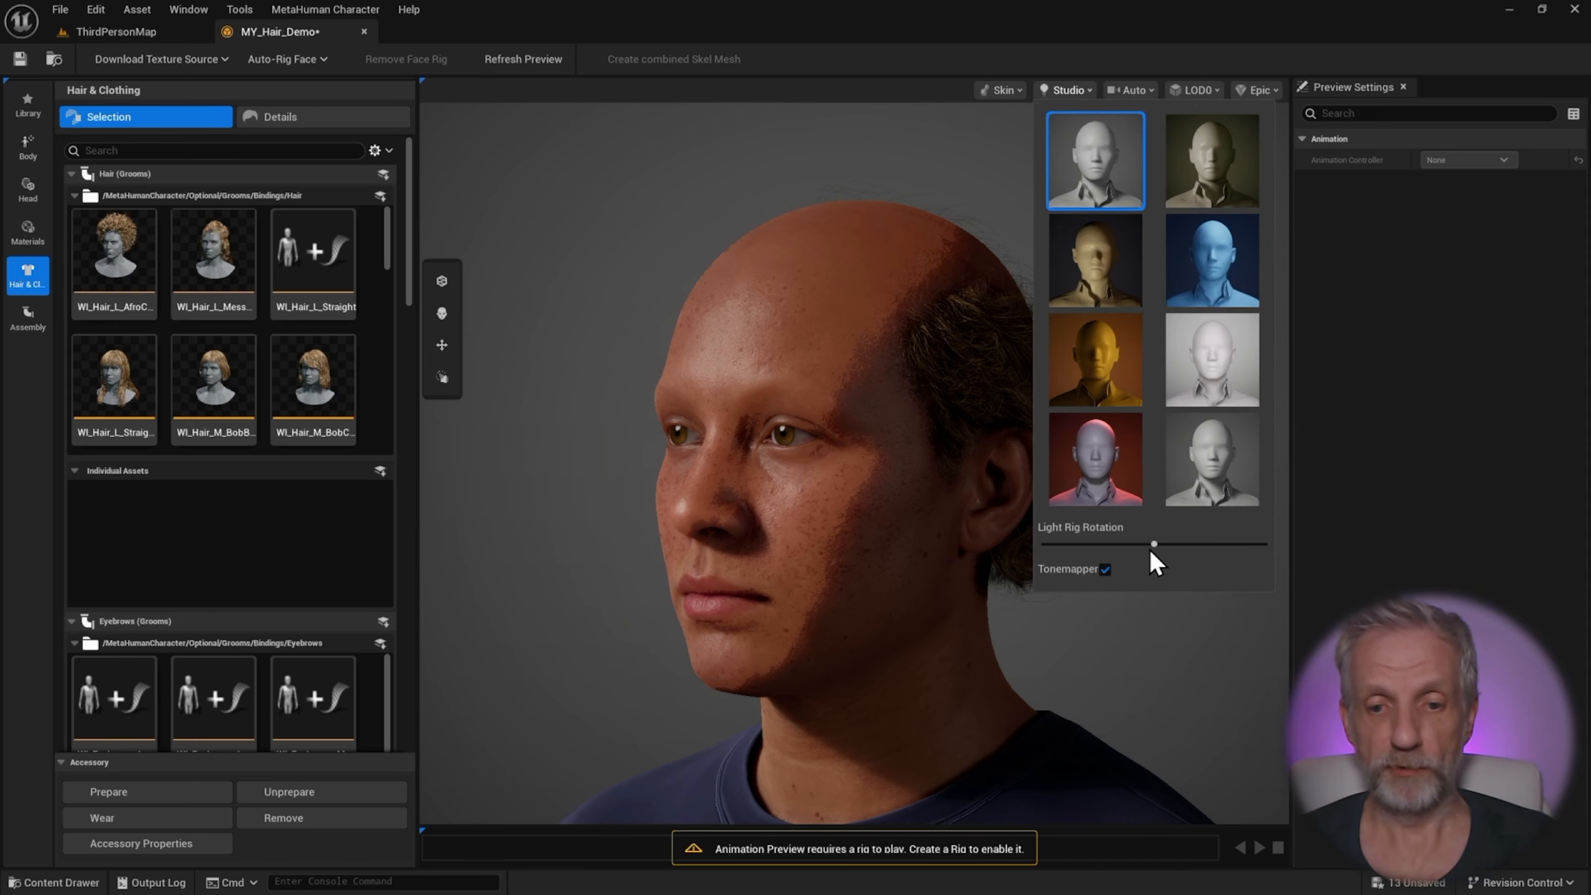
{"action": "mouse_move", "coordinate": [1155, 544]}
{"action": "left_mouse_down"}
{"action": "mouse_move", "coordinate": [1114, 543]}
{"action": "mouse_move", "coordinate": [1172, 540]}
{"action": "mouse_move", "coordinate": [1083, 546]}
{"action": "mouse_move", "coordinate": [1159, 545]}
{"action": "mouse_move", "coordinate": [1127, 544]}
{"action": "left_mouse_up"}
{"action": "left_click", "coordinate": [1230, 170]}
{"action": "left_click", "coordinate": [1137, 377]}
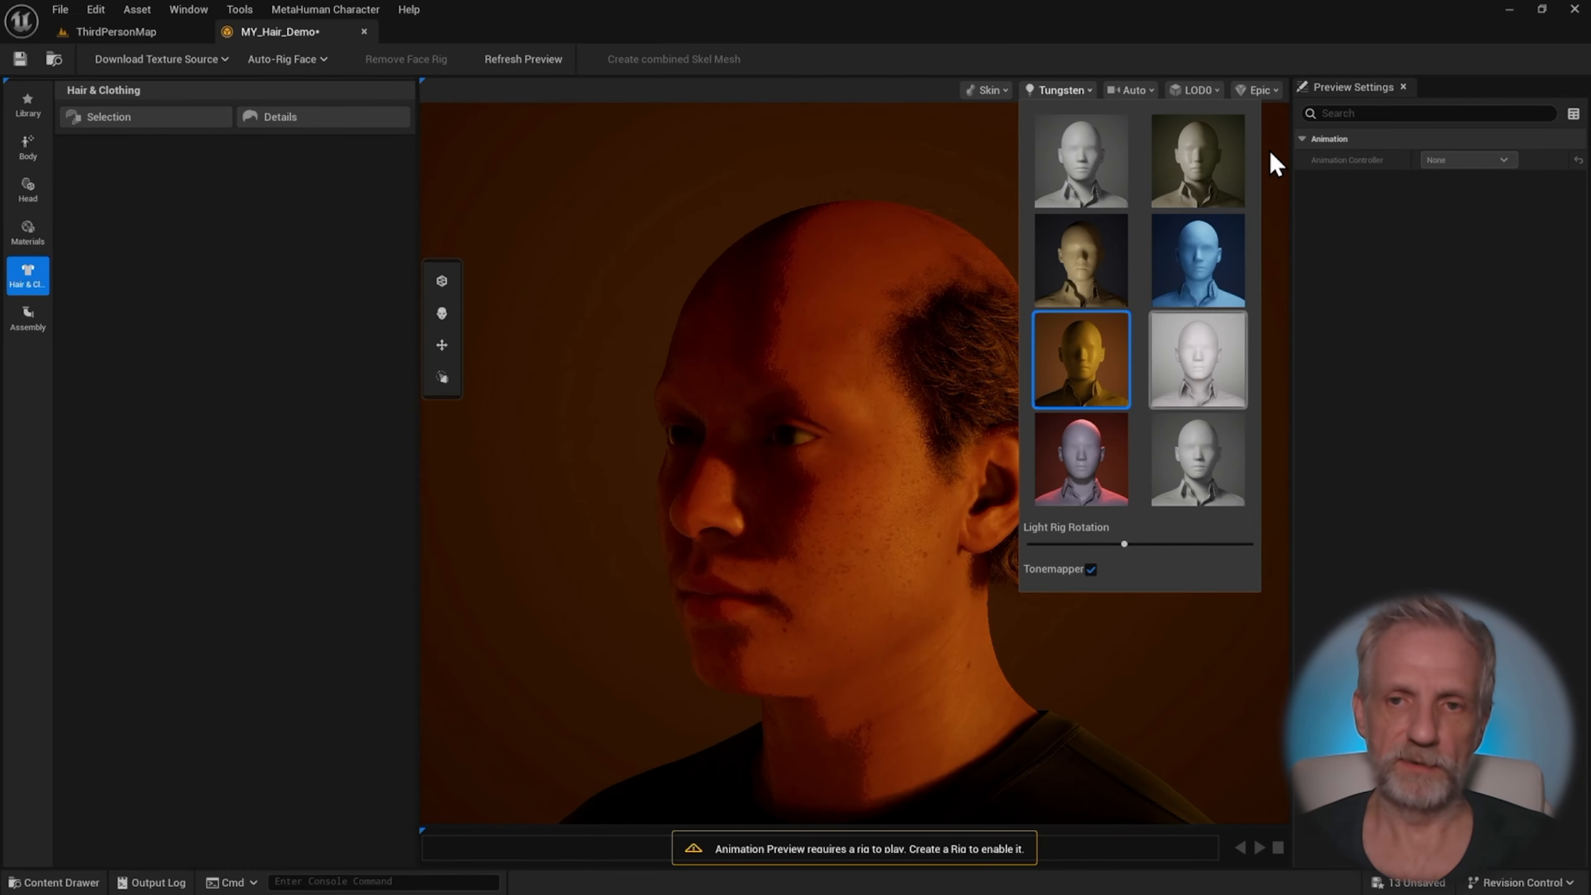
- Widen the character viewport by narrowing the Preview Settings area
{"action": "left_click", "coordinate": [1356, 184]}
{"action": "left_click_drag", "start_coordinate": [1289, 202], "coordinate": [1406, 207]}
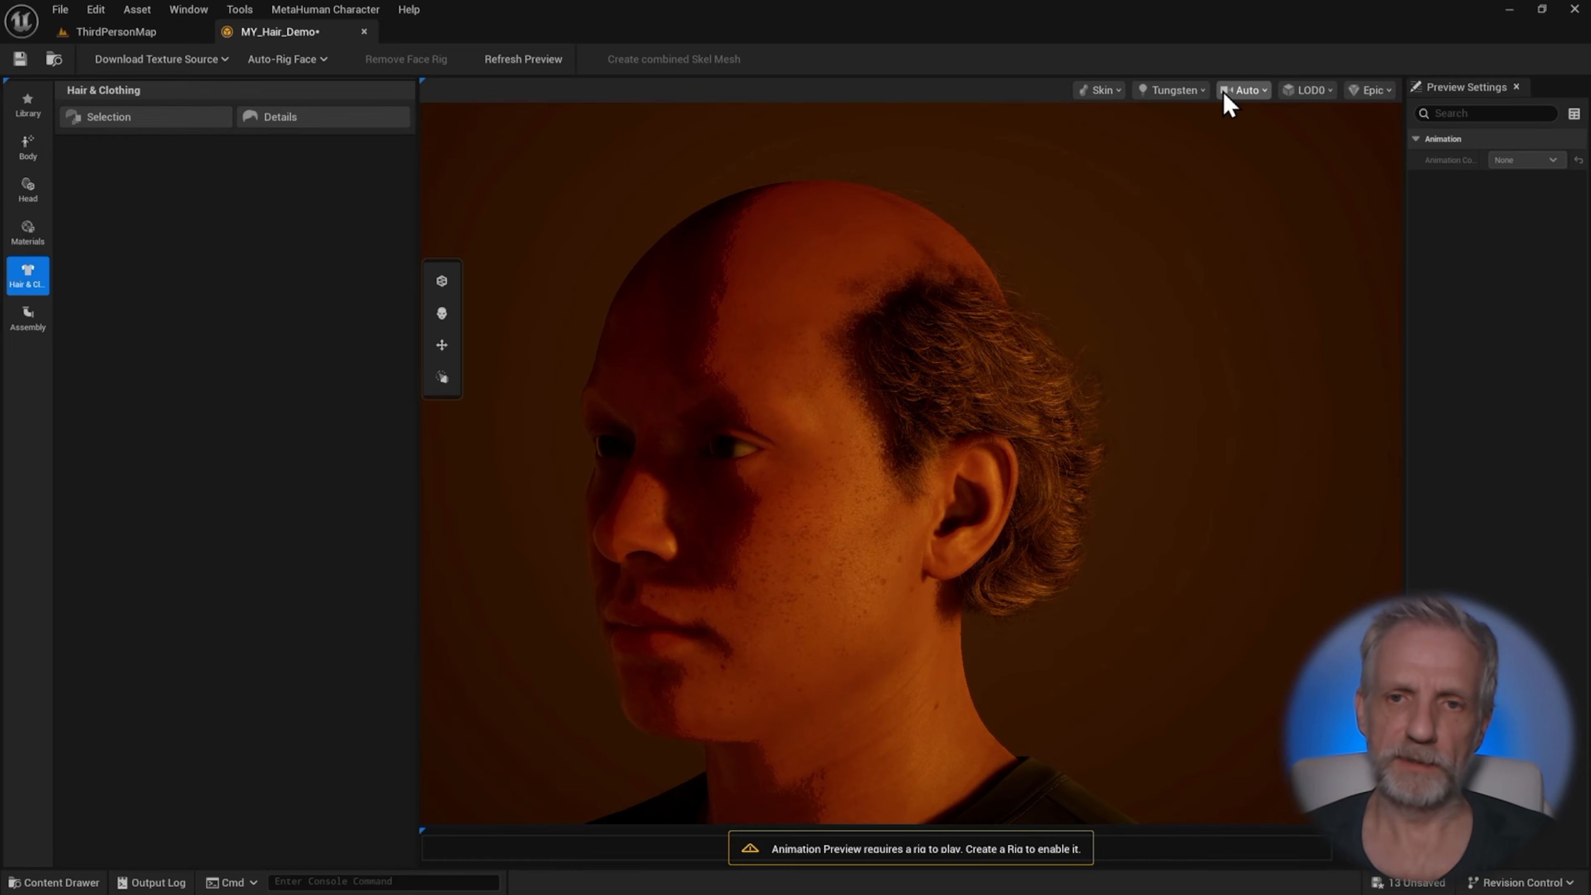
- Rotate the light rig, try several lighting presets, and return the preview lighting to Studio with the hair better lit
{"action": "left_click", "coordinate": [1171, 90]}
{"action": "left_click_drag", "start_coordinate": [1208, 543], "coordinate": [1247, 544]}
{"action": "left_click", "coordinate": [1311, 467]}
{"action": "left_click", "coordinate": [1204, 495]}
{"action": "left_click", "coordinate": [1292, 191]}
{"action": "left_click", "coordinate": [1336, 360]}
{"action": "left_click", "coordinate": [1236, 189]}
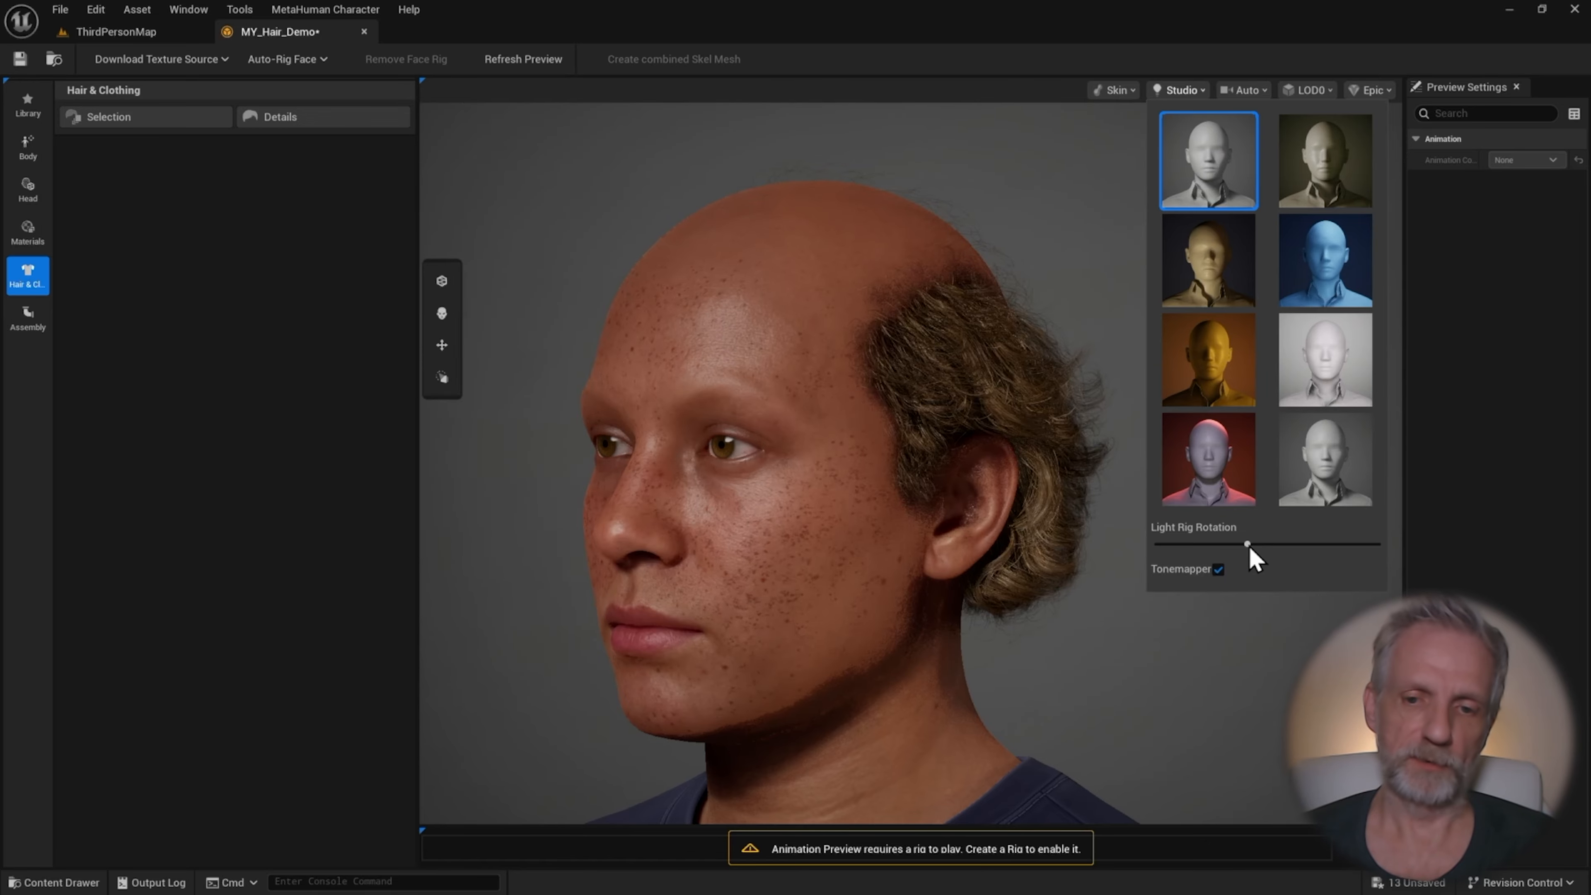
{"action": "mouse_move", "coordinate": [1248, 544]}
{"action": "left_mouse_down"}
{"action": "mouse_move", "coordinate": [1227, 544]}
{"action": "mouse_move", "coordinate": [1257, 544]}
{"action": "mouse_move", "coordinate": [1244, 549]}
{"action": "left_mouse_up"}
{"action": "mouse_move", "coordinate": [1142, 556]}
{"action": "left_mouse_down"}
{"action": "mouse_move", "coordinate": [1322, 556]}
{"action": "mouse_move", "coordinate": [1164, 556]}
{"action": "left_mouse_up"}
- Apply the mohawk groom from the Hair (Grooms) collection to the character
{"action": "left_click_drag", "start_coordinate": [833, 490], "coordinate": [781, 490]}
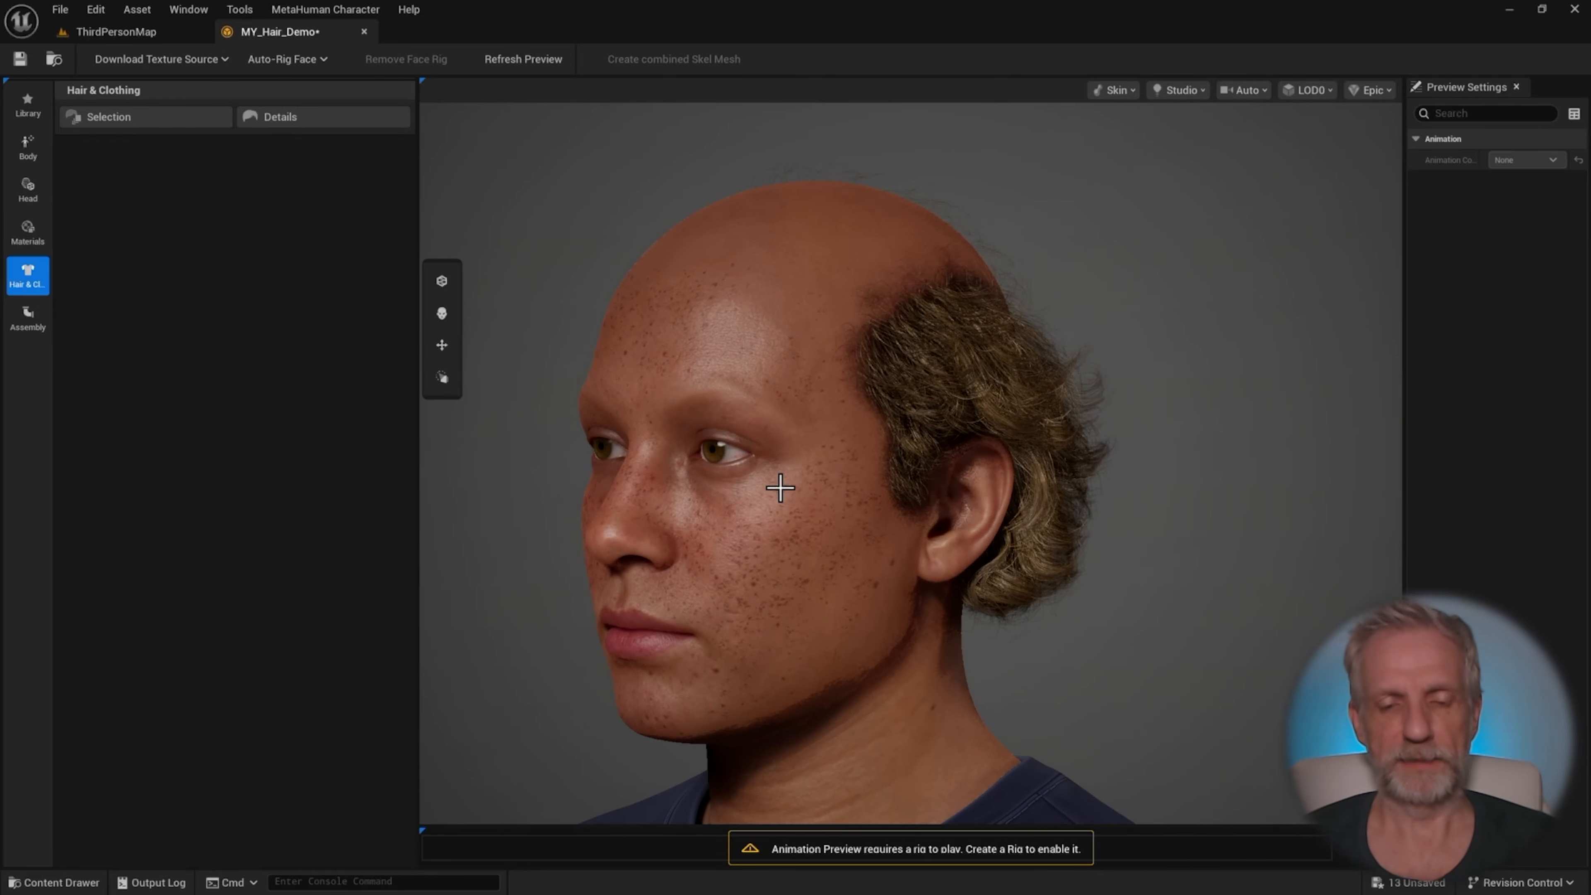
{"action": "middle_click_drag", "start_coordinate": [781, 490], "coordinate": [819, 457]}
{"action": "left_click_drag", "start_coordinate": [819, 457], "coordinate": [795, 459]}
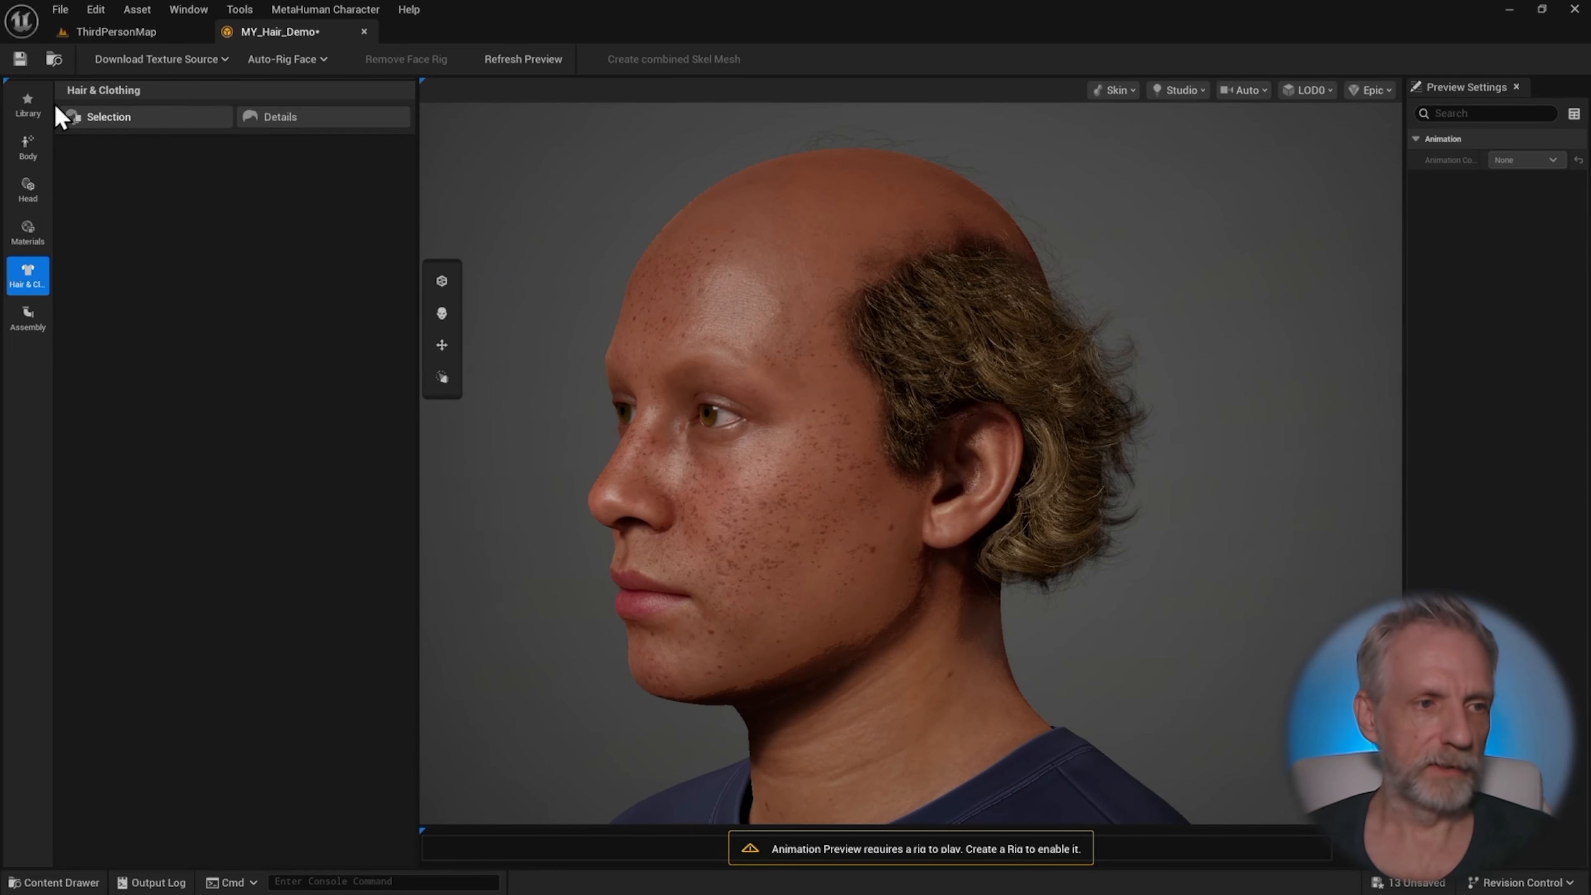
{"action": "left_click", "coordinate": [116, 124]}
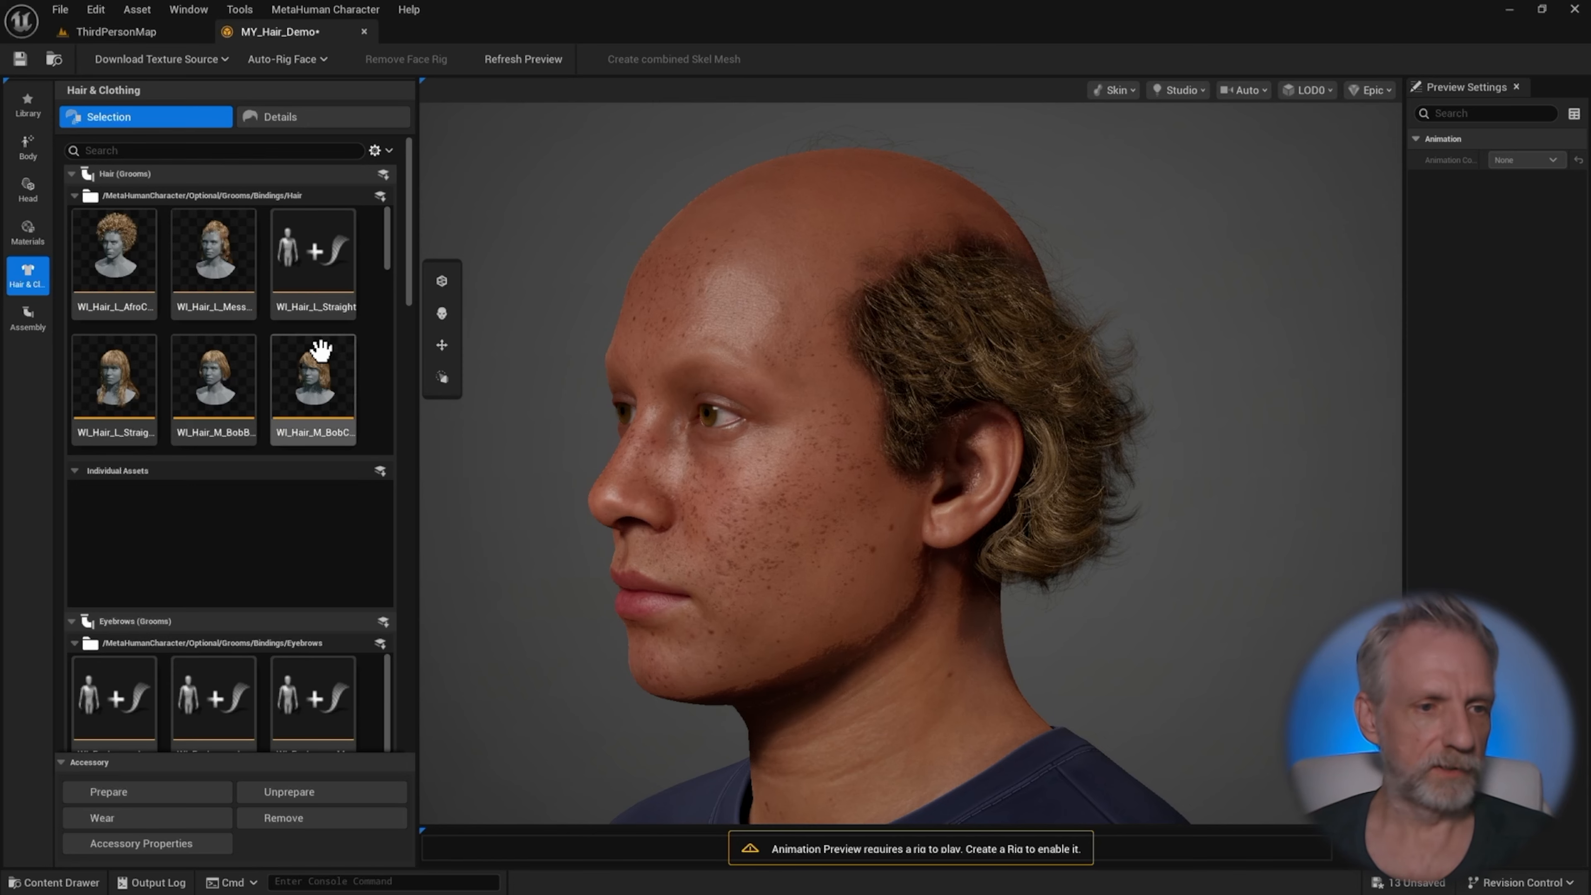
{"action": "left_click_drag", "start_coordinate": [392, 250], "coordinate": [391, 309]}
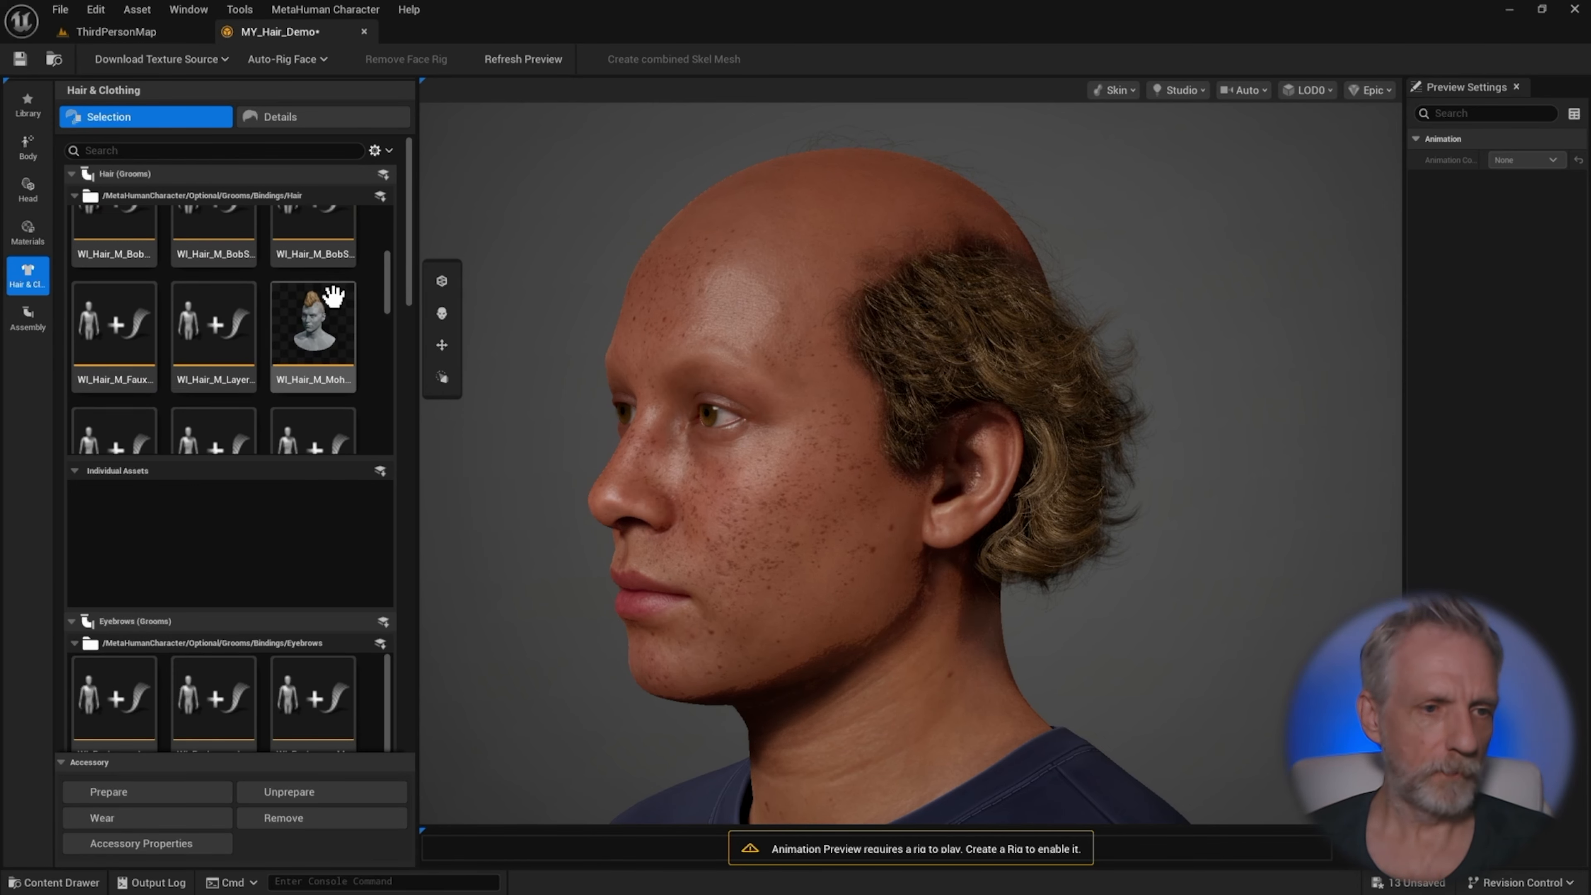
{"action": "left_click", "coordinate": [316, 317]}
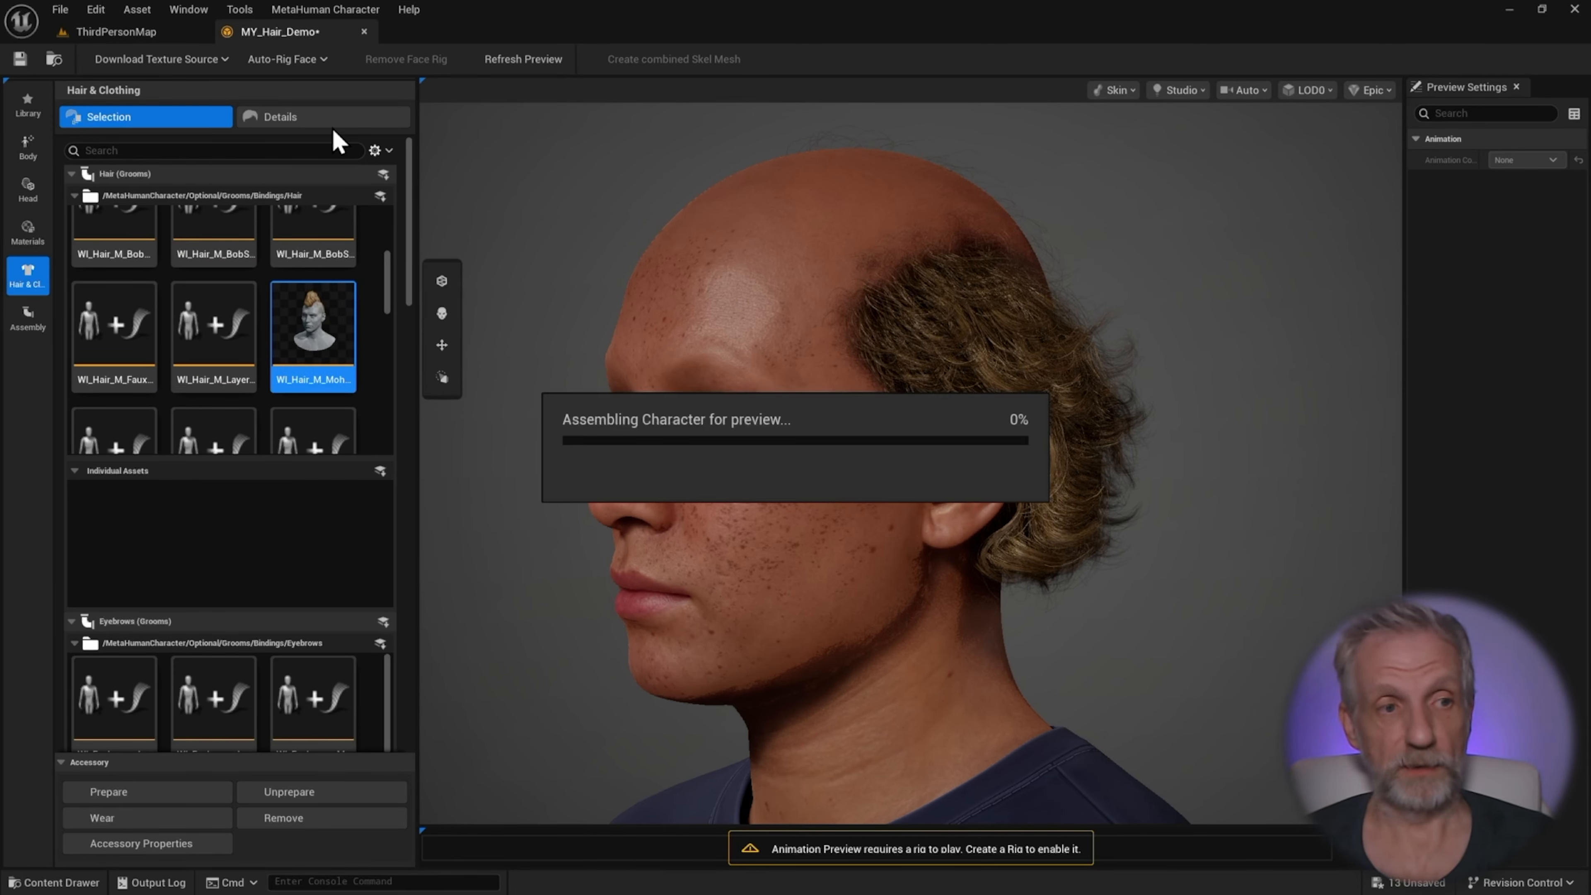
- Open the mohawk groom's details and show its override properties
{"action": "left_click", "coordinate": [318, 119]}
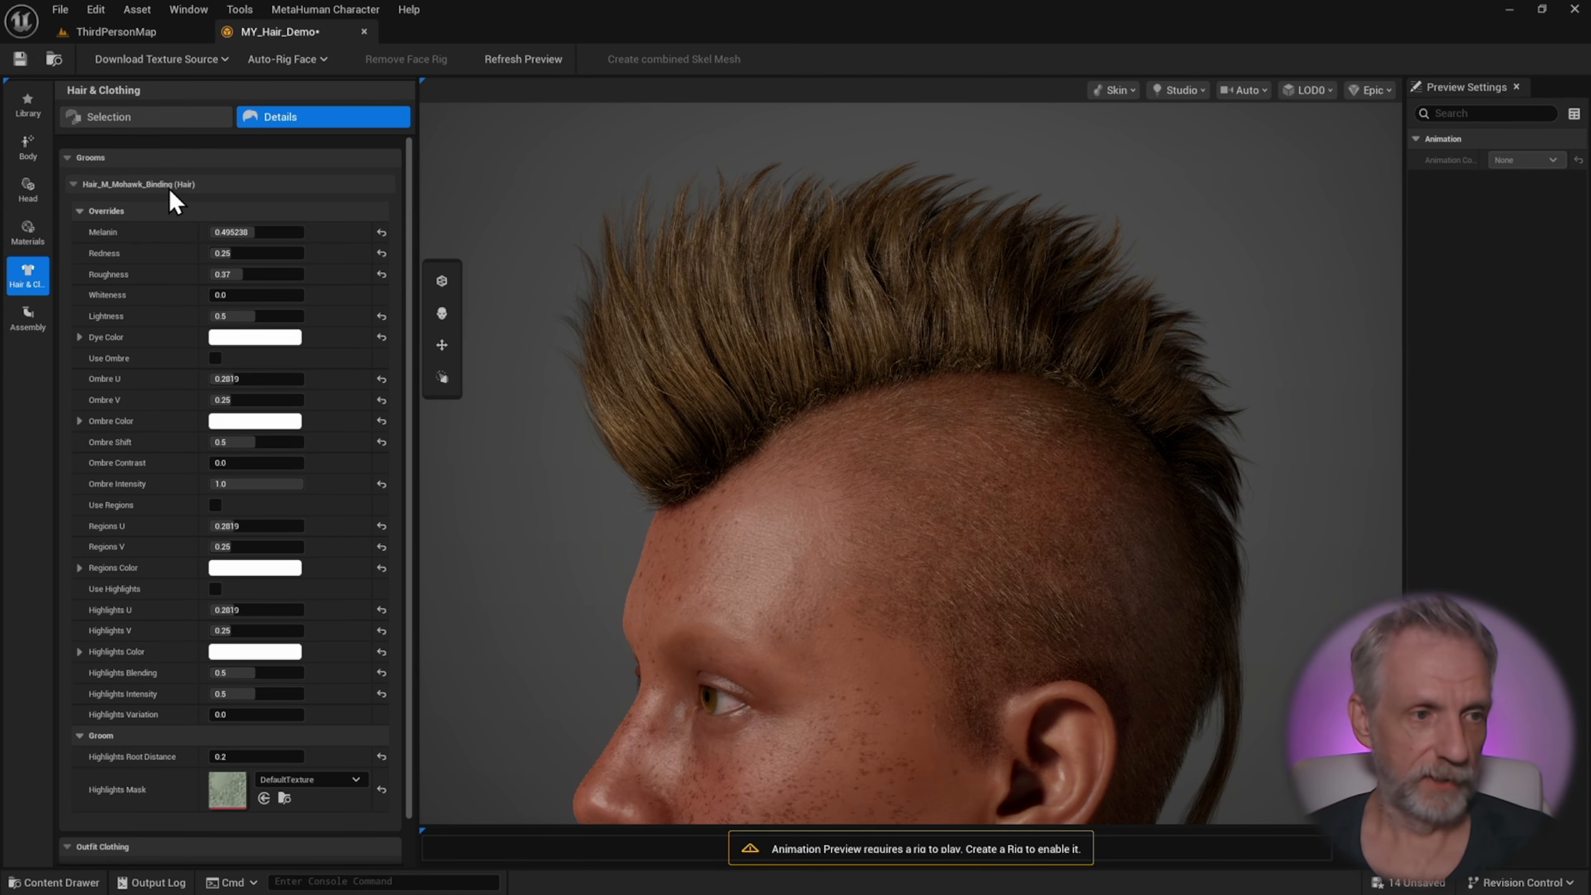
{"action": "left_click", "coordinate": [74, 185]}
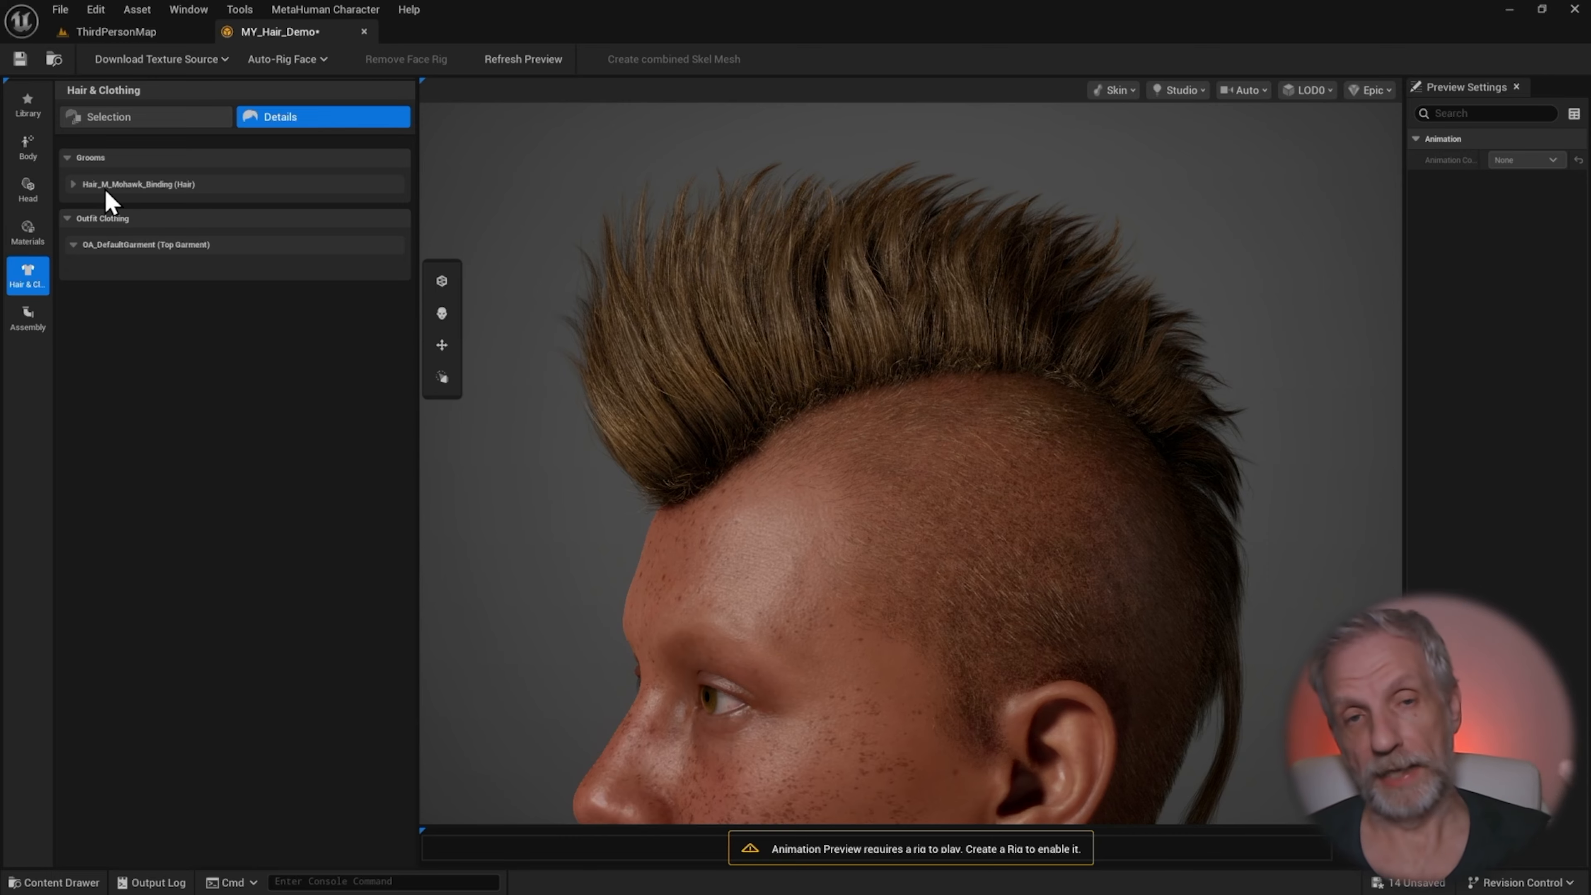
{"action": "left_click", "coordinate": [74, 185]}
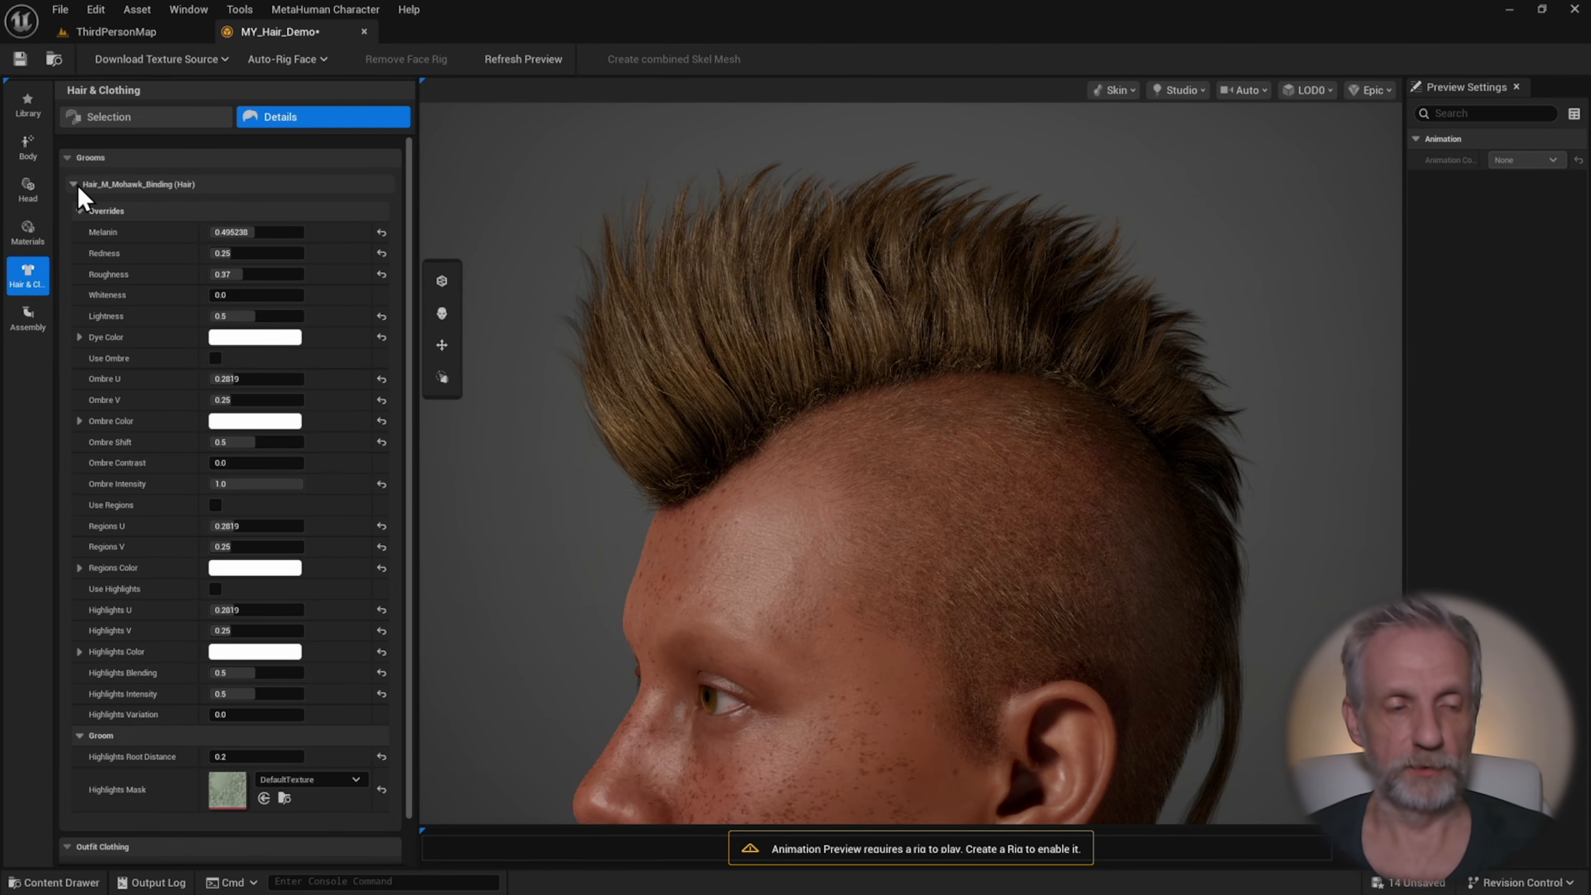
{"action": "left_click", "coordinate": [73, 185]}
{"action": "left_click", "coordinate": [74, 185]}
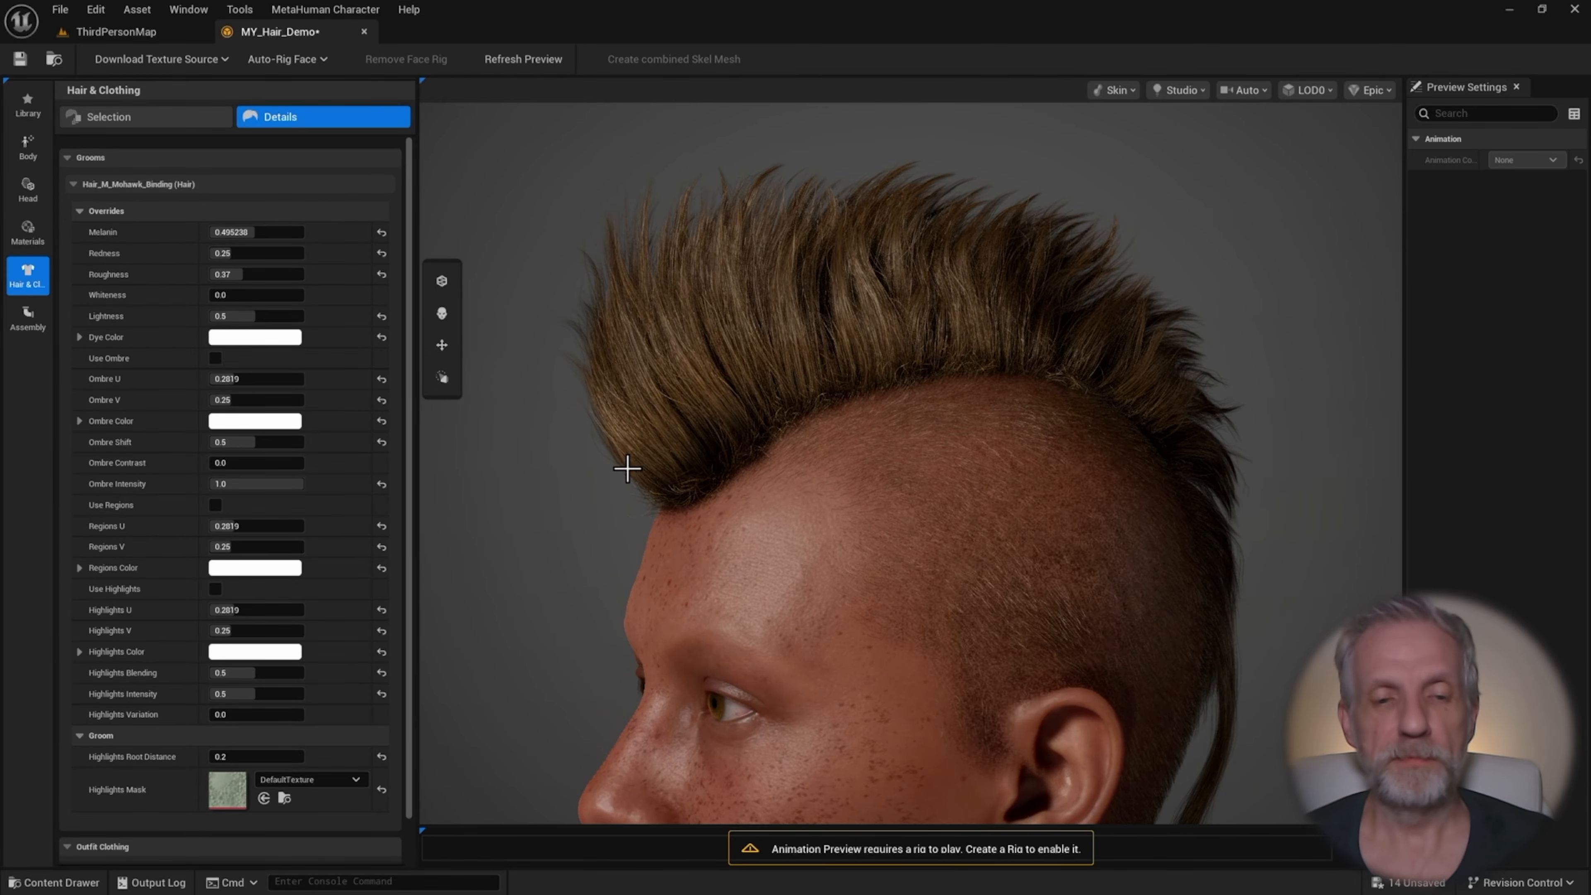
- Try high and zero Redness values on the mohawk and settle on about 0.3
{"action": "left_click_drag", "start_coordinate": [627, 468], "coordinate": [608, 469]}
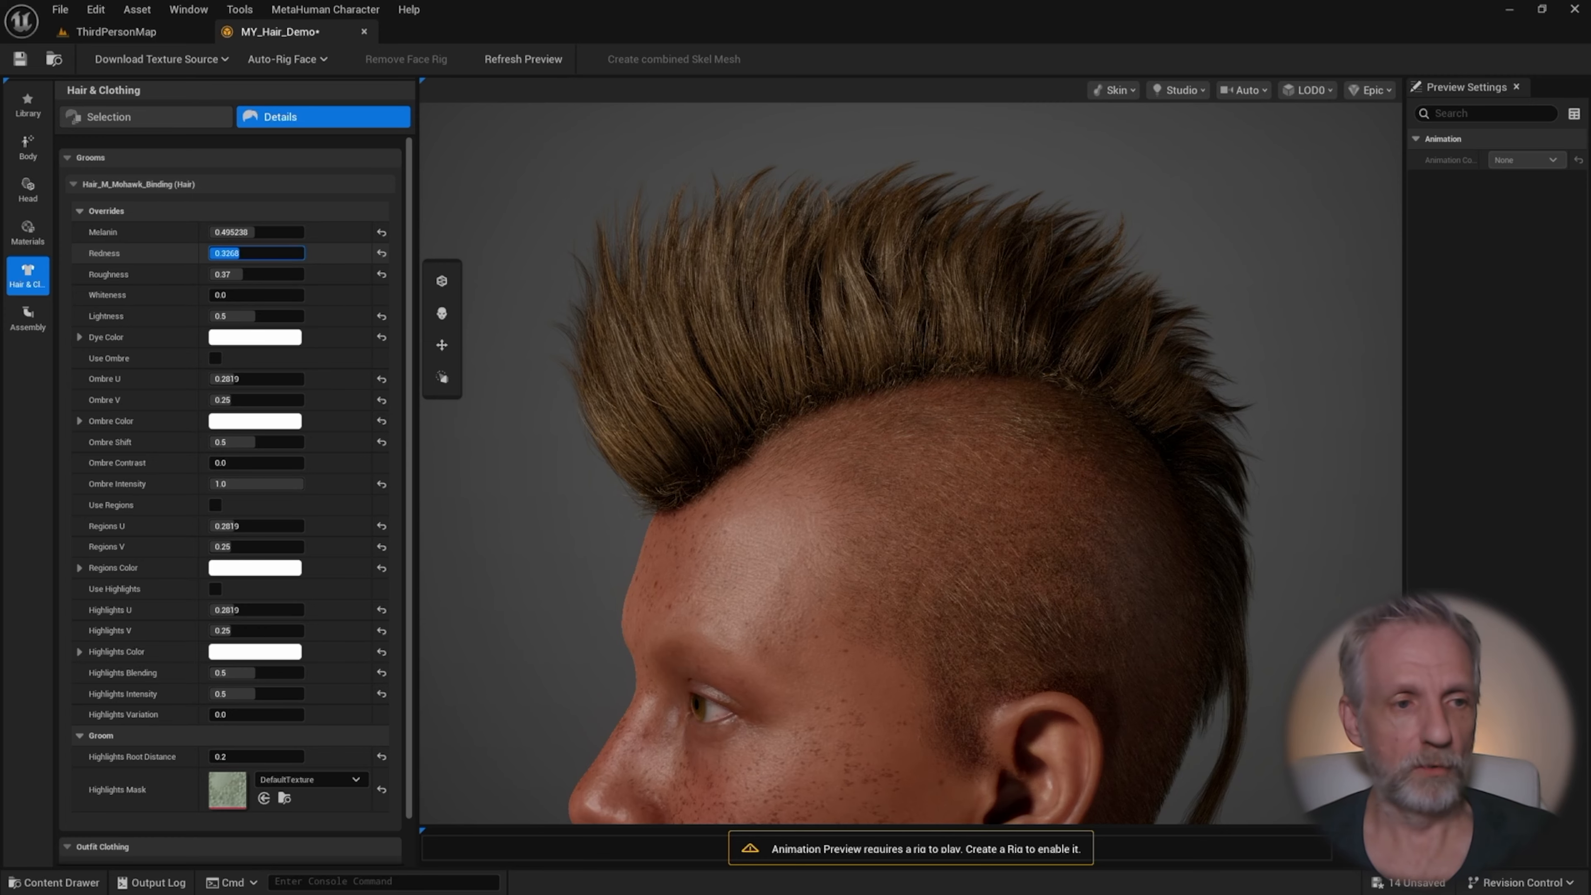
{"action": "left_click_drag", "start_coordinate": [238, 252], "coordinate": [312, 260]}
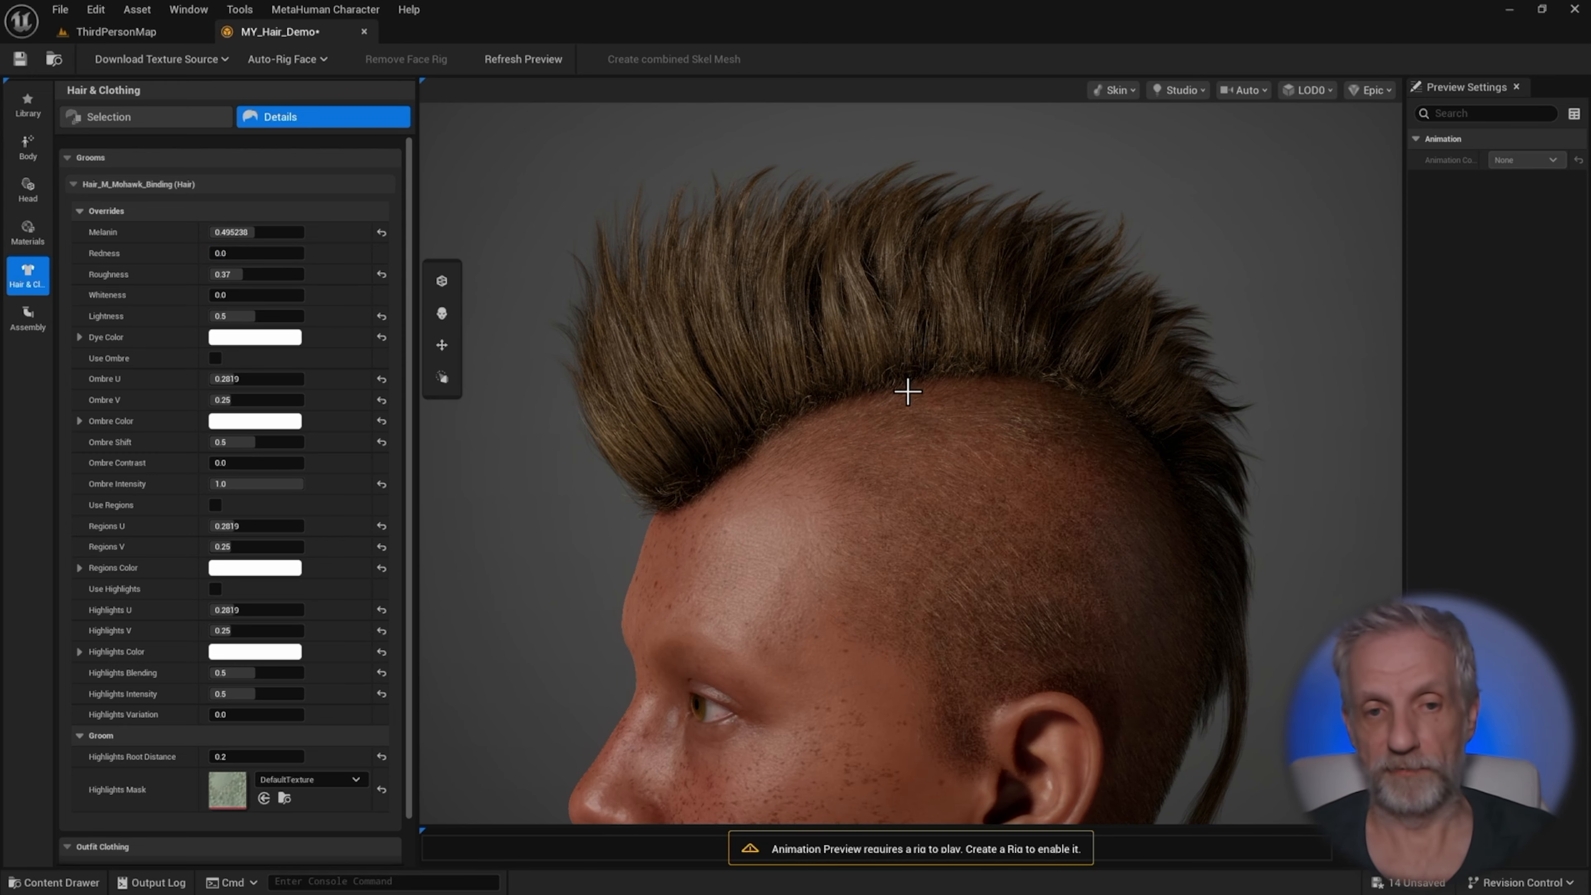
{"action": "left_click_drag", "start_coordinate": [216, 253], "coordinate": [232, 253]}
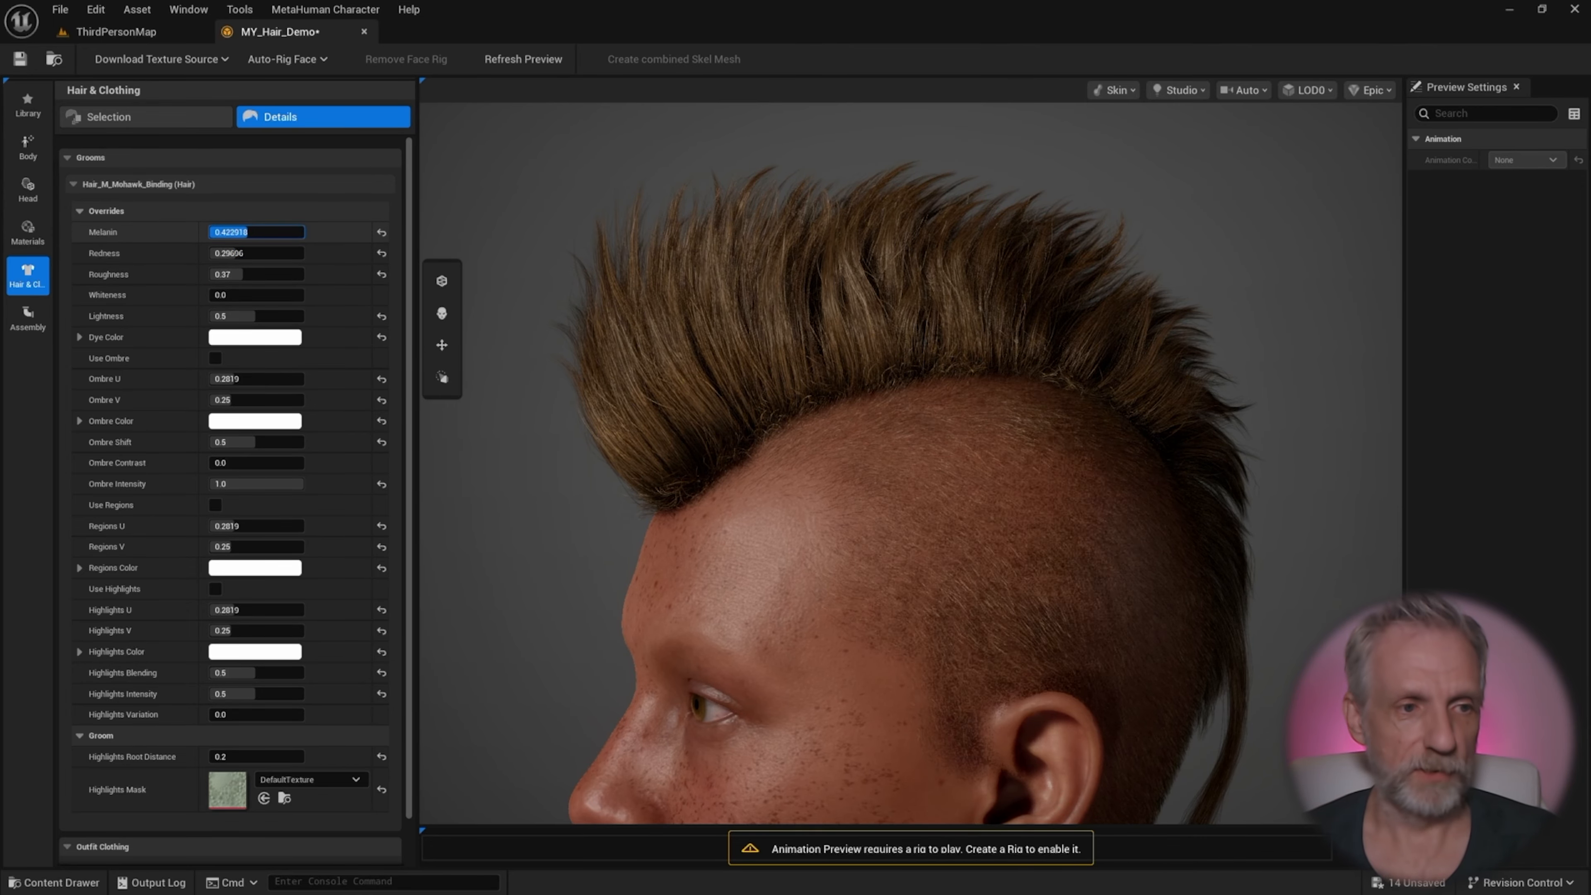
- Try a blond mohawk with Melanin at about 0.17 and darken it to a Melanin of 0.63392
{"action": "left_click_drag", "start_coordinate": [247, 232], "coordinate": [226, 232]}
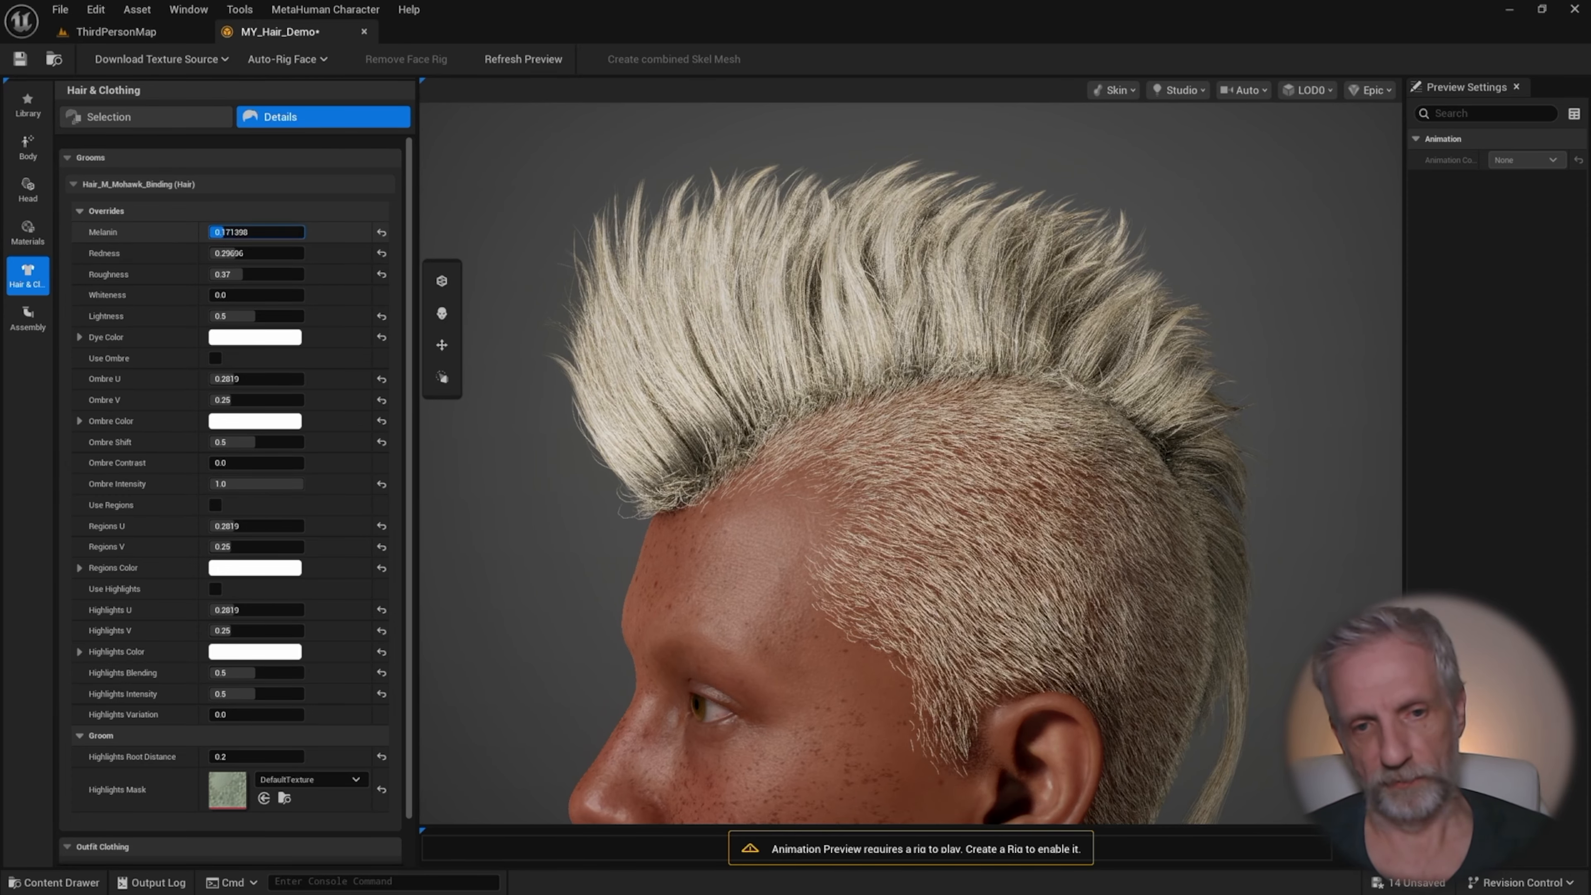
{"action": "left_click_drag", "start_coordinate": [226, 232], "coordinate": [268, 233]}
{"action": "left_click_drag", "start_coordinate": [565, 345], "coordinate": [600, 348]}
{"action": "middle_click_drag", "start_coordinate": [600, 348], "coordinate": [599, 381]}
{"action": "left_click_drag", "start_coordinate": [268, 235], "coordinate": [252, 233]}
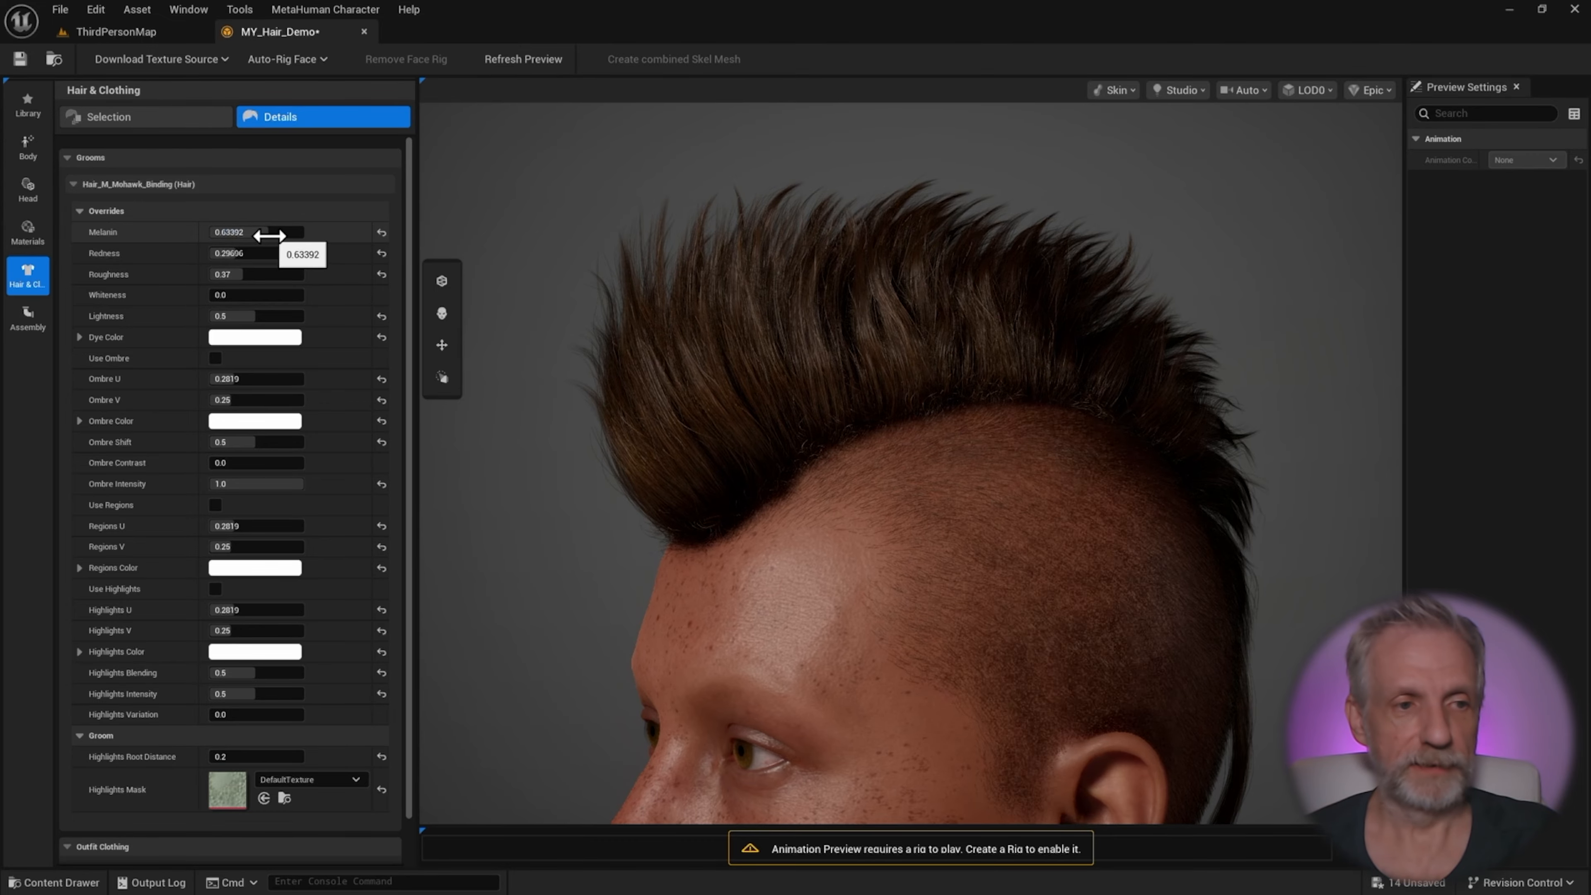
{"action": "left_click", "coordinate": [270, 236]}
- Try a hair Roughness of 0 and settle on 0.2864
{"action": "left_click", "coordinate": [240, 276]}
{"action": "type", "text": "0"}
{"action": "key", "text": "Return"}
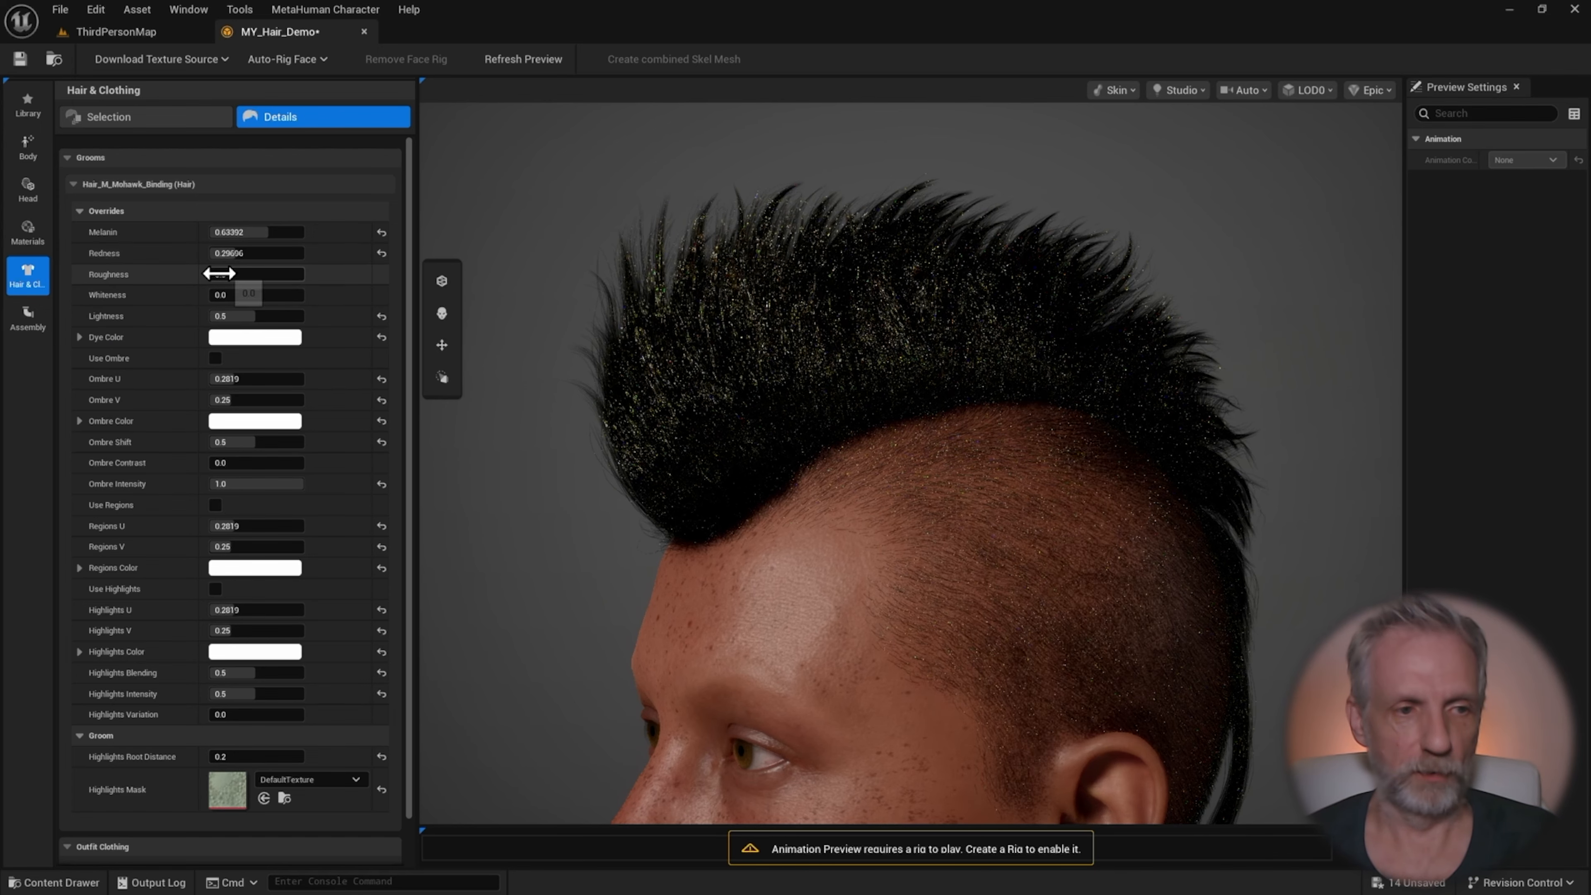
{"action": "left_click_drag", "start_coordinate": [229, 275], "coordinate": [233, 274]}
{"action": "mouse_move", "coordinate": [225, 278]}
{"action": "left_mouse_down"}
{"action": "mouse_move", "coordinate": [303, 275]}
{"action": "mouse_move", "coordinate": [235, 274]}
{"action": "left_mouse_up"}
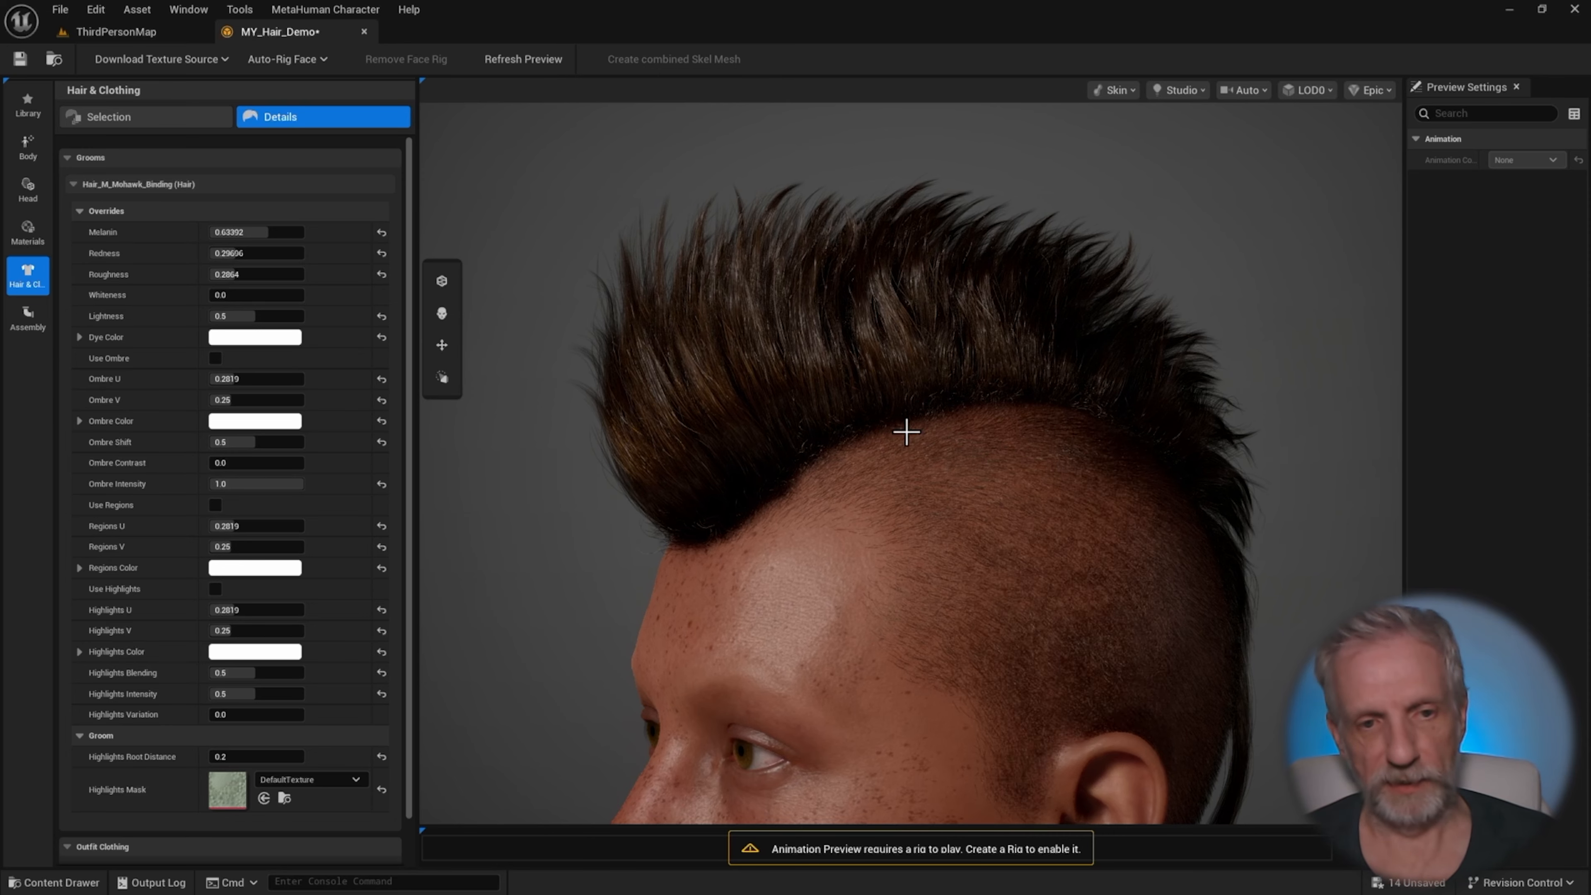
{"action": "left_click", "coordinate": [1388, 92]}
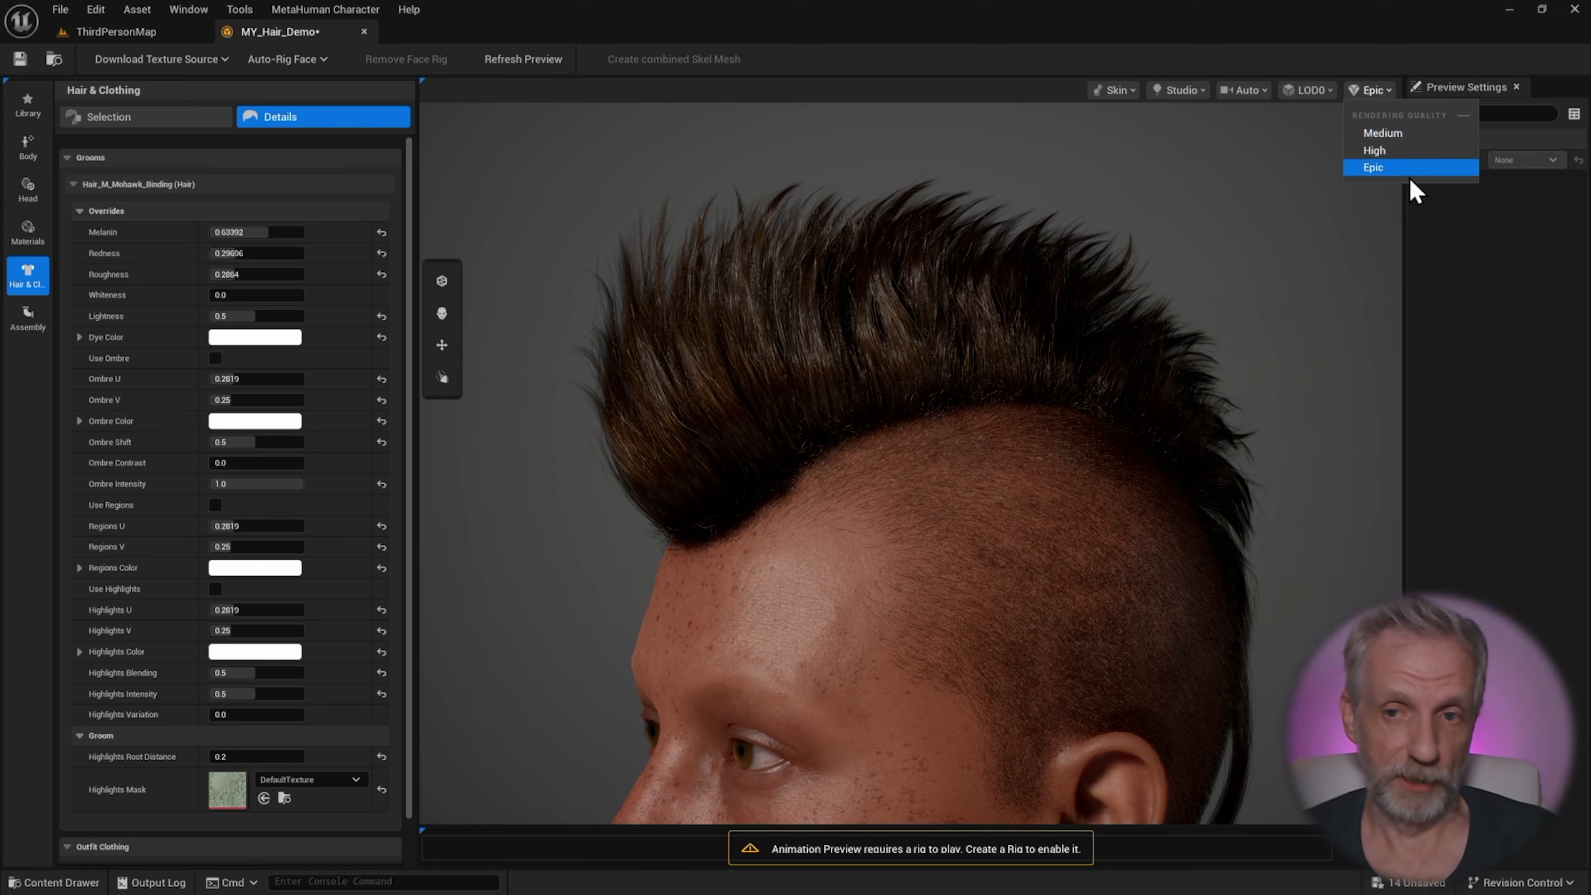
{"action": "left_click", "coordinate": [1437, 220]}
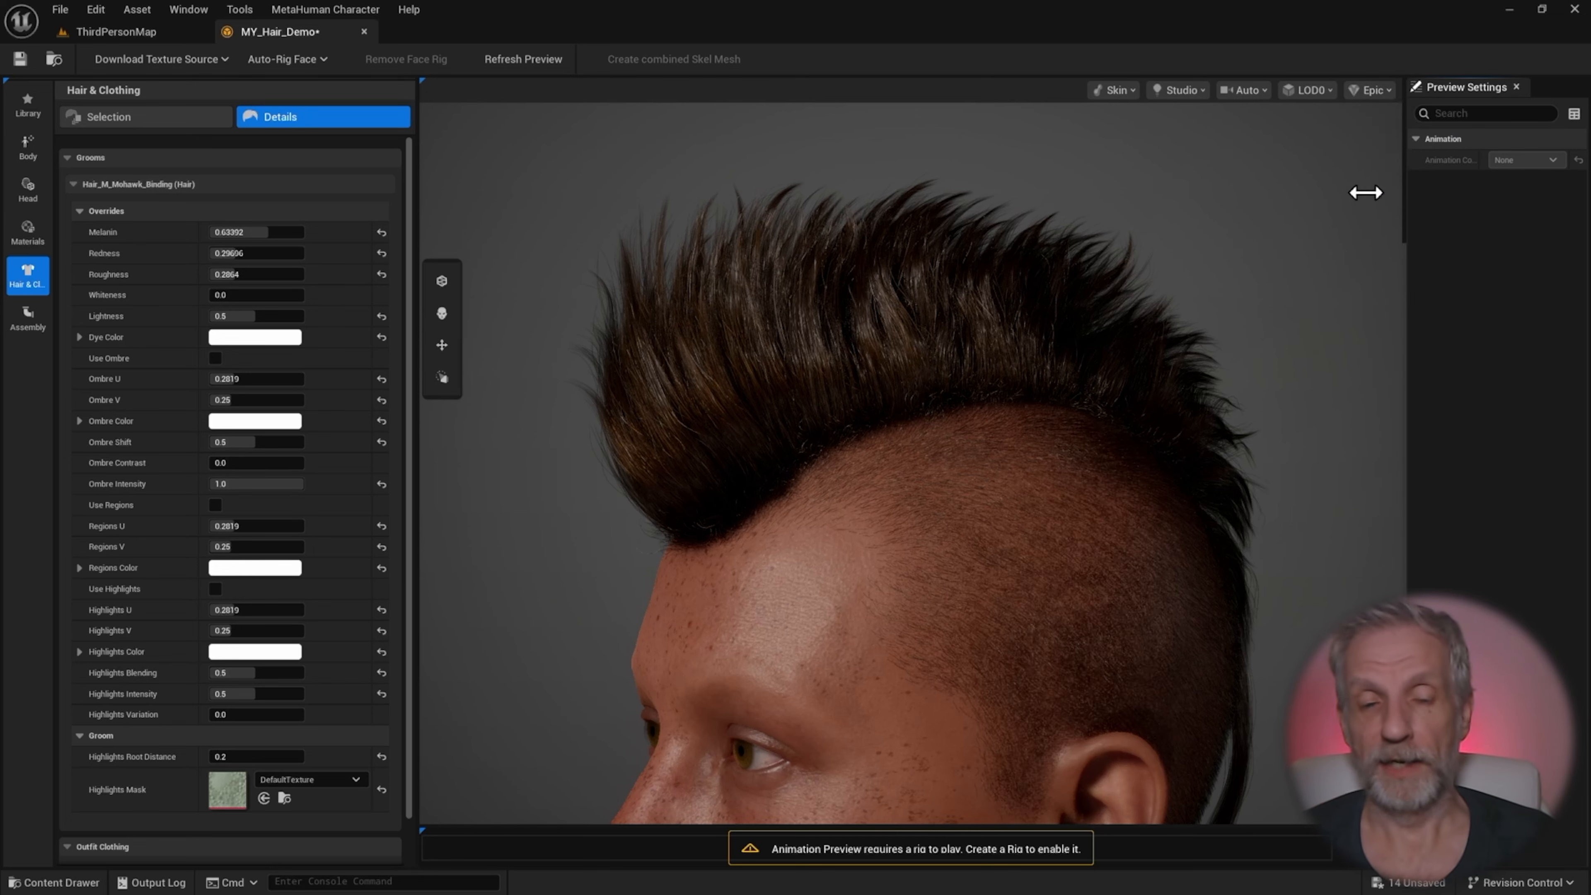
- Preview the mohawk at LOD0 with Always Use Hair Cards enabled, and turn the option back off
{"action": "left_click", "coordinate": [1329, 90]}
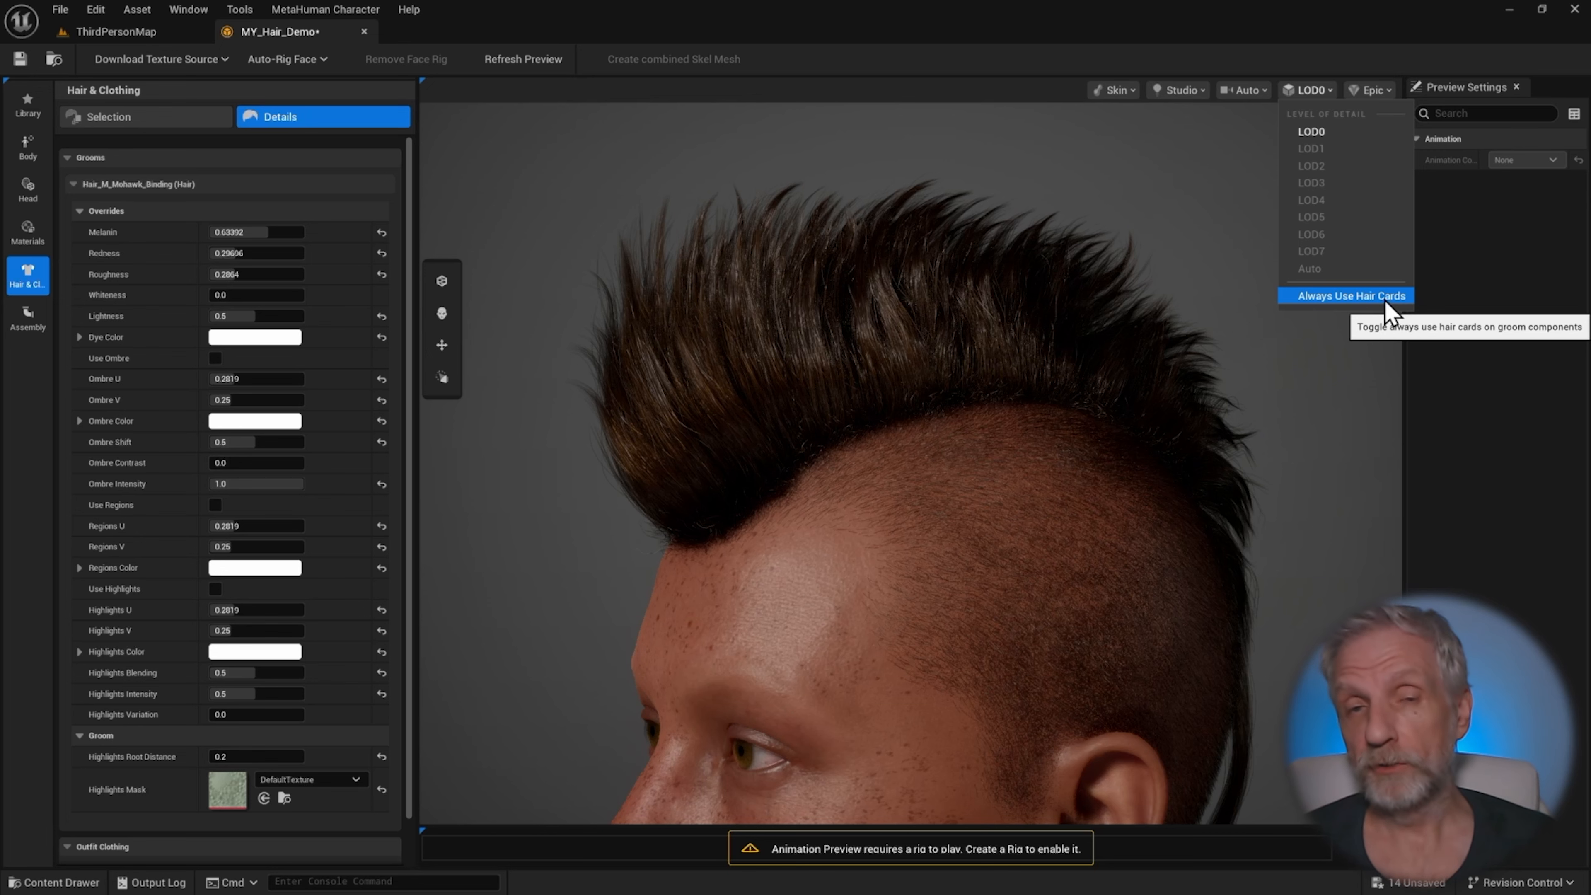
{"action": "left_click", "coordinate": [1372, 296]}
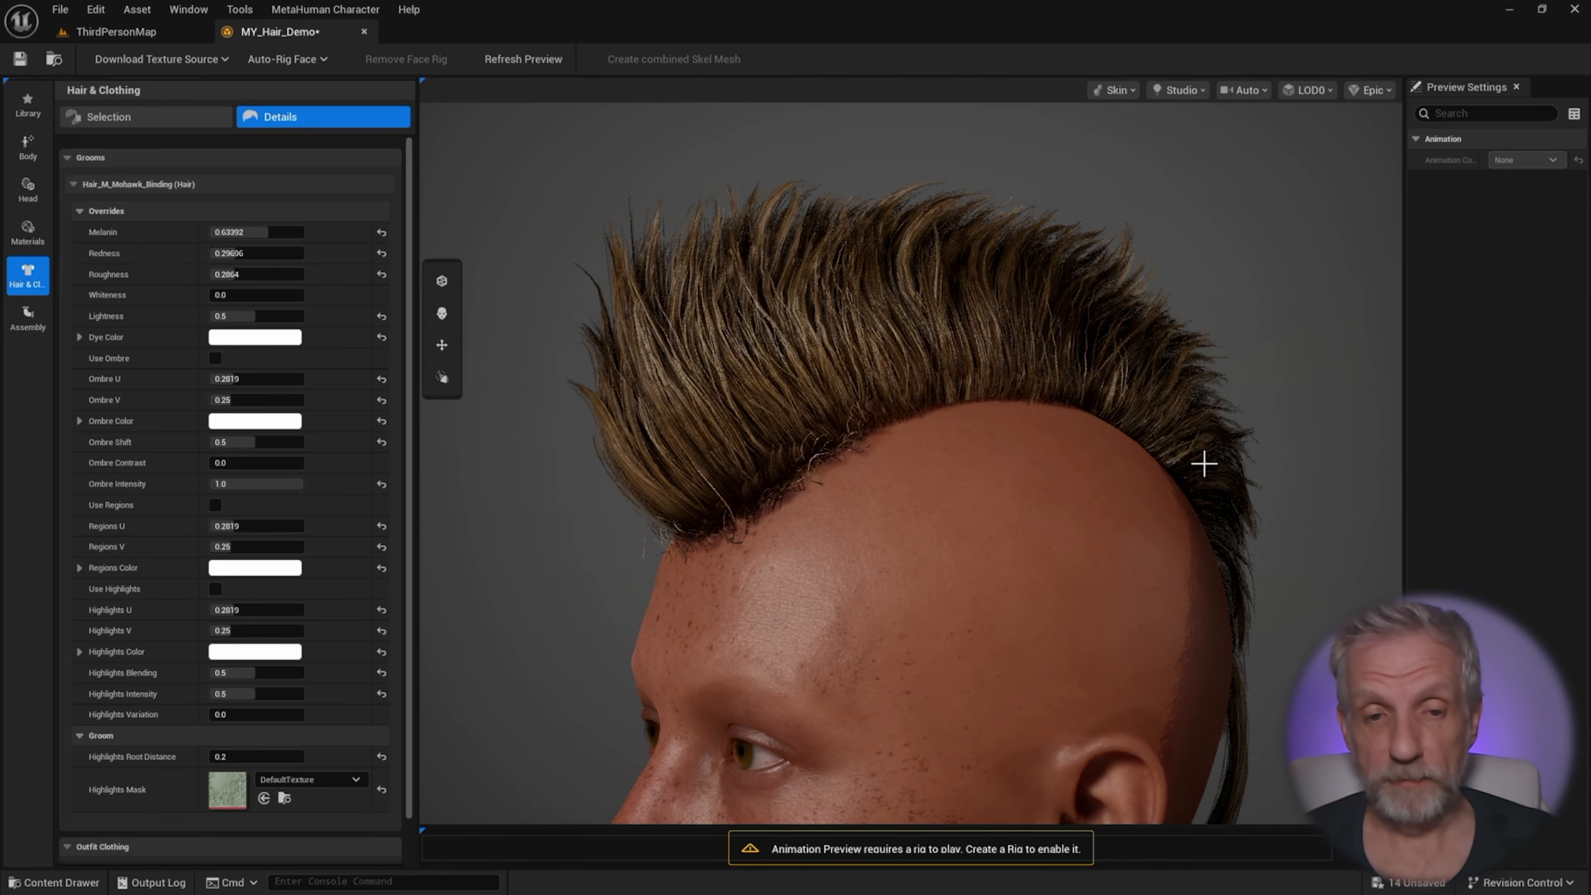
{"action": "left_click", "coordinate": [1316, 89]}
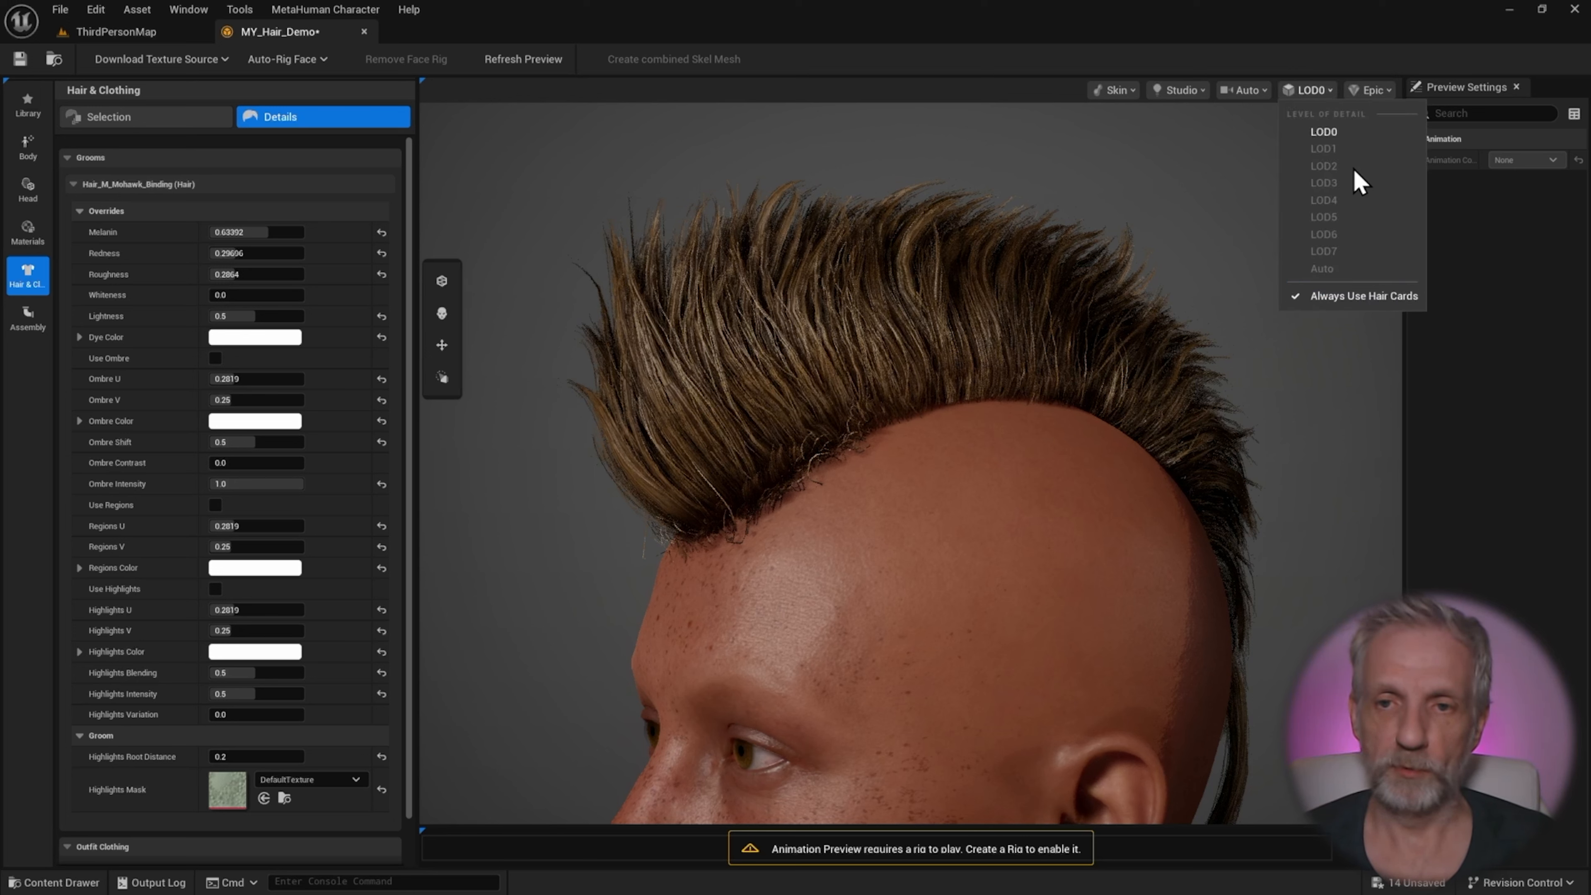
{"action": "left_click", "coordinate": [1334, 132]}
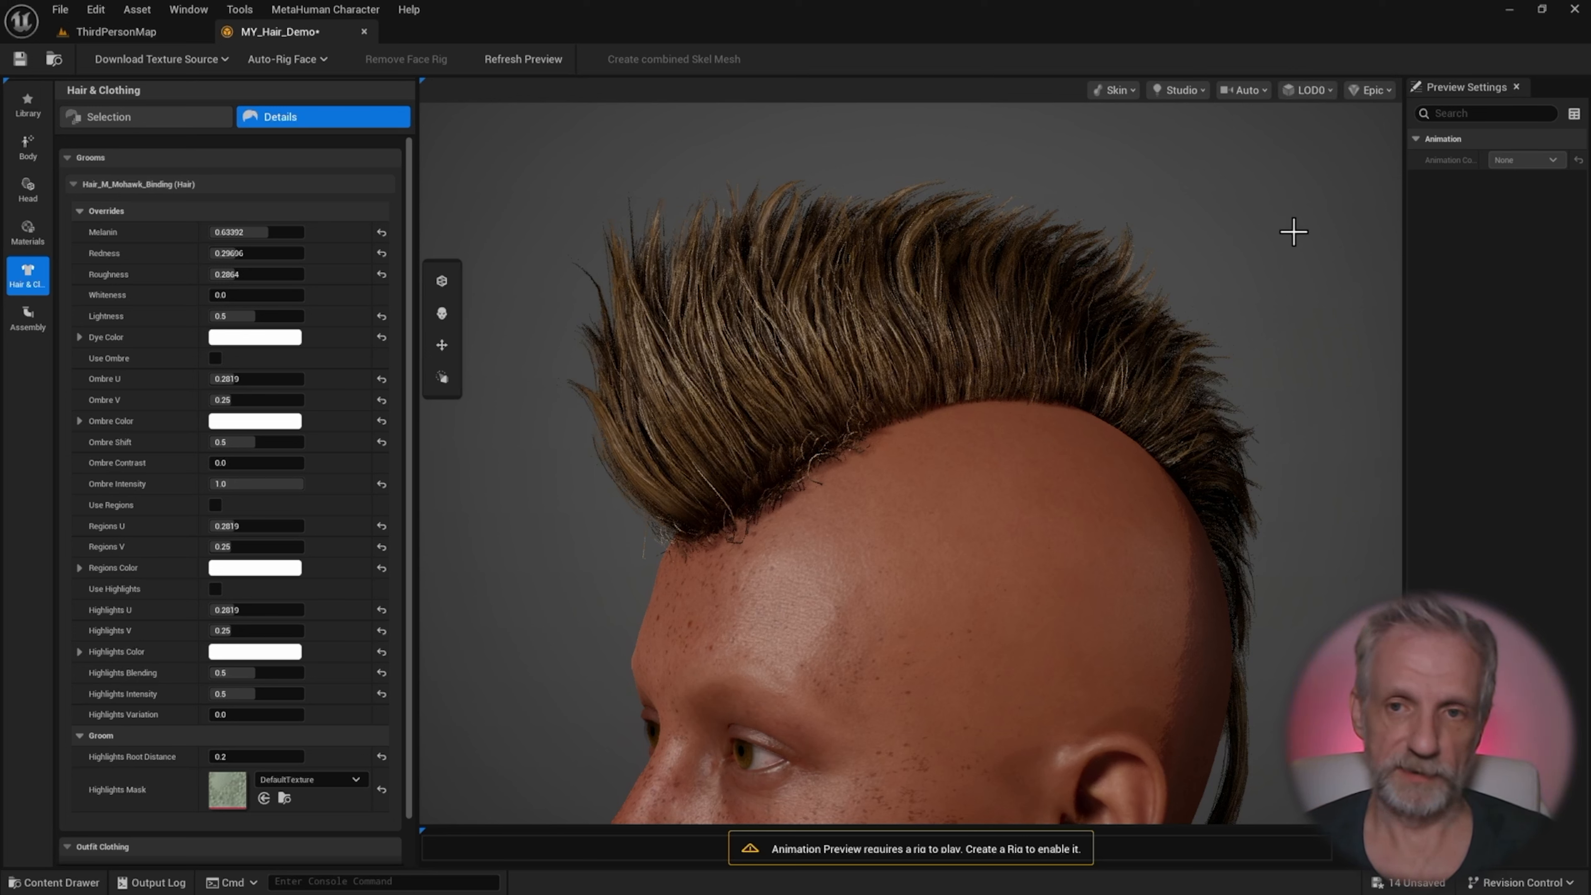
{"action": "left_click", "coordinate": [1319, 95]}
{"action": "left_click", "coordinate": [1314, 302]}
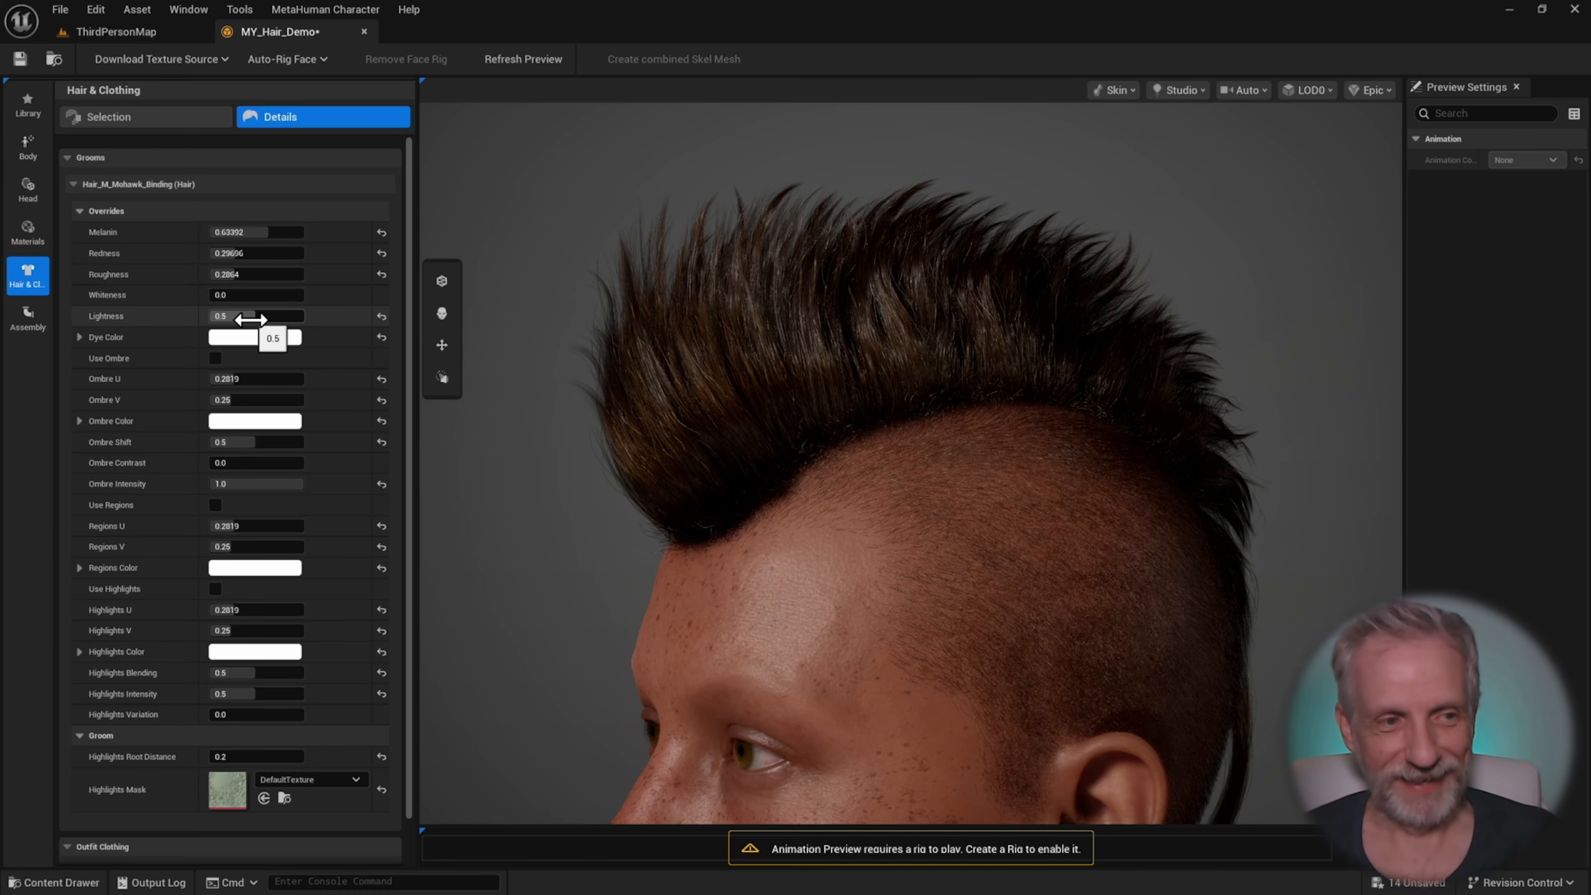
- Try increasing the hair's Whiteness up to 1.0 and bring it back down to 0.35232
{"action": "left_click_drag", "start_coordinate": [213, 294], "coordinate": [243, 294]}
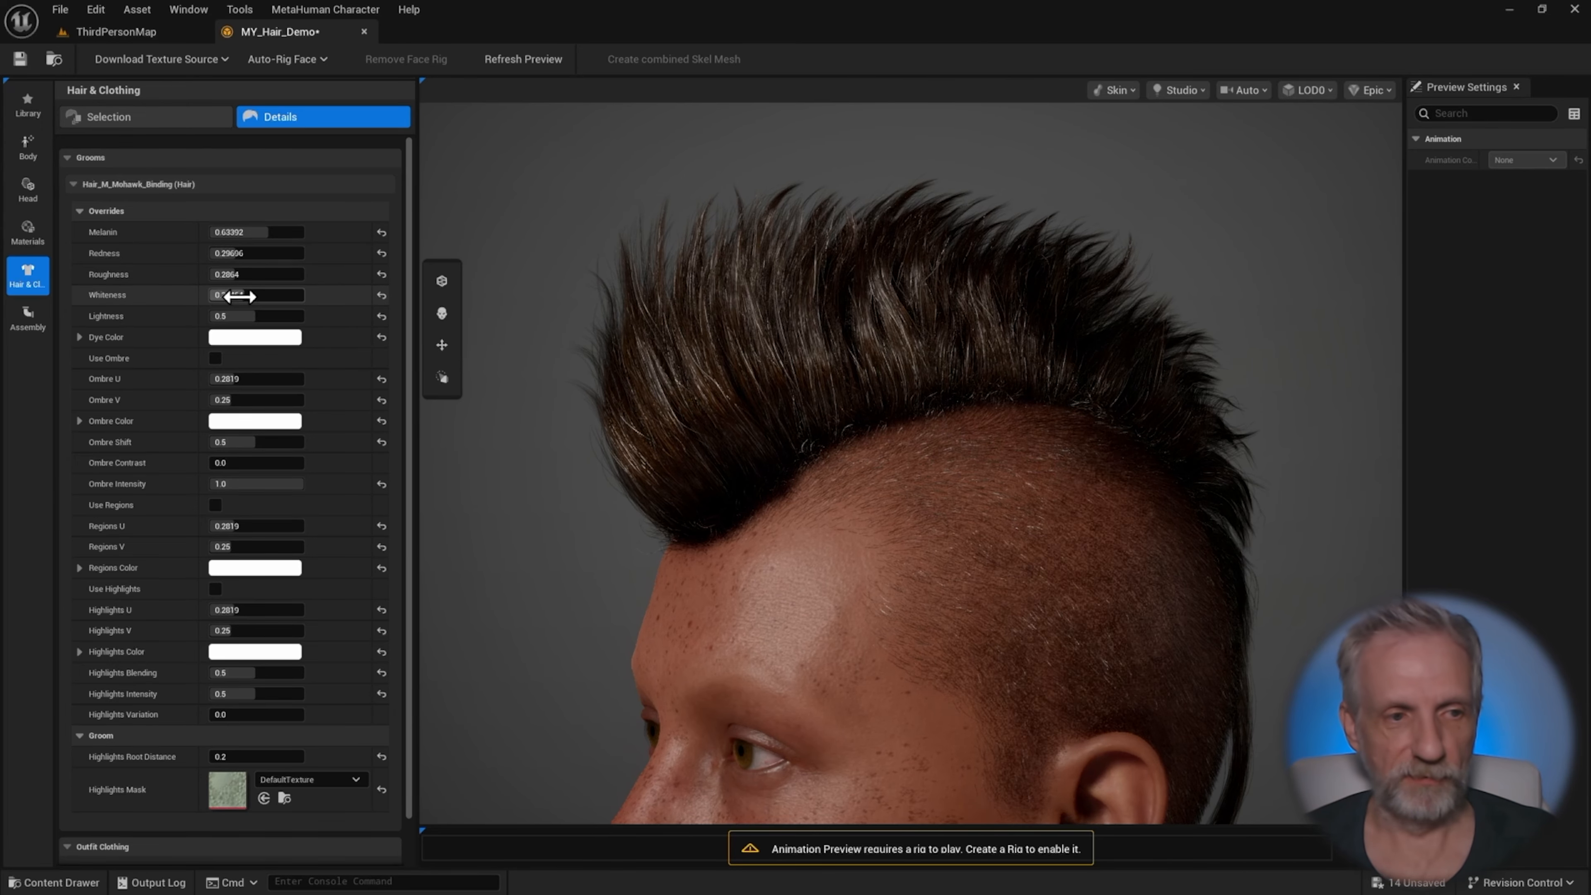
{"action": "left_click_drag", "start_coordinate": [236, 294], "coordinate": [310, 294]}
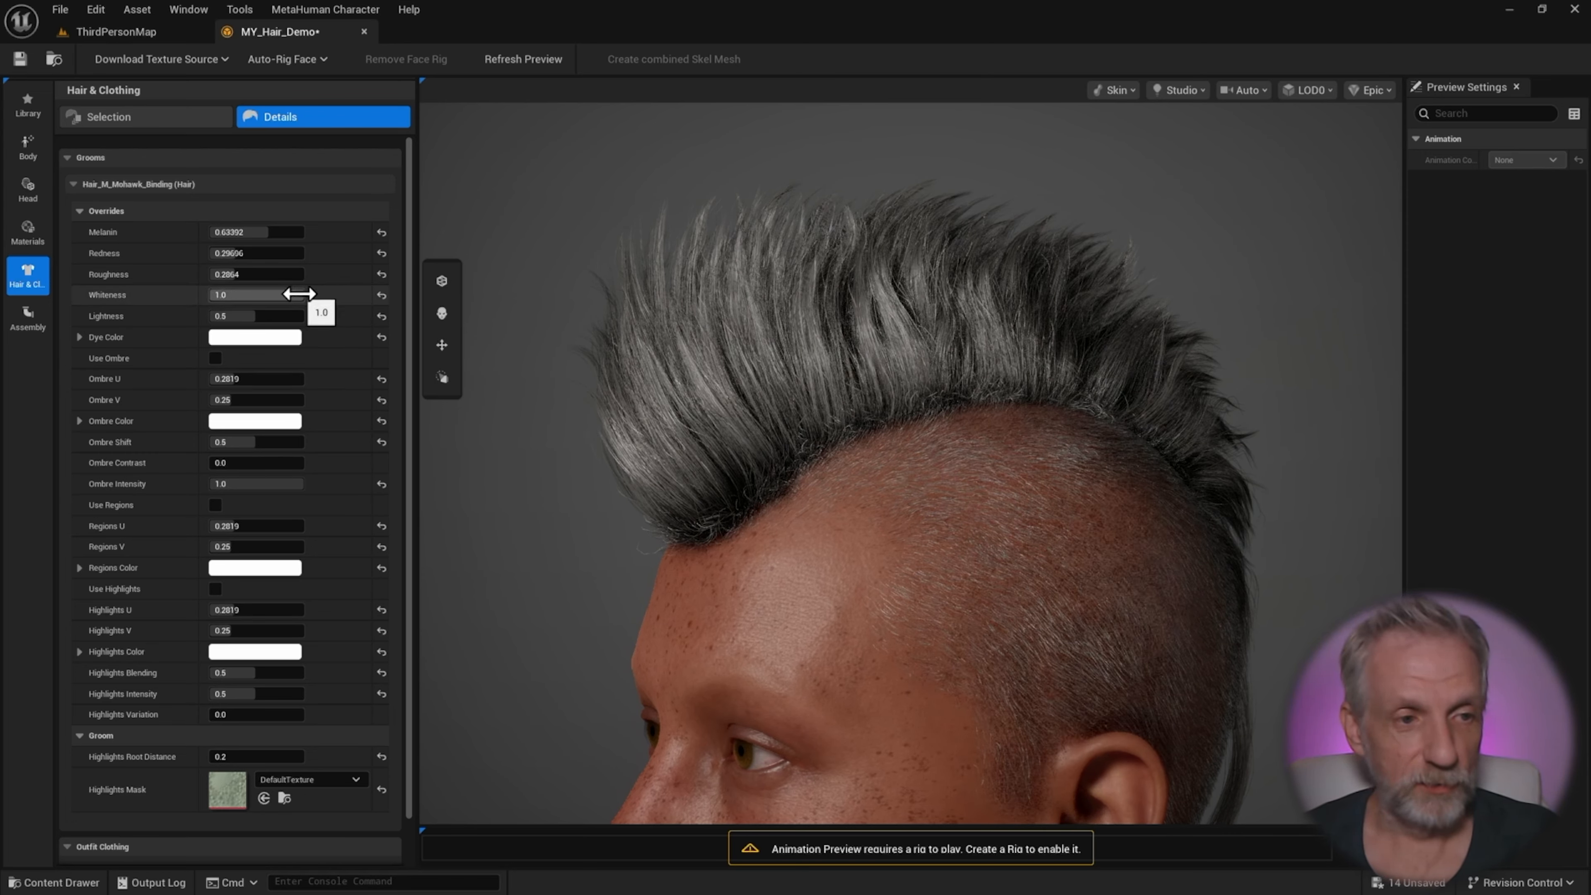
{"action": "left_click_drag", "start_coordinate": [298, 293], "coordinate": [233, 295]}
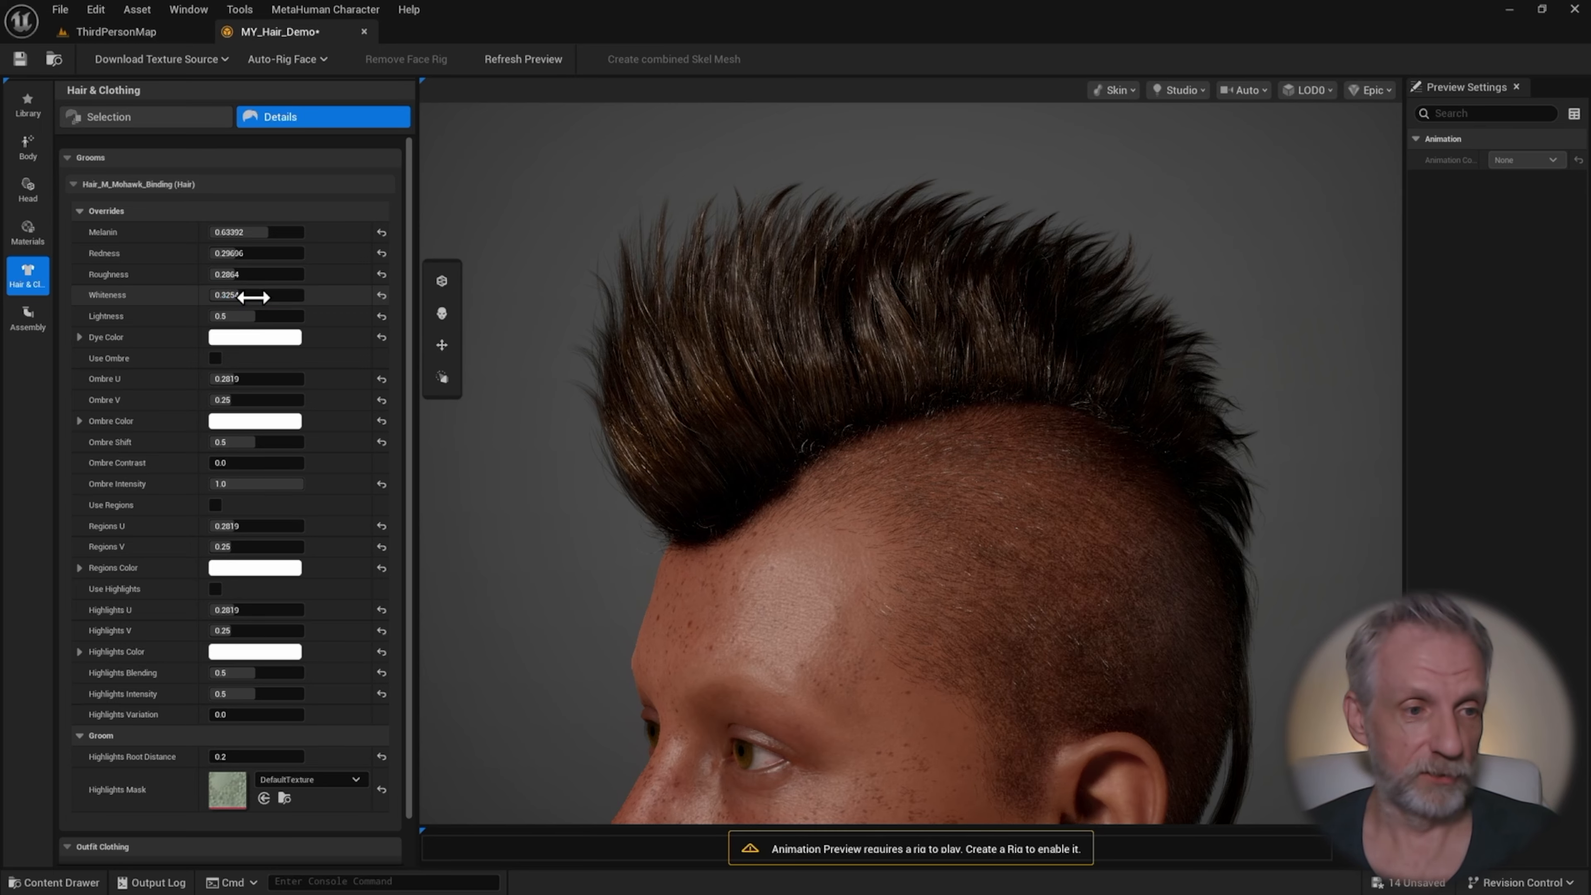
{"action": "left_click_drag", "start_coordinate": [241, 295], "coordinate": [242, 294]}
- Set the mohawk's Melanin to 1.0 and its Whiteness to 0.4208
{"action": "left_click_drag", "start_coordinate": [268, 232], "coordinate": [304, 232]}
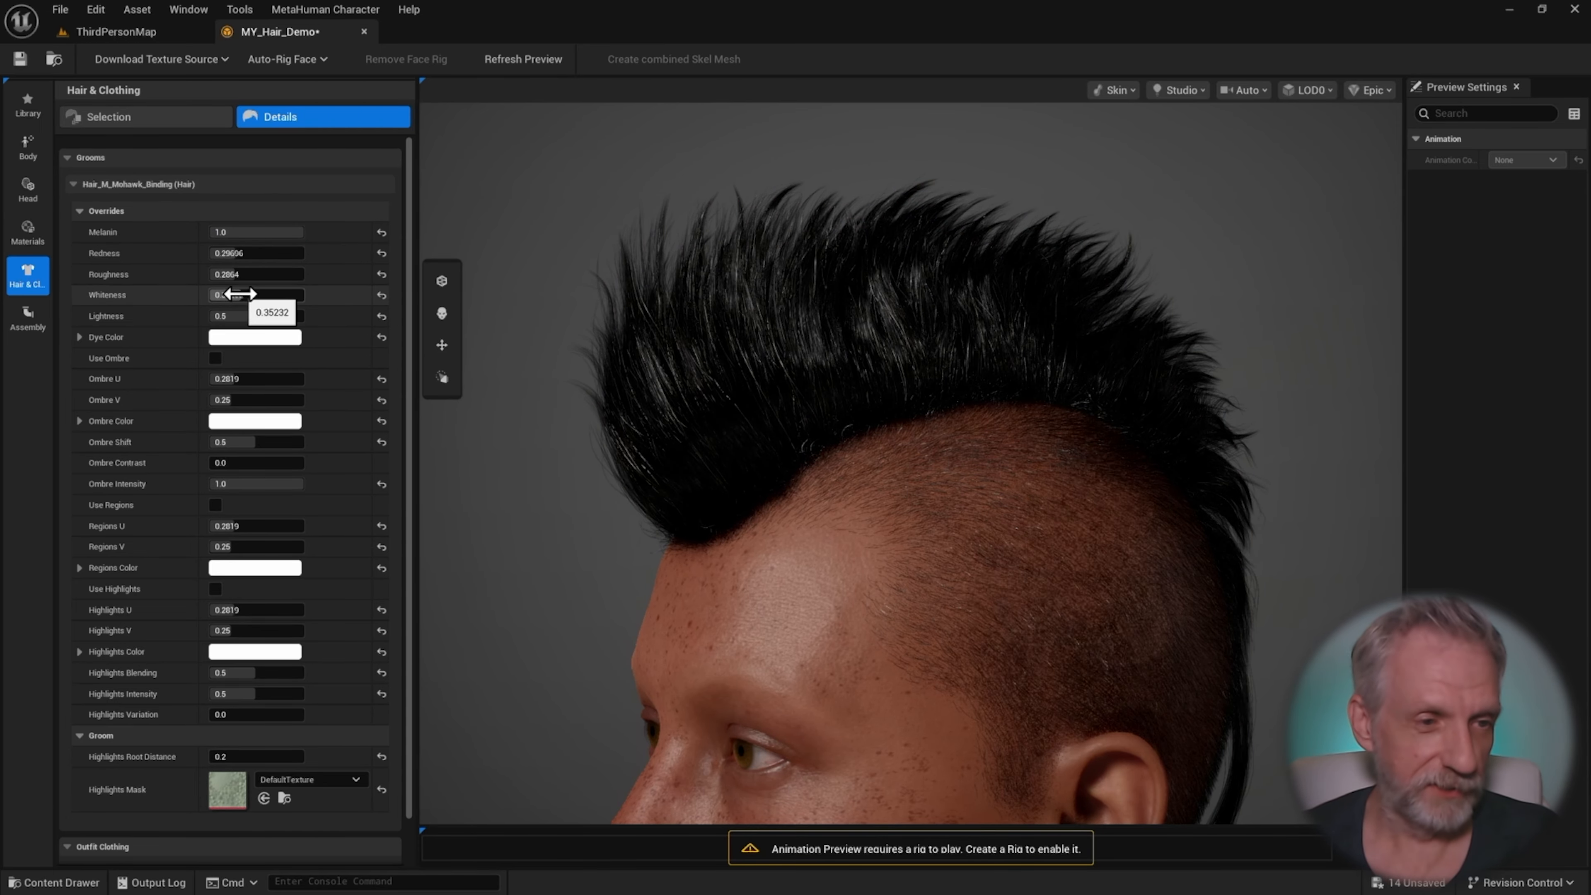
{"action": "left_click_drag", "start_coordinate": [243, 295], "coordinate": [252, 295]}
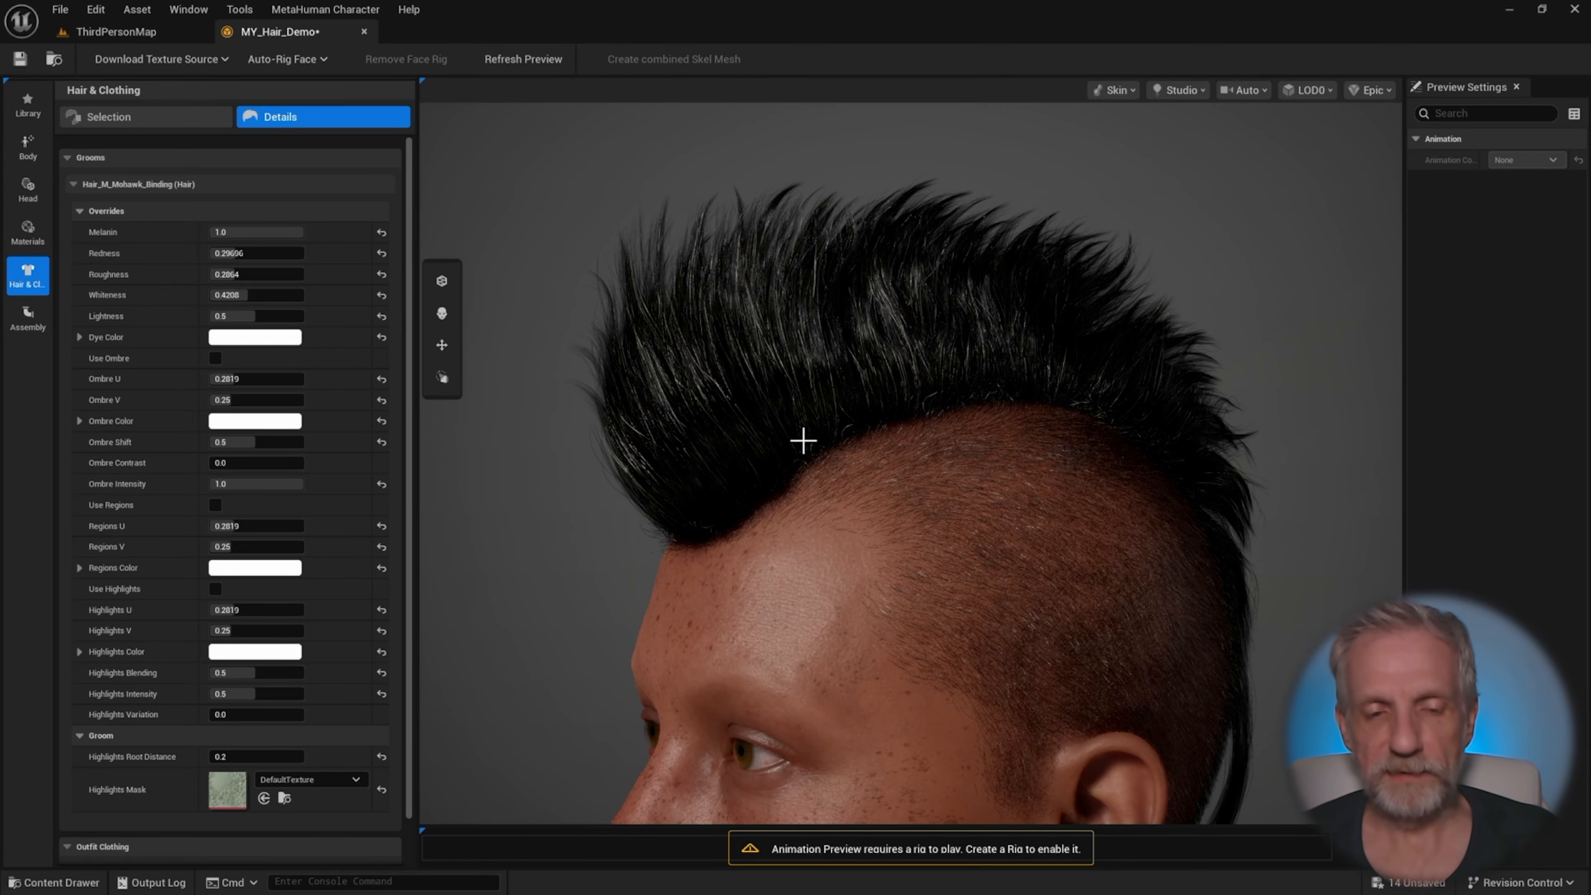
- Try the mohawk's Lightness at 1.0 with Whiteness at 0.4528 and view the hair from the side and front
{"action": "mouse_move", "coordinate": [803, 440]}
{"action": "left_mouse_down"}
{"action": "mouse_move", "coordinate": [1065, 441]}
{"action": "mouse_move", "coordinate": [733, 441]}
{"action": "mouse_move", "coordinate": [803, 452]}
{"action": "left_mouse_up"}
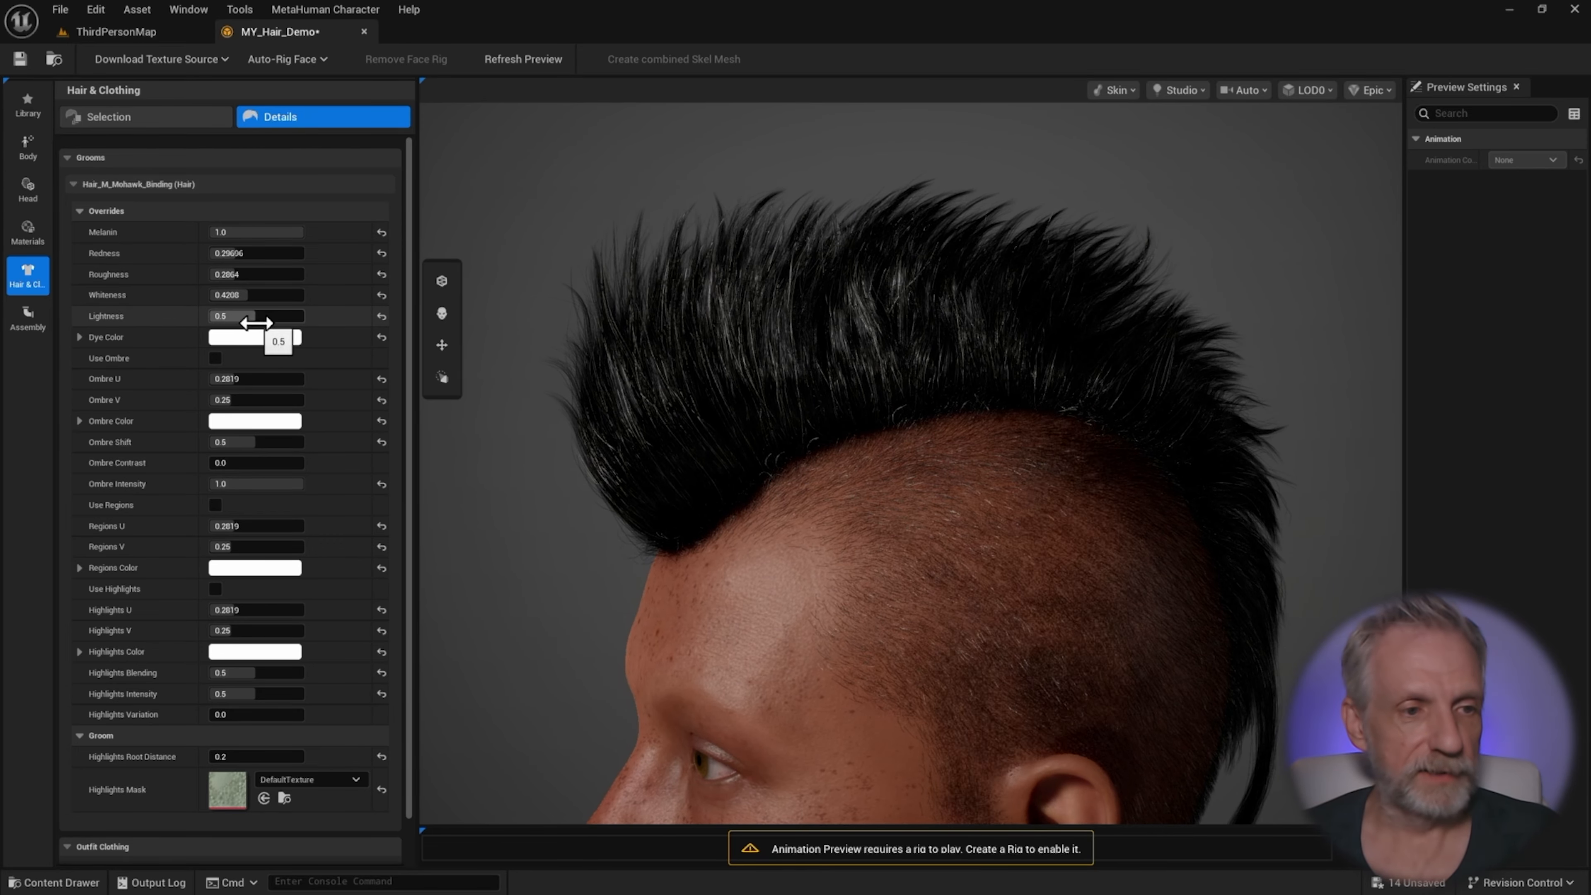
{"action": "mouse_move", "coordinate": [257, 315]}
{"action": "left_mouse_down"}
{"action": "mouse_move", "coordinate": [276, 333]}
{"action": "mouse_move", "coordinate": [292, 318]}
{"action": "mouse_move", "coordinate": [253, 295]}
{"action": "left_mouse_up"}
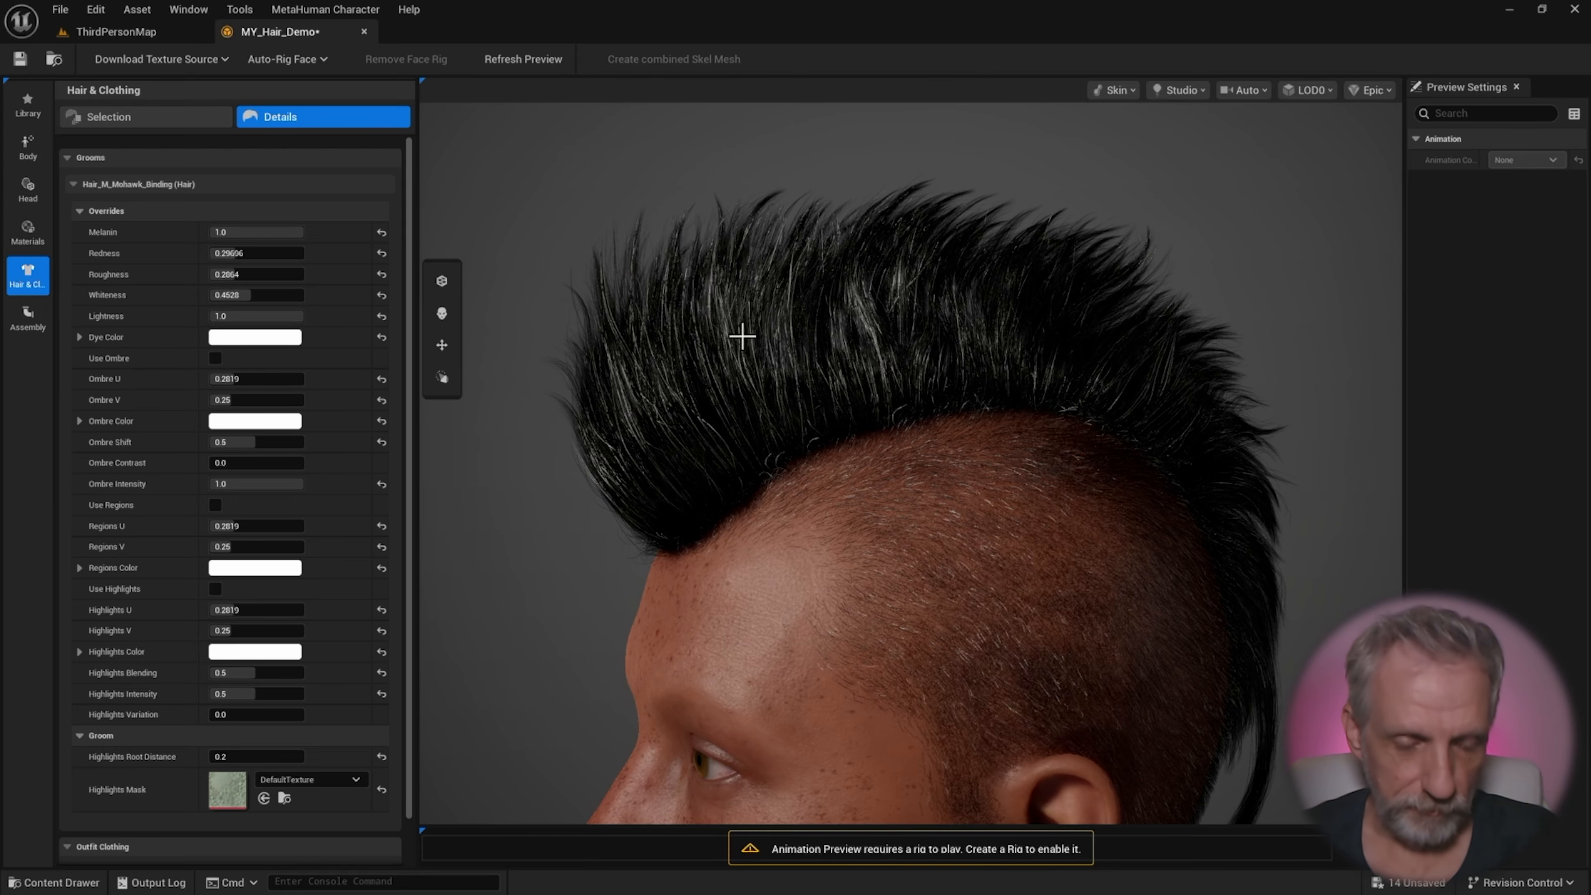
{"action": "left_click_drag", "start_coordinate": [742, 336], "coordinate": [751, 399]}
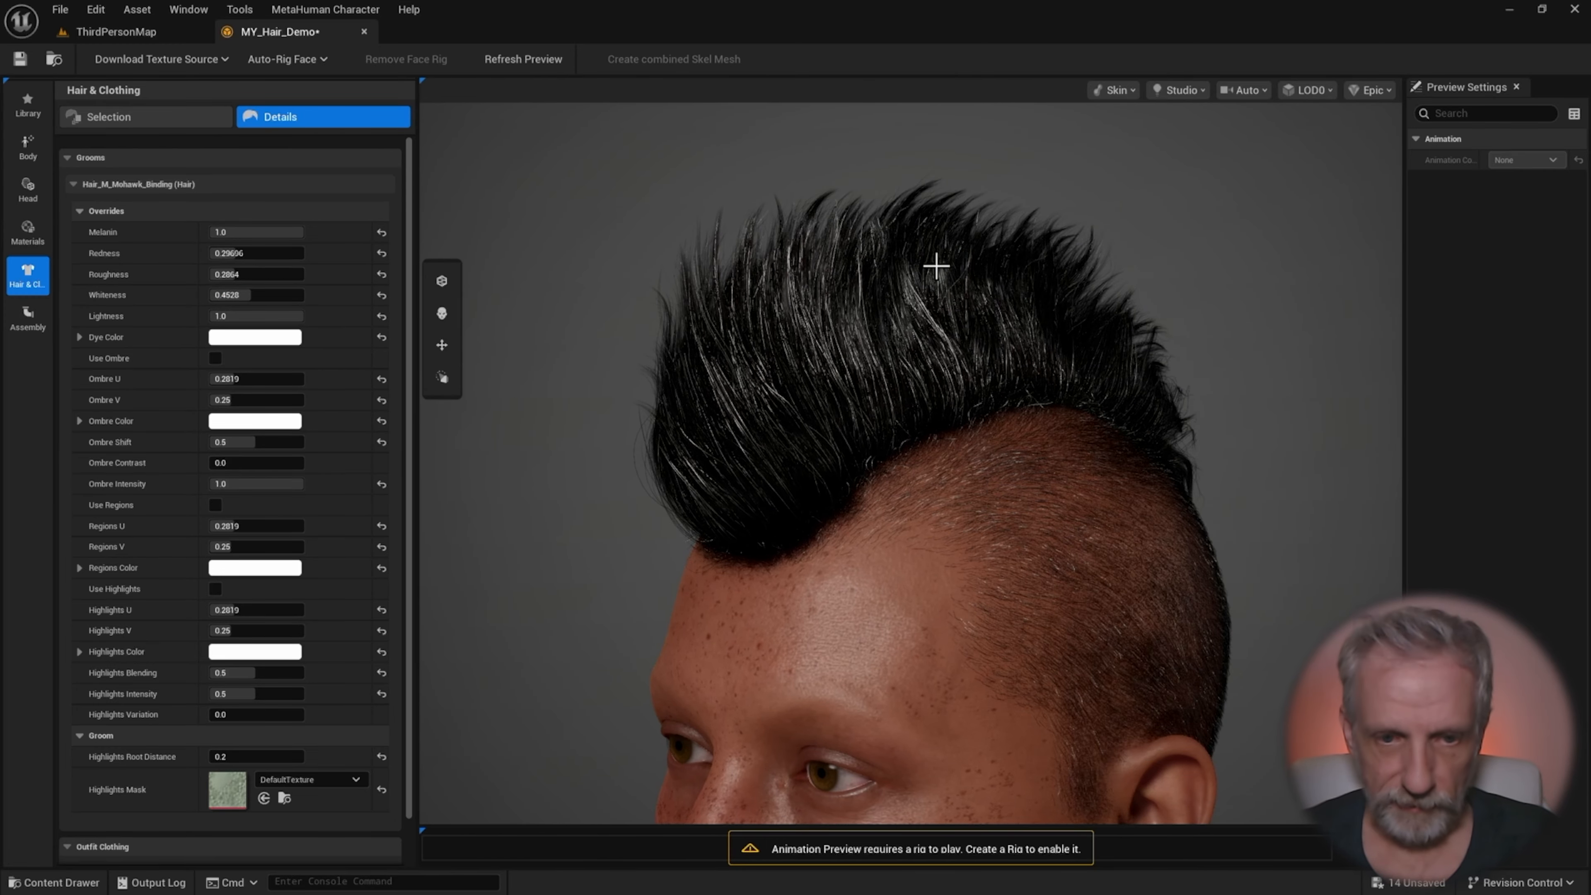
- Rebalance the mohawk's colour with Melanin 0.5488, Whiteness 0.42144 and Lightness 0.32288, and inspect the hair up close
{"action": "left_click_drag", "start_coordinate": [291, 315], "coordinate": [219, 316]}
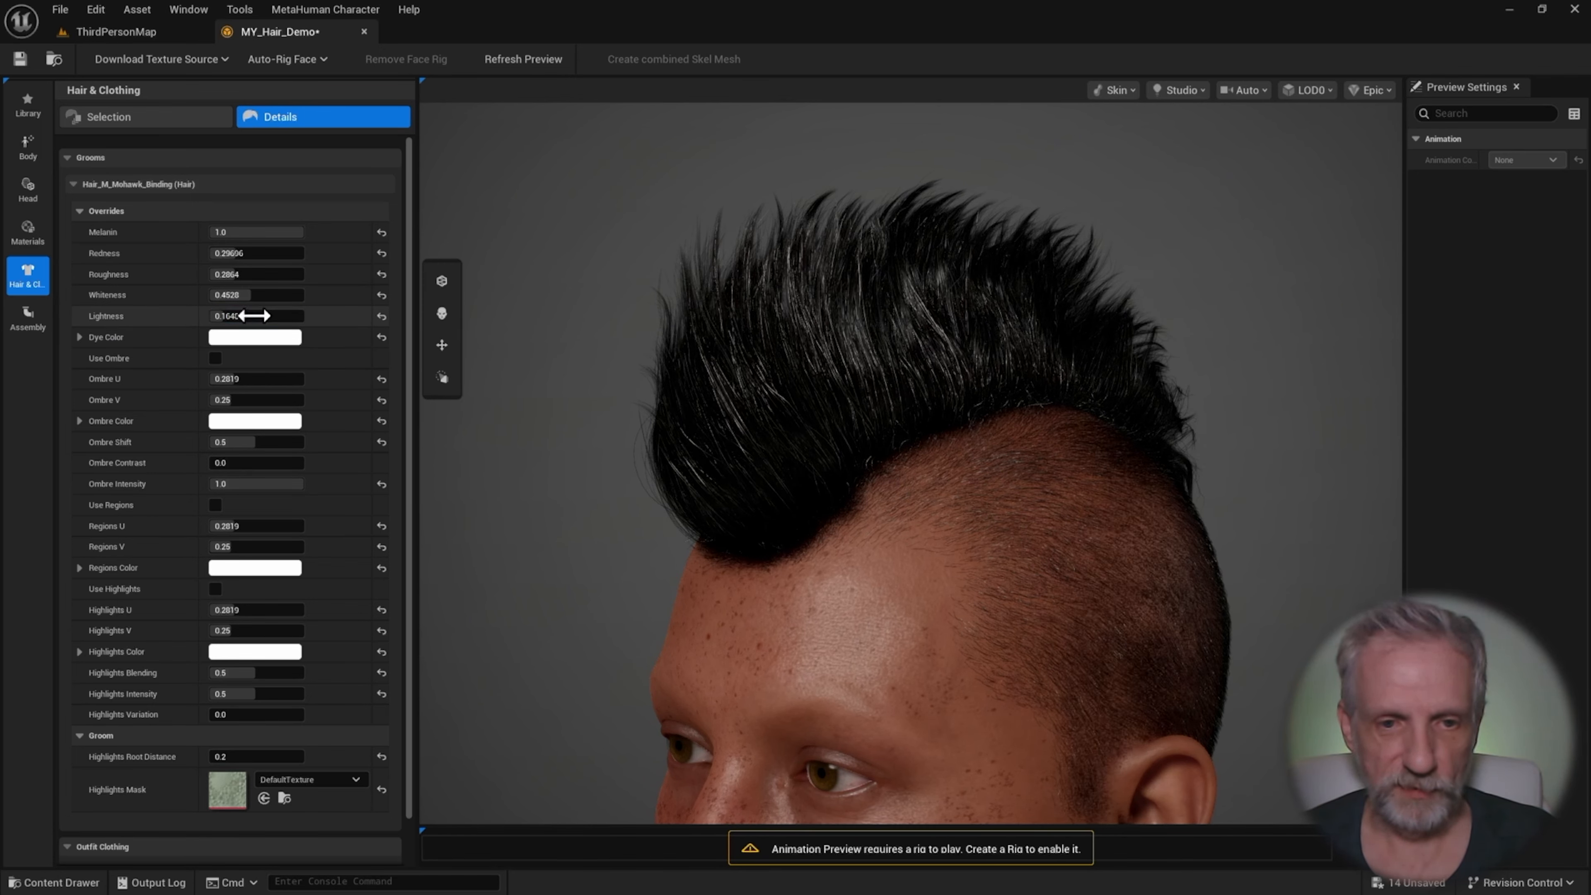
{"action": "mouse_move", "coordinate": [236, 315]}
{"action": "left_mouse_down"}
{"action": "mouse_move", "coordinate": [250, 315]}
{"action": "mouse_move", "coordinate": [241, 294]}
{"action": "left_mouse_up"}
{"action": "mouse_move", "coordinate": [277, 232]}
{"action": "left_mouse_down"}
{"action": "mouse_move", "coordinate": [241, 232]}
{"action": "mouse_move", "coordinate": [276, 236]}
{"action": "left_mouse_up"}
{"action": "mouse_move", "coordinate": [1111, 462]}
{"action": "left_mouse_down"}
{"action": "mouse_move", "coordinate": [1040, 462]}
{"action": "mouse_move", "coordinate": [1083, 462]}
{"action": "left_mouse_up"}
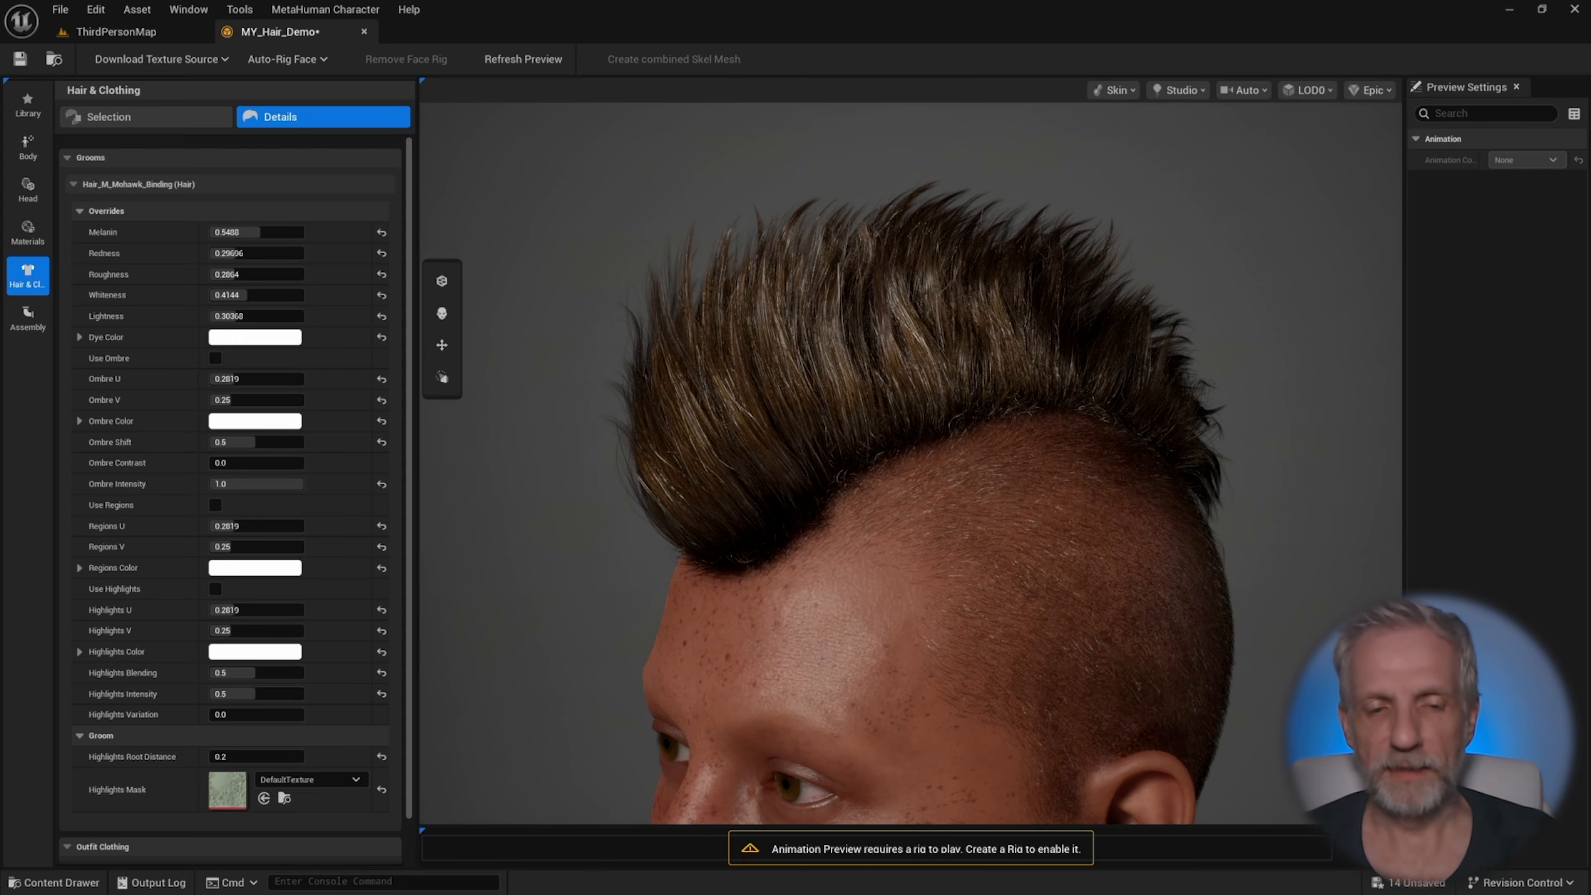
{"action": "left_click_drag", "start_coordinate": [578, 401], "coordinate": [553, 455]}
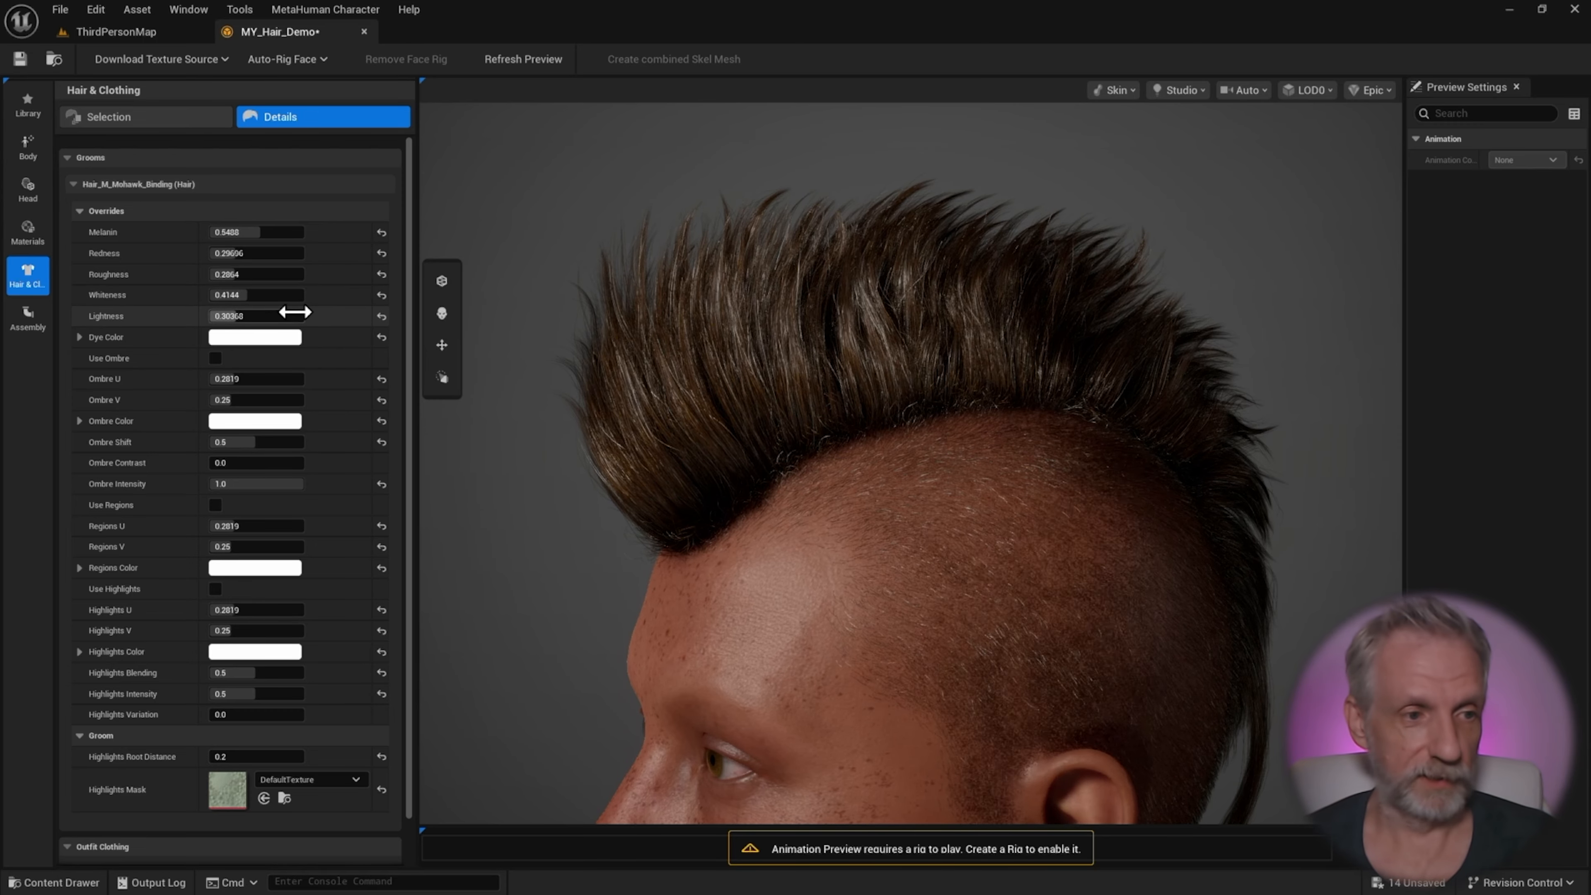
{"action": "left_click_drag", "start_coordinate": [240, 316], "coordinate": [245, 315]}
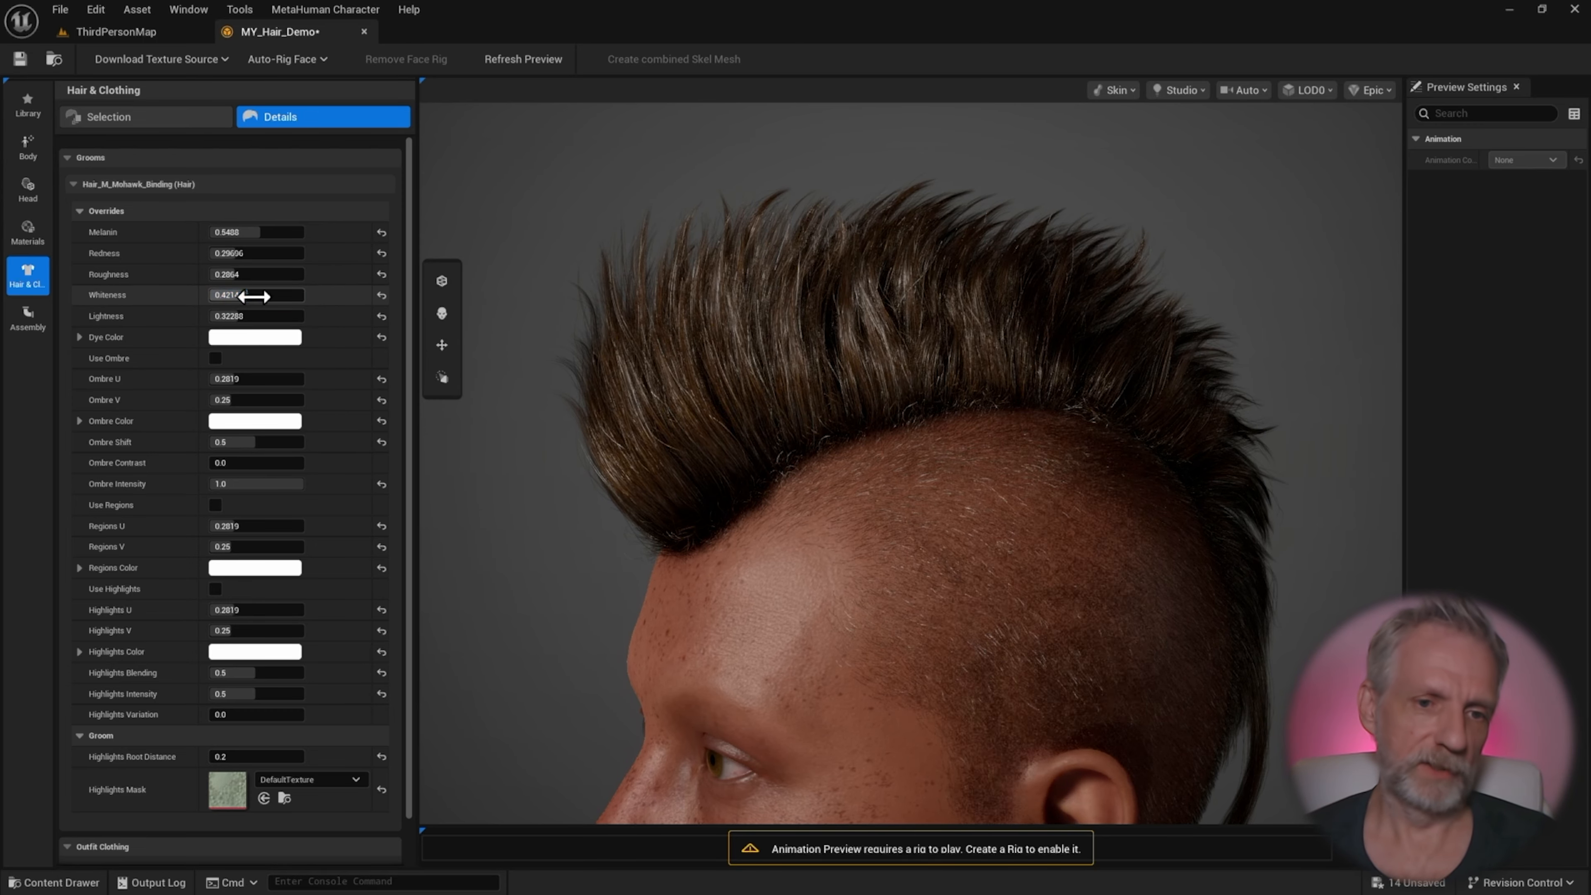
{"action": "left_click_drag", "start_coordinate": [919, 541], "coordinate": [957, 468]}
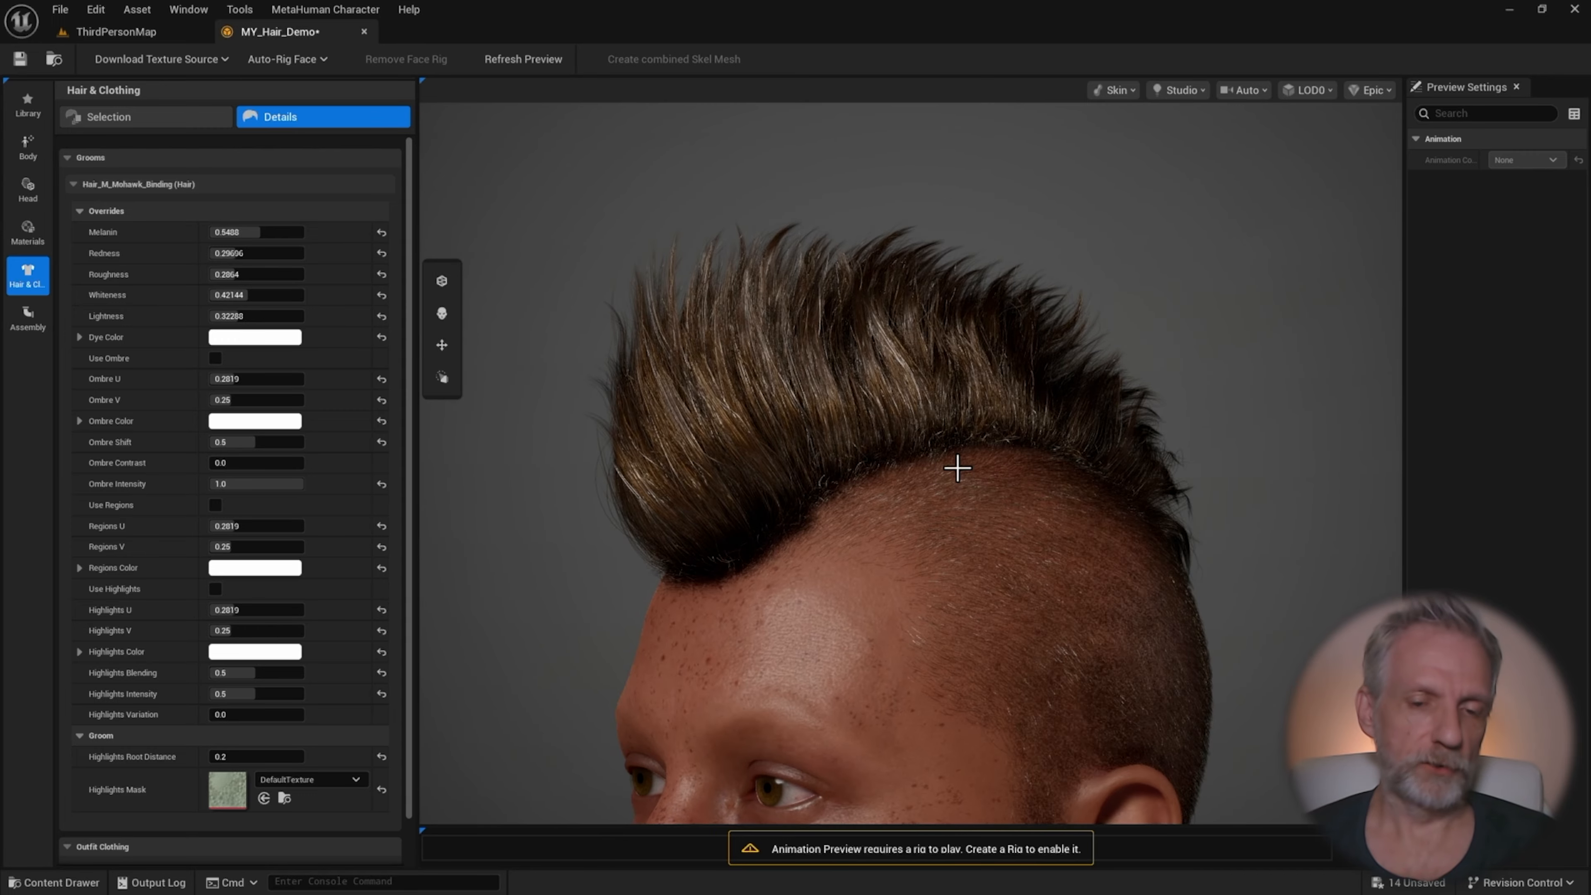
{"action": "scroll", "coordinate": [957, 470], "scroll_direction": "up", "scroll_amount": 4}
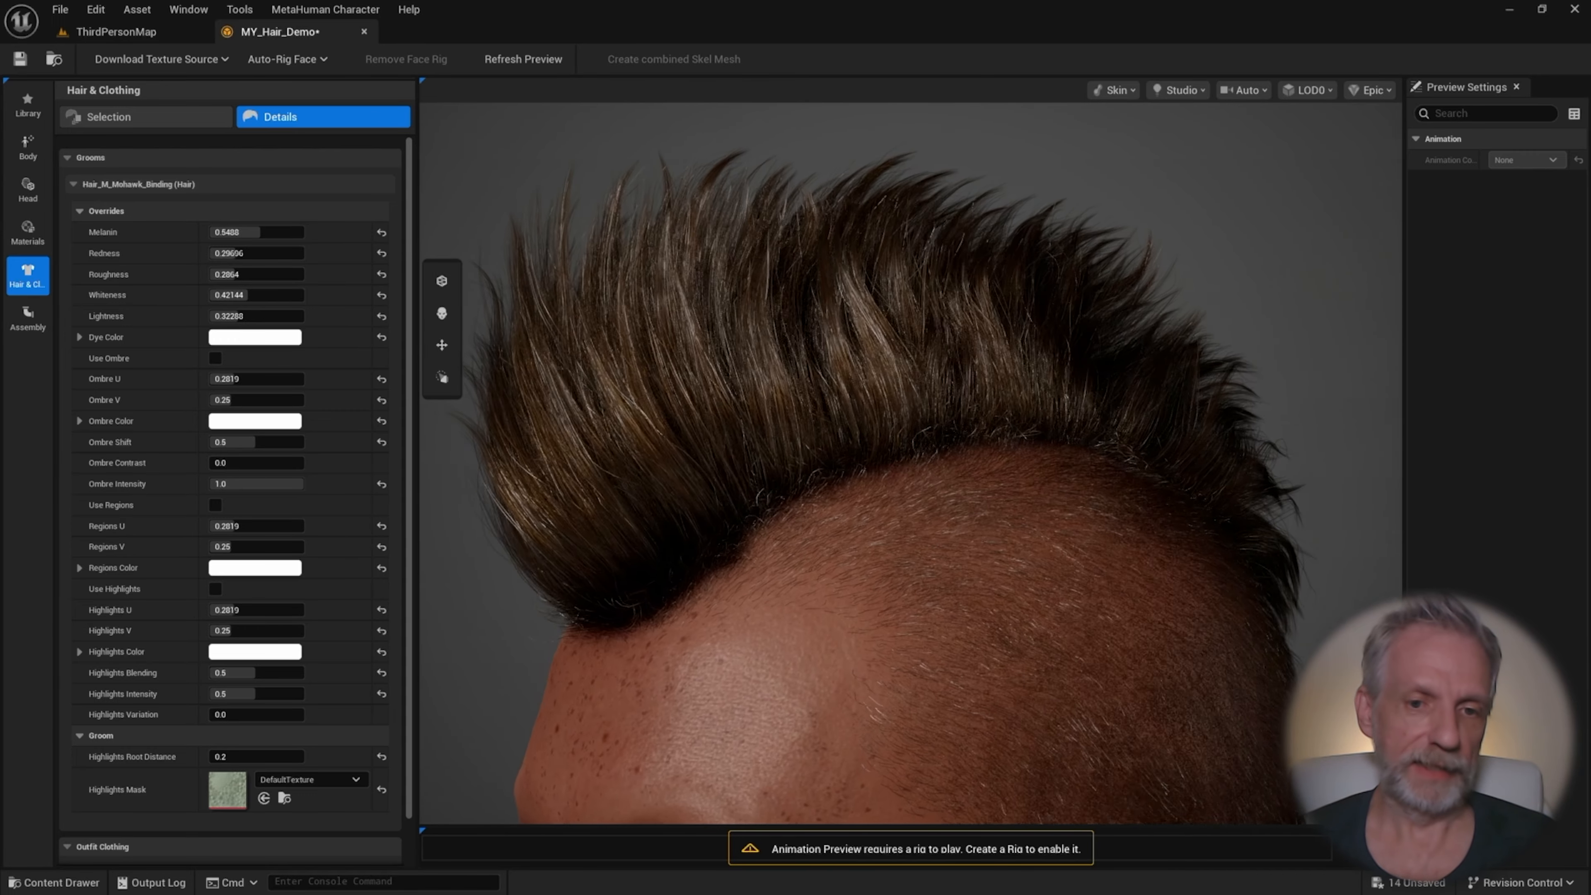
{"action": "left_click_drag", "start_coordinate": [917, 493], "coordinate": [1138, 664]}
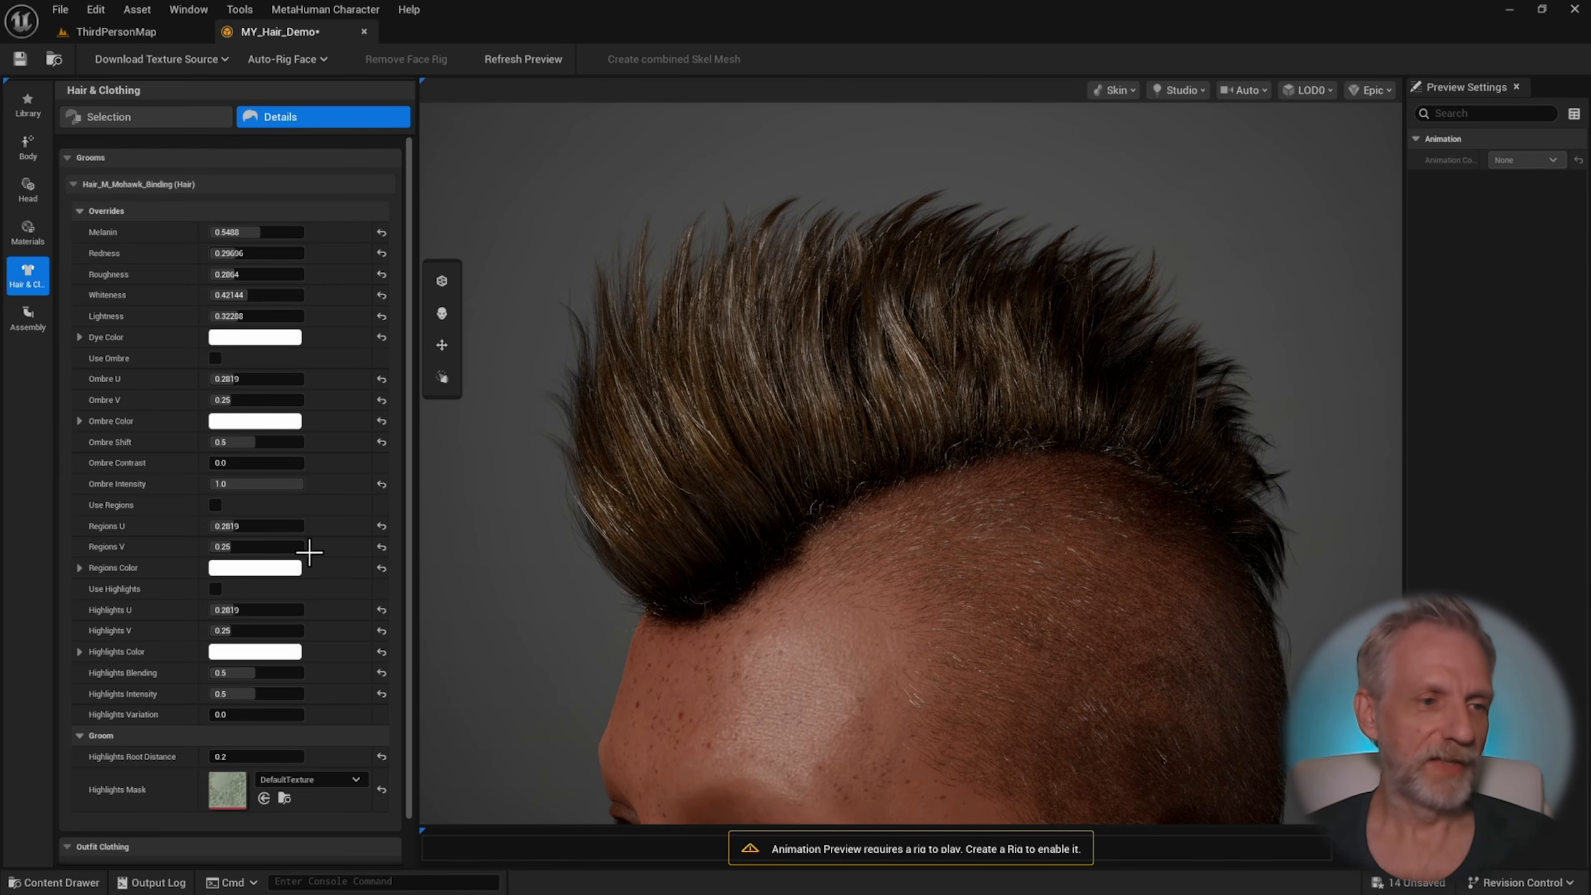
- Try a bright magenta Dye Color (FF4EEBFF) on the mohawk
{"action": "left_click", "coordinate": [275, 337]}
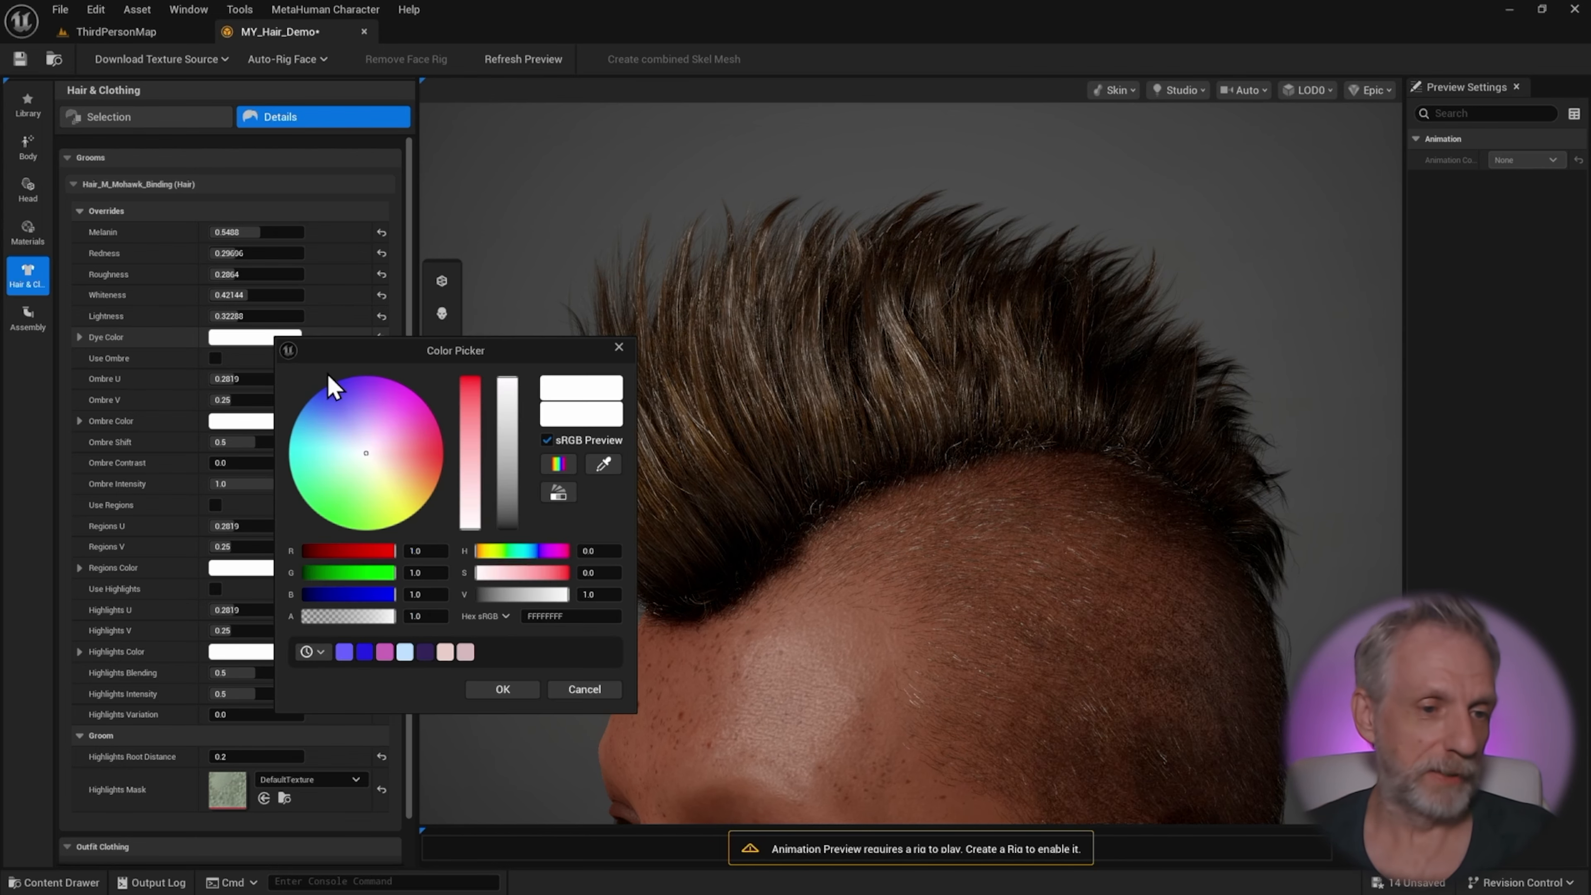
{"action": "left_click", "coordinate": [387, 427]}
{"action": "mouse_move", "coordinate": [387, 426]}
{"action": "left_mouse_down"}
{"action": "mouse_move", "coordinate": [412, 401]}
{"action": "mouse_move", "coordinate": [474, 390]}
{"action": "left_mouse_up"}
{"action": "left_click", "coordinate": [514, 692]}
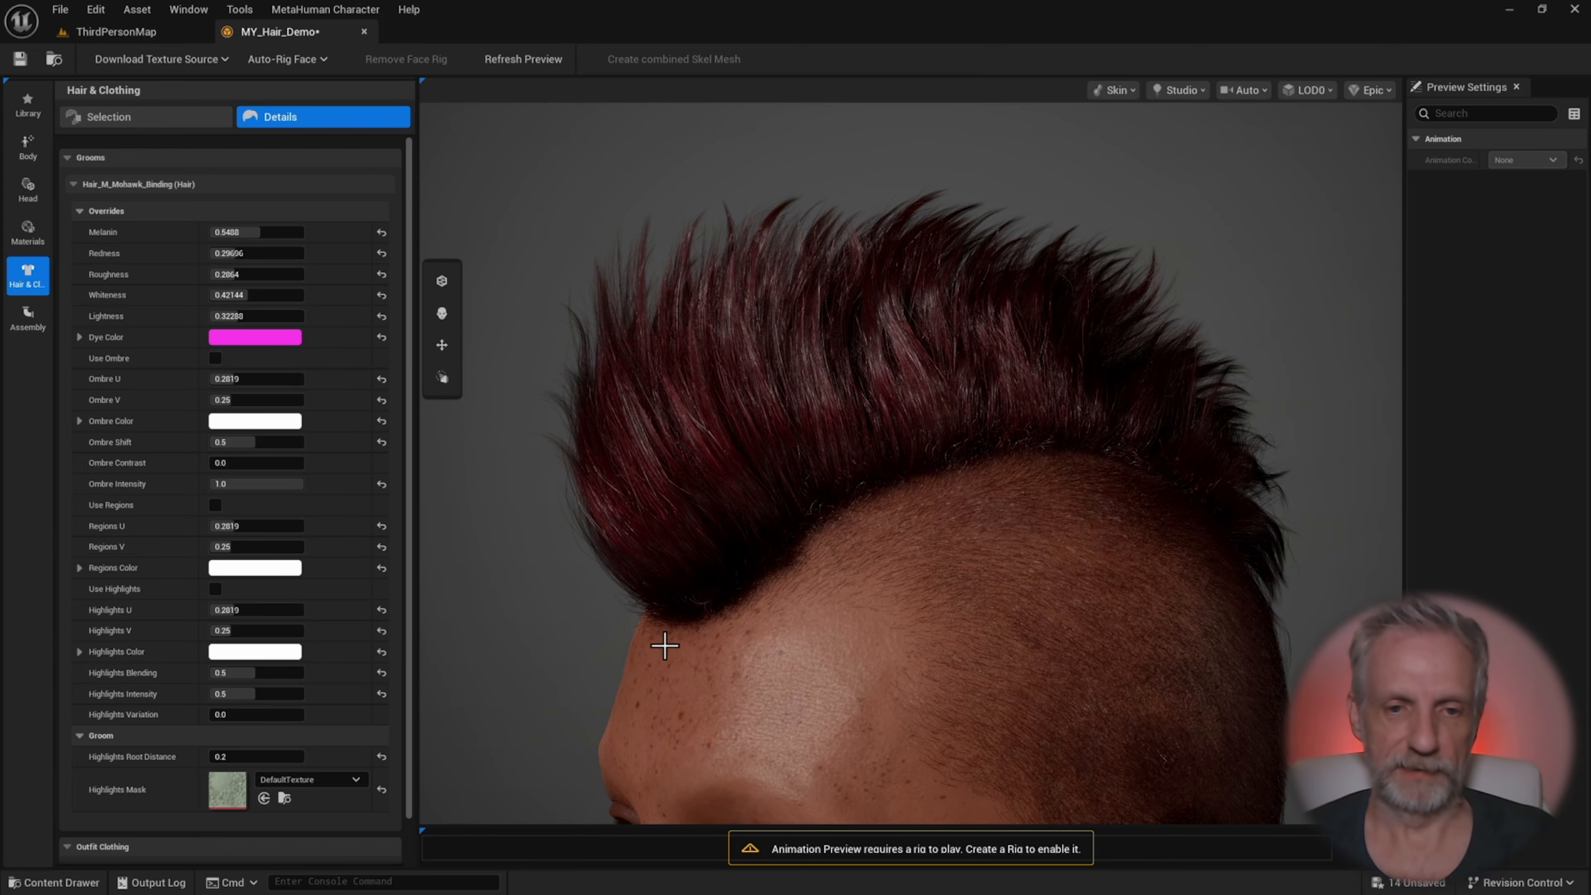
{"action": "mouse_move", "coordinate": [677, 456]}
{"action": "left_mouse_down"}
{"action": "mouse_move", "coordinate": [939, 457]}
{"action": "mouse_move", "coordinate": [645, 456]}
{"action": "mouse_move", "coordinate": [689, 461]}
{"action": "mouse_move", "coordinate": [667, 469]}
{"action": "left_mouse_up"}
- Try a muted, darker mauve-pink as the mohawk's Dye Color, with saturation 0.516
{"action": "left_click", "coordinate": [274, 338]}
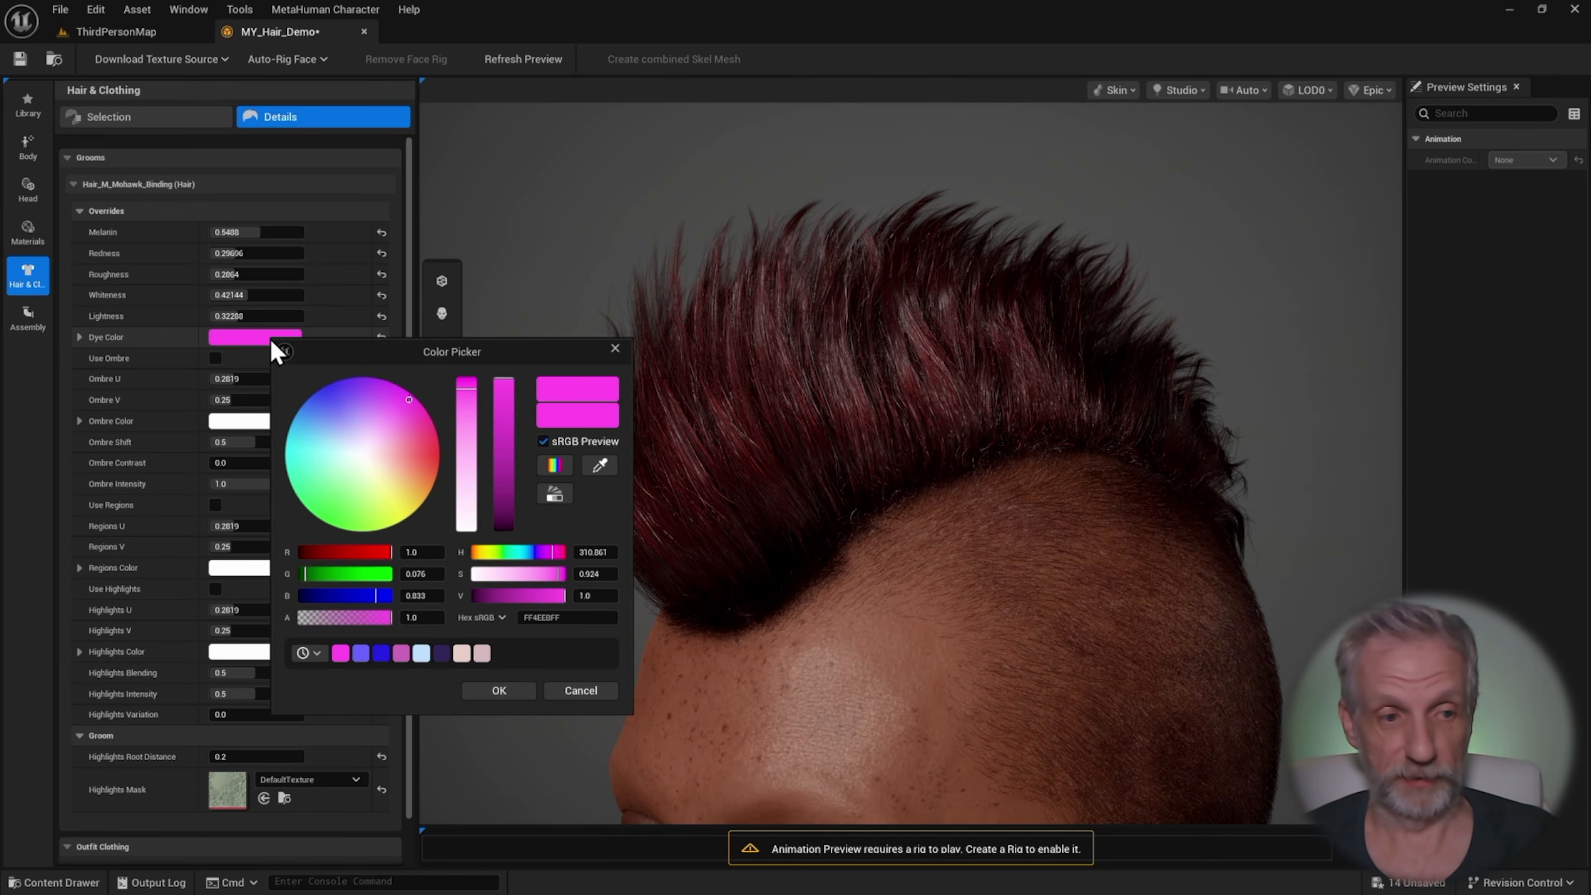
{"action": "left_click_drag", "start_coordinate": [473, 407], "coordinate": [467, 450]}
{"action": "left_click", "coordinate": [504, 401]}
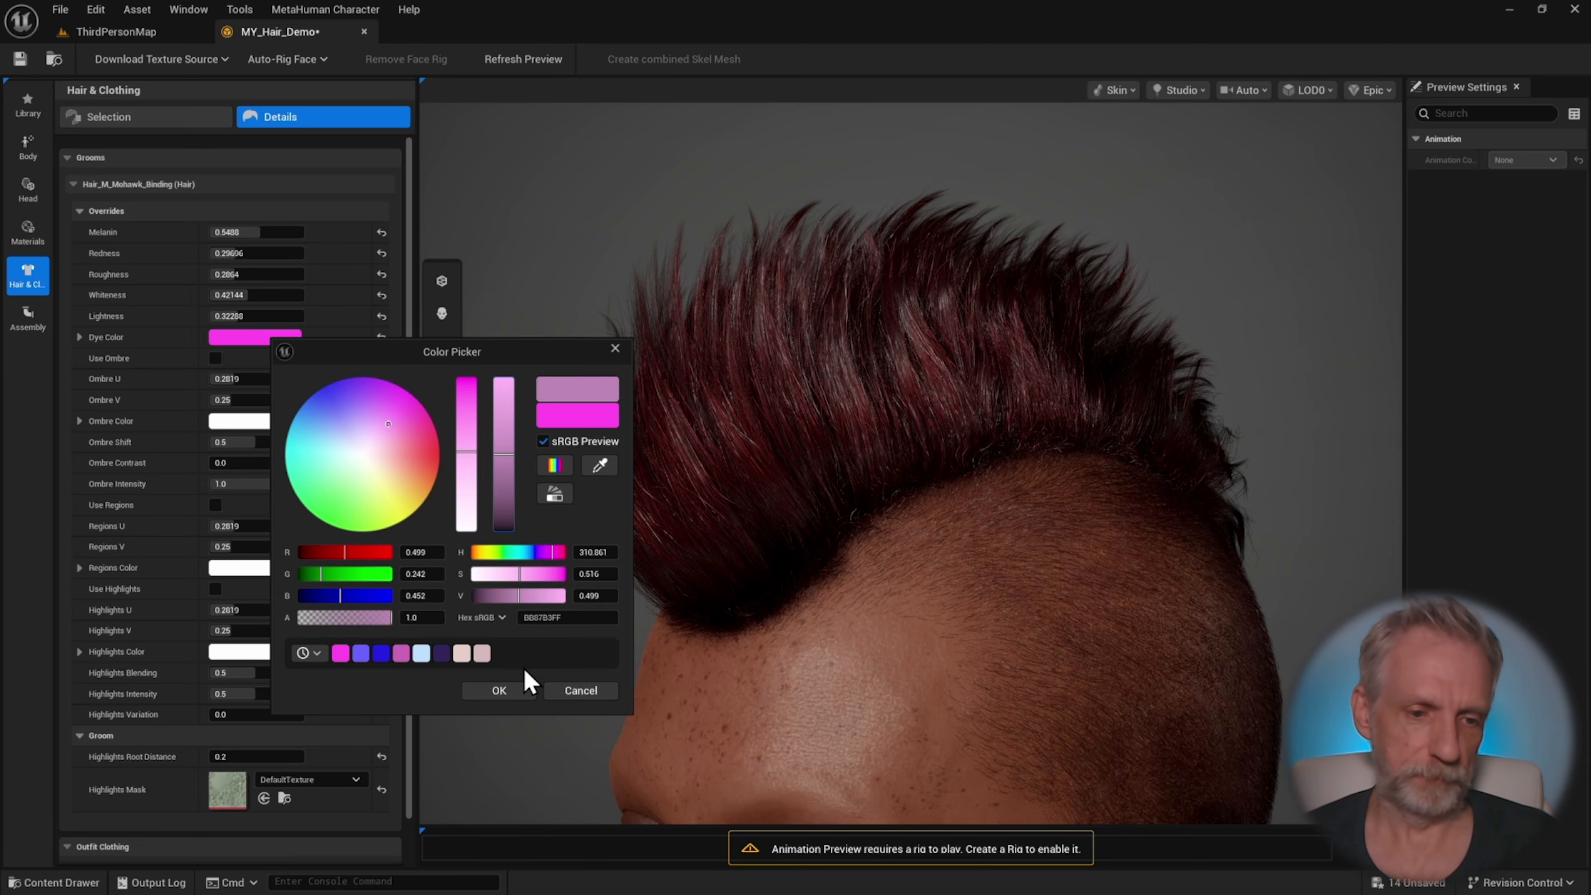
{"action": "left_click", "coordinate": [510, 691]}
{"action": "left_click_drag", "start_coordinate": [984, 592], "coordinate": [823, 561]}
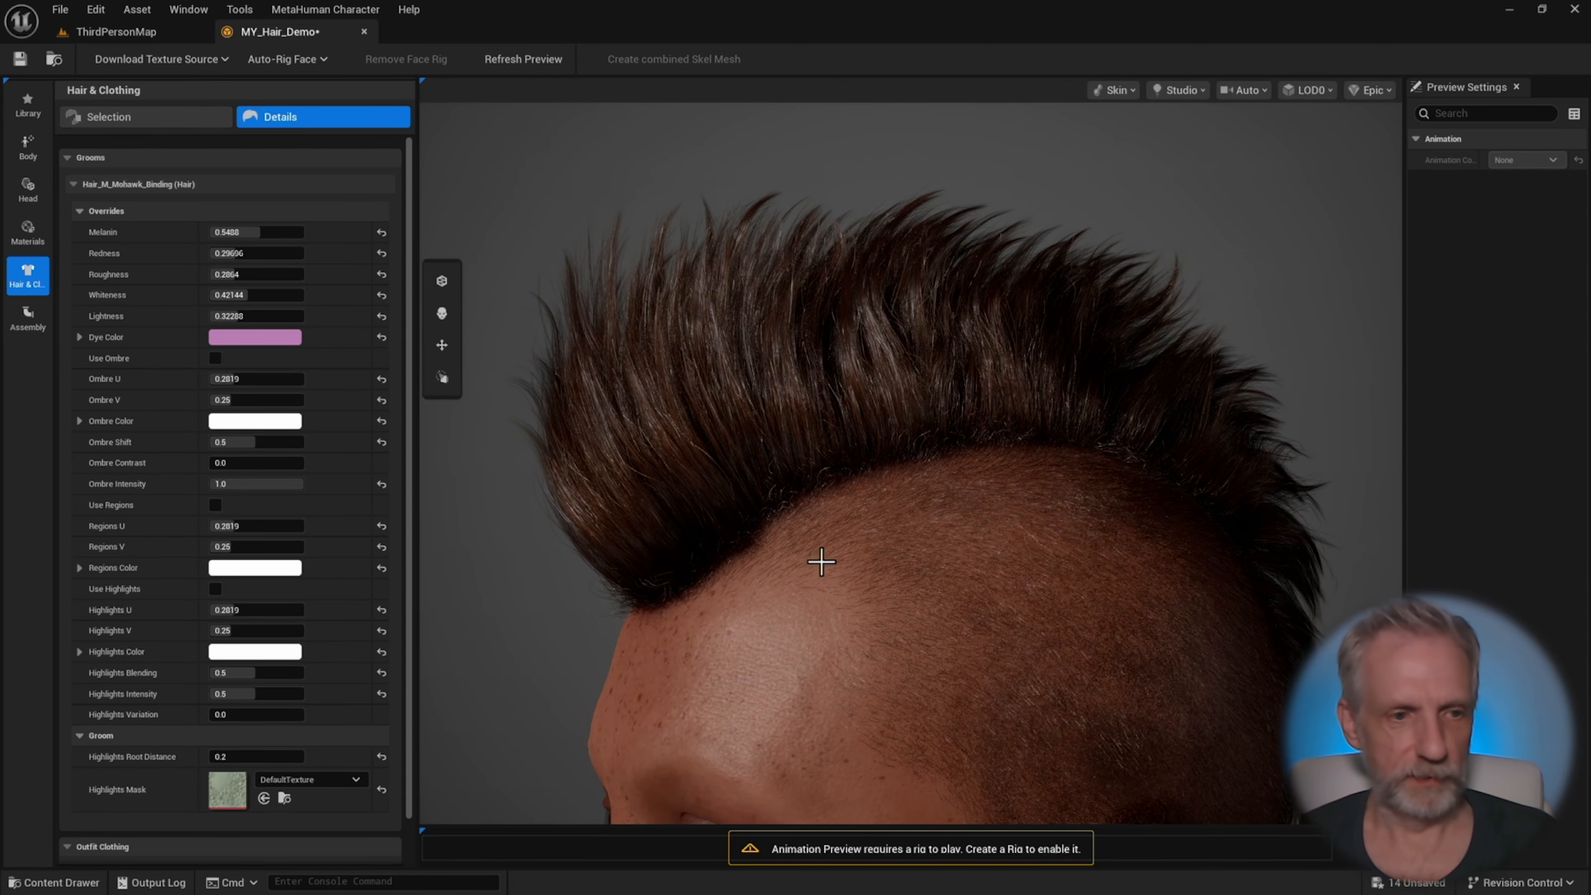
- Try a more saturated and brighter pink Dye Color (E466D4FF) on the mohawk
{"action": "left_click", "coordinate": [269, 338]}
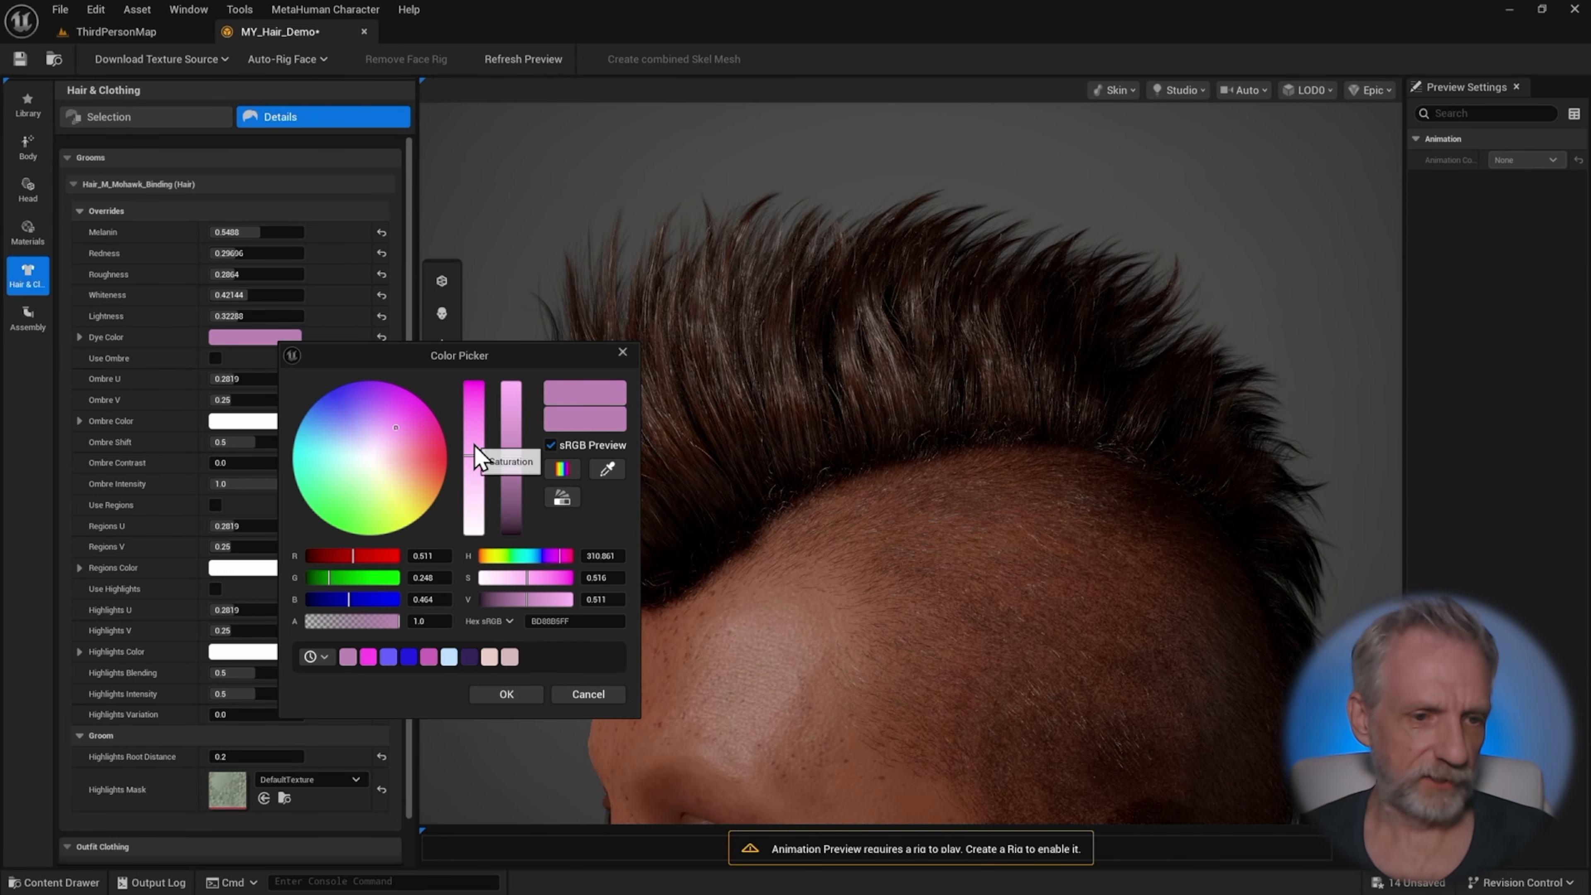
{"action": "left_click_drag", "start_coordinate": [474, 453], "coordinate": [512, 407]}
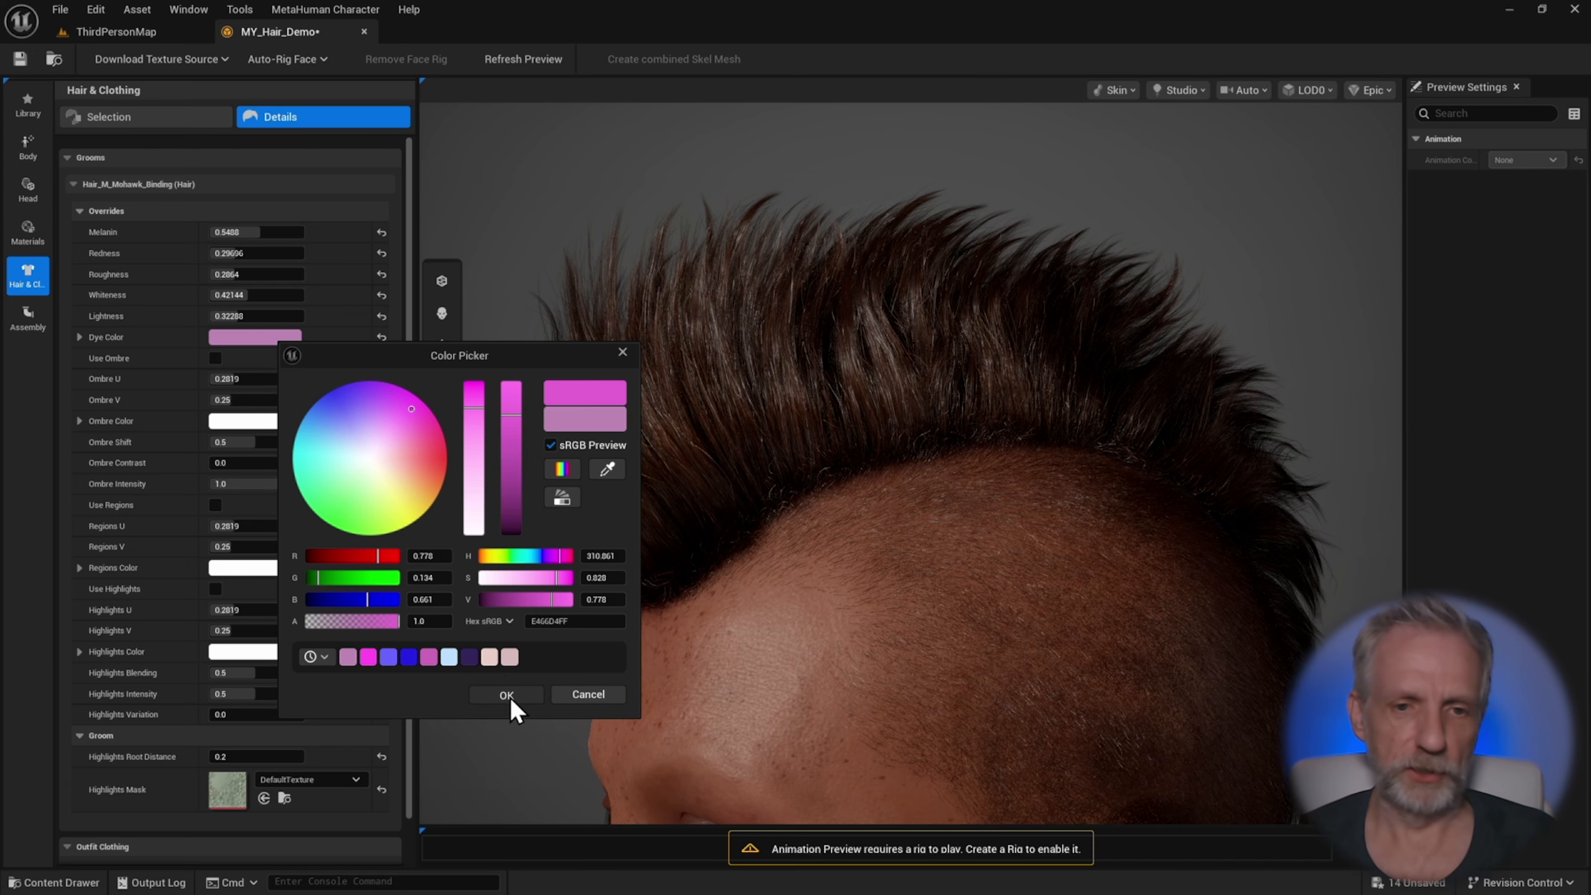
{"action": "left_click", "coordinate": [508, 694]}
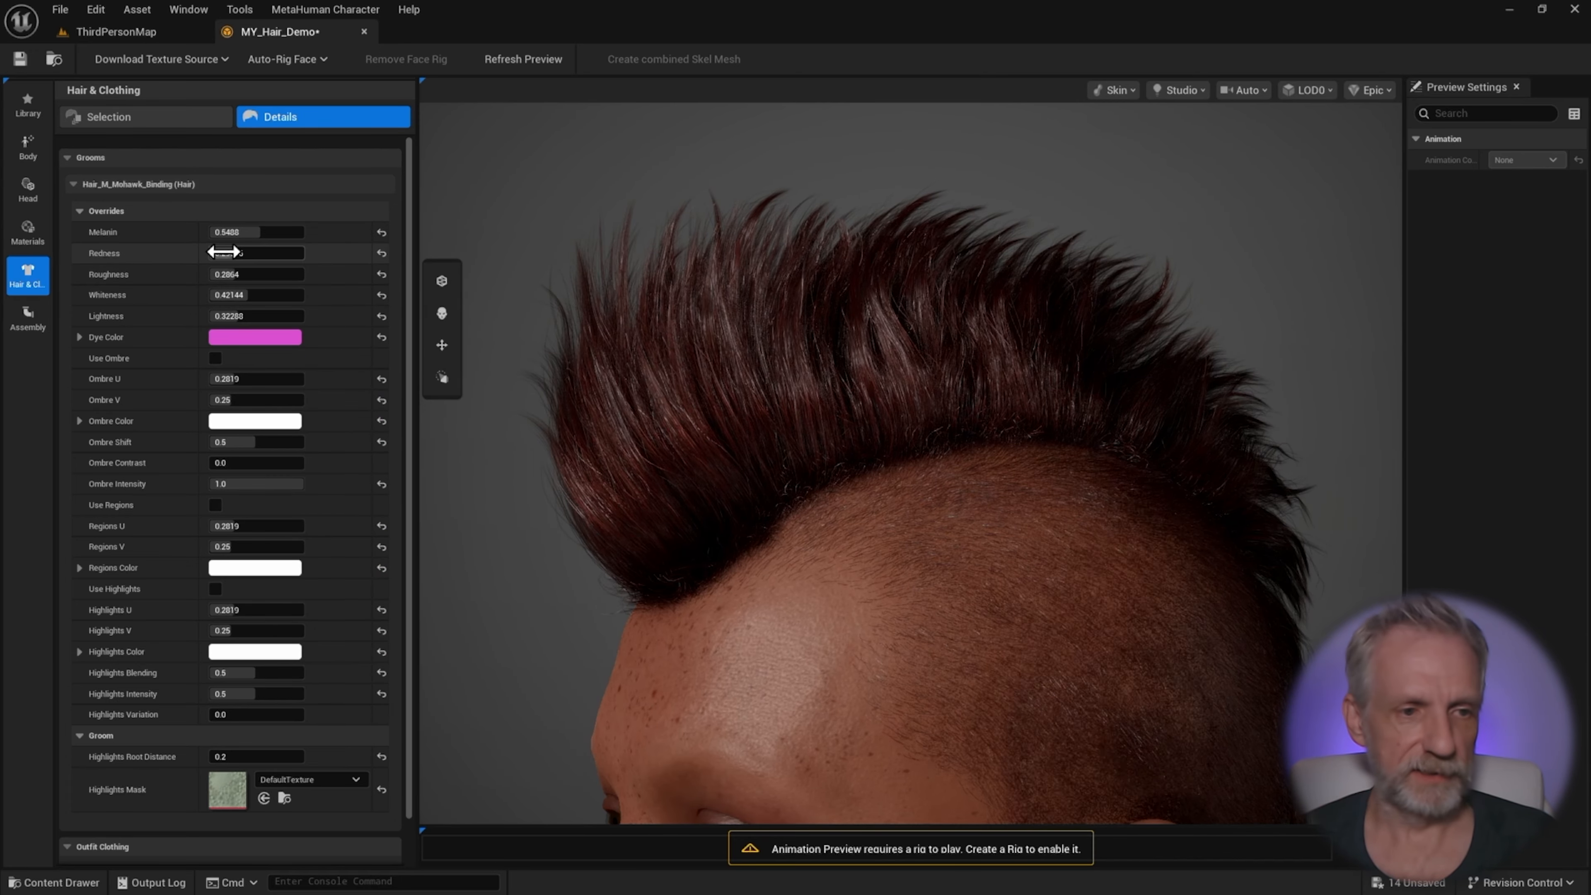
- Try a salmon Dye Color (E4977CFF) on the mohawk together with Melanin lowered to 0.23712
{"action": "left_click", "coordinate": [285, 339]}
{"action": "left_click_drag", "start_coordinate": [413, 412], "coordinate": [431, 466]}
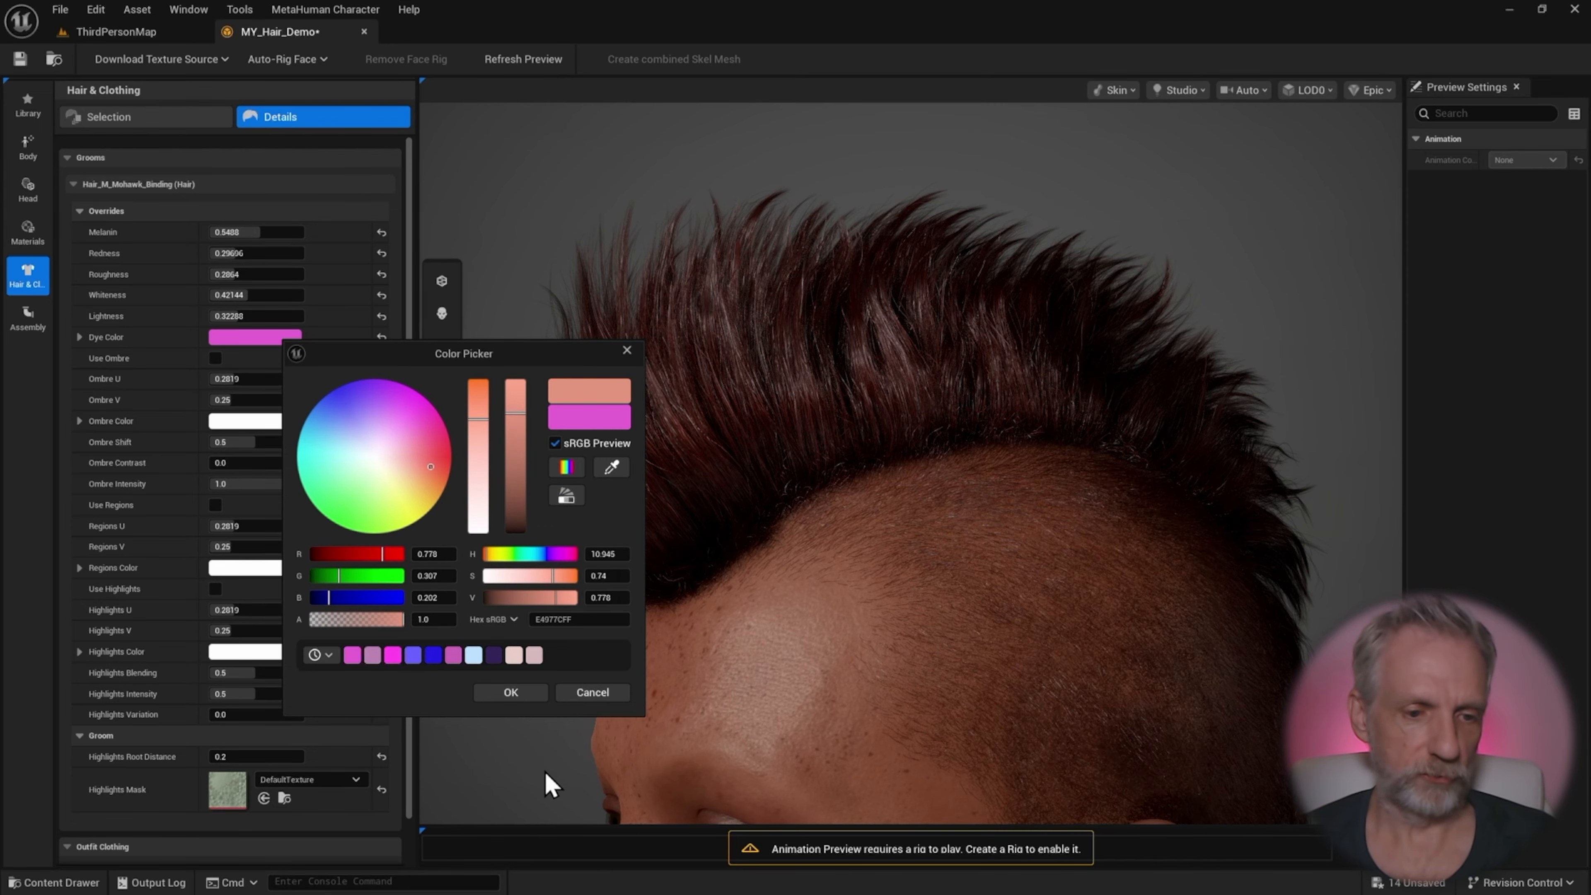
{"action": "left_click", "coordinate": [525, 697]}
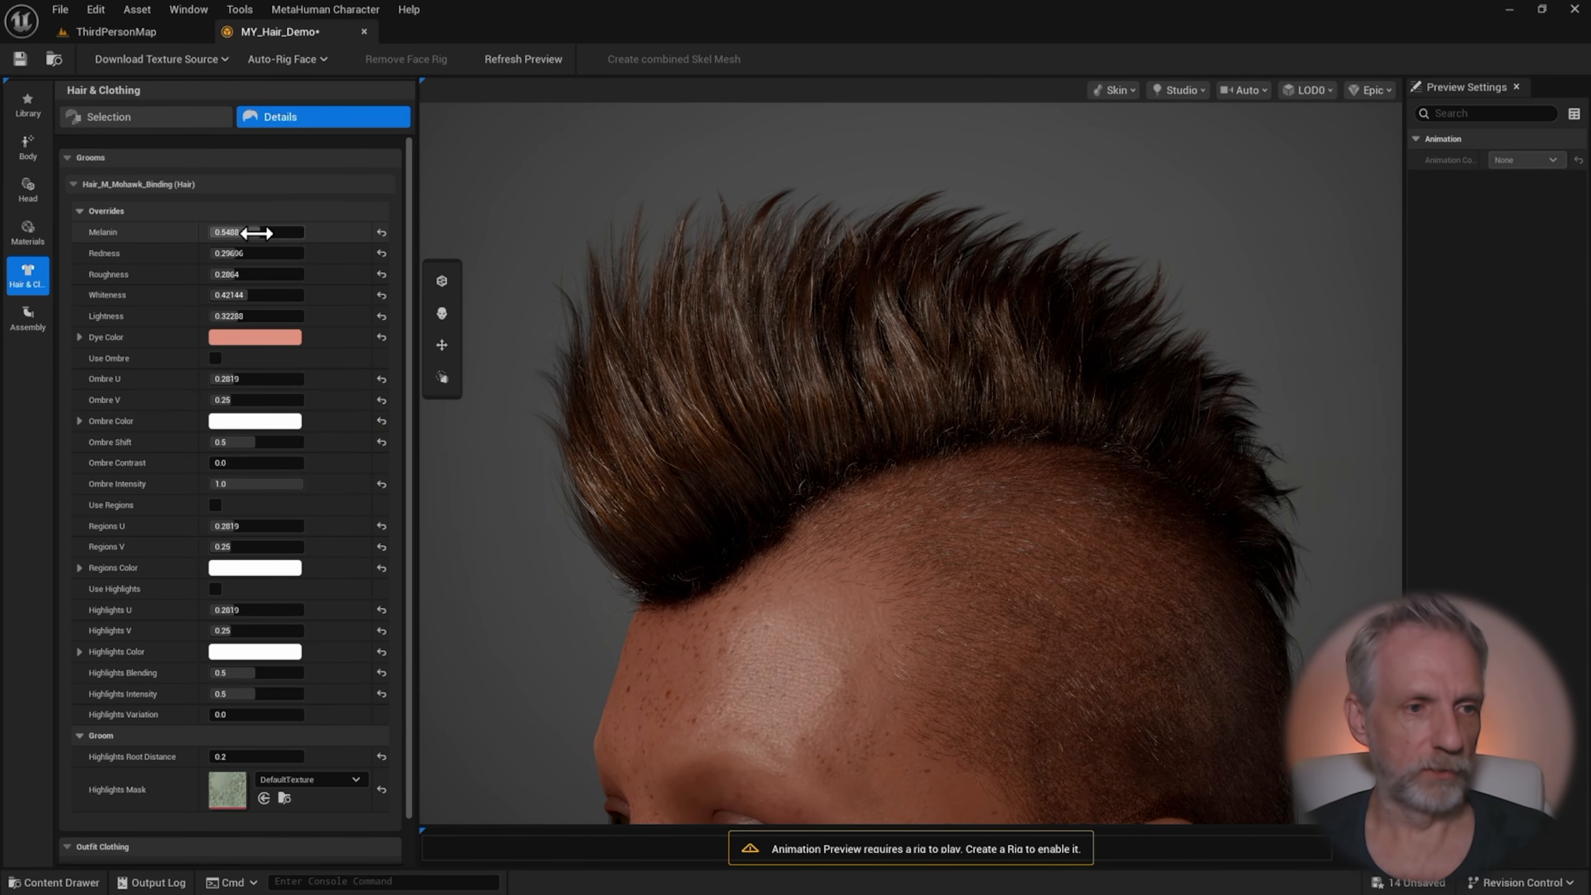
{"action": "left_click_drag", "start_coordinate": [249, 230], "coordinate": [236, 237]}
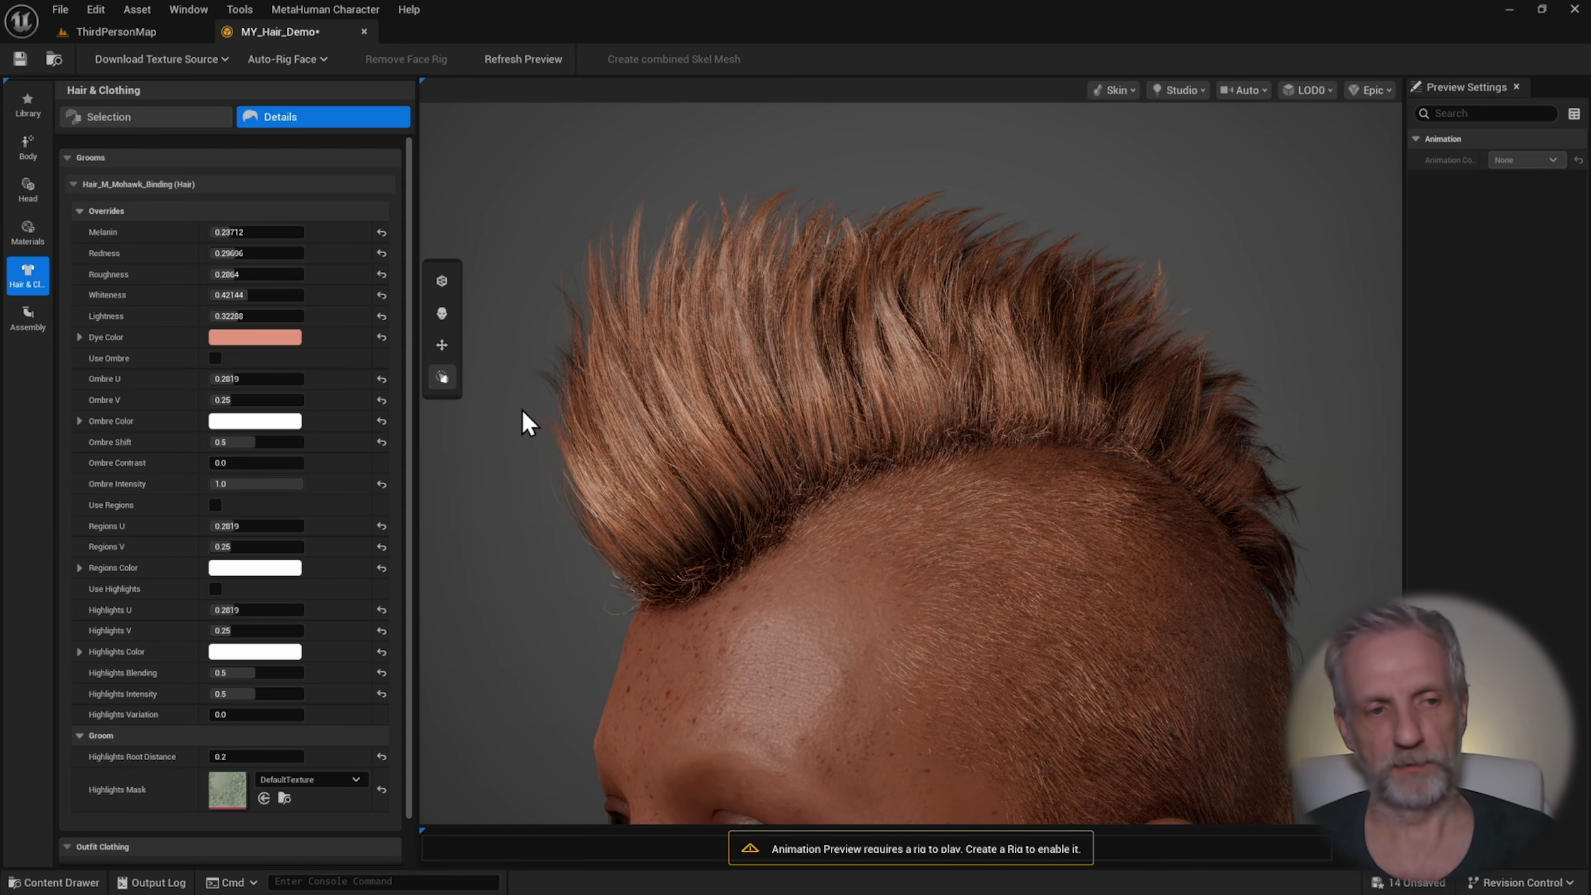
- Try a stronger coral-red Dye Color (E47357FF) on the mohawk
{"action": "left_click", "coordinate": [285, 337]}
{"action": "left_click_drag", "start_coordinate": [429, 464], "coordinate": [440, 458]}
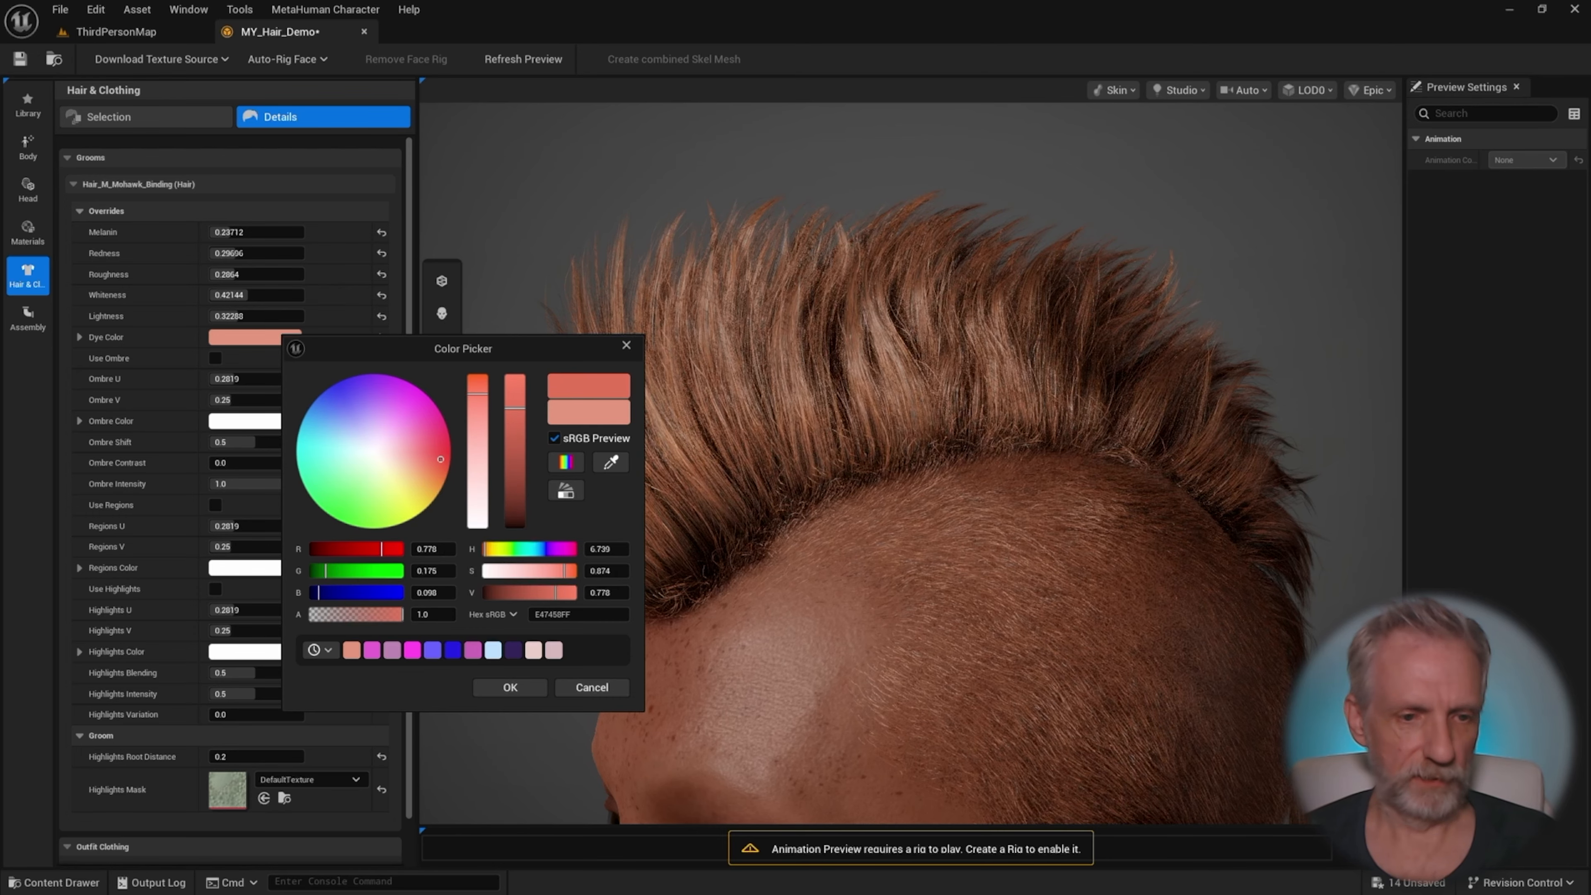
{"action": "left_click", "coordinate": [510, 687]}
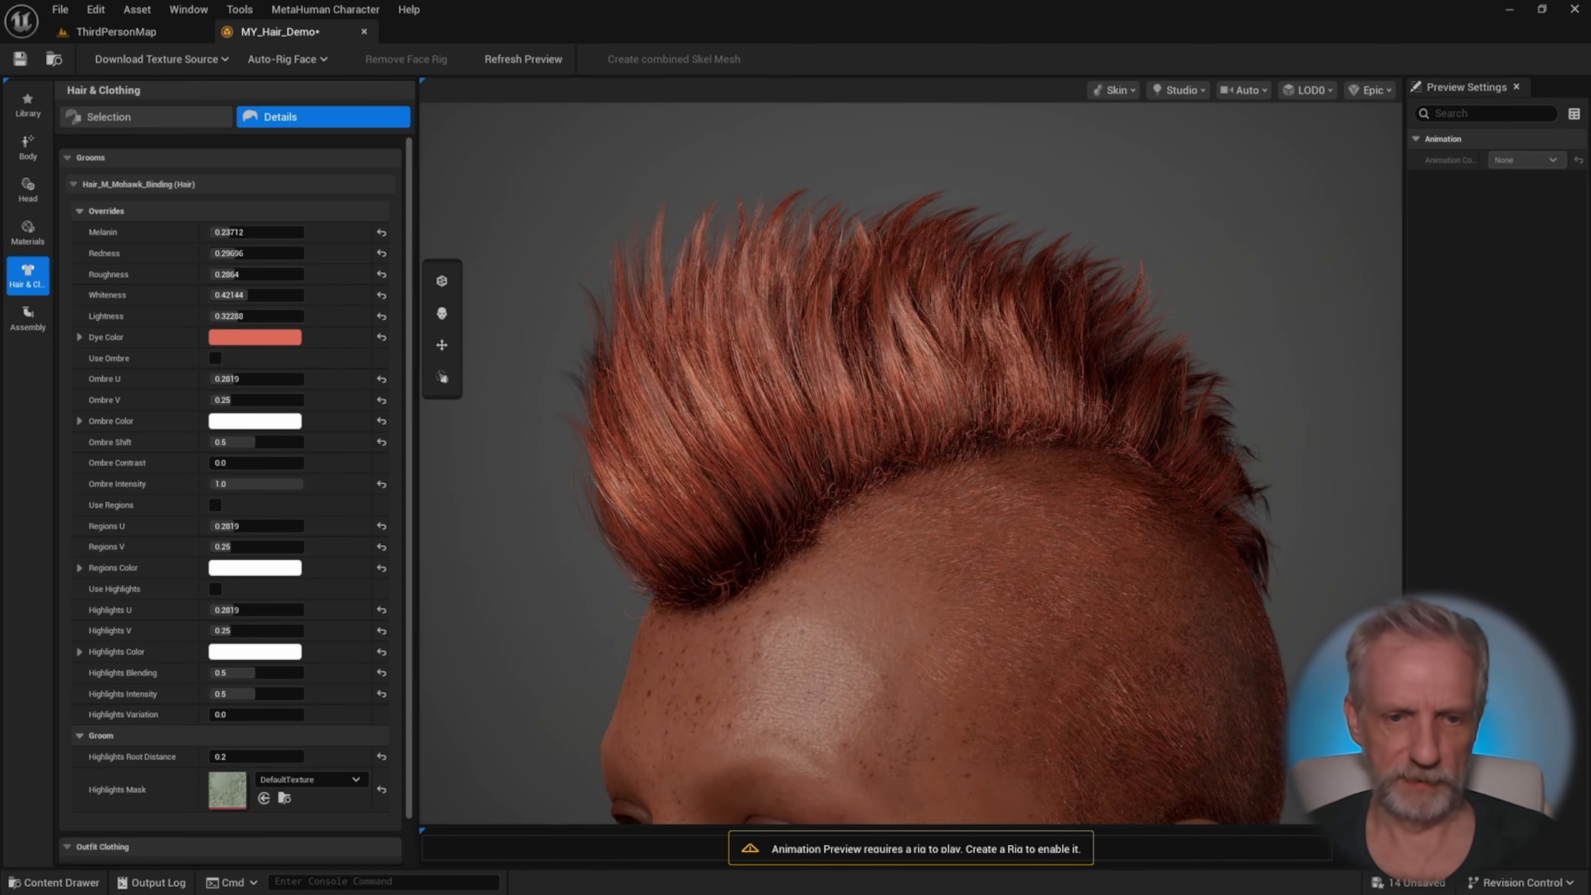
- Desaturate the mohawk's Dye Color to a near-white light grey
{"action": "left_click", "coordinate": [256, 337]}
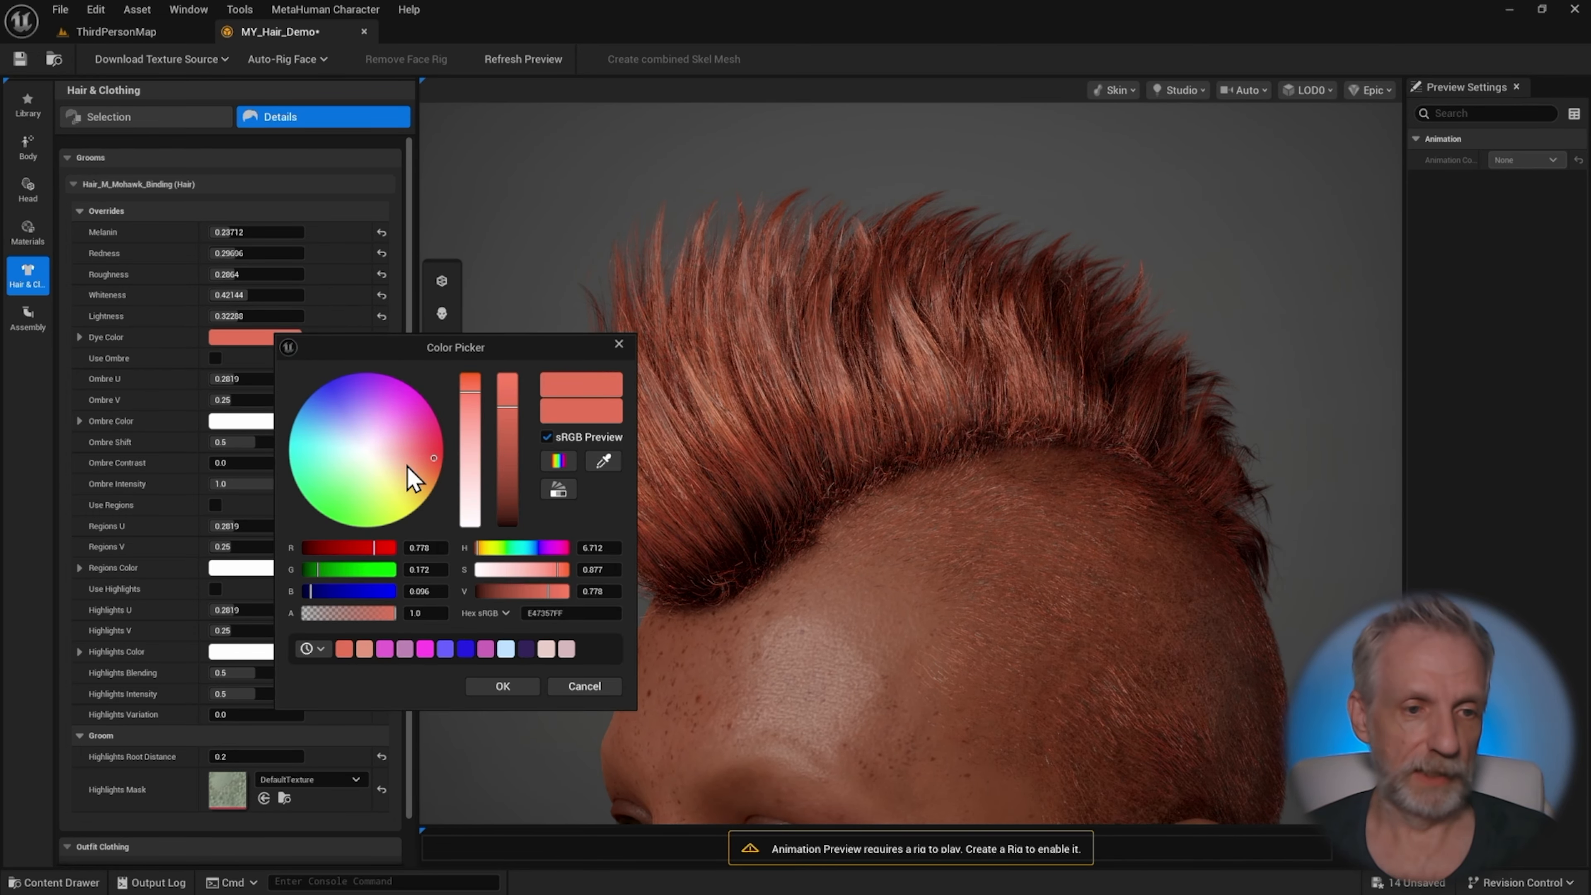
{"action": "left_click_drag", "start_coordinate": [478, 401], "coordinate": [473, 524]}
{"action": "left_click", "coordinate": [483, 687]}
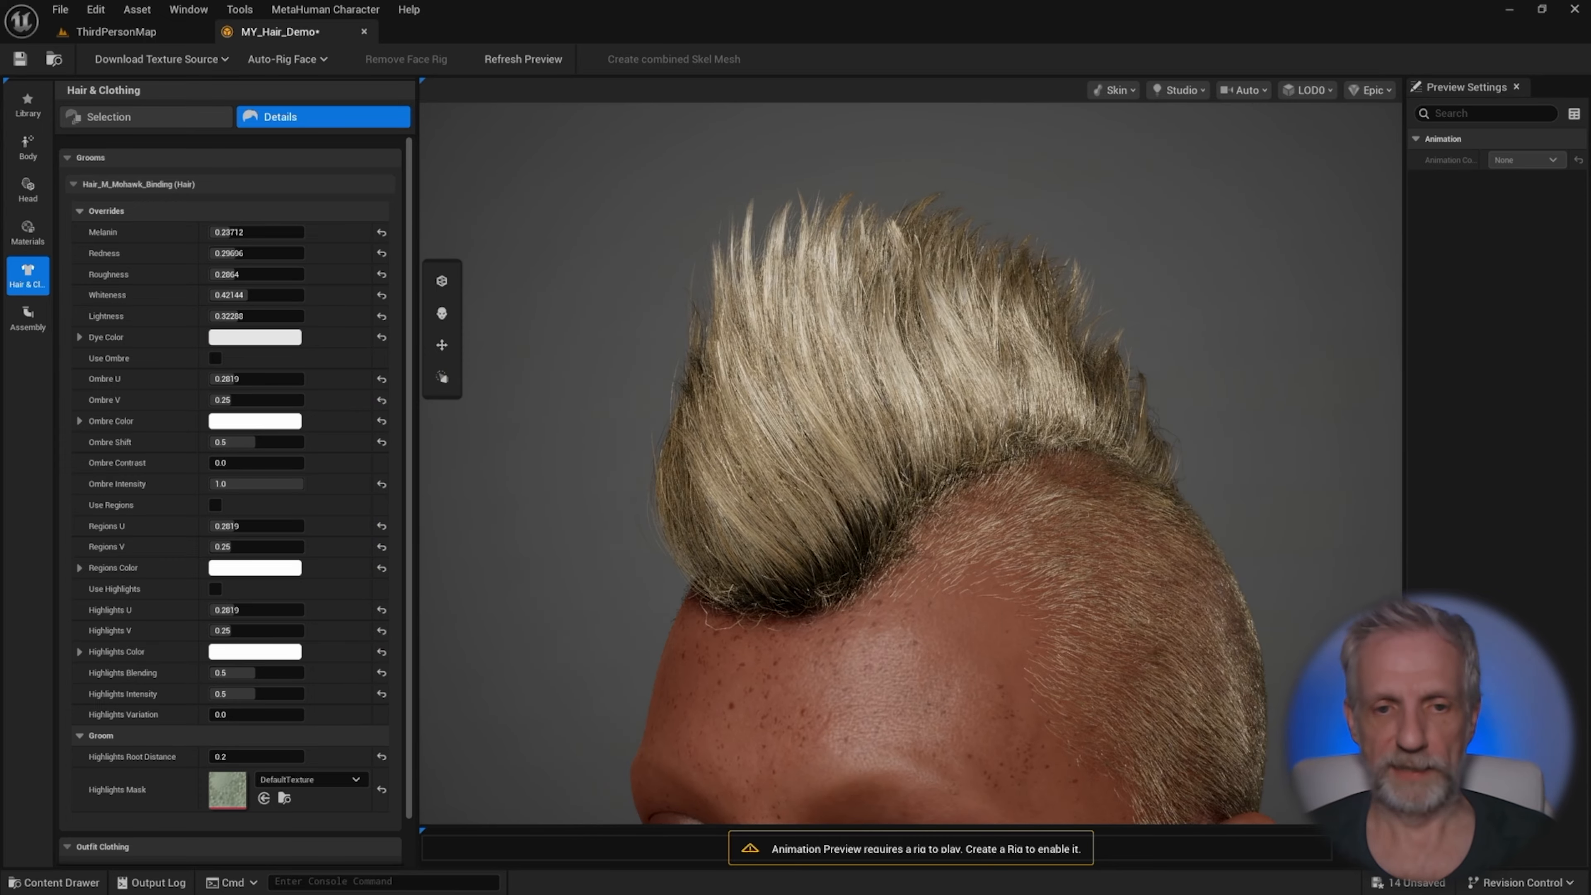
{"action": "left_click_drag", "start_coordinate": [910, 463], "coordinate": [852, 464]}
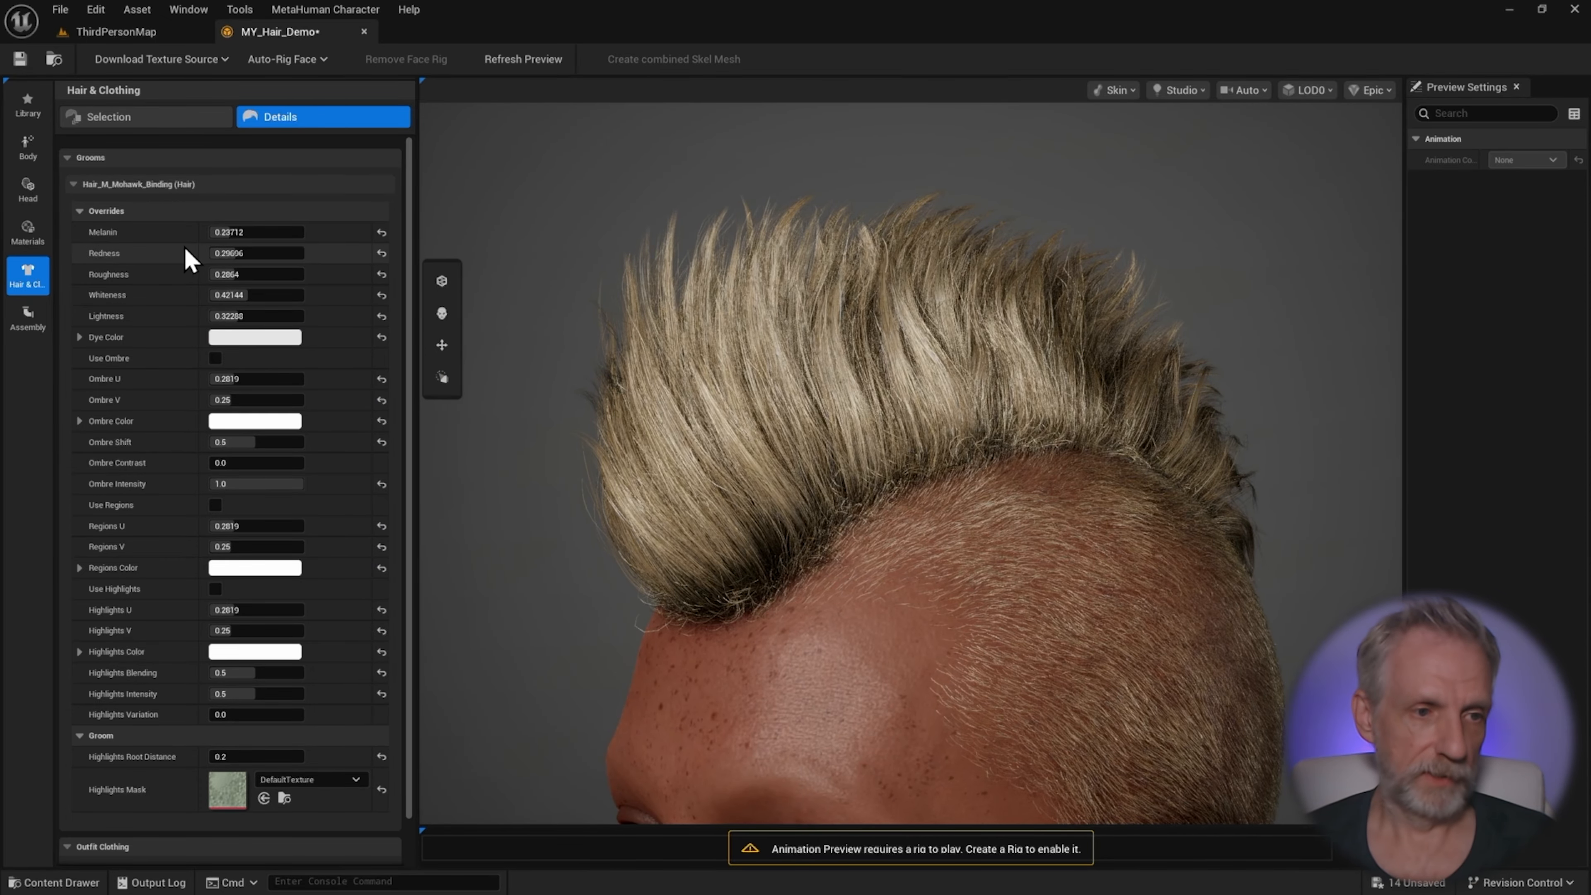
- Darken the mohawk by setting its Melanin to 0.47712
{"action": "left_click_drag", "start_coordinate": [228, 232], "coordinate": [252, 232]}
{"action": "left_click_drag", "start_coordinate": [500, 414], "coordinate": [464, 413]}
{"action": "left_click_drag", "start_coordinate": [250, 236], "coordinate": [258, 235]}
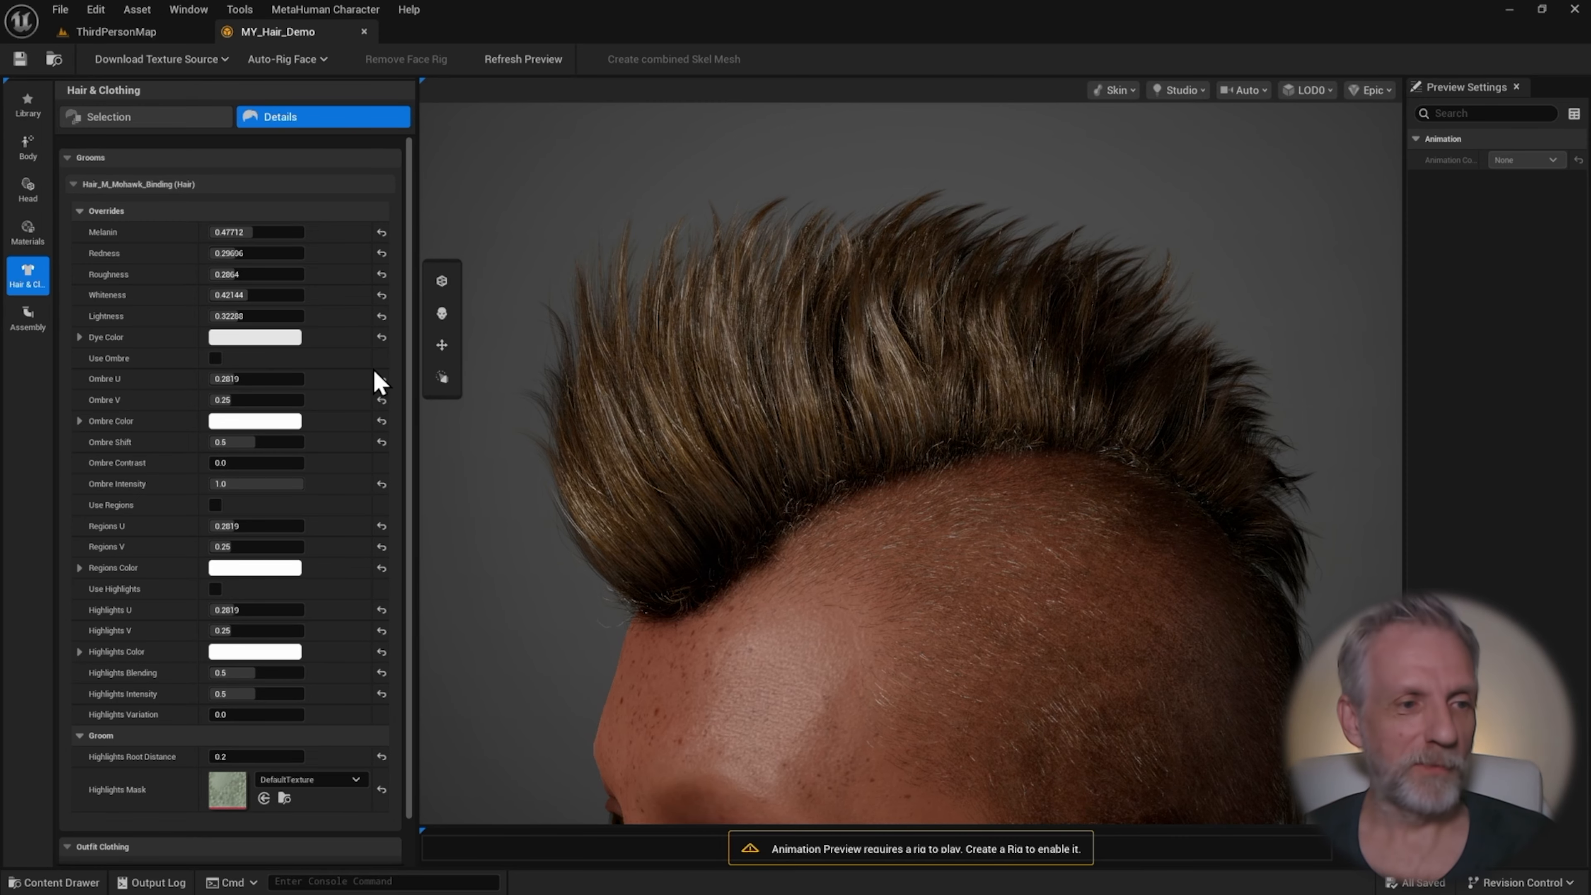
- Compare the mohawk with and without the ombre effect, and leave Use Ombre enabled
{"action": "left_click", "coordinate": [215, 359]}
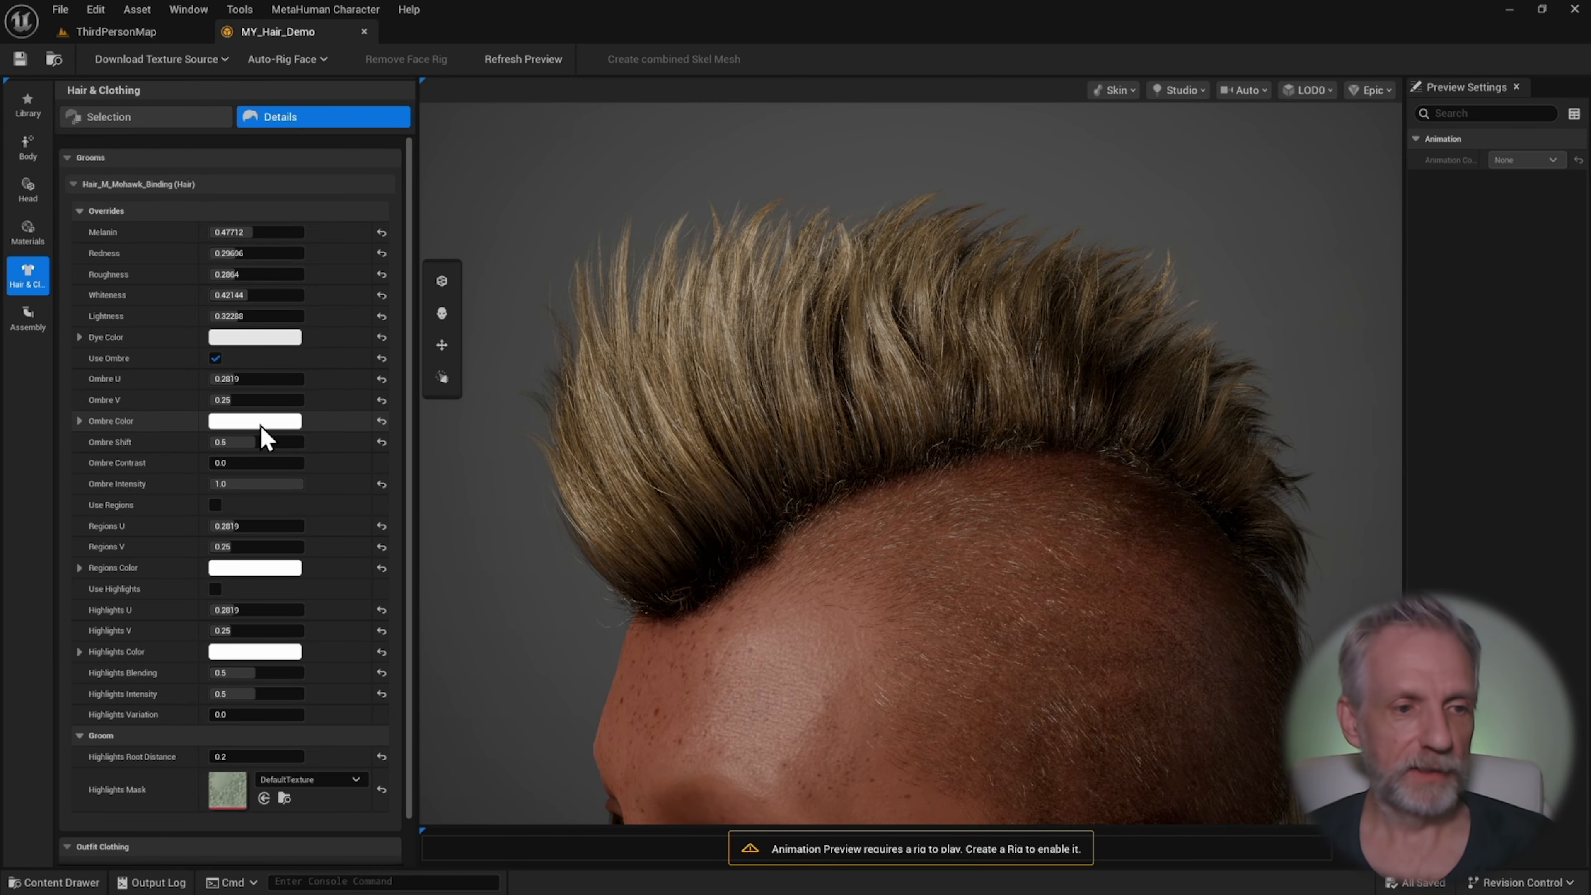
{"action": "left_click", "coordinate": [216, 359]}
{"action": "left_click", "coordinate": [216, 358]}
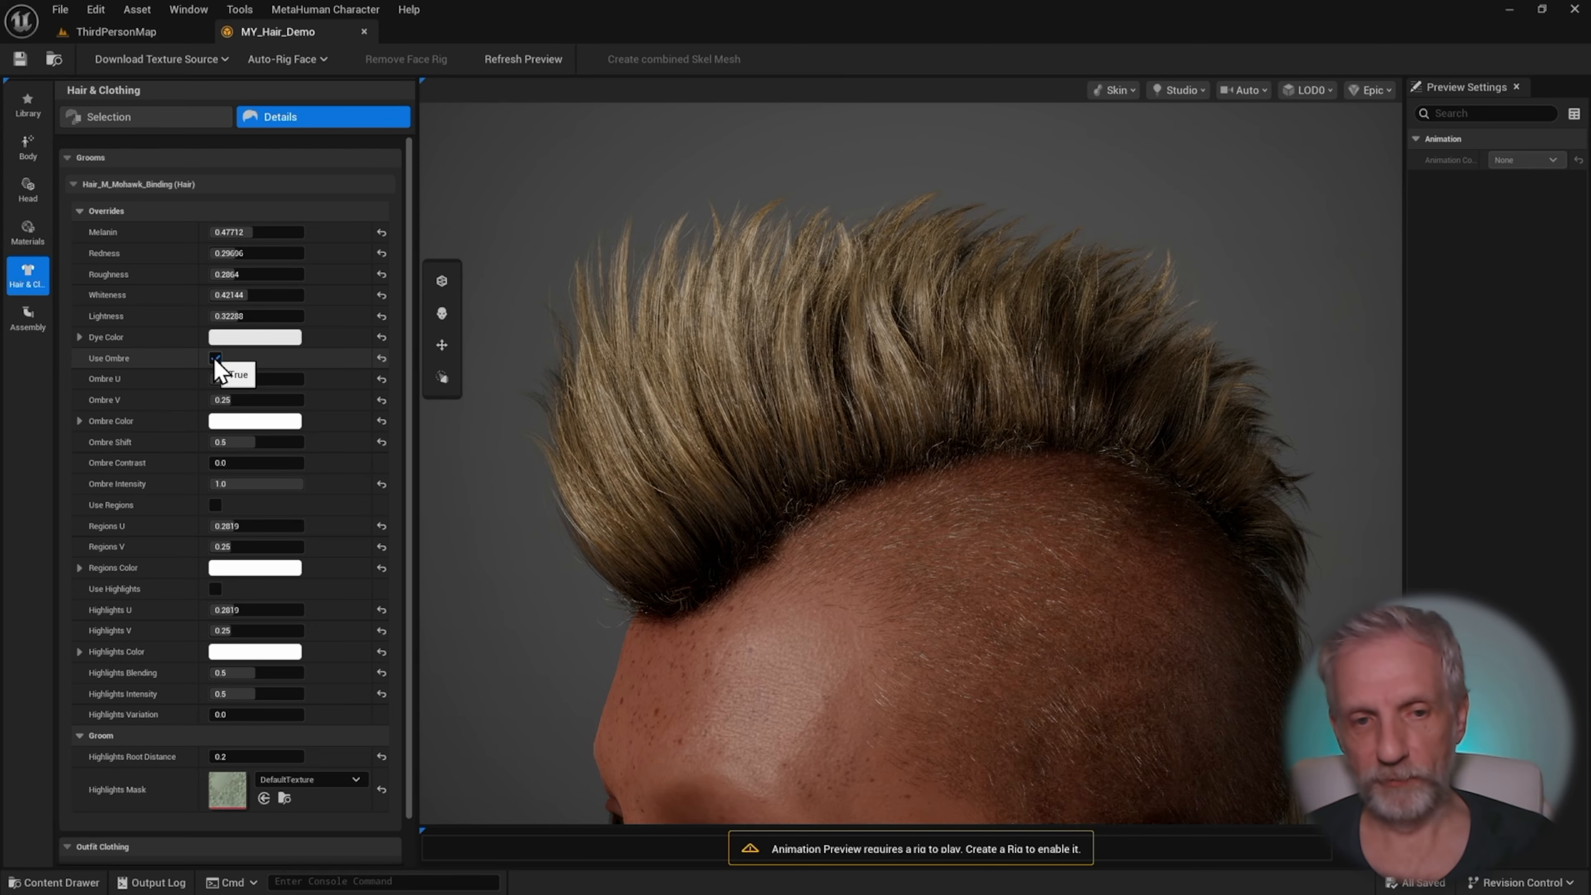
{"action": "left_click", "coordinate": [216, 358]}
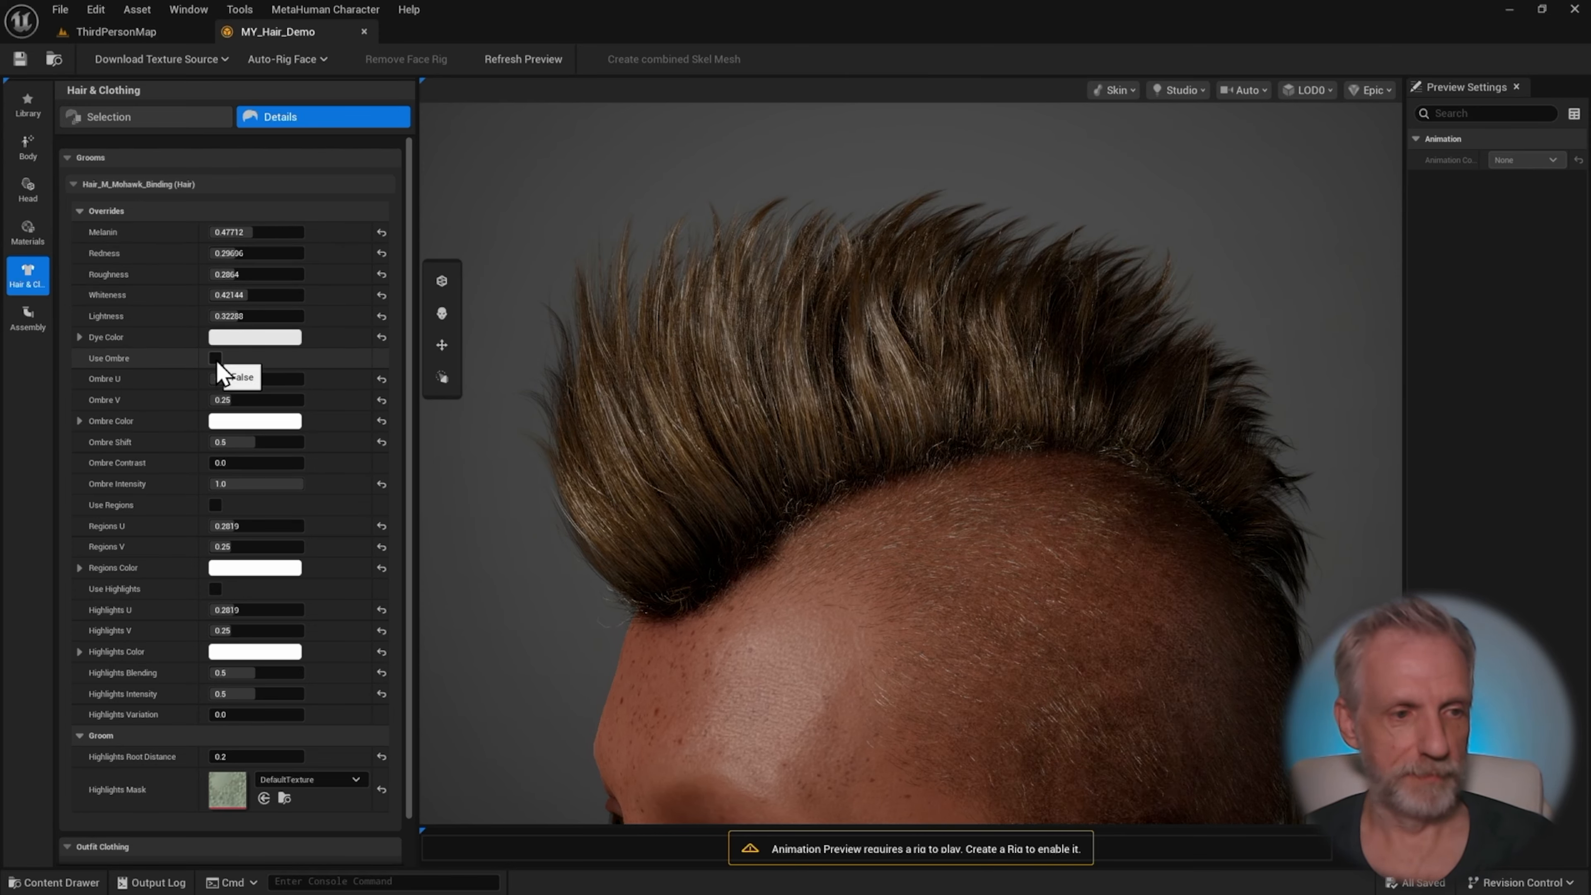
{"action": "left_click", "coordinate": [216, 358]}
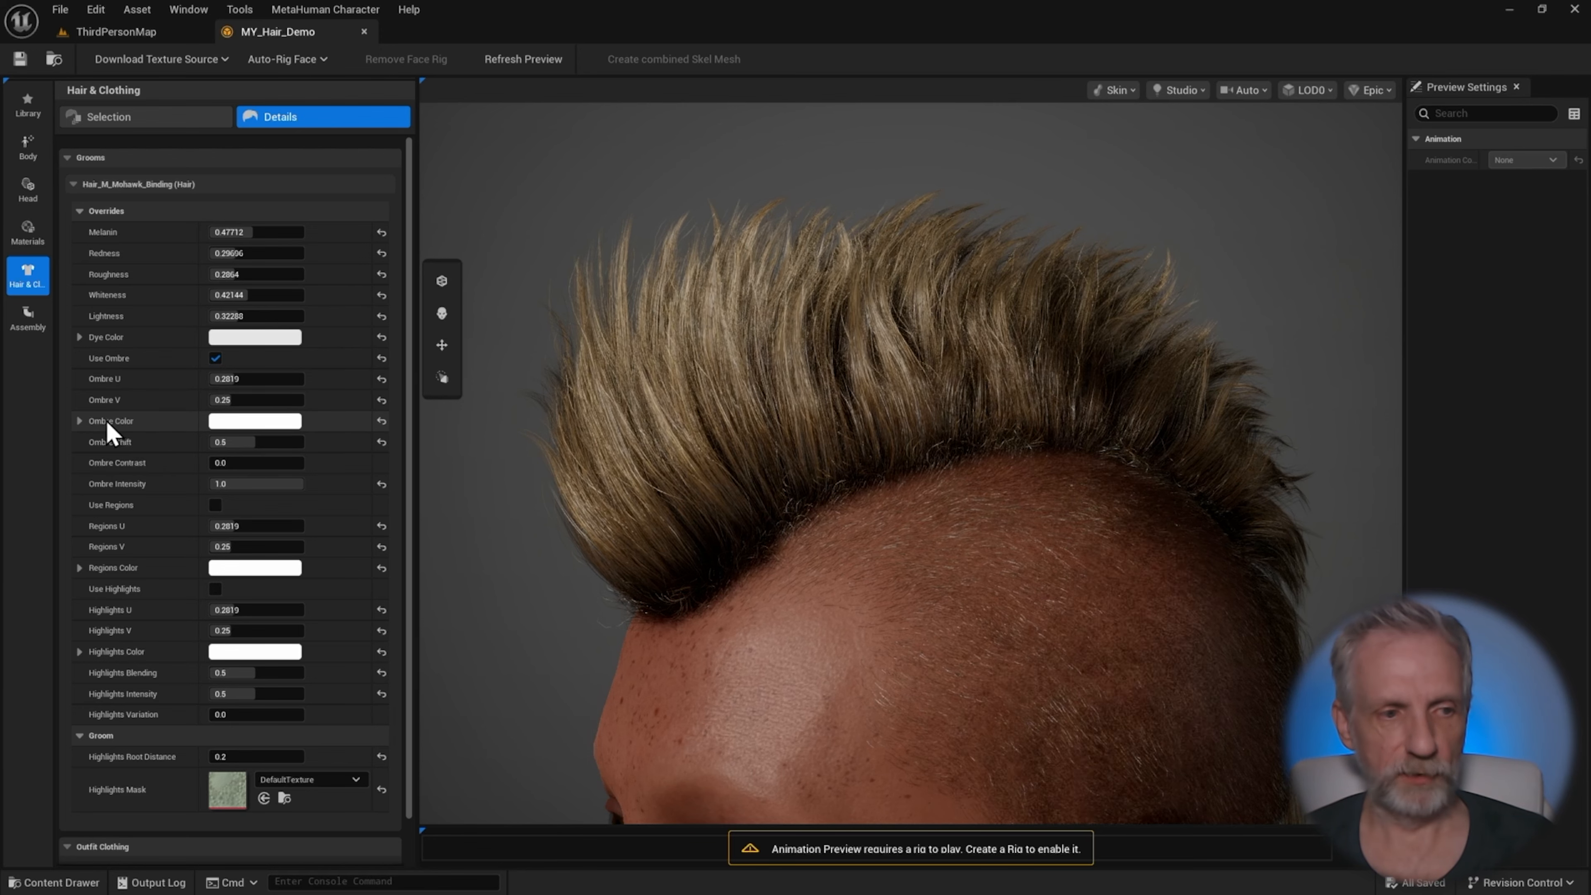
- Set the Ombre Color to hot pink, and test an Ombre Shift of 0.0 before raising it to 0.920961
{"action": "left_click", "coordinate": [249, 422]}
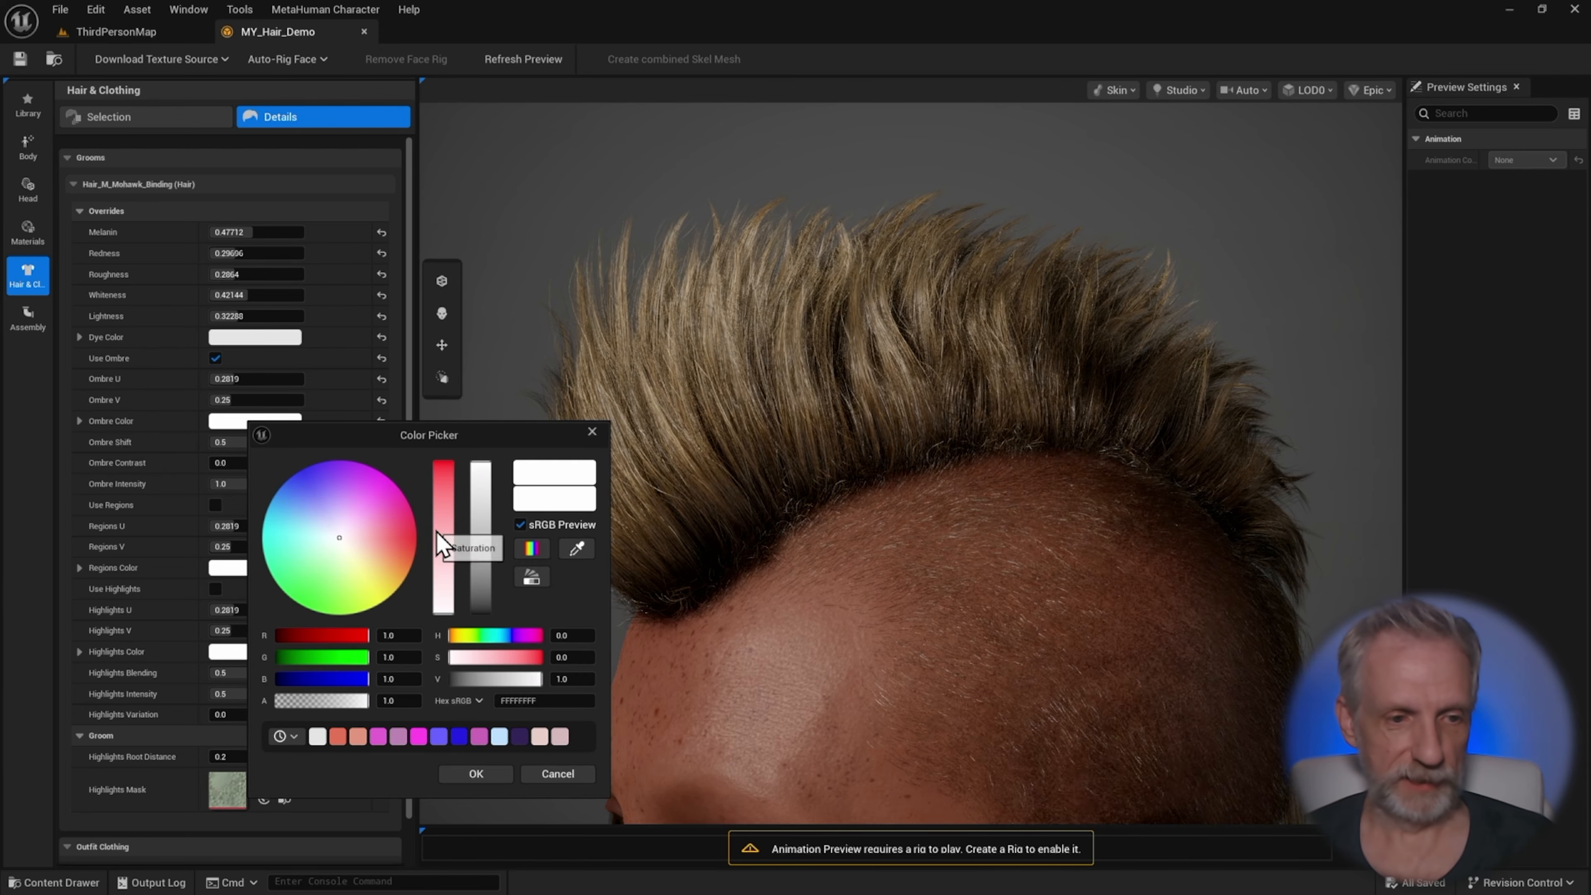
{"action": "left_click_drag", "start_coordinate": [342, 538], "coordinate": [446, 474]}
{"action": "left_click", "coordinate": [492, 773]}
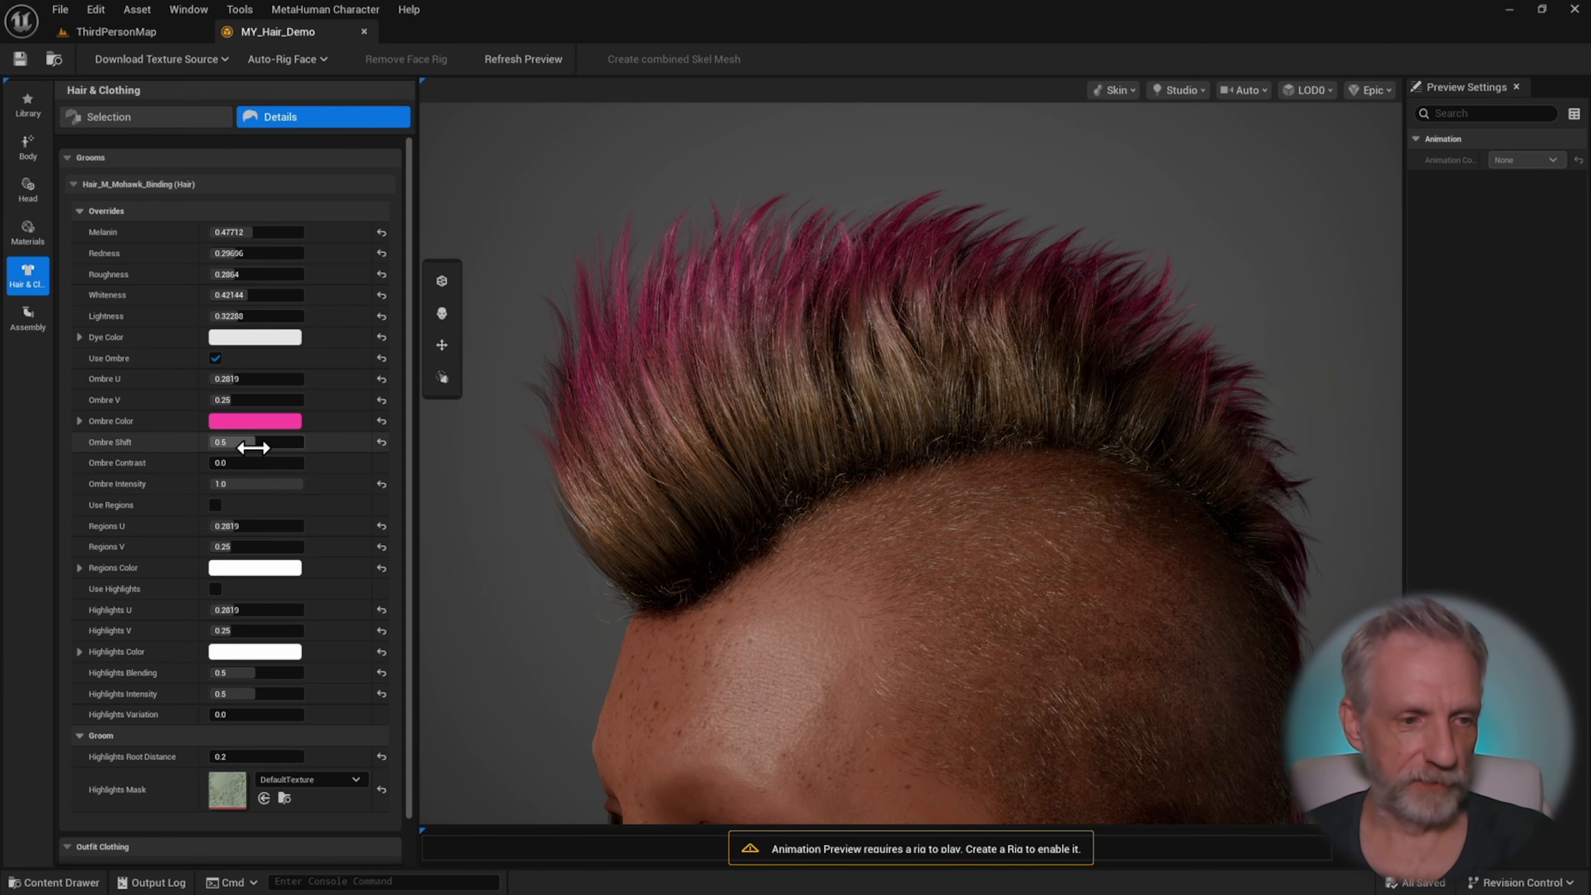
{"action": "left_click_drag", "start_coordinate": [249, 446], "coordinate": [208, 443]}
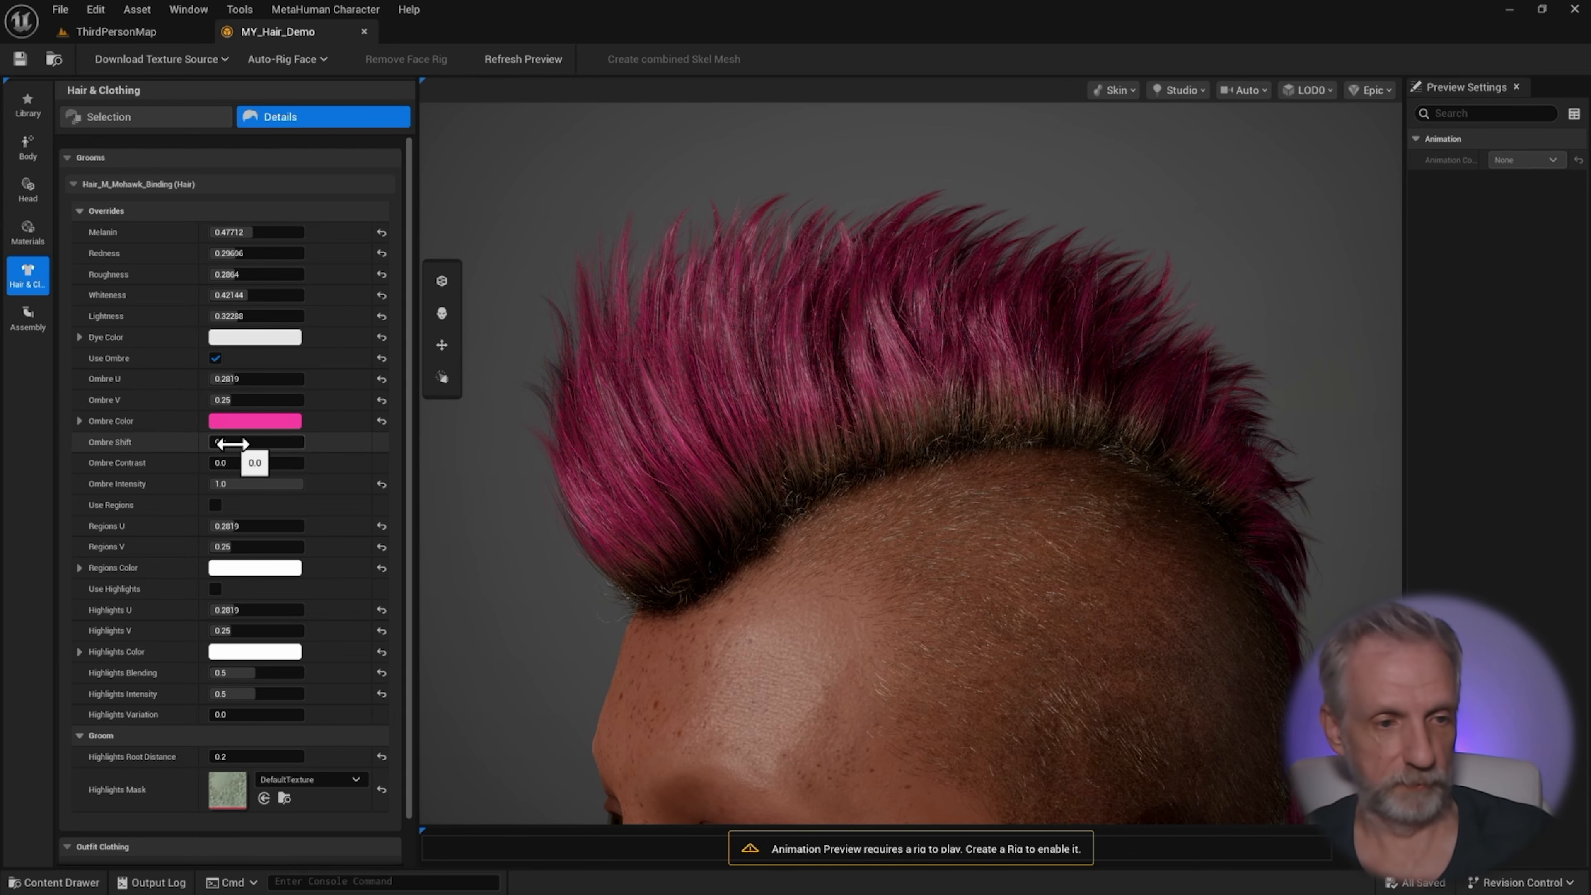
{"action": "mouse_move", "coordinate": [232, 443]}
{"action": "left_mouse_down"}
{"action": "mouse_move", "coordinate": [289, 443]}
{"action": "mouse_move", "coordinate": [258, 444]}
{"action": "left_mouse_up"}
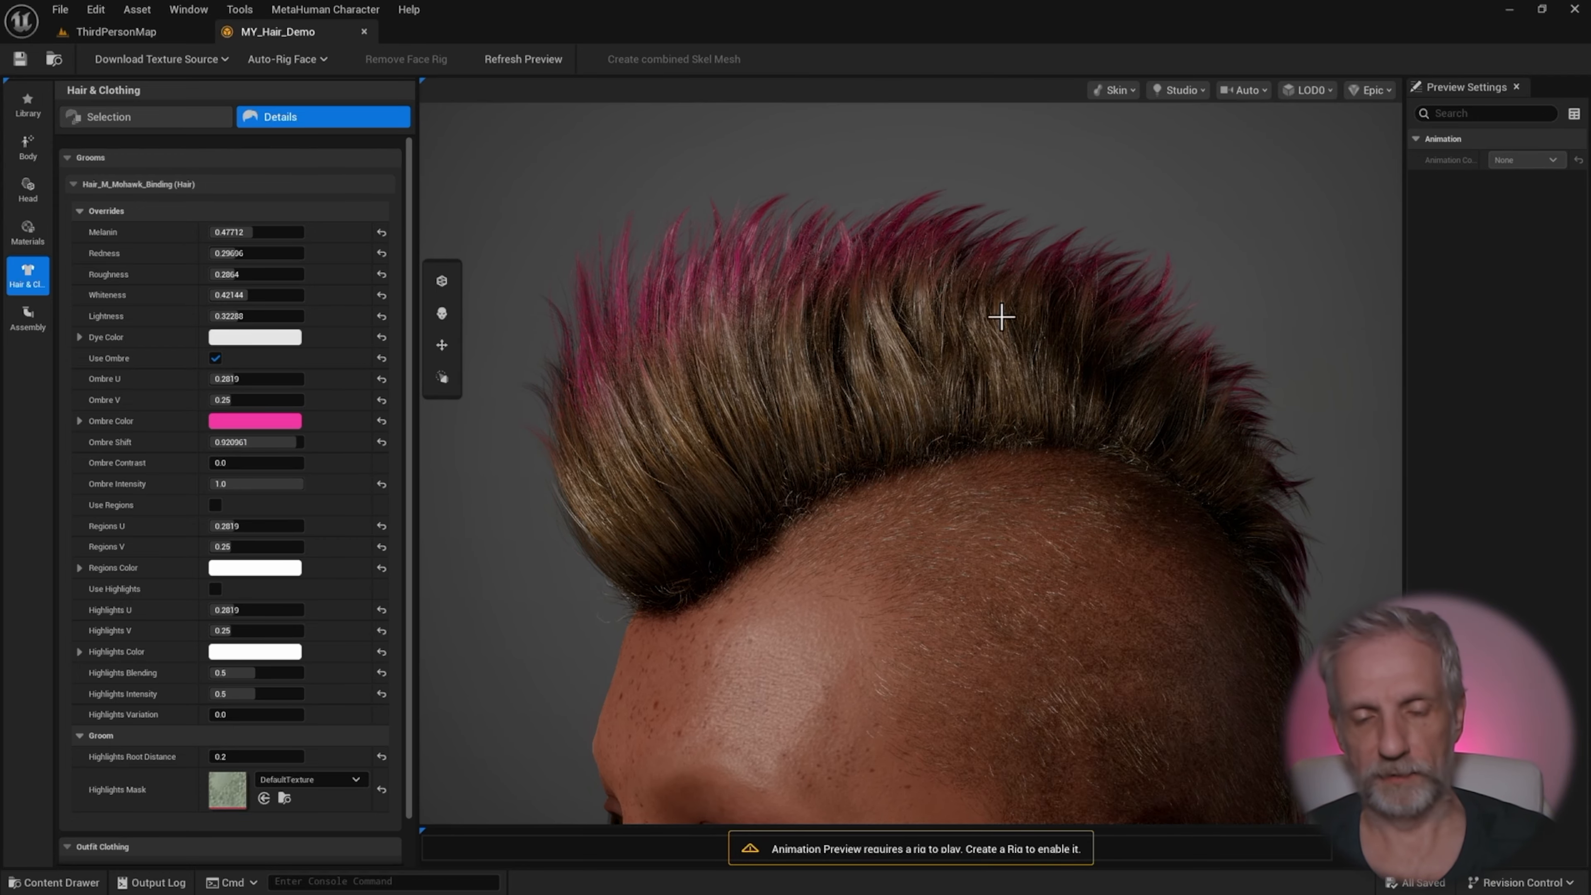
- Set Ombre Shift to 0.5, and test an Ombre Contrast of 1.0 before lowering it to 0.328
{"action": "mouse_move", "coordinate": [751, 350]}
{"action": "left_mouse_down"}
{"action": "mouse_move", "coordinate": [971, 350]}
{"action": "mouse_move", "coordinate": [751, 349]}
{"action": "left_mouse_up"}
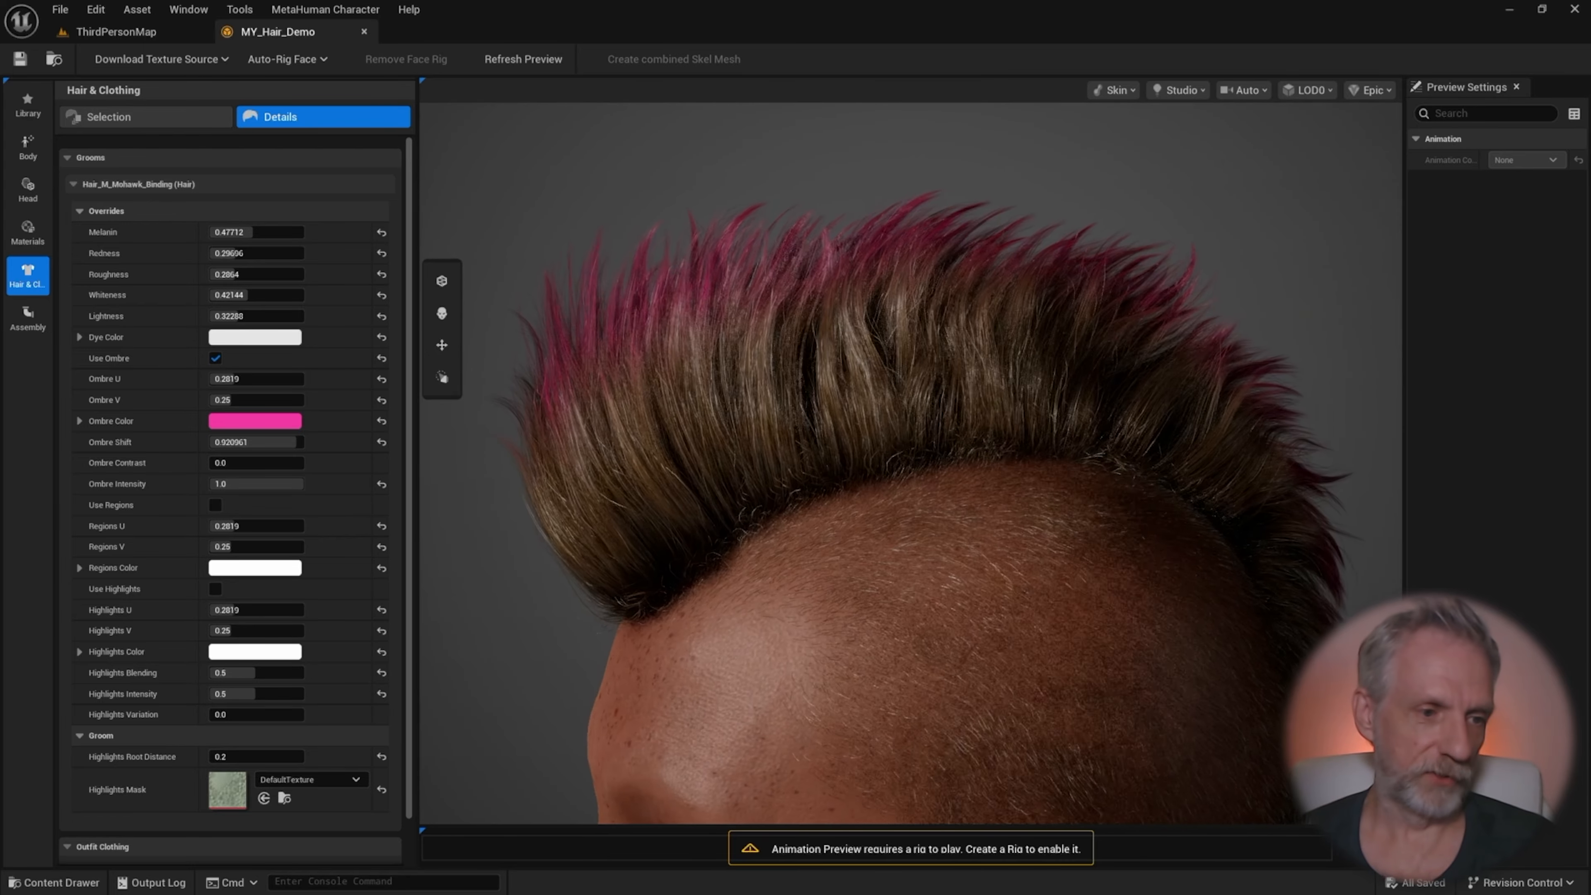
{"action": "left_click_drag", "start_coordinate": [293, 443], "coordinate": [263, 444]}
{"action": "left_click", "coordinate": [285, 444]}
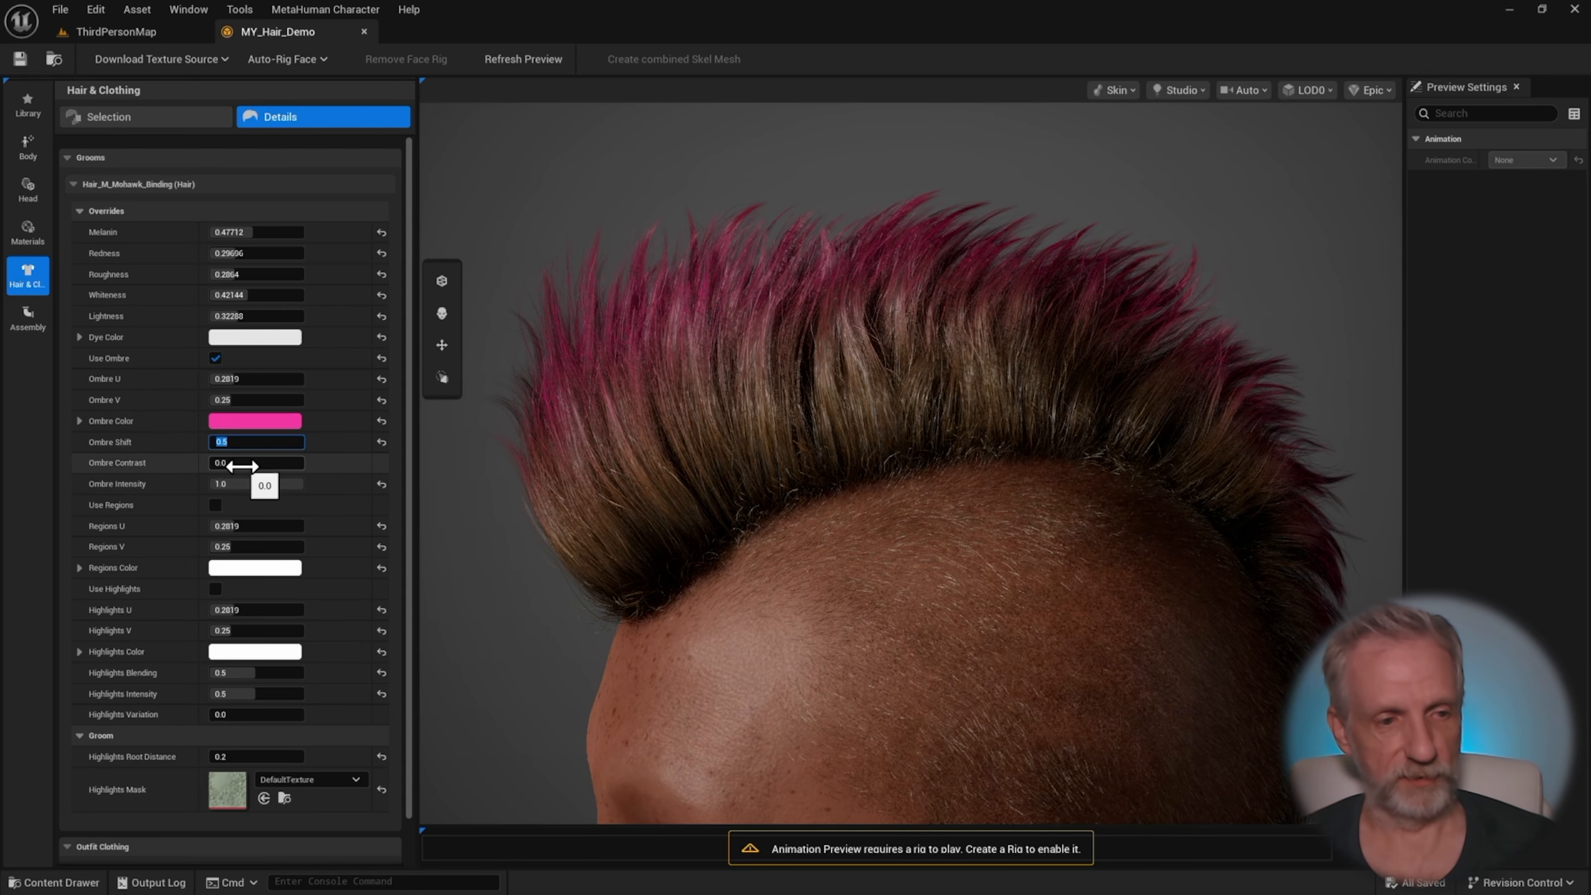
{"action": "mouse_move", "coordinate": [235, 463]}
{"action": "left_mouse_down"}
{"action": "mouse_move", "coordinate": [269, 462]}
{"action": "mouse_move", "coordinate": [253, 463]}
{"action": "left_mouse_up"}
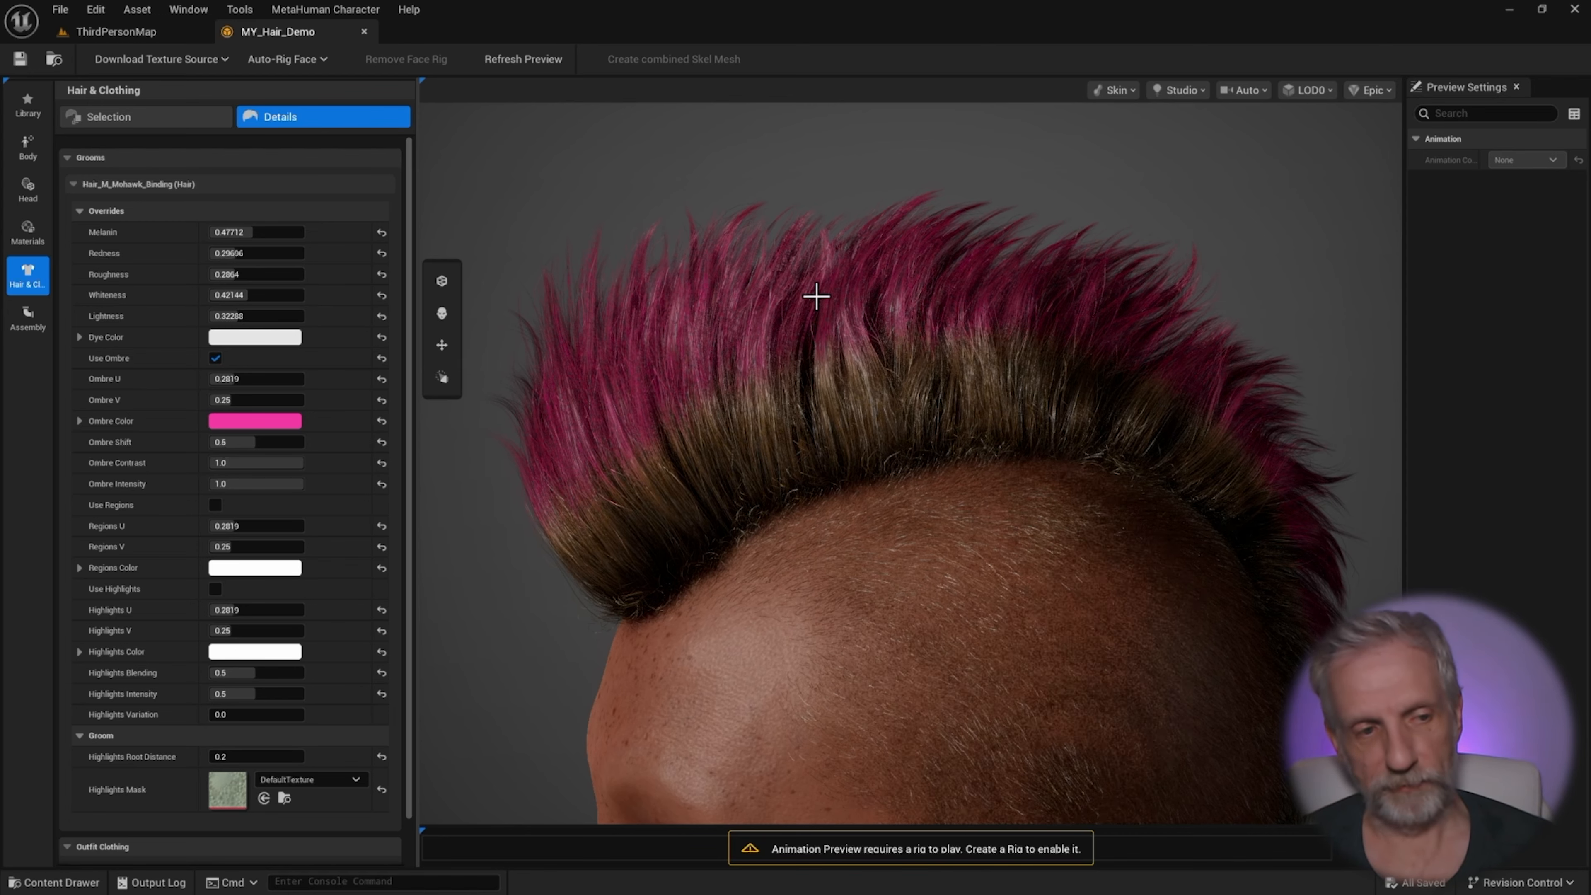
{"action": "left_click_drag", "start_coordinate": [295, 464], "coordinate": [233, 462]}
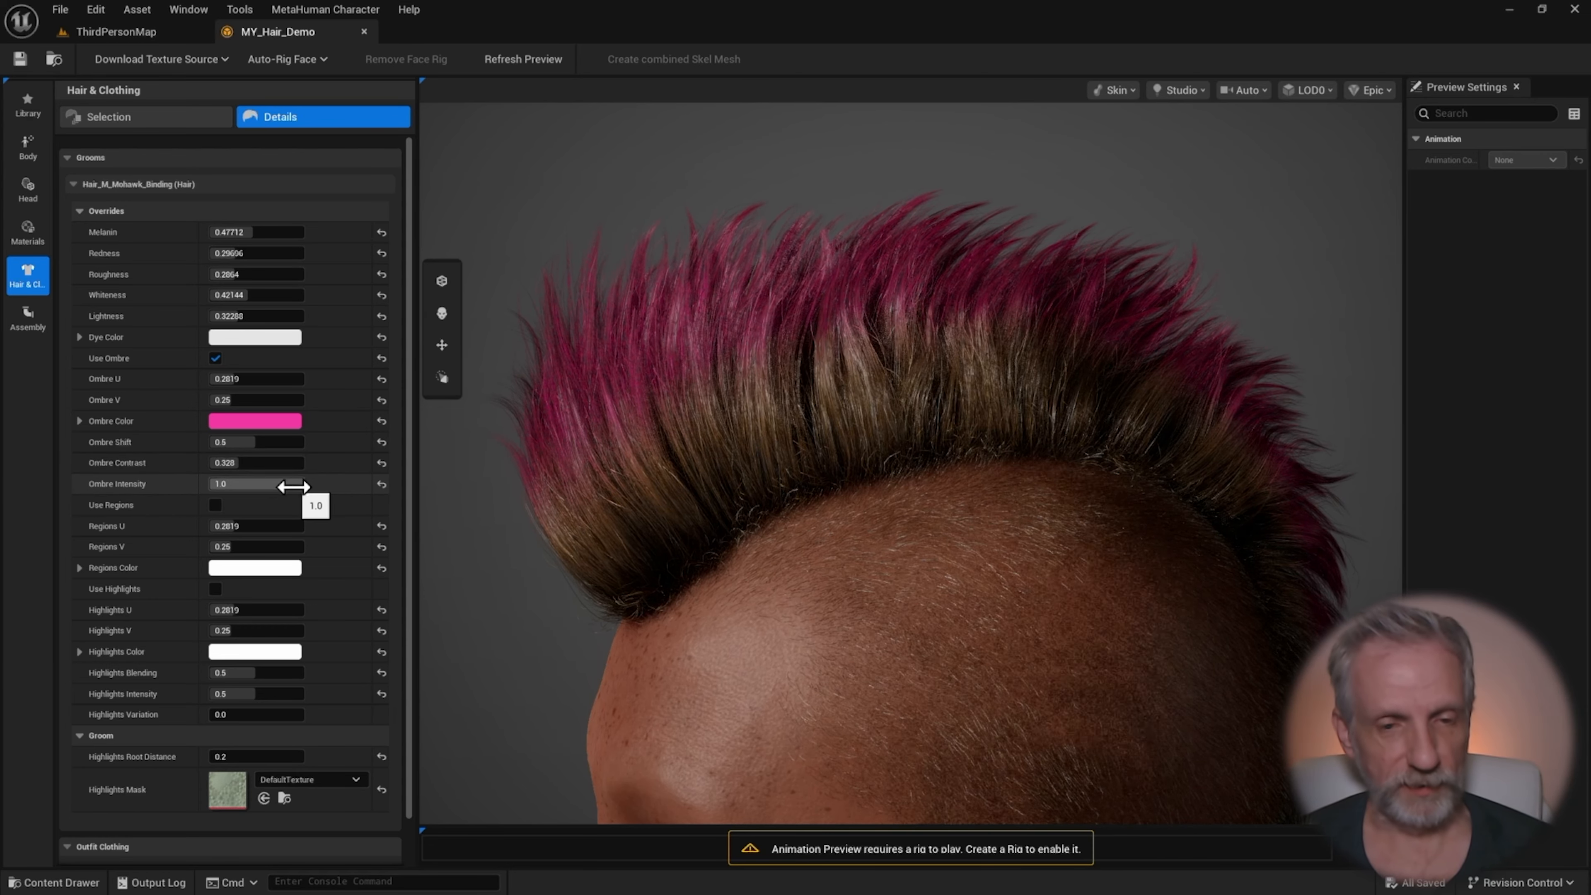
- Set the mohawk's Ombre Shift to 0.33104 and its Ombre Intensity to 0.99104, trying an intensity of 0.7696 on the way
{"action": "left_click_drag", "start_coordinate": [294, 484], "coordinate": [423, 451]}
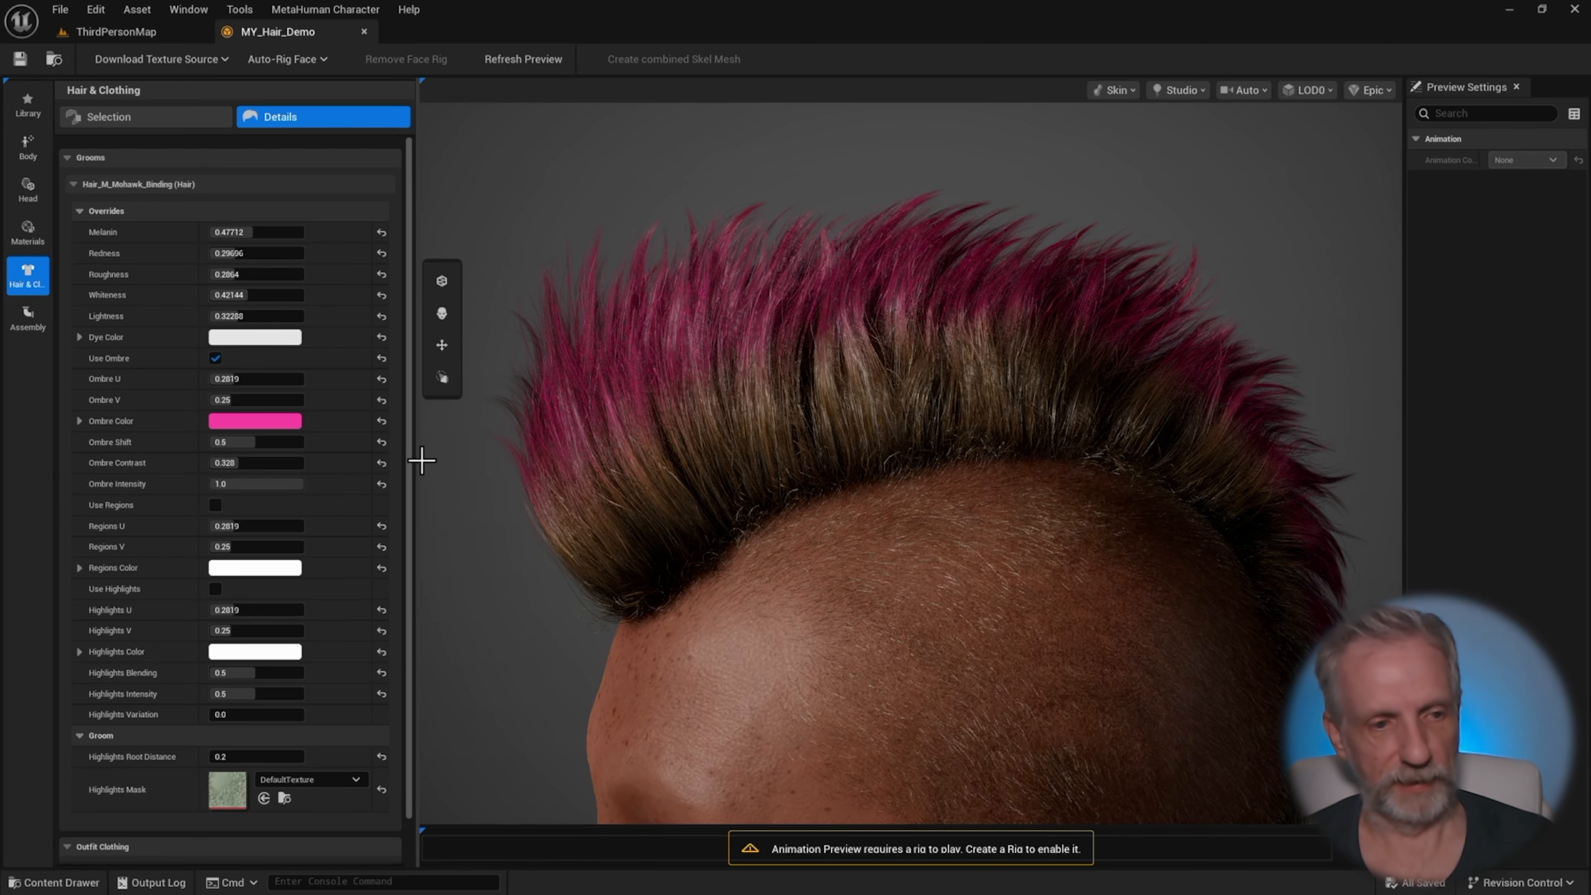
{"action": "left_click_drag", "start_coordinate": [300, 484], "coordinate": [222, 445]}
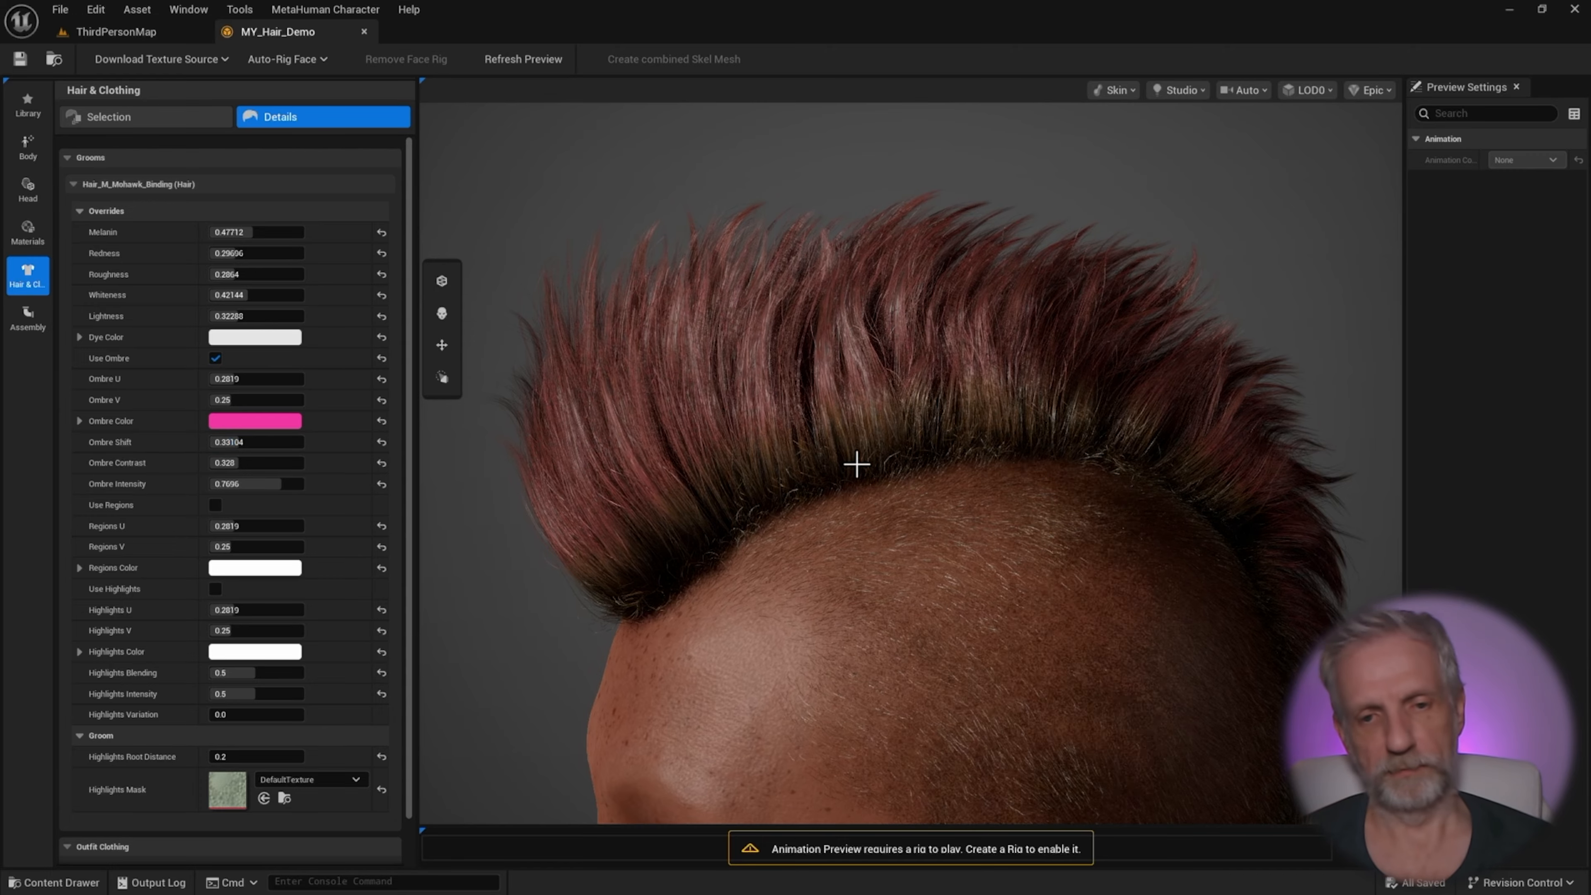
{"action": "mouse_move", "coordinate": [856, 463]}
{"action": "left_mouse_down"}
{"action": "mouse_move", "coordinate": [720, 465]}
{"action": "mouse_move", "coordinate": [852, 465]}
{"action": "left_mouse_up"}
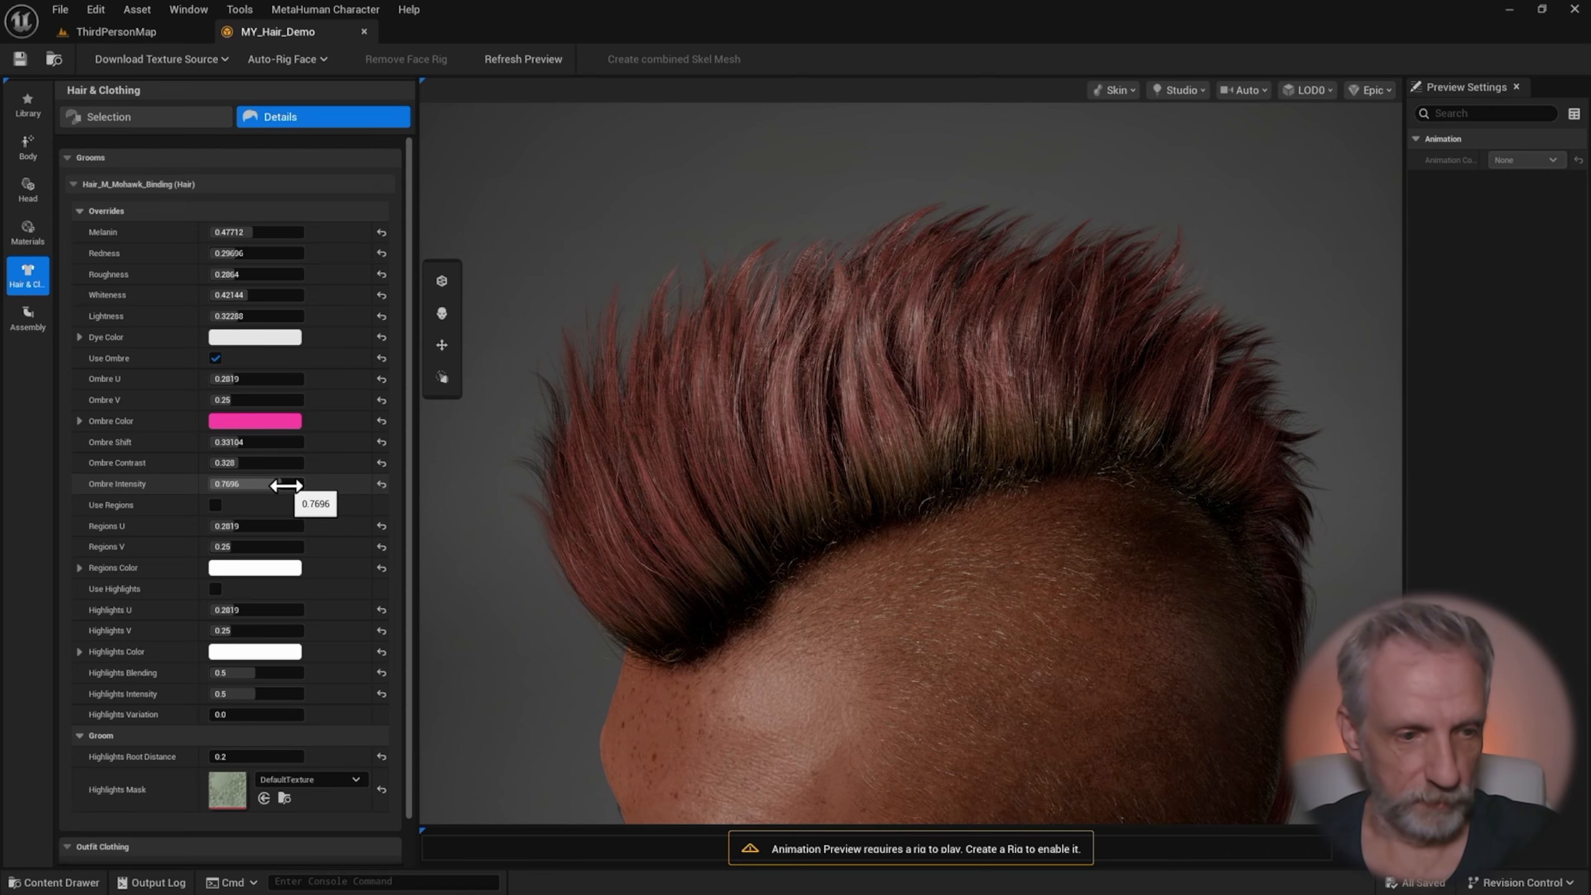
{"action": "left_click_drag", "start_coordinate": [282, 483], "coordinate": [303, 483]}
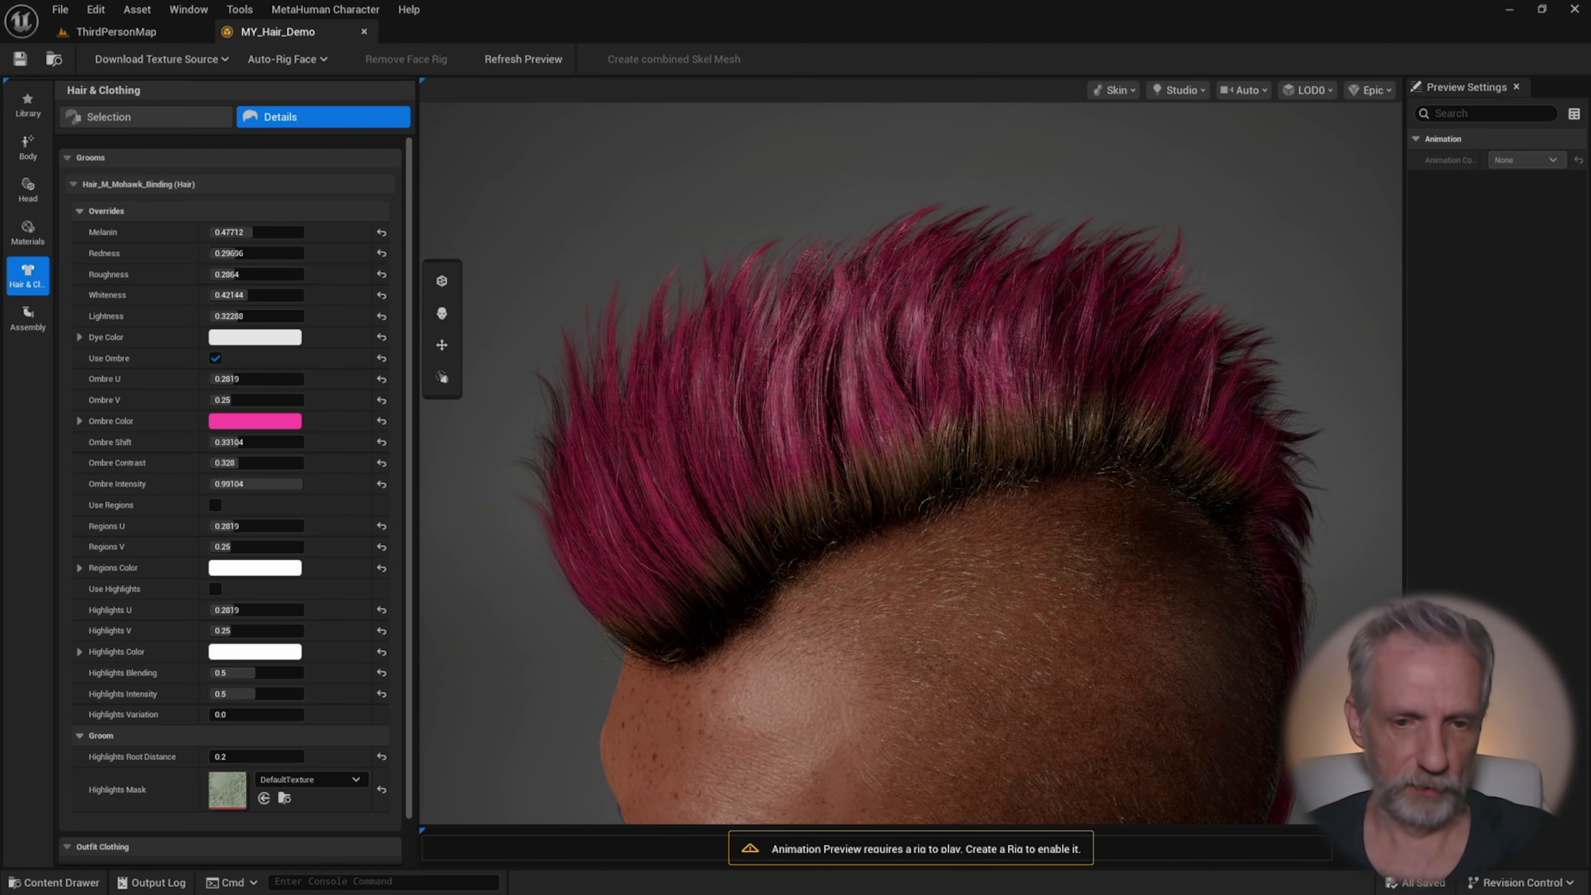
- Set the mohawk's Ombre Contrast to 0.3
{"action": "left_click_drag", "start_coordinate": [660, 542], "coordinate": [705, 482]}
{"action": "left_click", "coordinate": [255, 462]}
{"action": "type", "text": "0.3"}
{"action": "key", "text": "Return"}
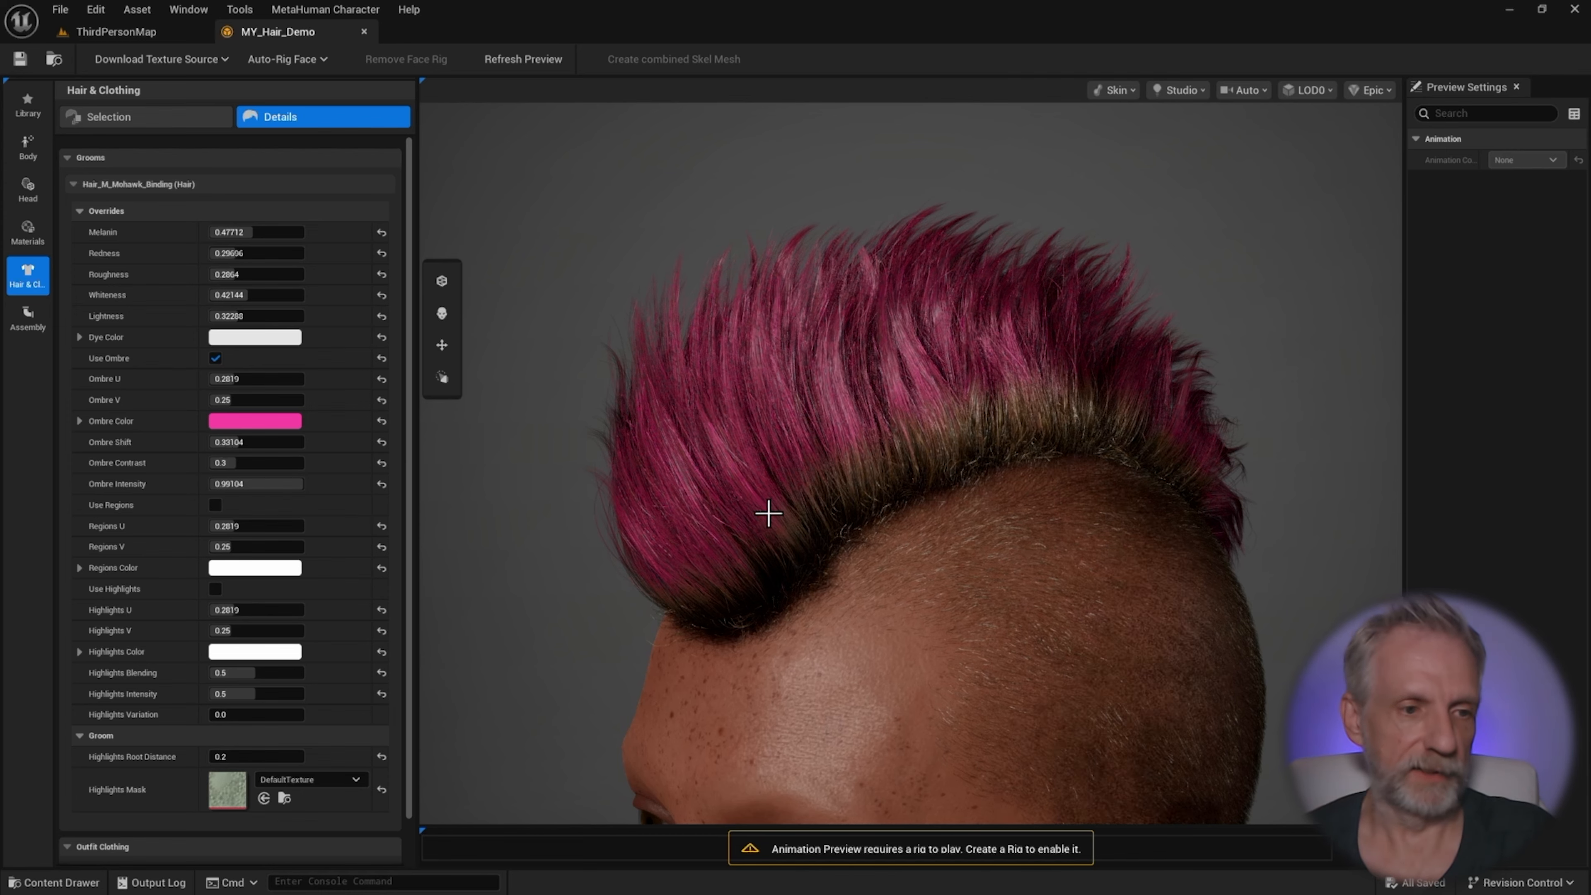
- Reset Ombre U and Ombre V to their defaults, and set both to 0.2
{"action": "left_click", "coordinate": [381, 381]}
{"action": "left_click", "coordinate": [382, 403]}
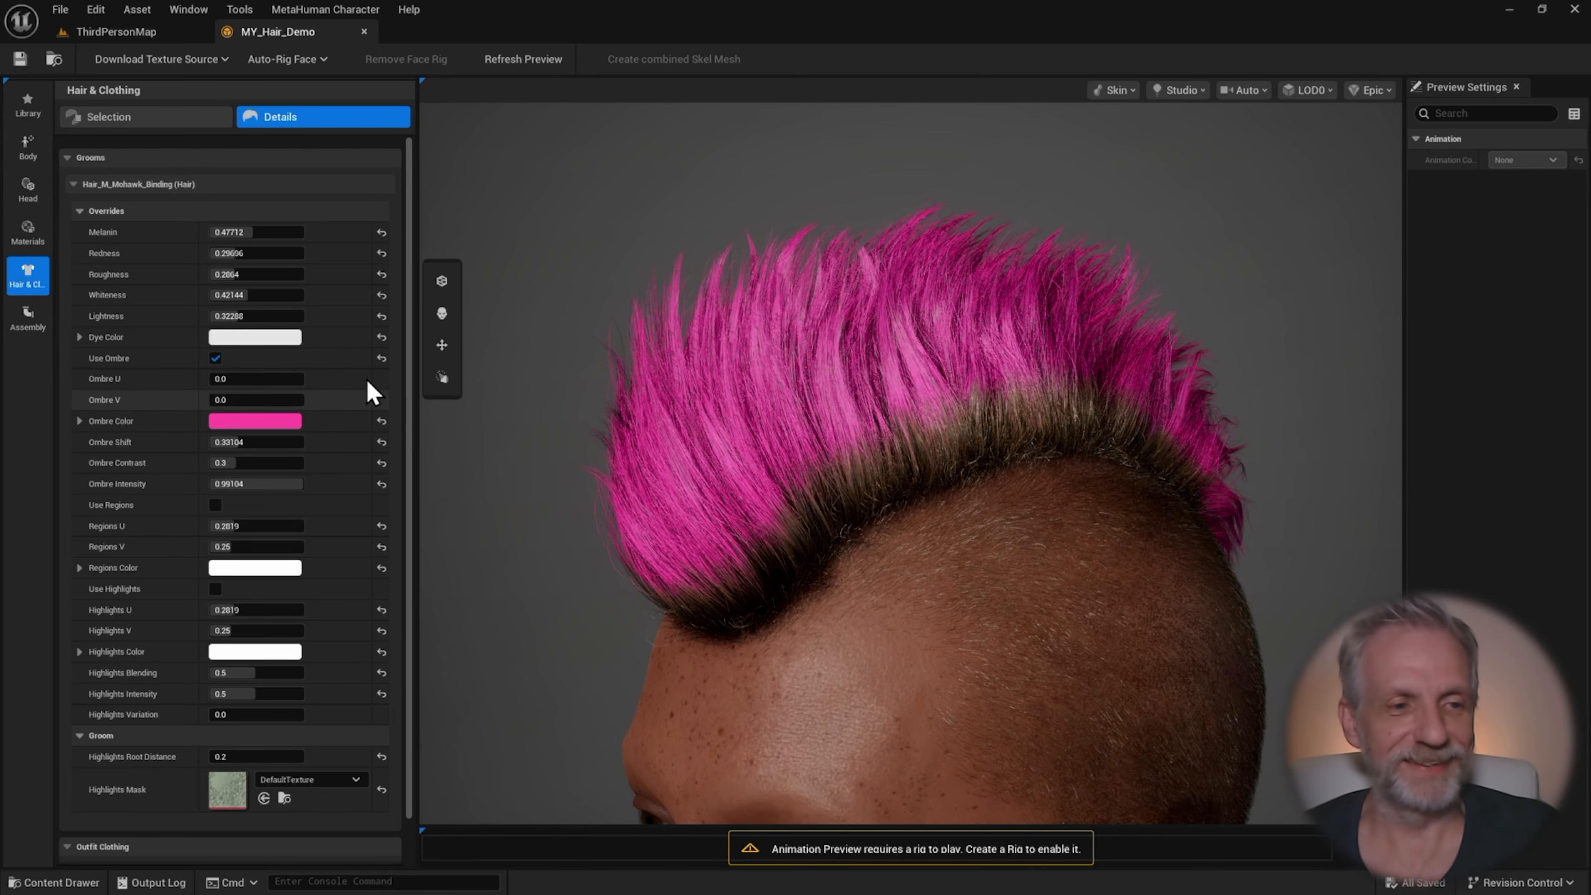
{"action": "left_click", "coordinate": [262, 378]}
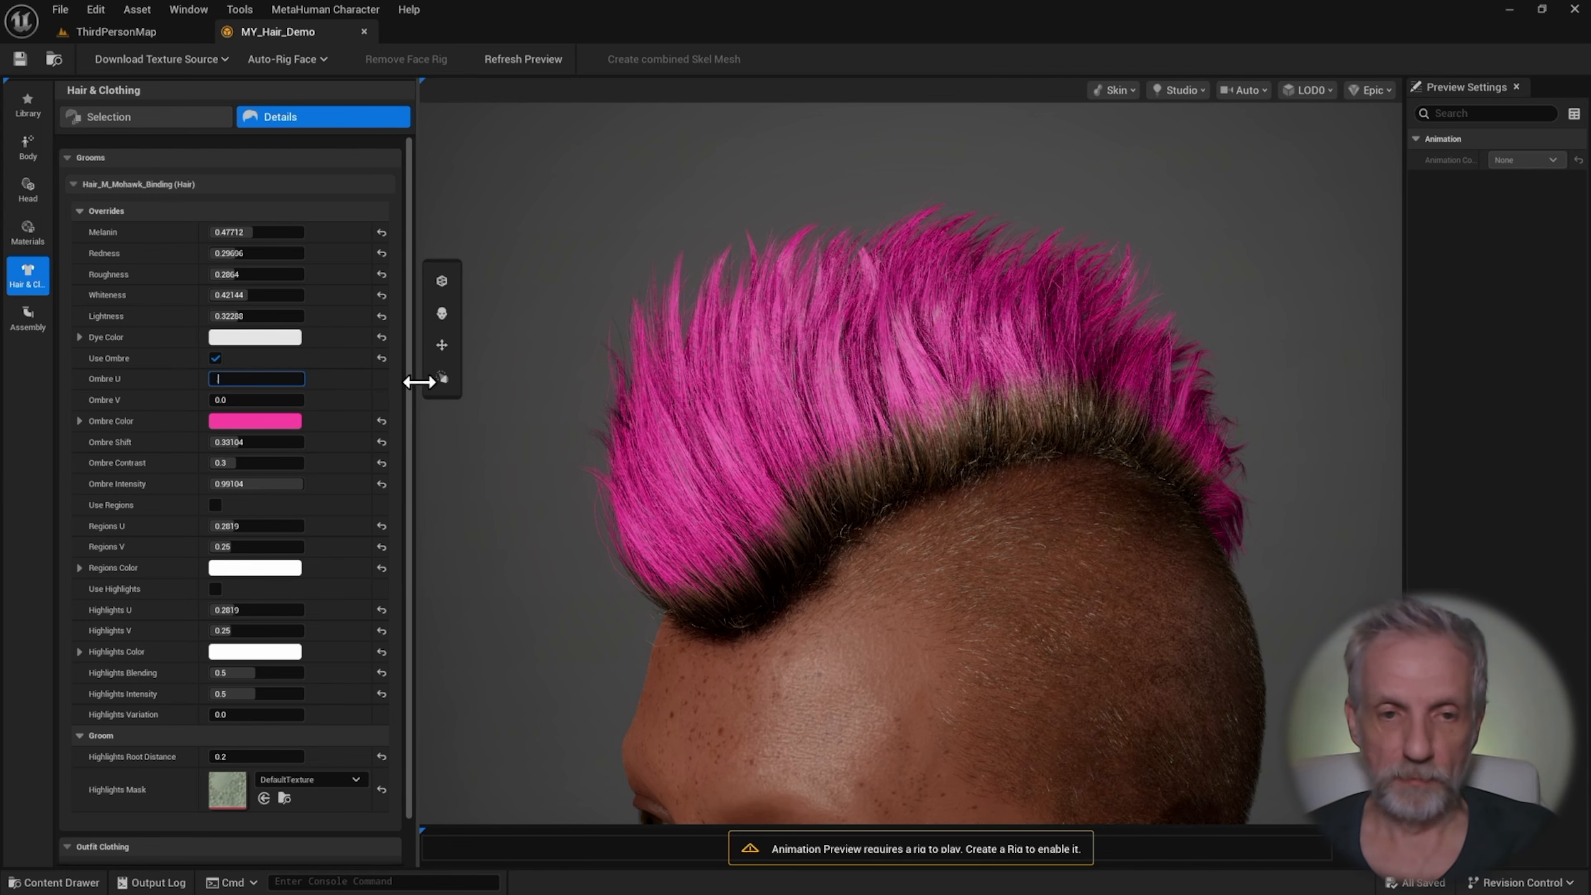
{"action": "type", "text": "0.2"}
{"action": "key", "text": "Return"}
{"action": "left_click", "coordinate": [256, 400]}
{"action": "key", "text": "BackSpace"}
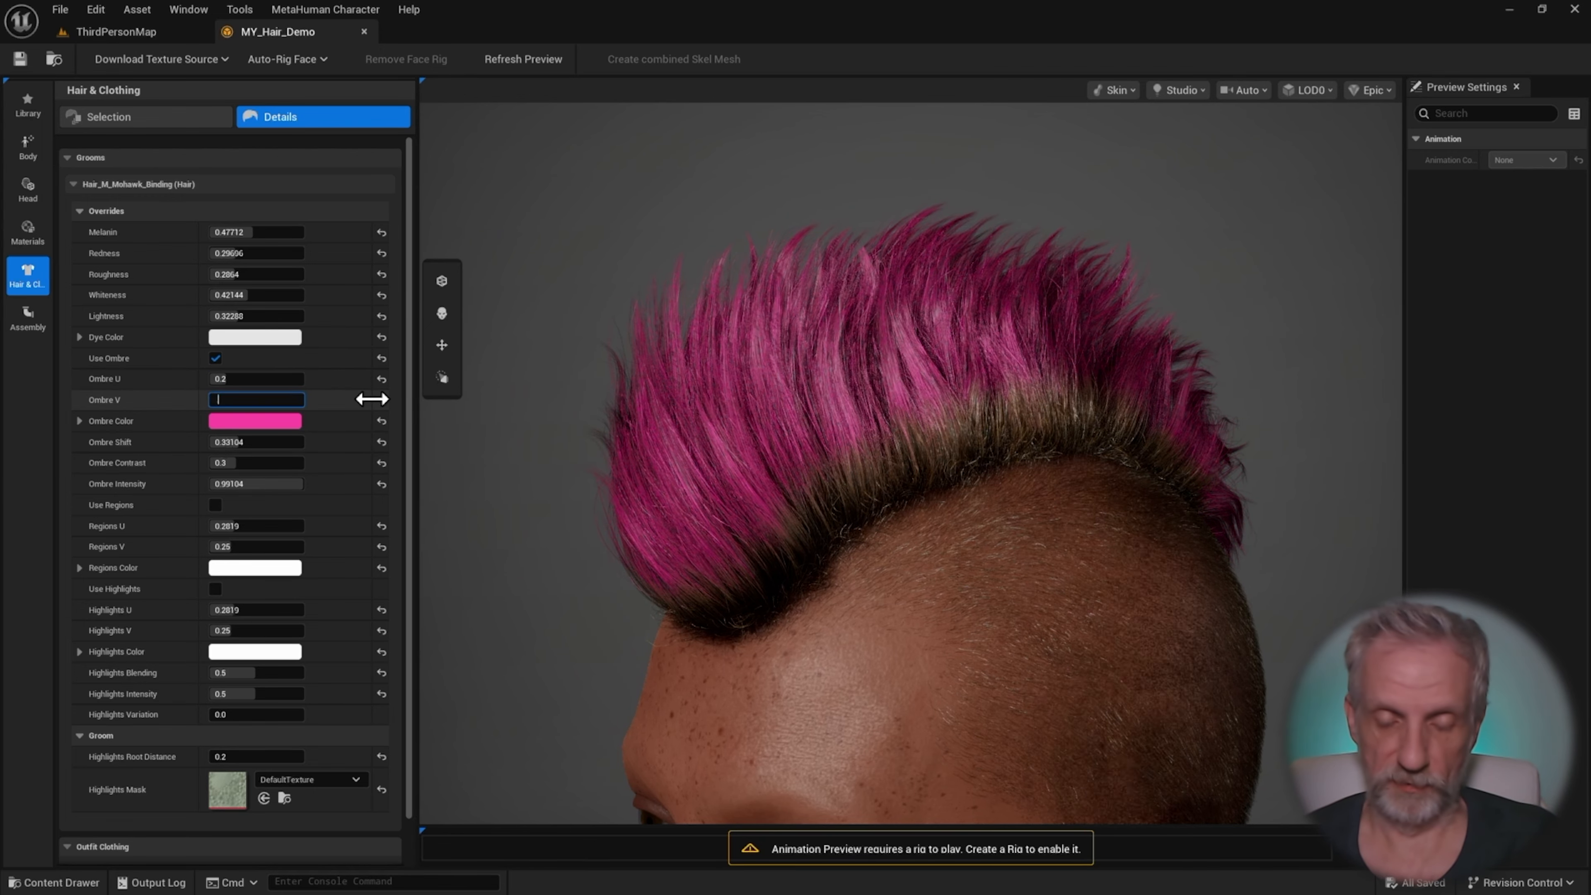
- Try Ombre U at 0.50784 and 0.37024, and Ombre V at 0.80032 and 0.31584, to compare the ombre tints
{"action": "left_click_drag", "start_coordinate": [228, 379], "coordinate": [285, 379]}
{"action": "mouse_move", "coordinate": [750, 405]}
{"action": "left_mouse_down"}
{"action": "mouse_move", "coordinate": [940, 405]}
{"action": "mouse_move", "coordinate": [750, 404]}
{"action": "left_mouse_up"}
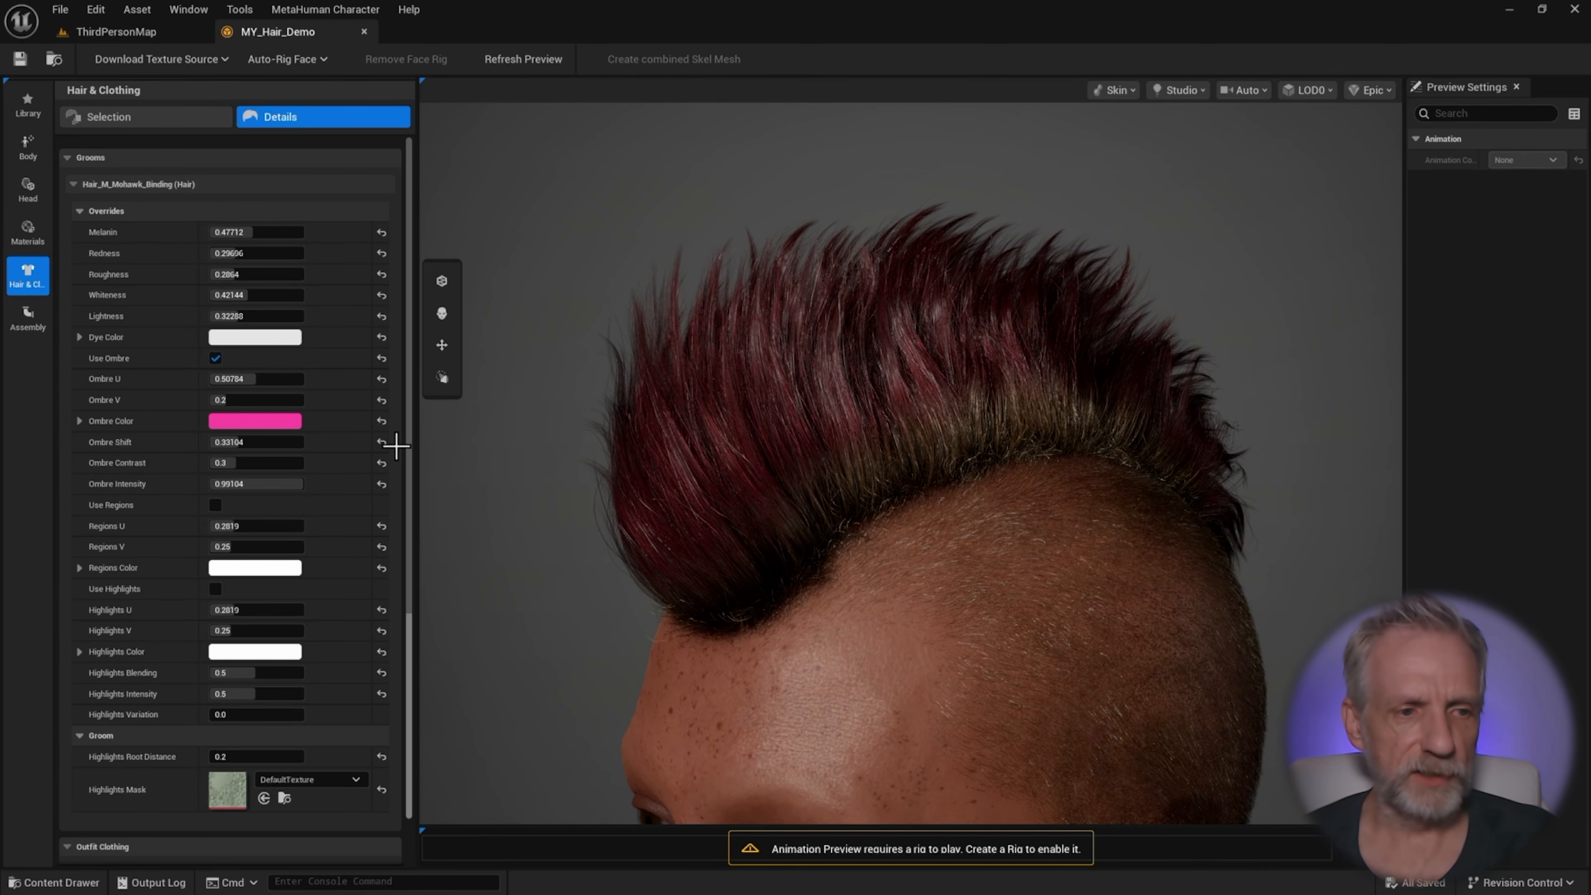
{"action": "mouse_move", "coordinate": [253, 378]}
{"action": "left_mouse_down"}
{"action": "mouse_move", "coordinate": [280, 379]}
{"action": "mouse_move", "coordinate": [223, 401]}
{"action": "mouse_move", "coordinate": [270, 400]}
{"action": "mouse_move", "coordinate": [245, 379]}
{"action": "left_mouse_up"}
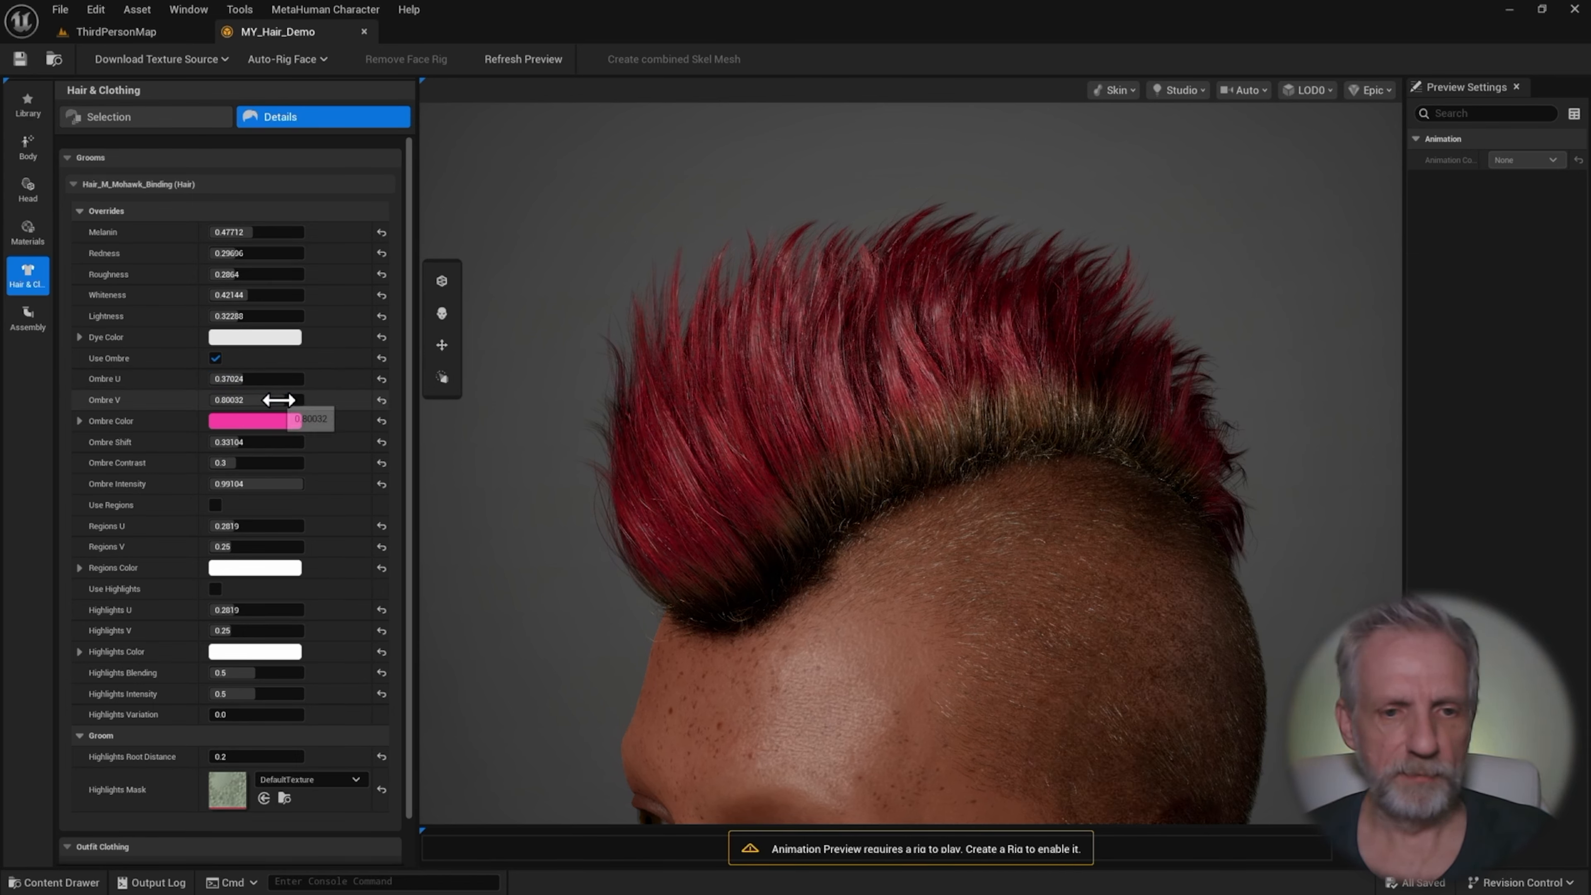
{"action": "left_click_drag", "start_coordinate": [284, 400], "coordinate": [228, 403]}
- Set both Ombre U and Ombre V to 0.26
{"action": "left_click", "coordinate": [294, 379]}
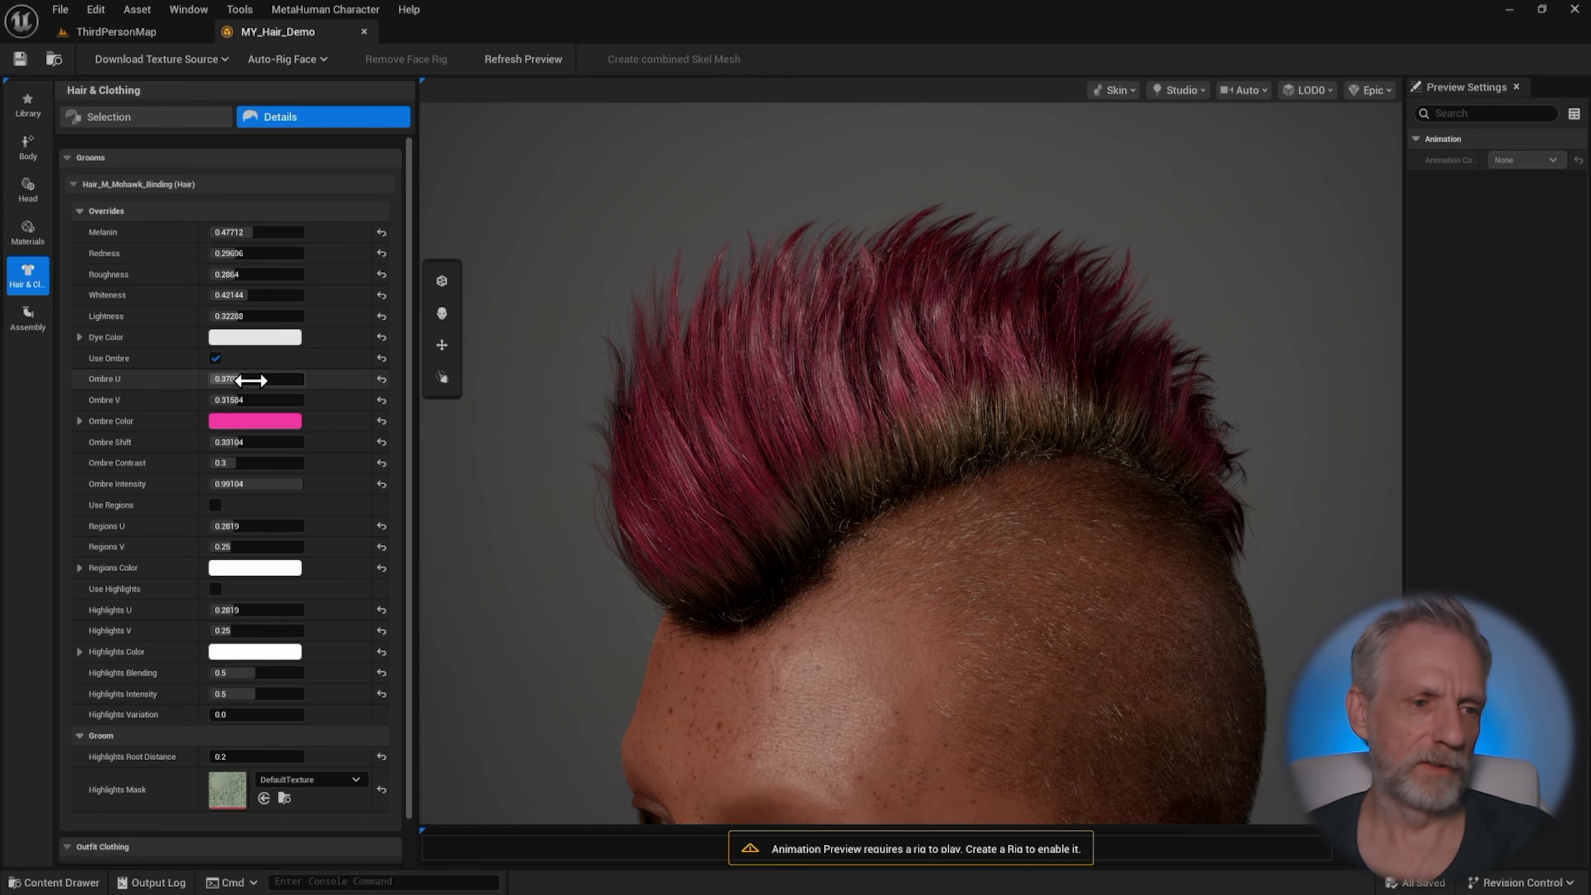
{"action": "type", "text": ".26"}
{"action": "key", "text": "Return"}
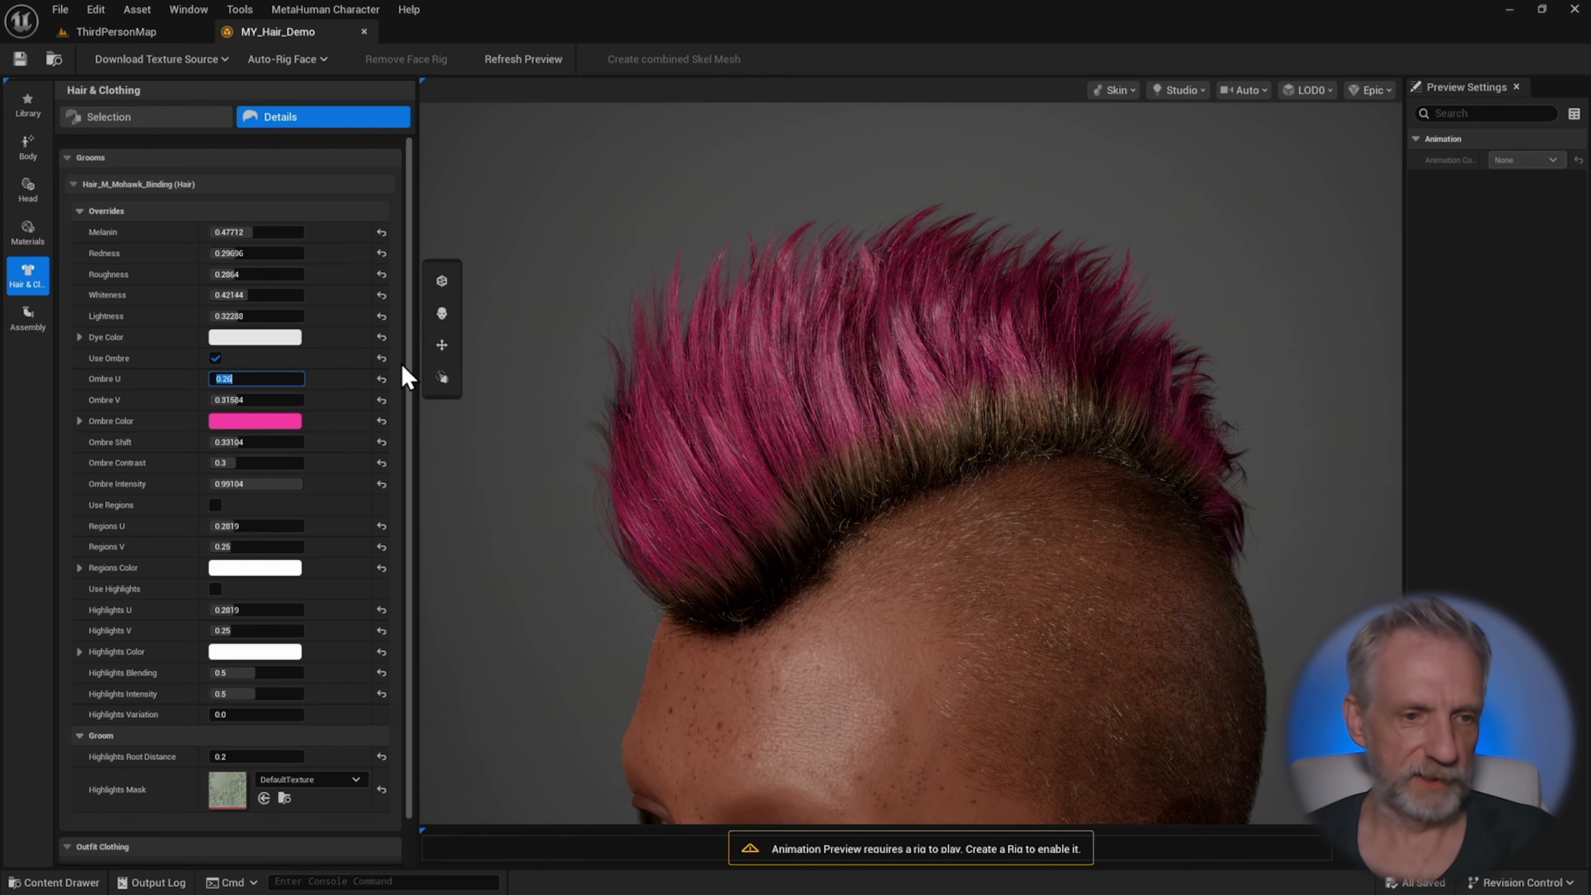
{"action": "left_click", "coordinate": [263, 400]}
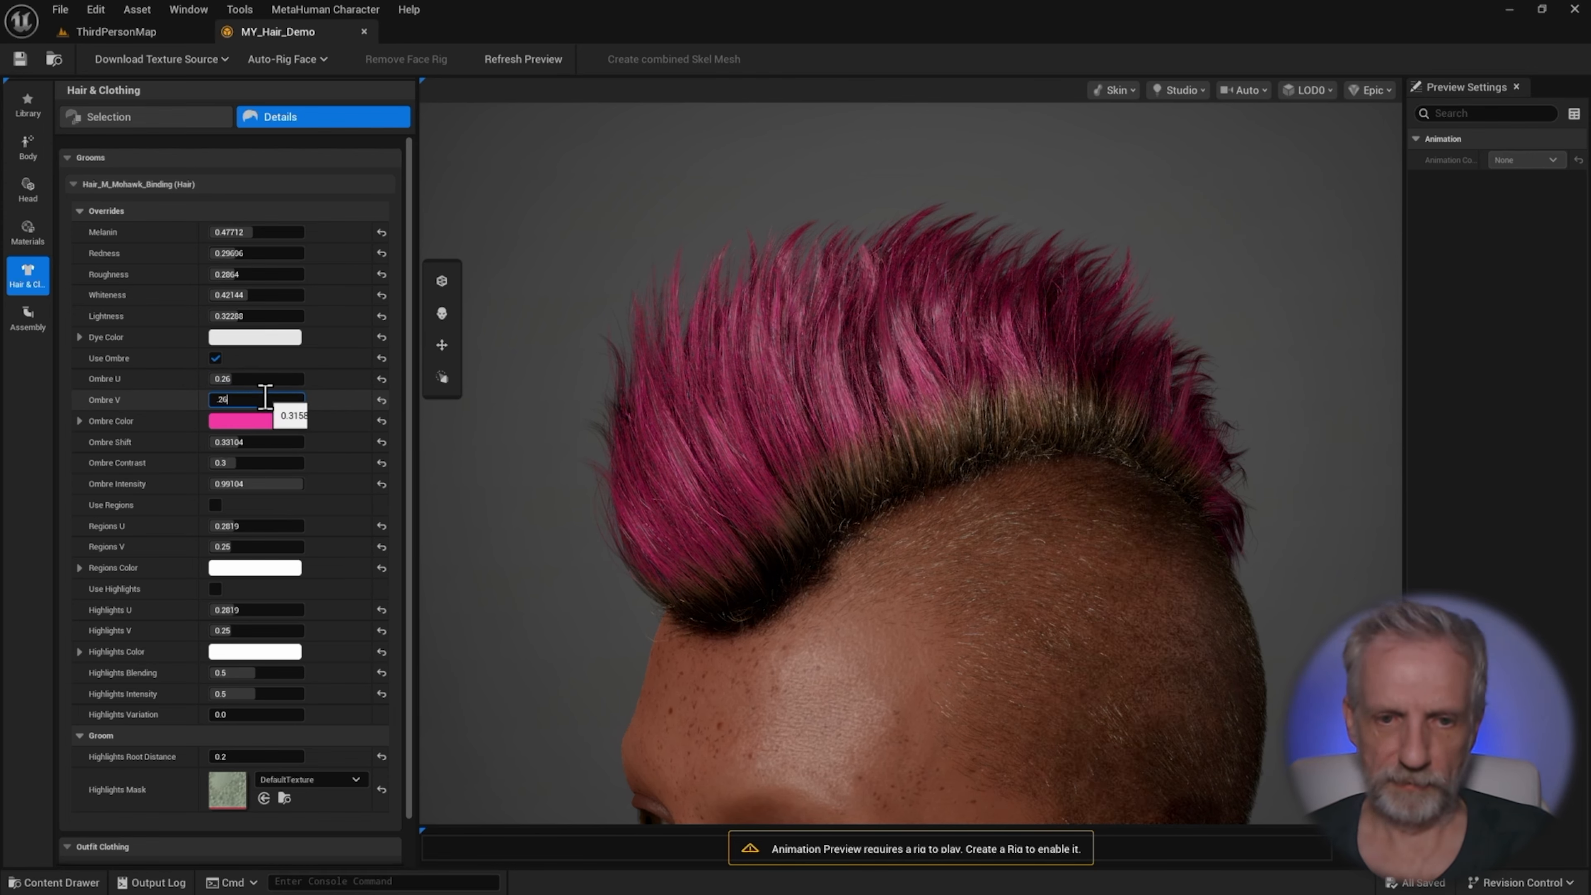
{"action": "type", "text": ".26"}
{"action": "key", "text": "Return"}
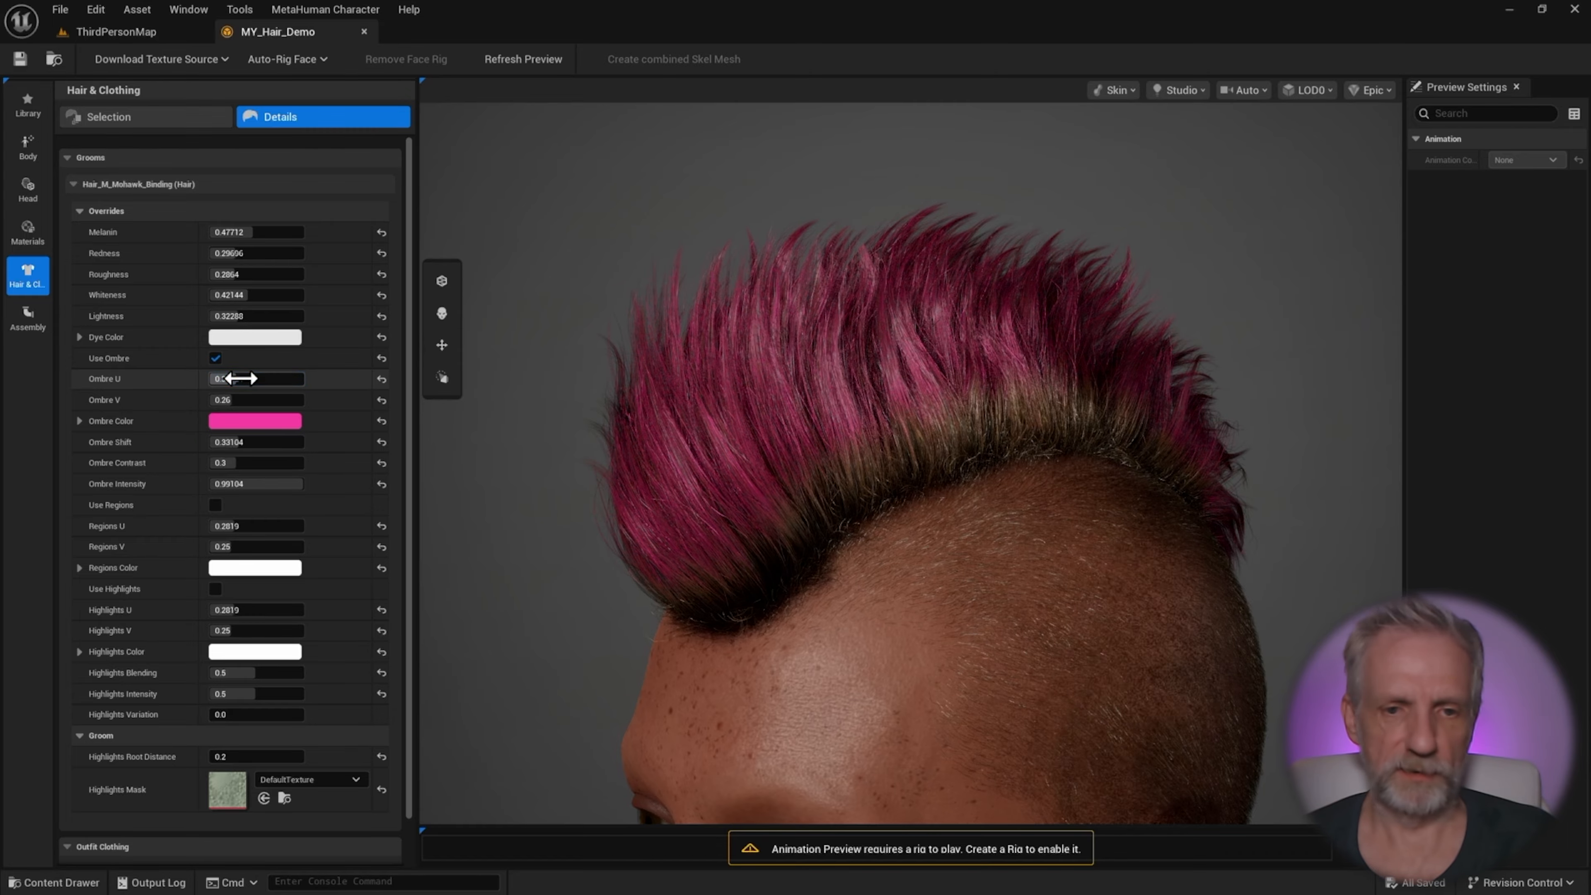
- Raise Ombre U to 0.34440 and inspect the mohawk from both sides
{"action": "left_click_drag", "start_coordinate": [238, 379], "coordinate": [259, 378]}
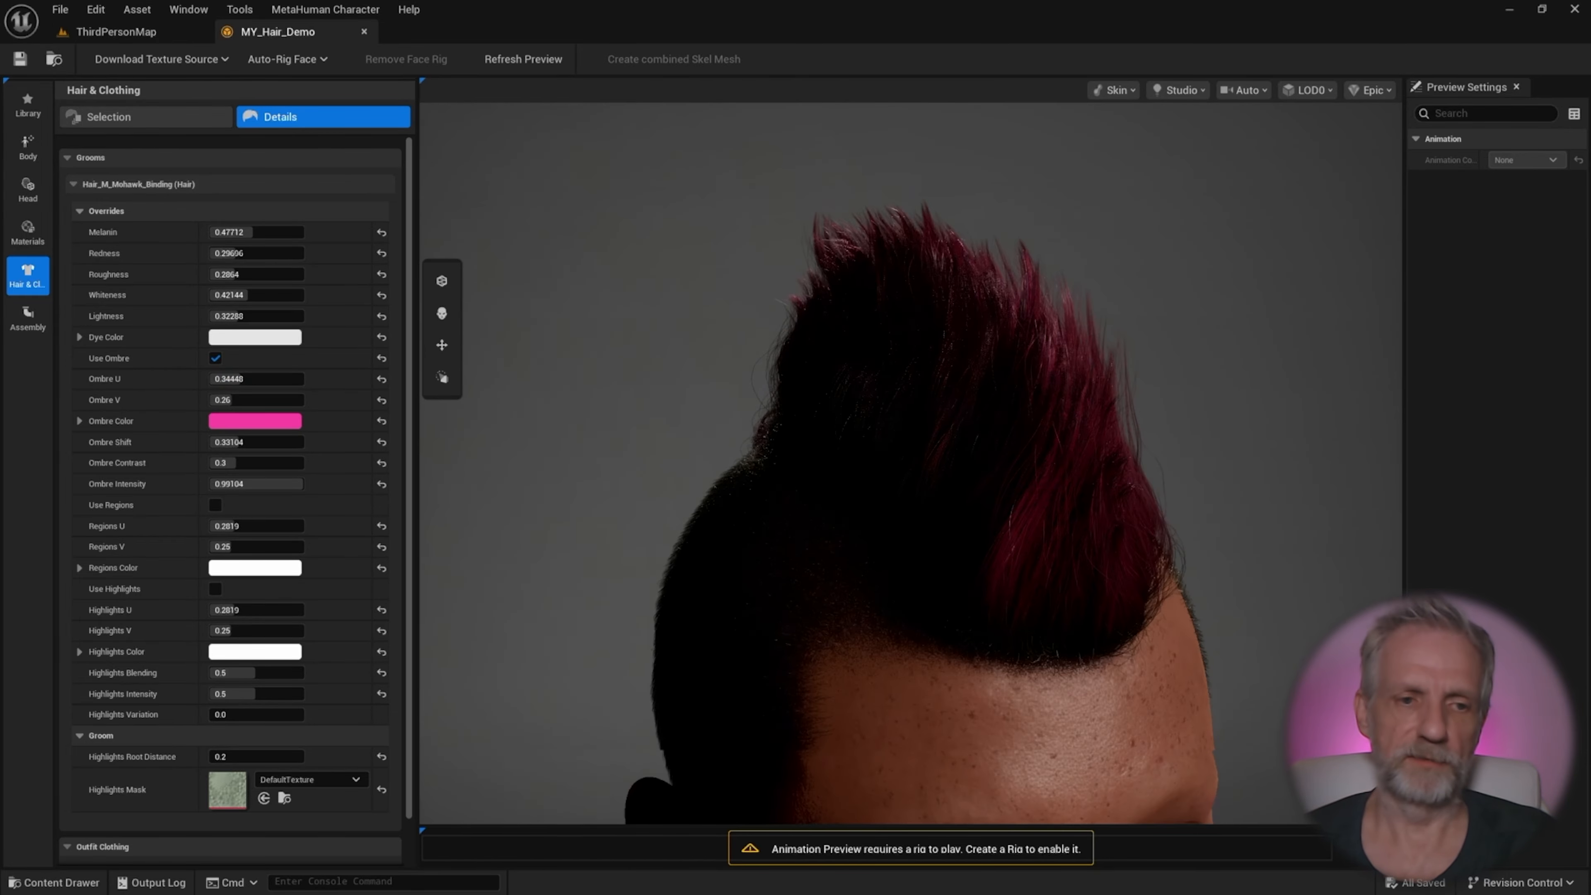
{"action": "left_click_drag", "start_coordinate": [1065, 504], "coordinate": [796, 505]}
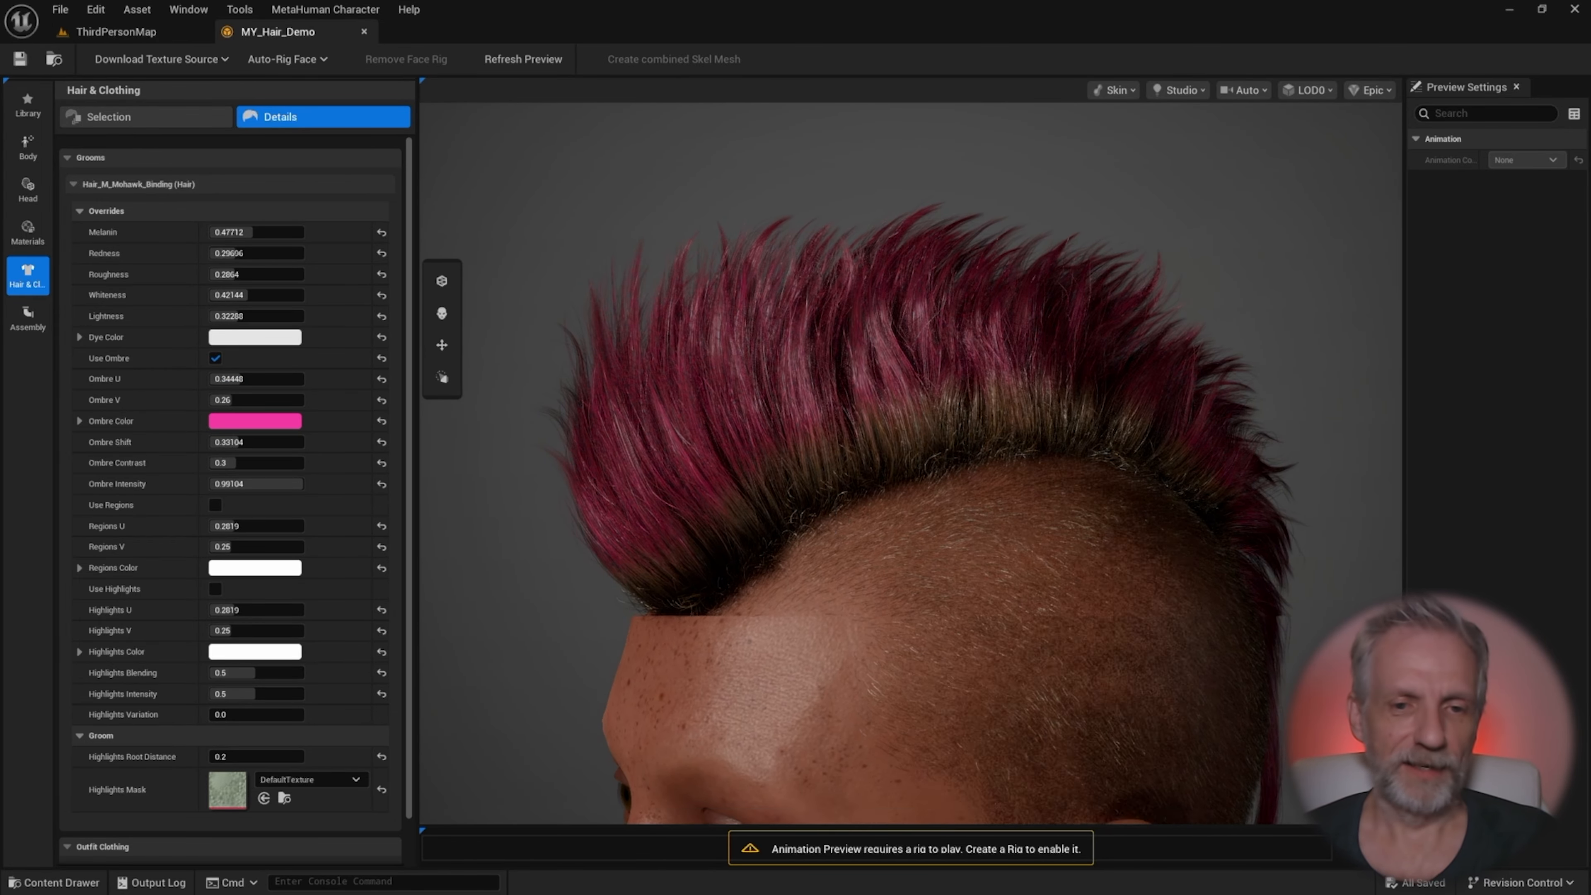
{"action": "middle_click_drag", "start_coordinate": [938, 602], "coordinate": [911, 541]}
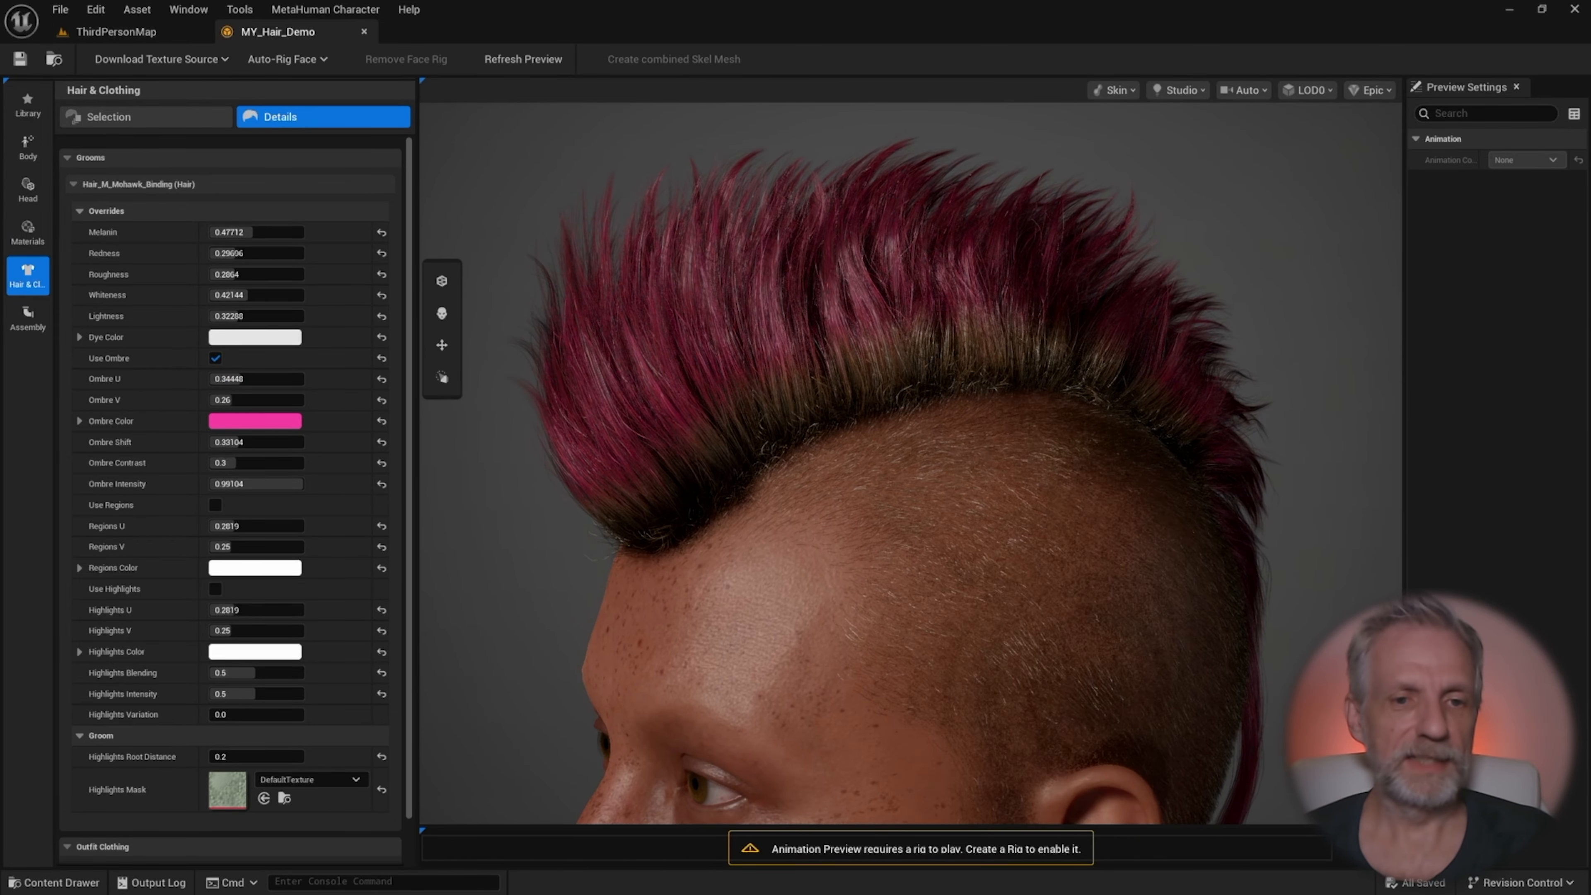
- Disable Use Ombre and enable Use Regions for the mohawk
{"action": "left_click", "coordinate": [216, 358]}
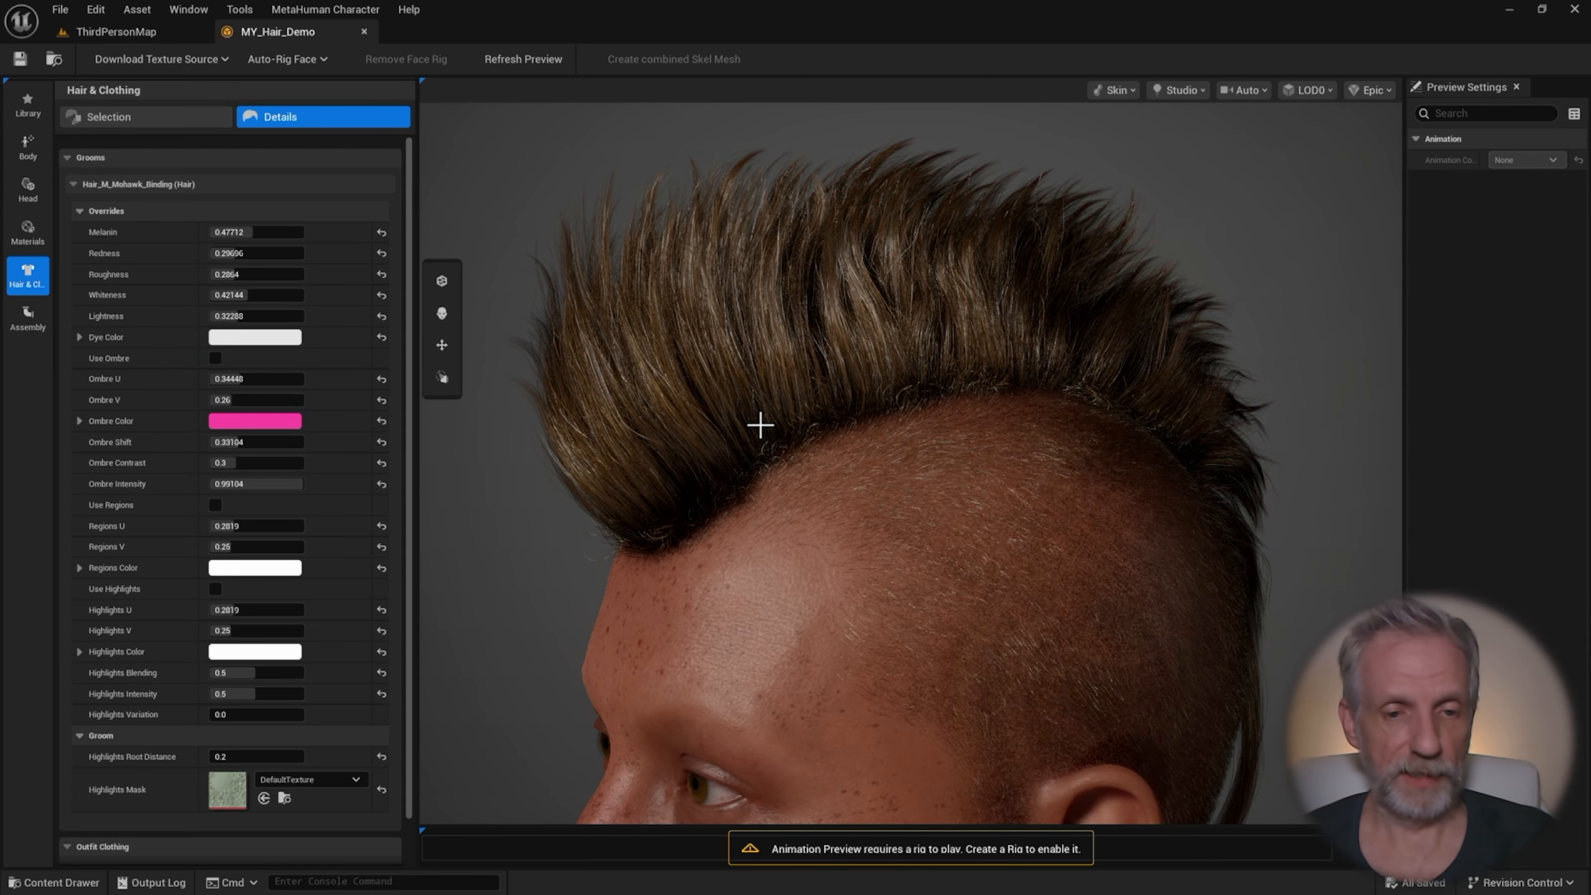
{"action": "middle_click_drag", "start_coordinate": [761, 425], "coordinate": [762, 490]}
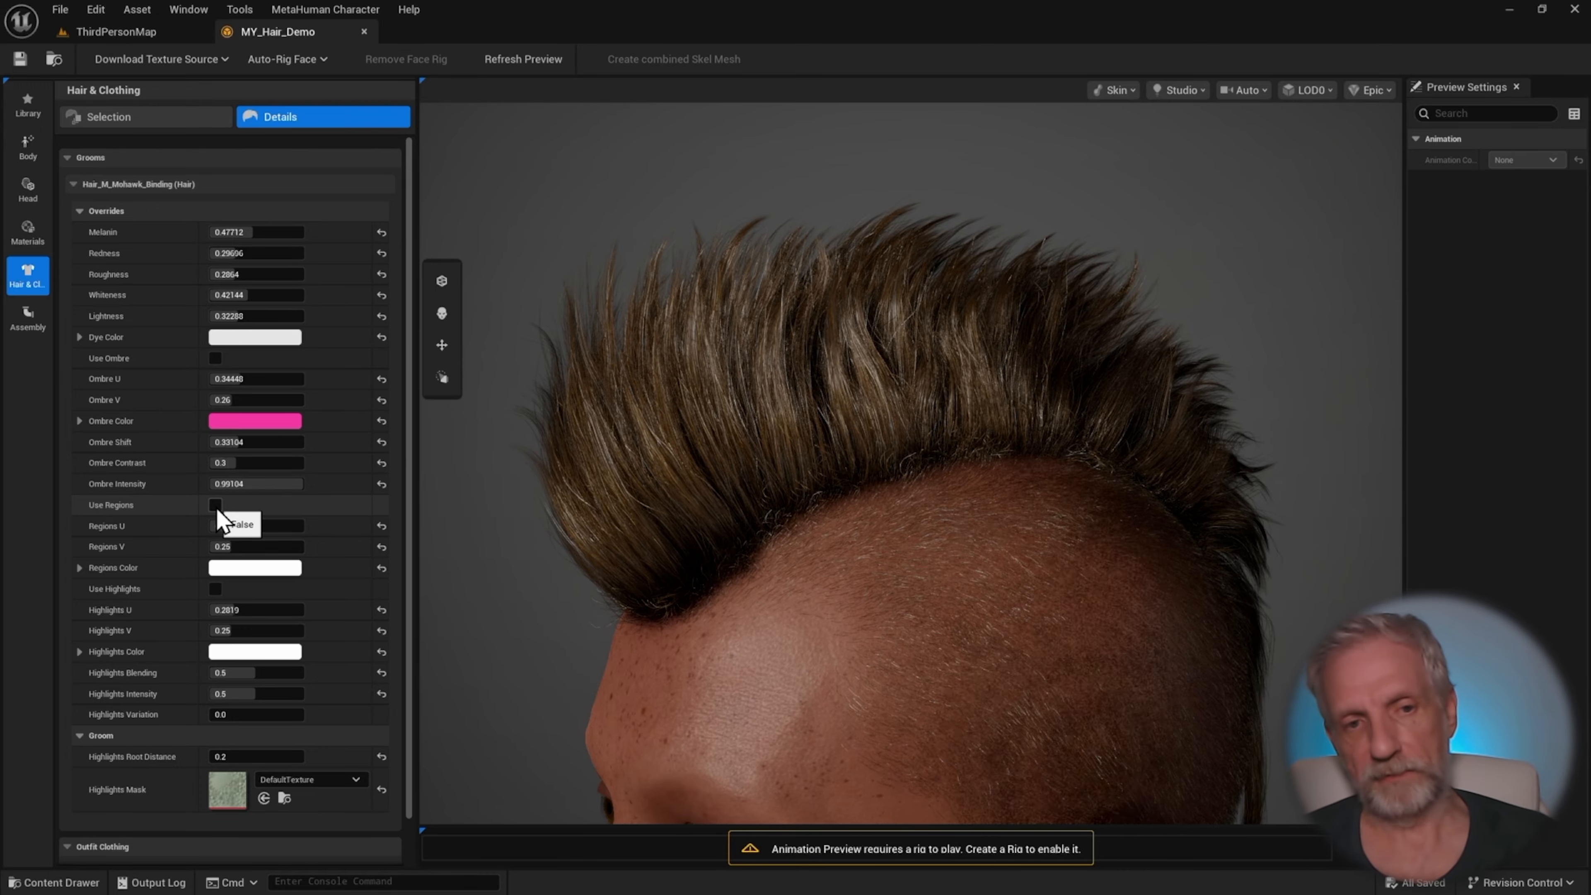
{"action": "left_click", "coordinate": [216, 507]}
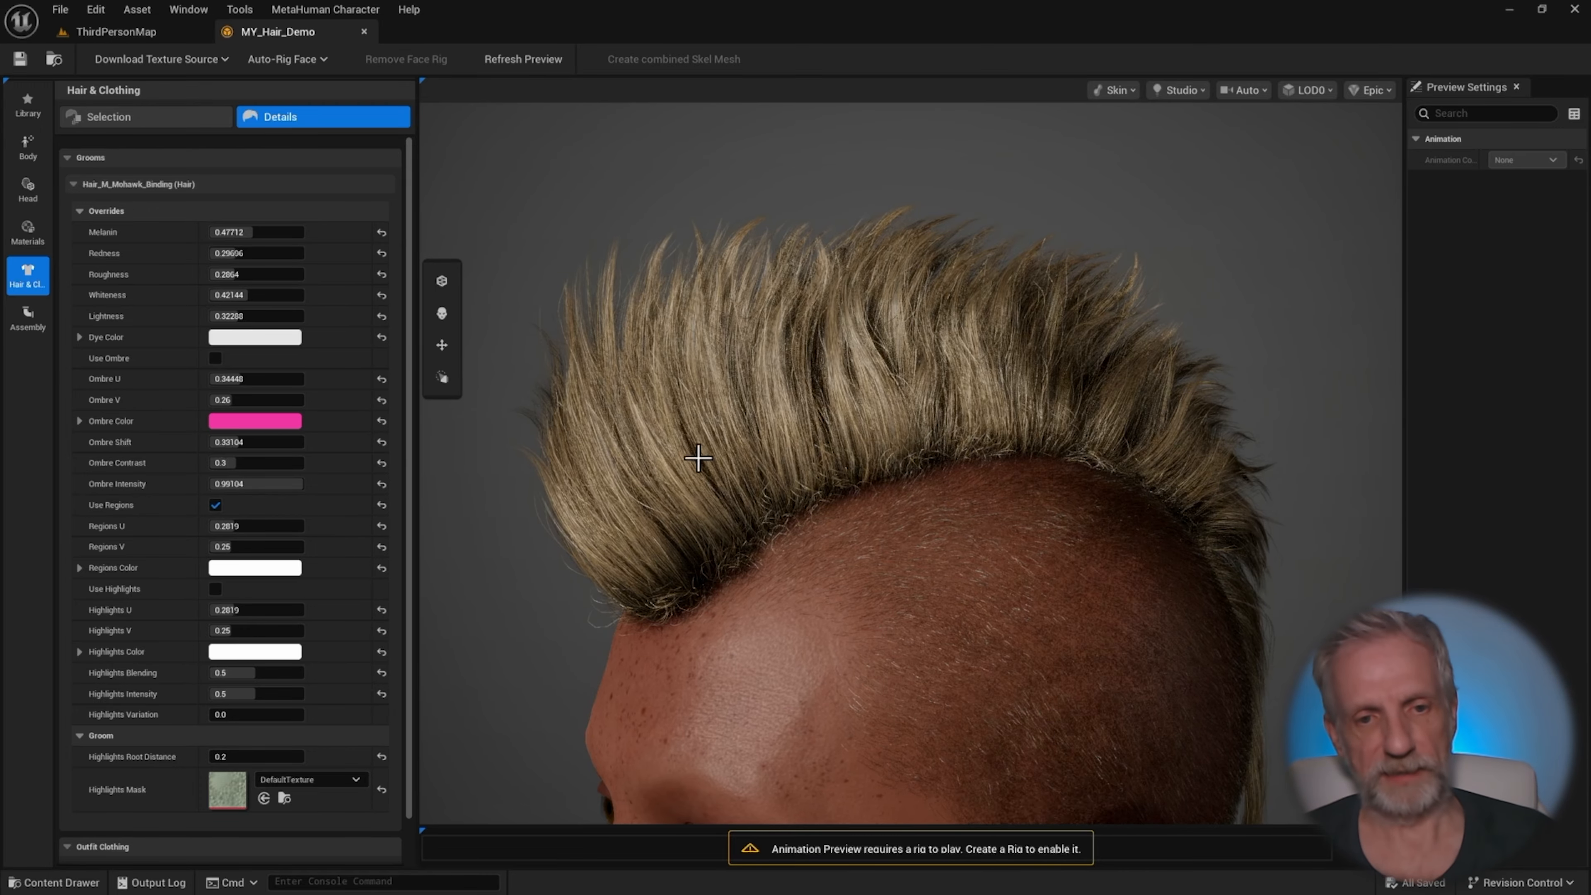
- Set the mohawk's Regions Color to a blue-violet
{"action": "mouse_move", "coordinate": [715, 439]}
{"action": "left_mouse_down"}
{"action": "mouse_move", "coordinate": [914, 439]}
{"action": "mouse_move", "coordinate": [739, 439]}
{"action": "left_mouse_up"}
{"action": "scroll", "coordinate": [846, 419], "scroll_direction": "down", "scroll_amount": 3}
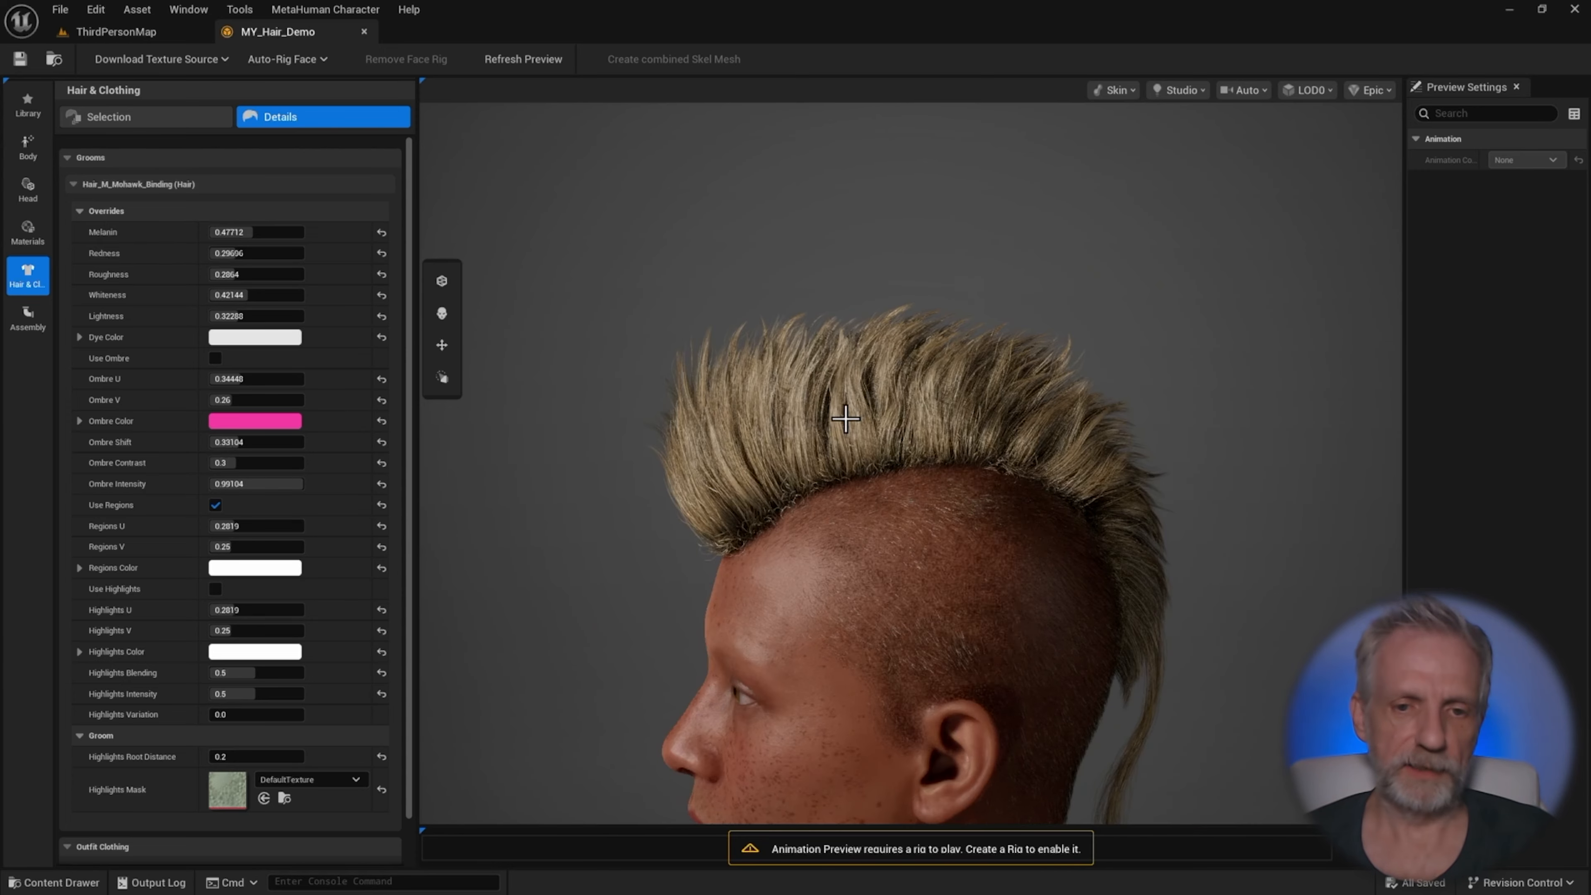
{"action": "middle_click_drag", "start_coordinate": [895, 416], "coordinate": [878, 241]}
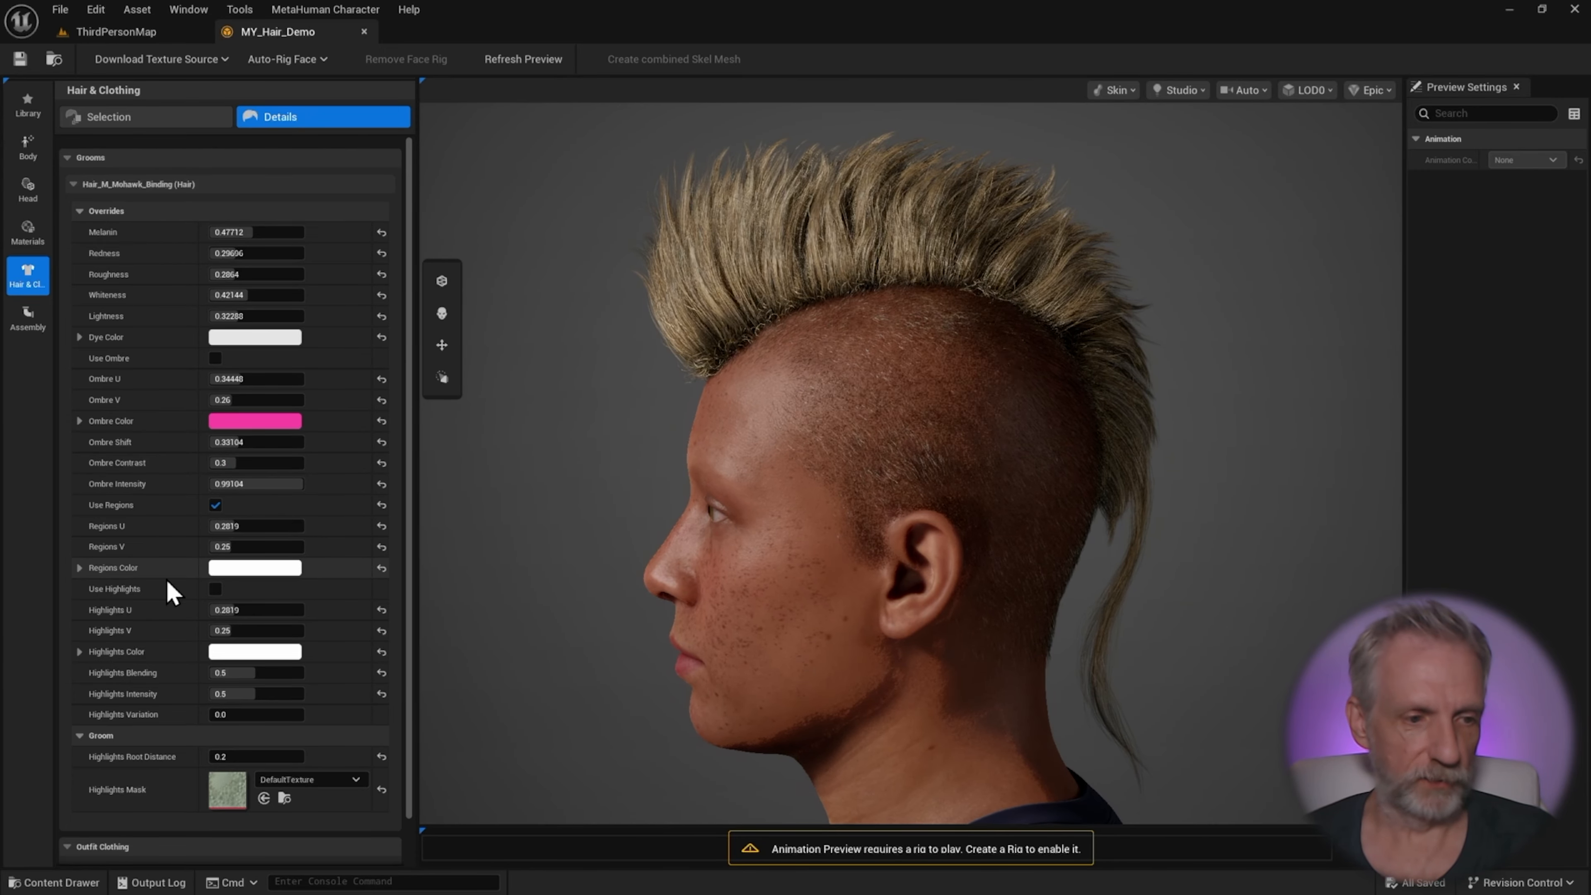
{"action": "left_click", "coordinate": [238, 569]}
{"action": "left_click_drag", "start_coordinate": [328, 572], "coordinate": [288, 514]}
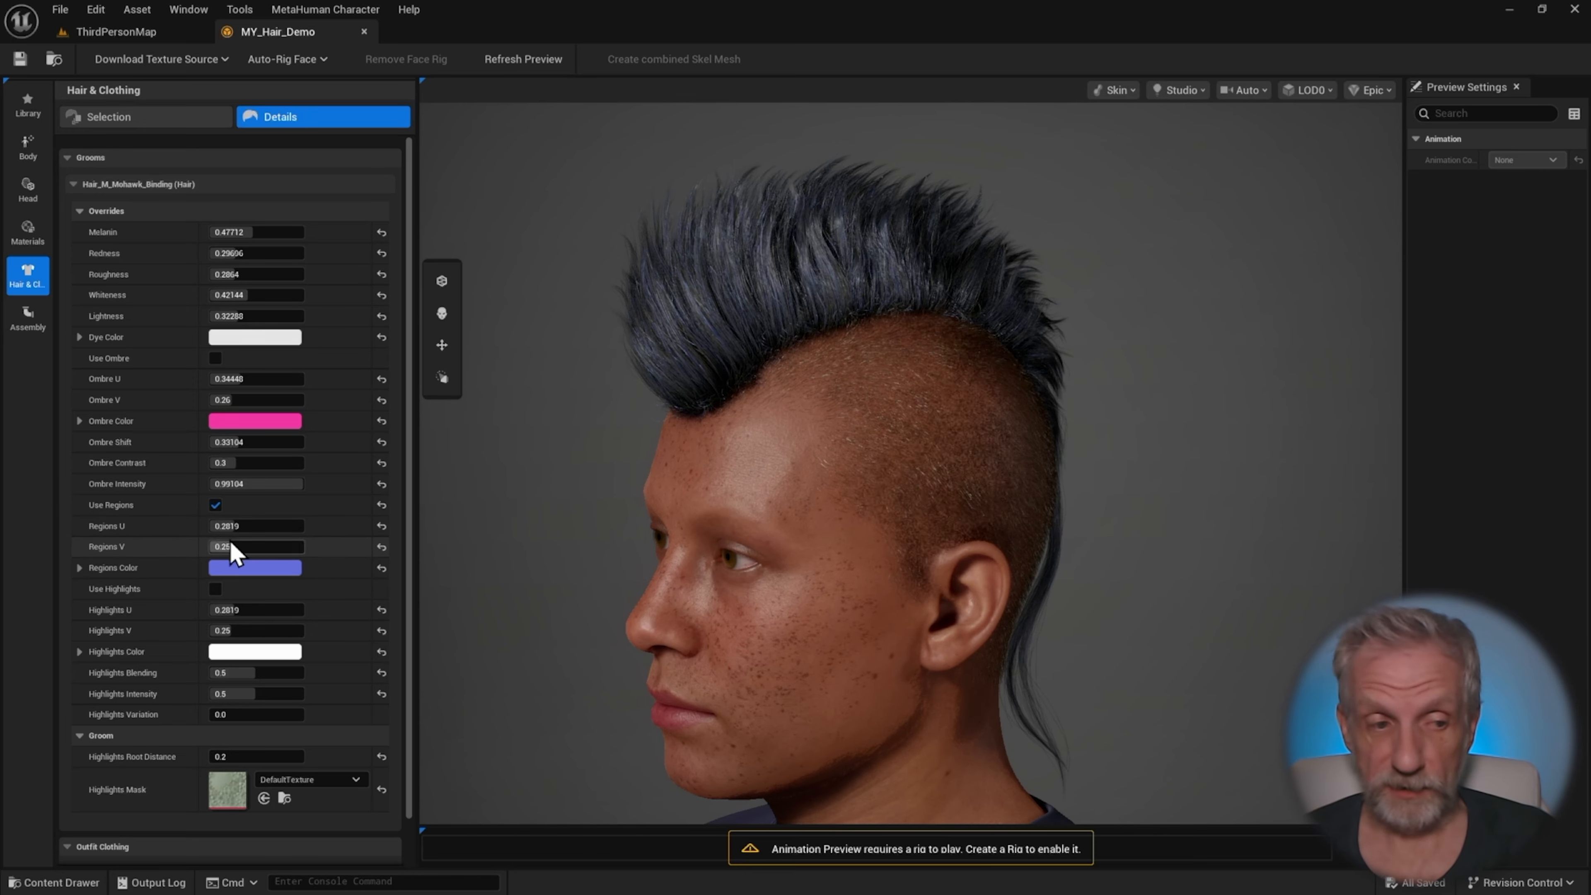
- Try Regions U at 0.0899 and 0.2723, with Regions V at 0.46824
{"action": "left_click_drag", "start_coordinate": [230, 528], "coordinate": [232, 527]}
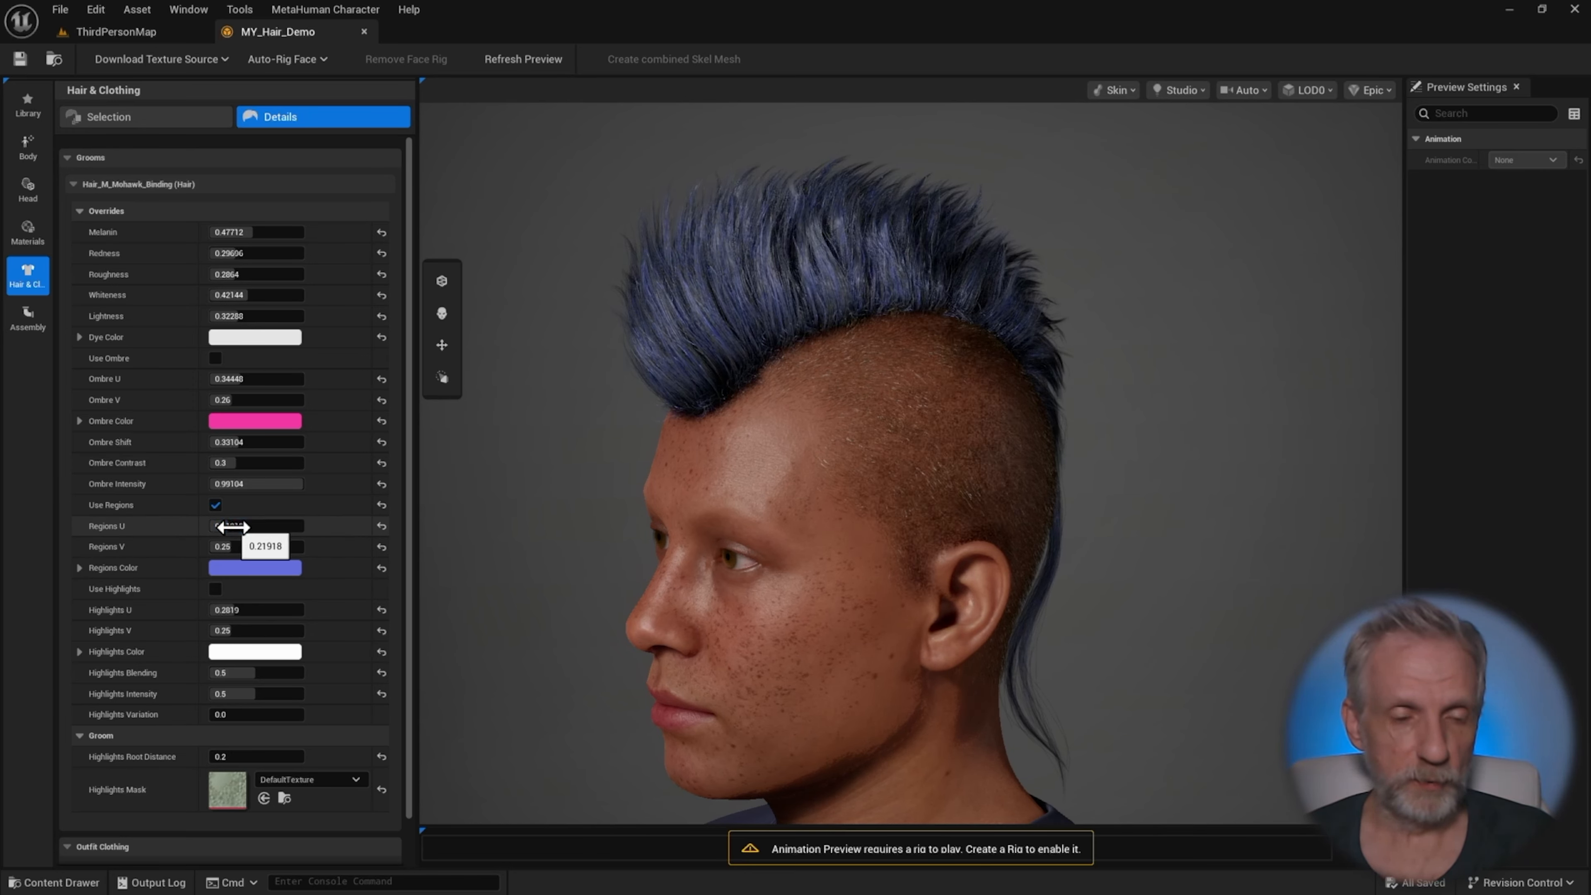
{"action": "left_click_drag", "start_coordinate": [231, 525], "coordinate": [245, 541]}
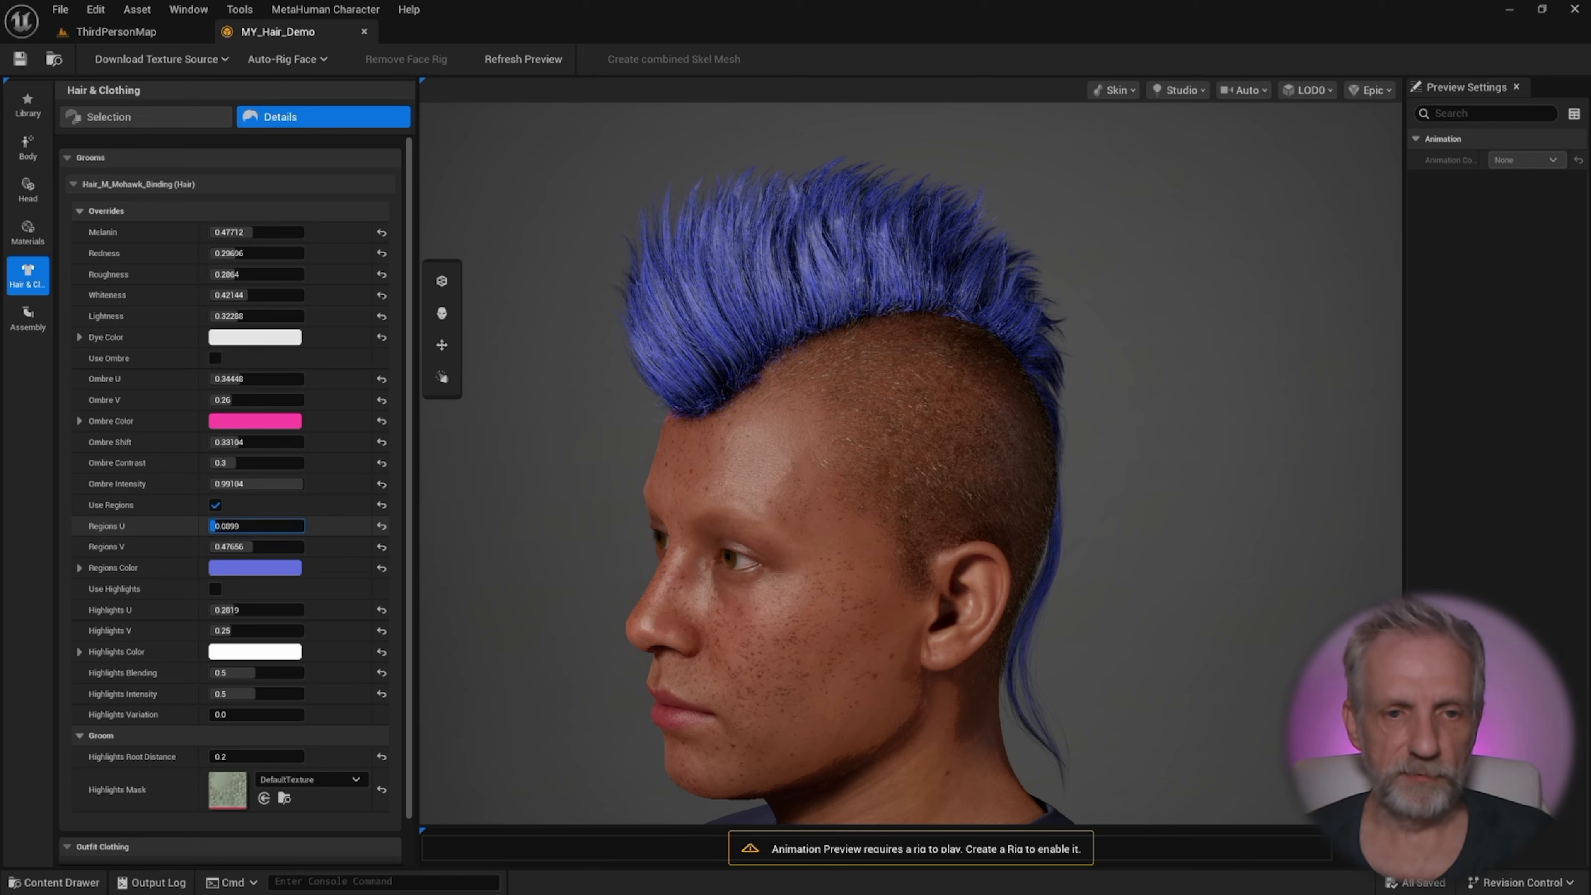
{"action": "left_click", "coordinate": [241, 529]}
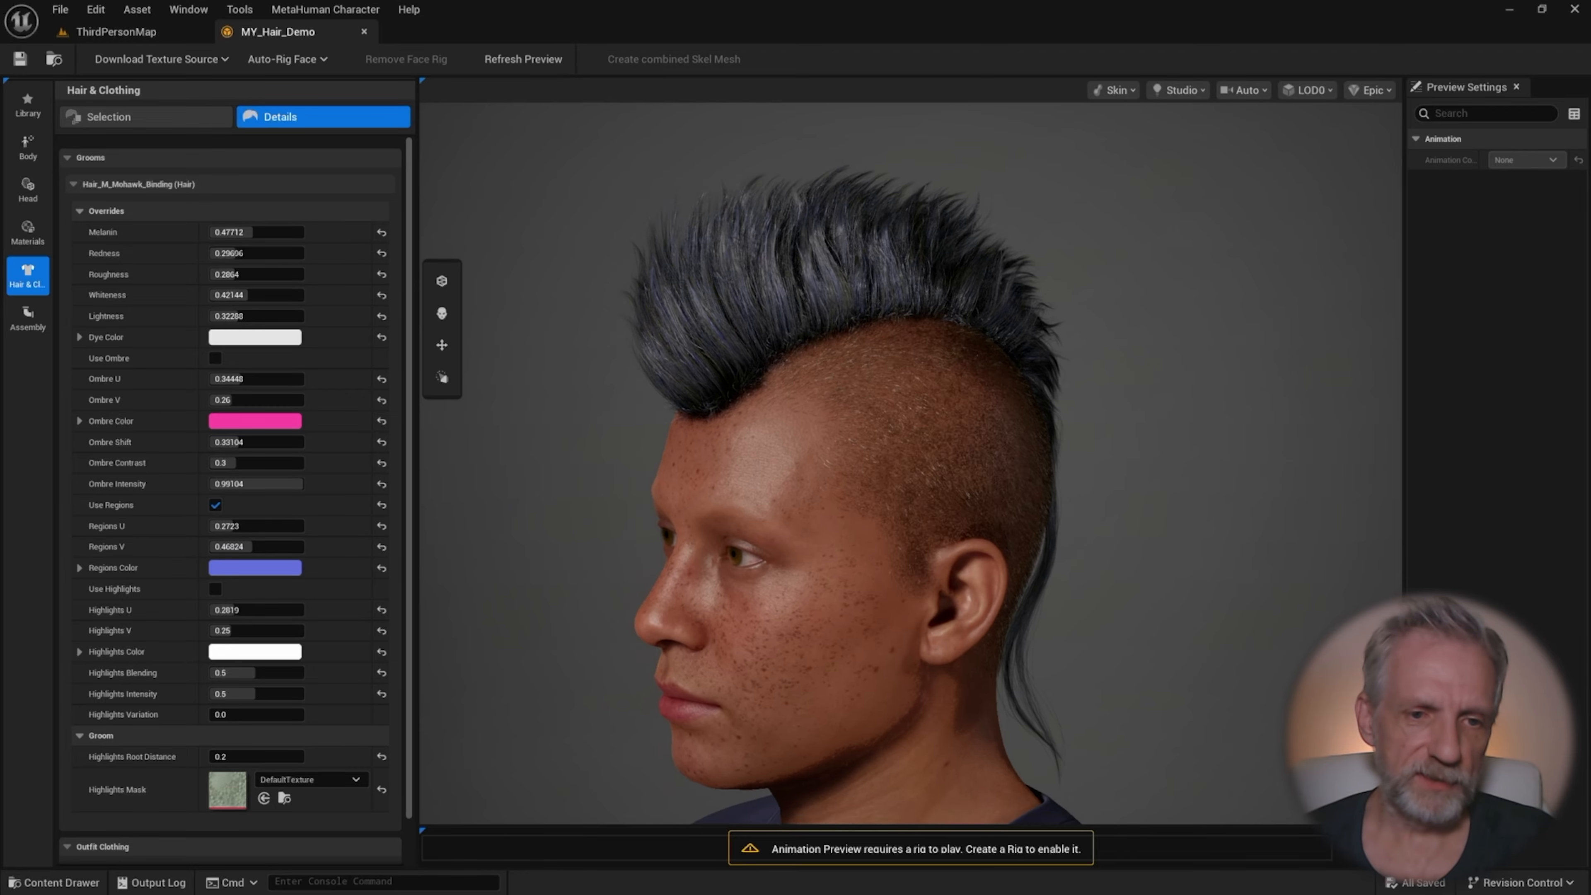
- Set Regions U to 0.22238, and test a Regions V of 0.63424 before raising it to 10.0
{"action": "scroll", "coordinate": [579, 508], "scroll_direction": "up", "scroll_amount": 5}
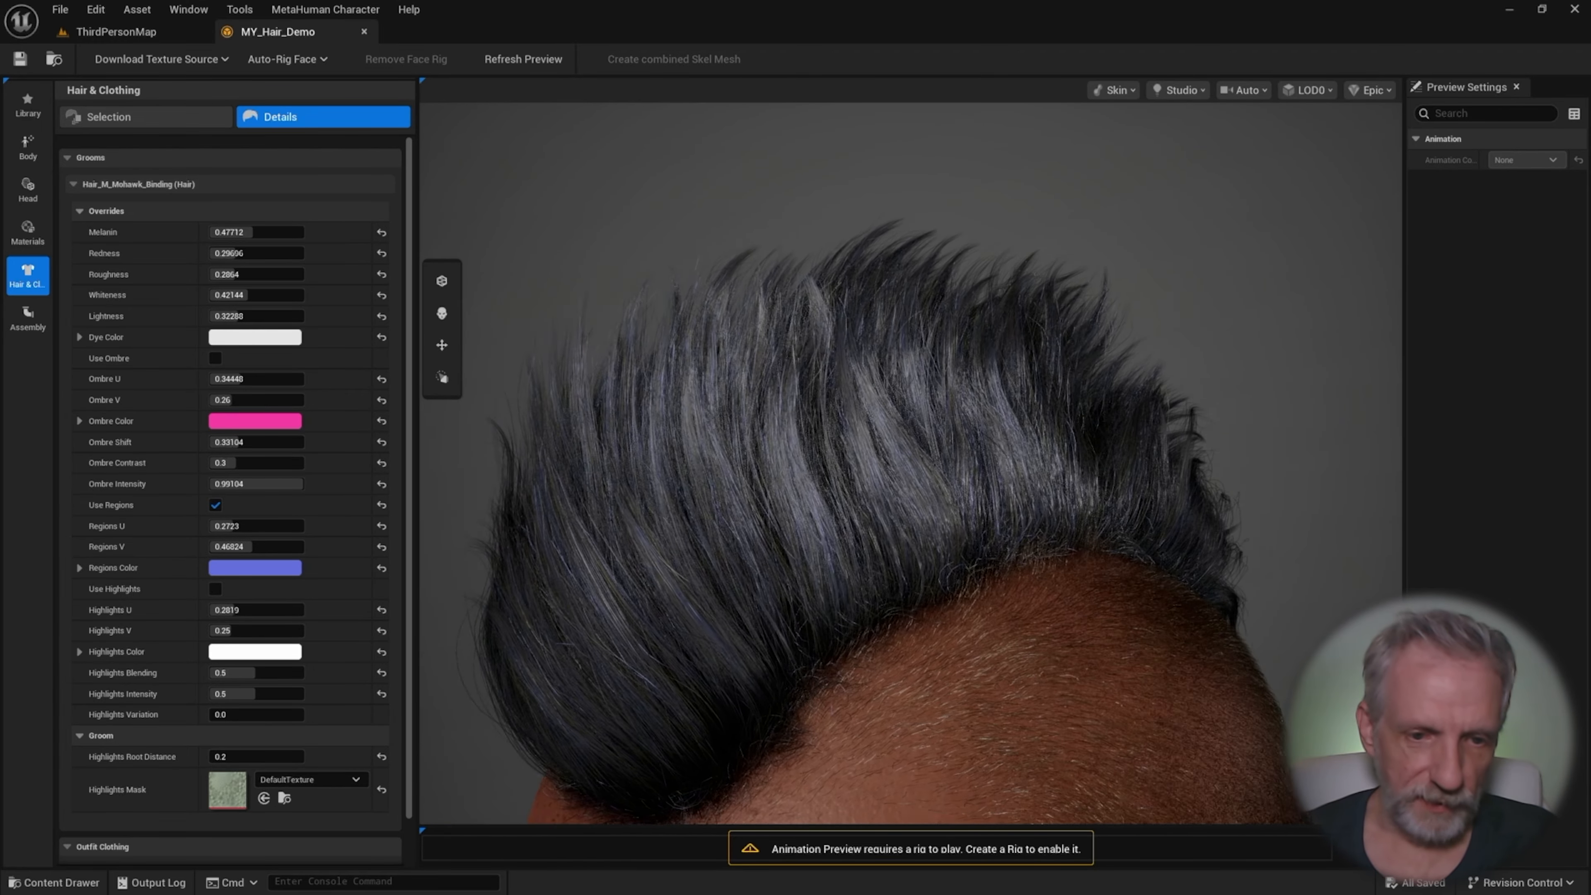
{"action": "middle_click_drag", "start_coordinate": [592, 525], "coordinate": [627, 496]}
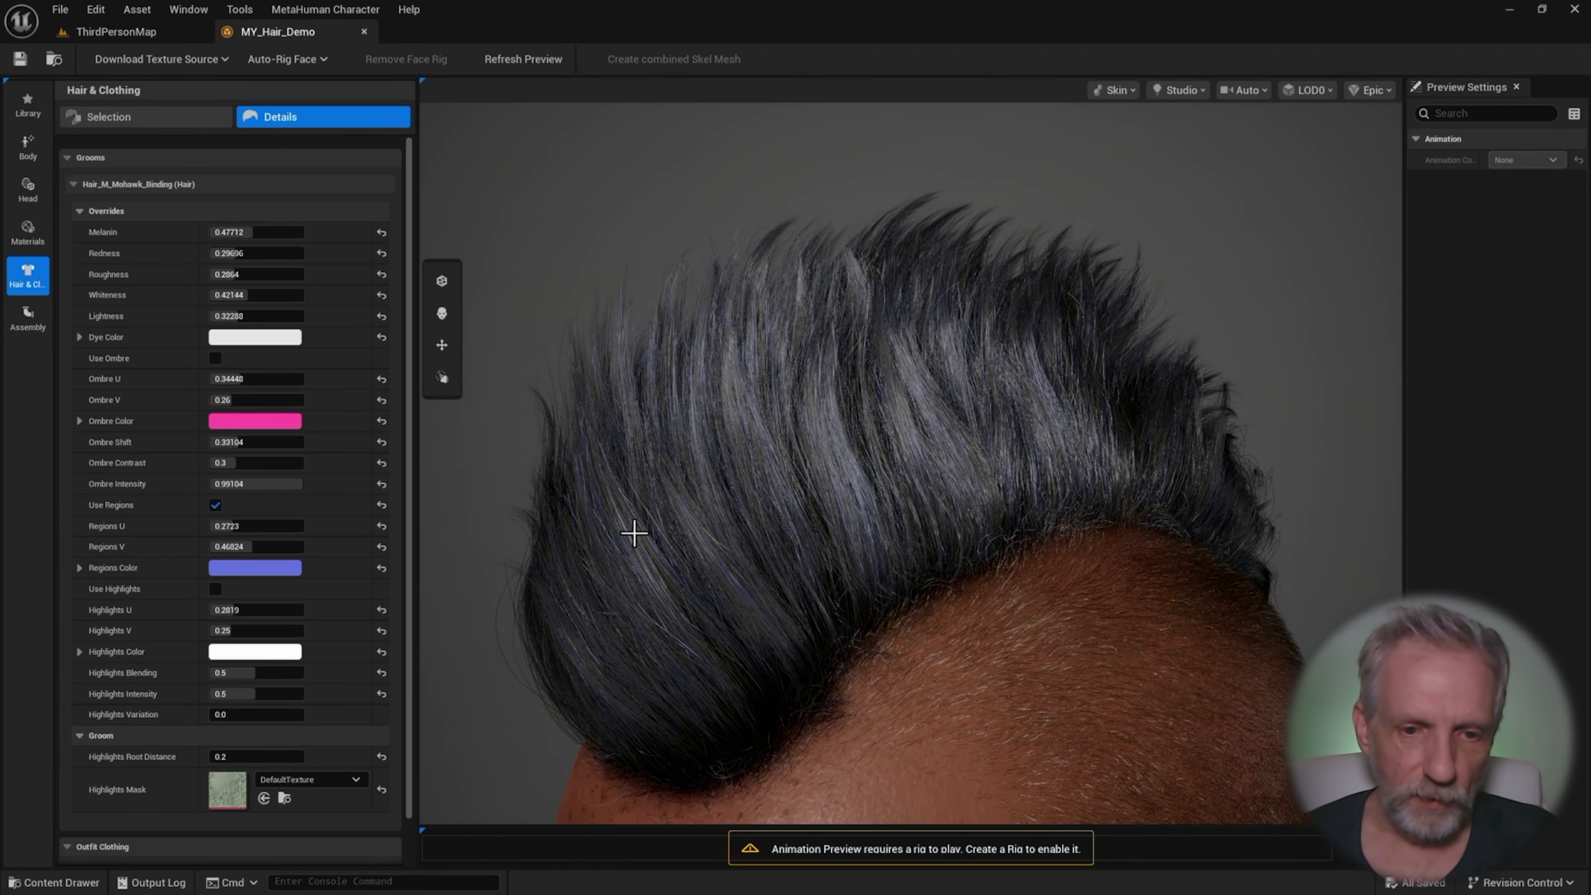
{"action": "left_click_drag", "start_coordinate": [234, 526], "coordinate": [230, 526]}
{"action": "left_click_drag", "start_coordinate": [1134, 487], "coordinate": [1040, 486]}
{"action": "middle_click_drag", "start_coordinate": [1040, 487], "coordinate": [1058, 119]}
{"action": "scroll", "coordinate": [1076, 469], "scroll_direction": "down", "scroll_amount": 5}
{"action": "middle_click_drag", "start_coordinate": [1030, 521], "coordinate": [1047, 514]}
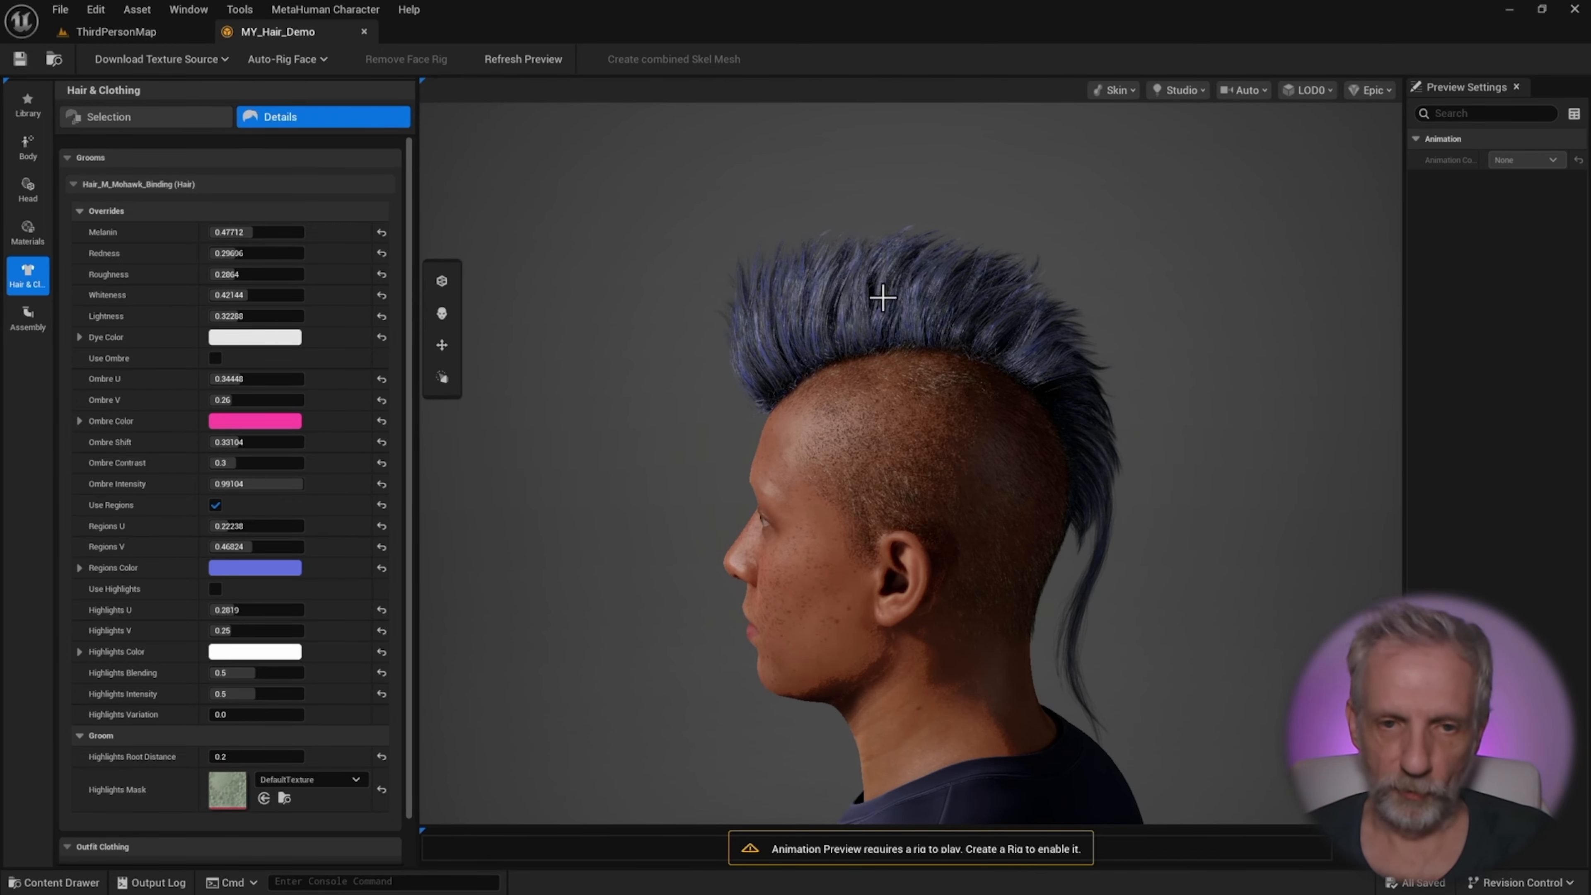
{"action": "mouse_move", "coordinate": [258, 547]}
{"action": "left_mouse_down"}
{"action": "mouse_move", "coordinate": [201, 548]}
{"action": "mouse_move", "coordinate": [261, 548]}
{"action": "left_mouse_up"}
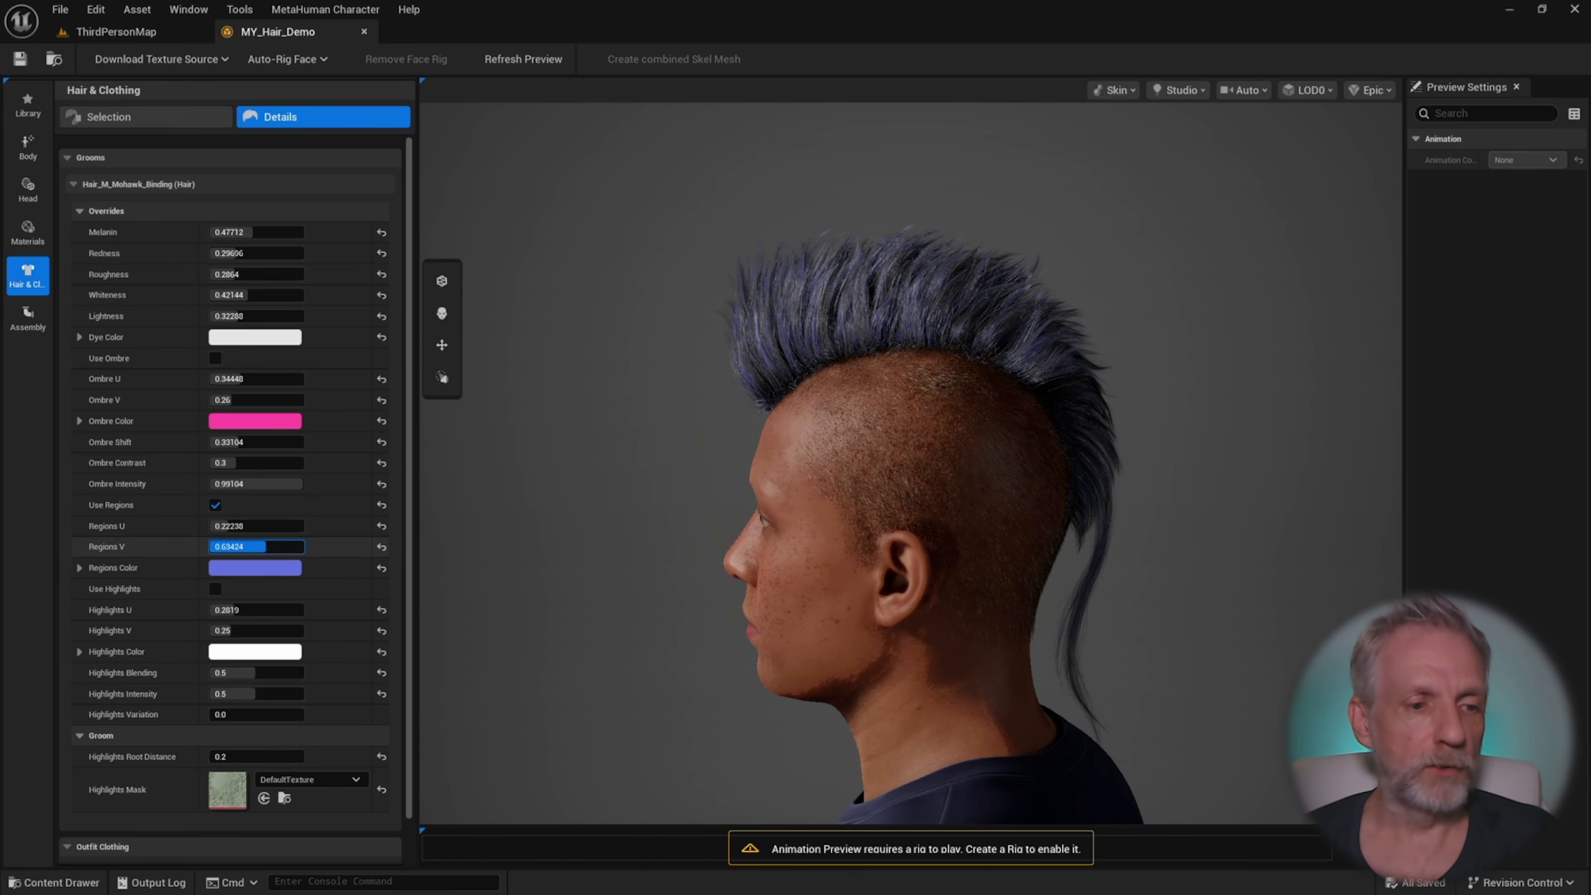
{"action": "left_click", "coordinate": [253, 548]}
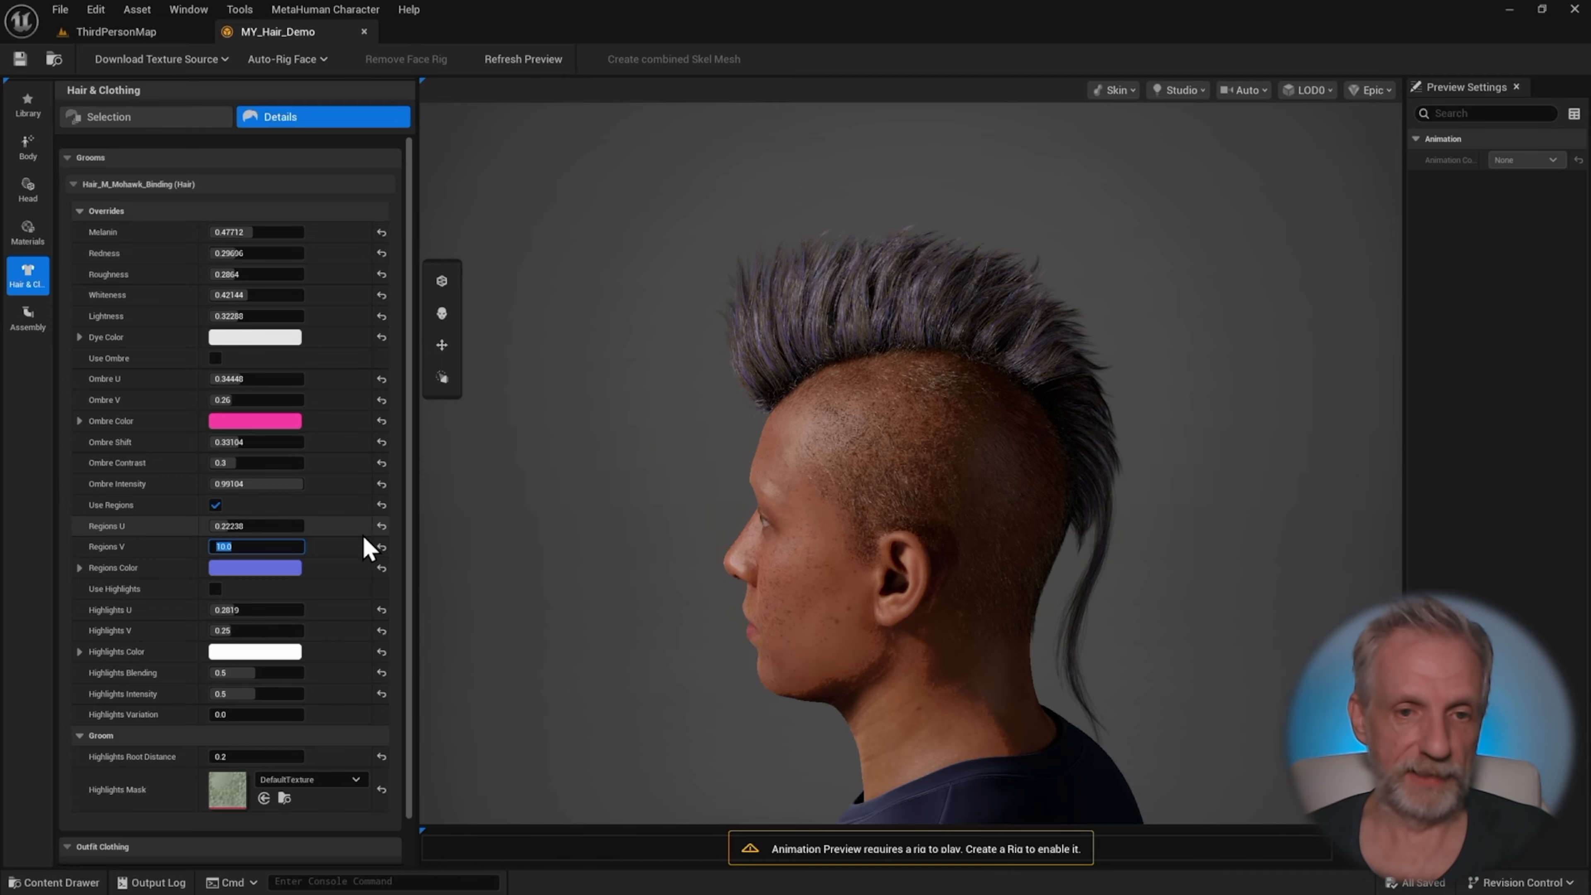
- Set the mohawk's Regions V to 20.0
{"action": "scroll", "coordinate": [835, 315], "scroll_direction": "up", "scroll_amount": 3}
{"action": "left_click", "coordinate": [849, 312]}
{"action": "scroll", "coordinate": [849, 313], "scroll_direction": "down", "scroll_amount": 3}
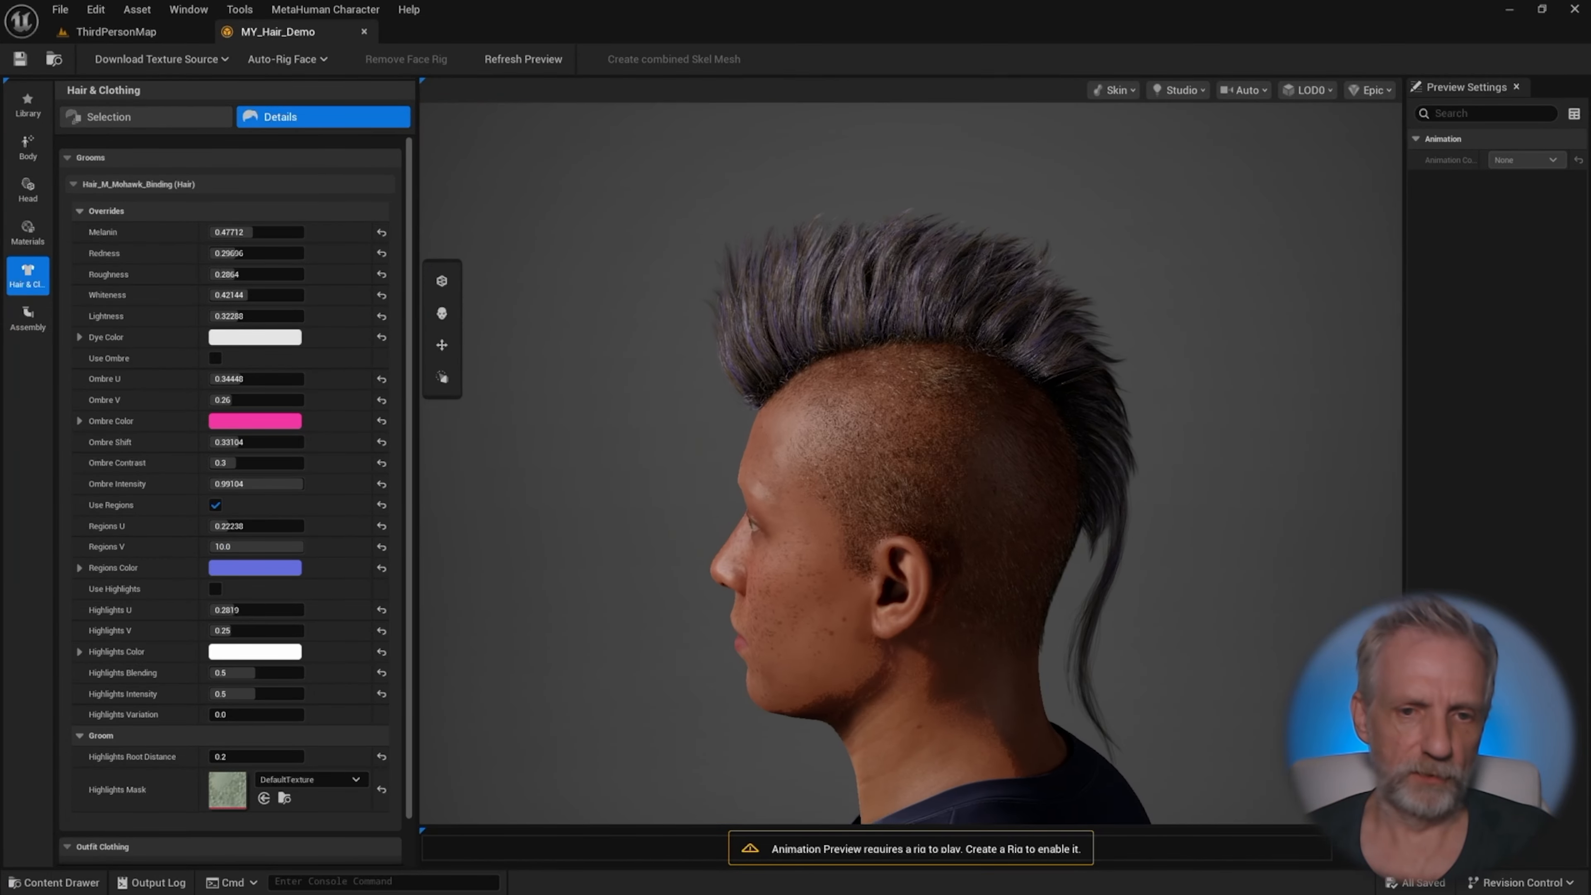
{"action": "left_click_drag", "start_coordinate": [849, 312], "coordinate": [942, 313]}
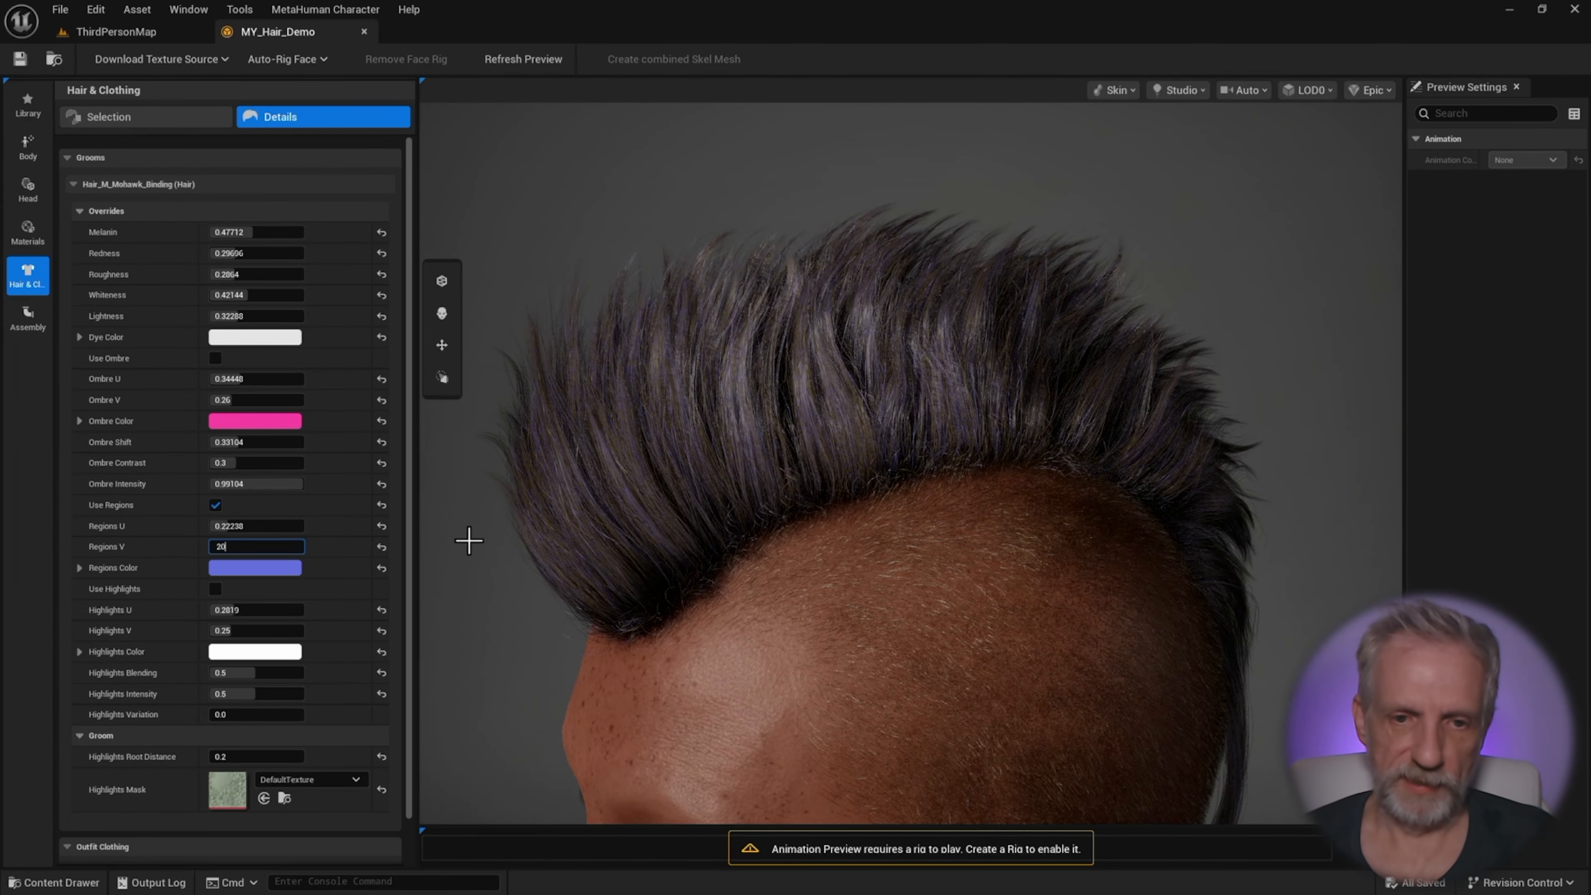
- Test a Regions U of 10 for the mohawk, and settle on 0.2
{"action": "left_click", "coordinate": [247, 526]}
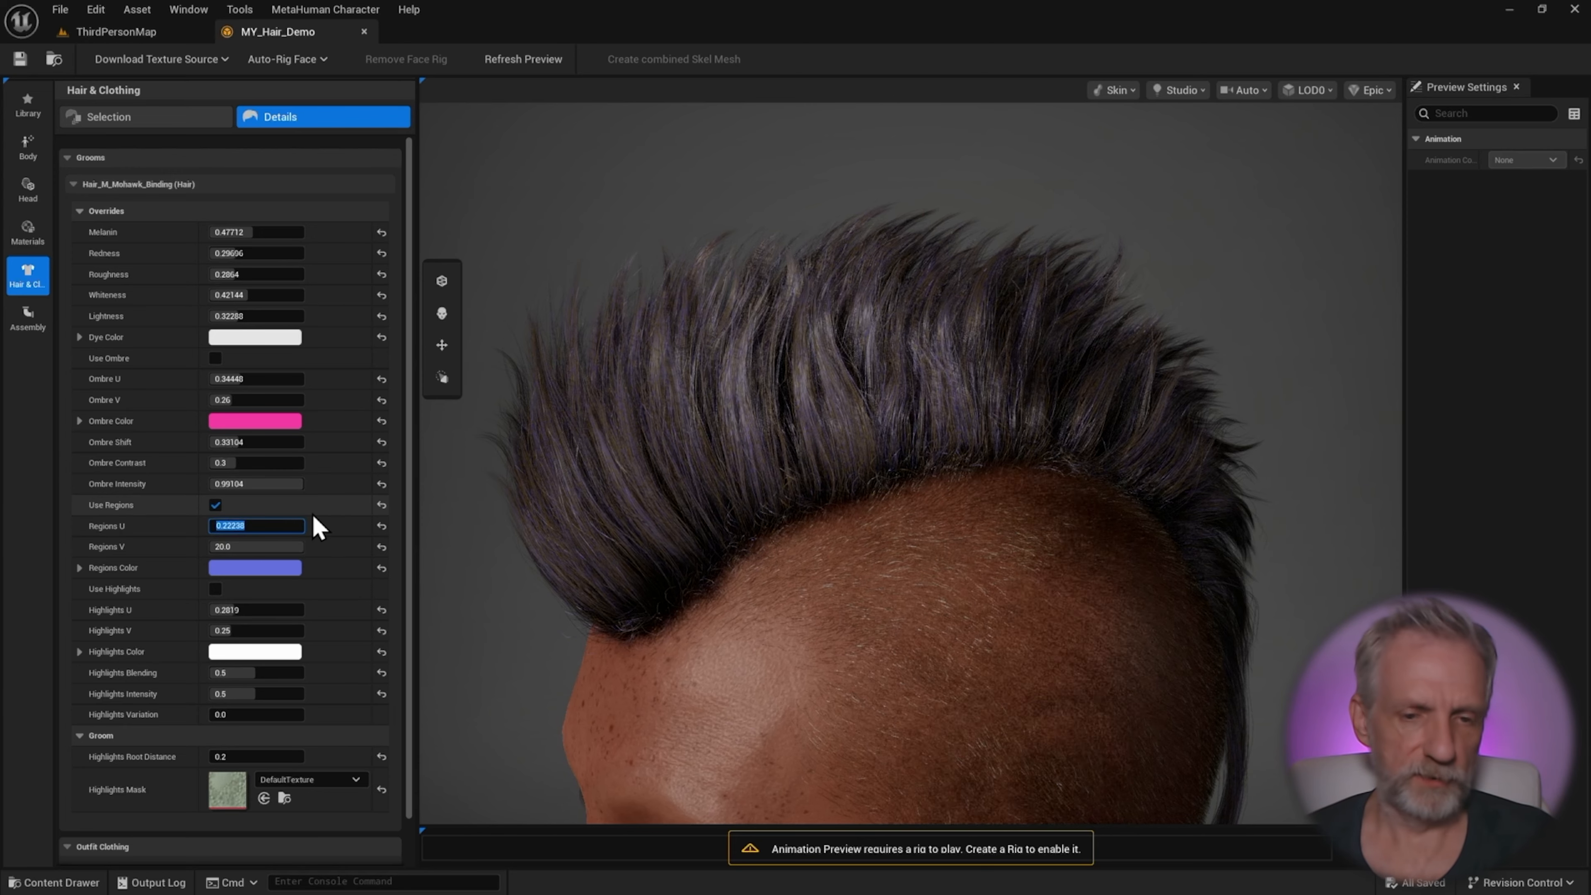
{"action": "type", "text": "10"}
{"action": "key", "text": "Return"}
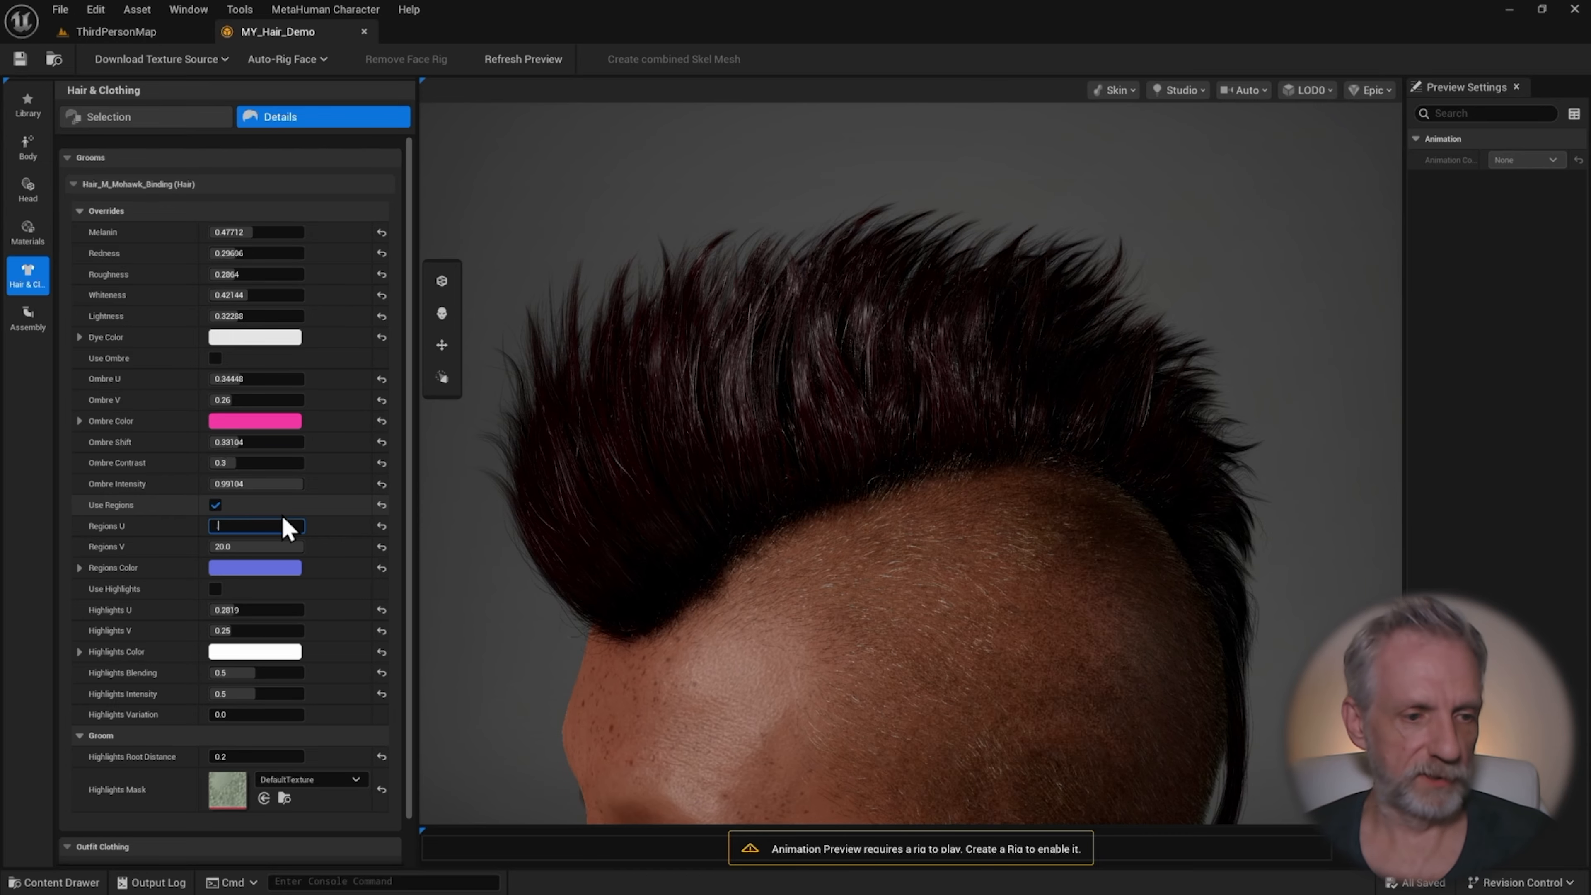
{"action": "type", "text": "0.2"}
{"action": "key", "text": "Return"}
{"action": "left_click_drag", "start_coordinate": [711, 590], "coordinate": [646, 596]}
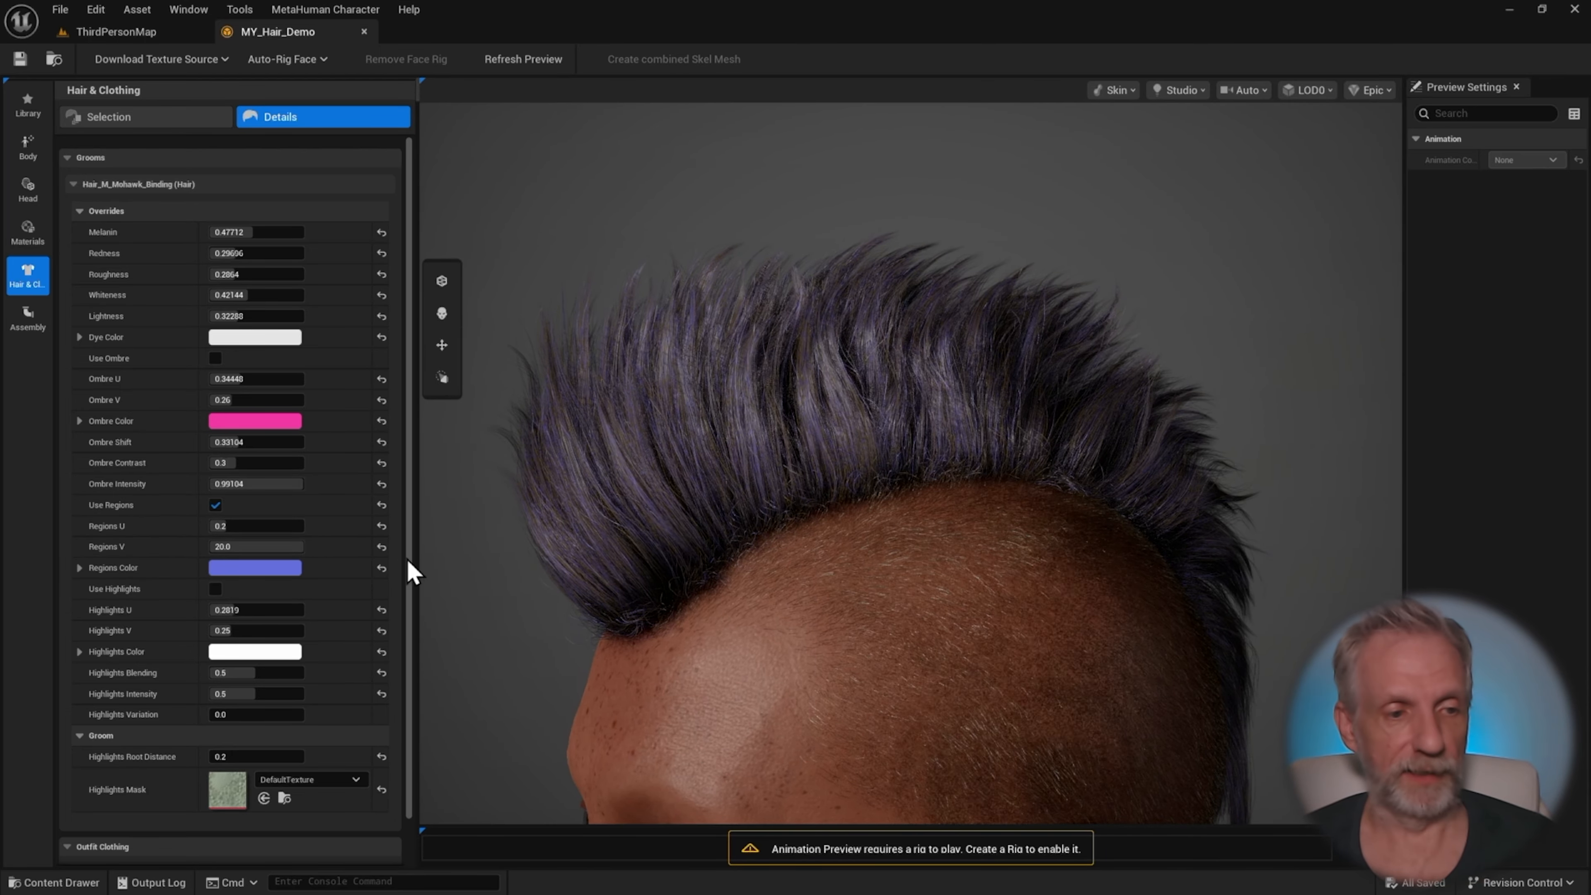
- Compare the mohawk with Use Regions switched off and on, and with Use Ombre temporarily enabled
{"action": "left_click", "coordinate": [216, 505]}
{"action": "left_click", "coordinate": [216, 505]}
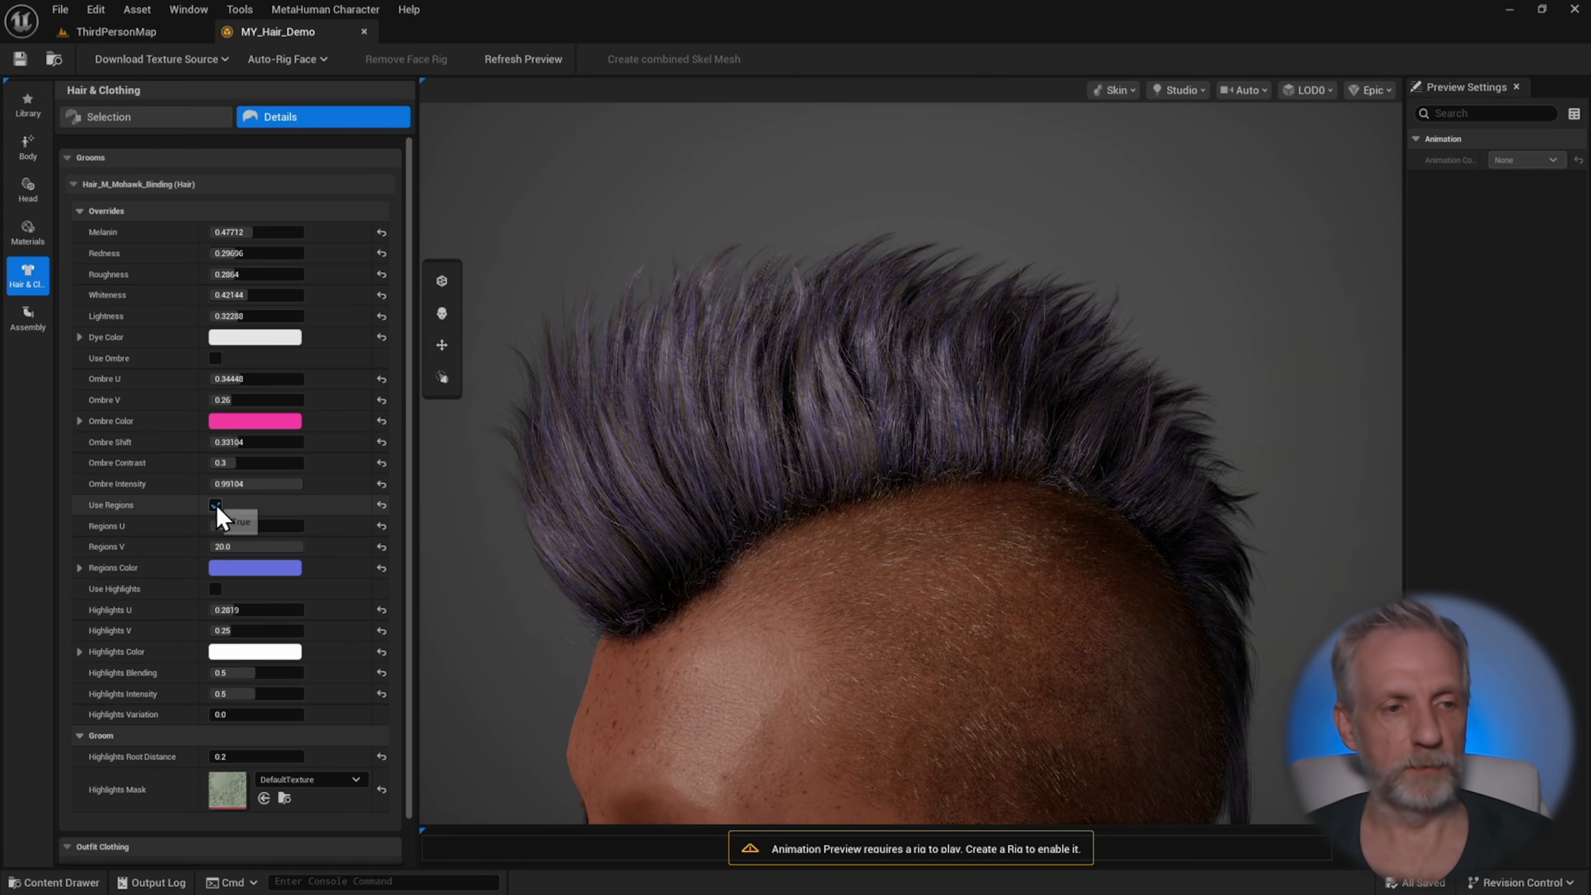
{"action": "left_click", "coordinate": [216, 358]}
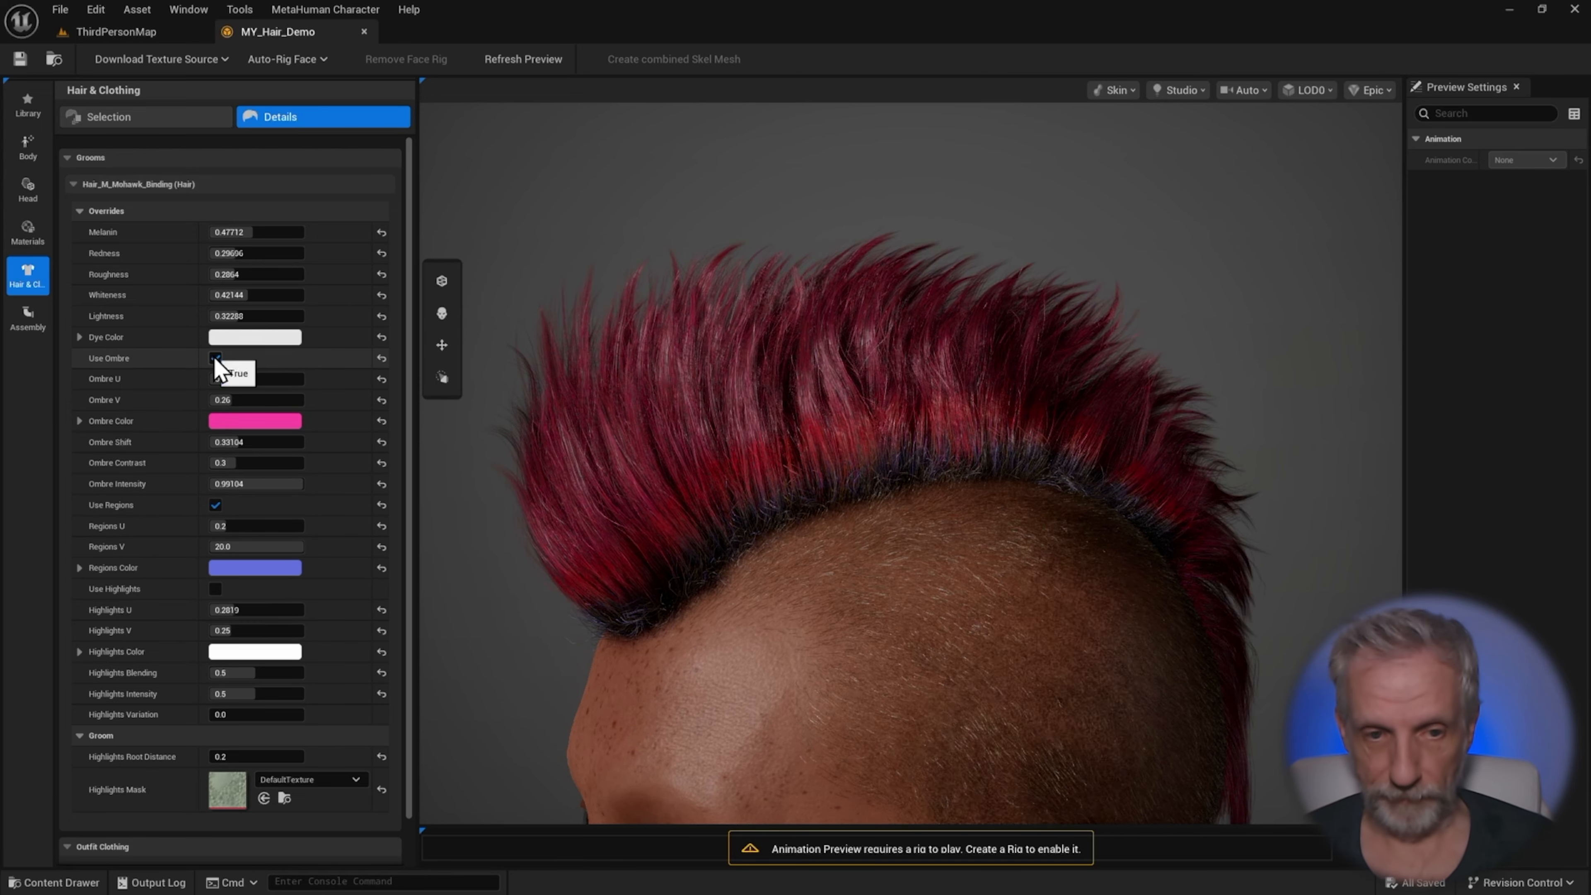
{"action": "mouse_move", "coordinate": [711, 530]}
{"action": "left_mouse_down", "text": "alt"}
{"action": "mouse_move", "coordinate": [889, 530]}
{"action": "mouse_move", "coordinate": [705, 530]}
{"action": "left_mouse_up", "text": "alt"}
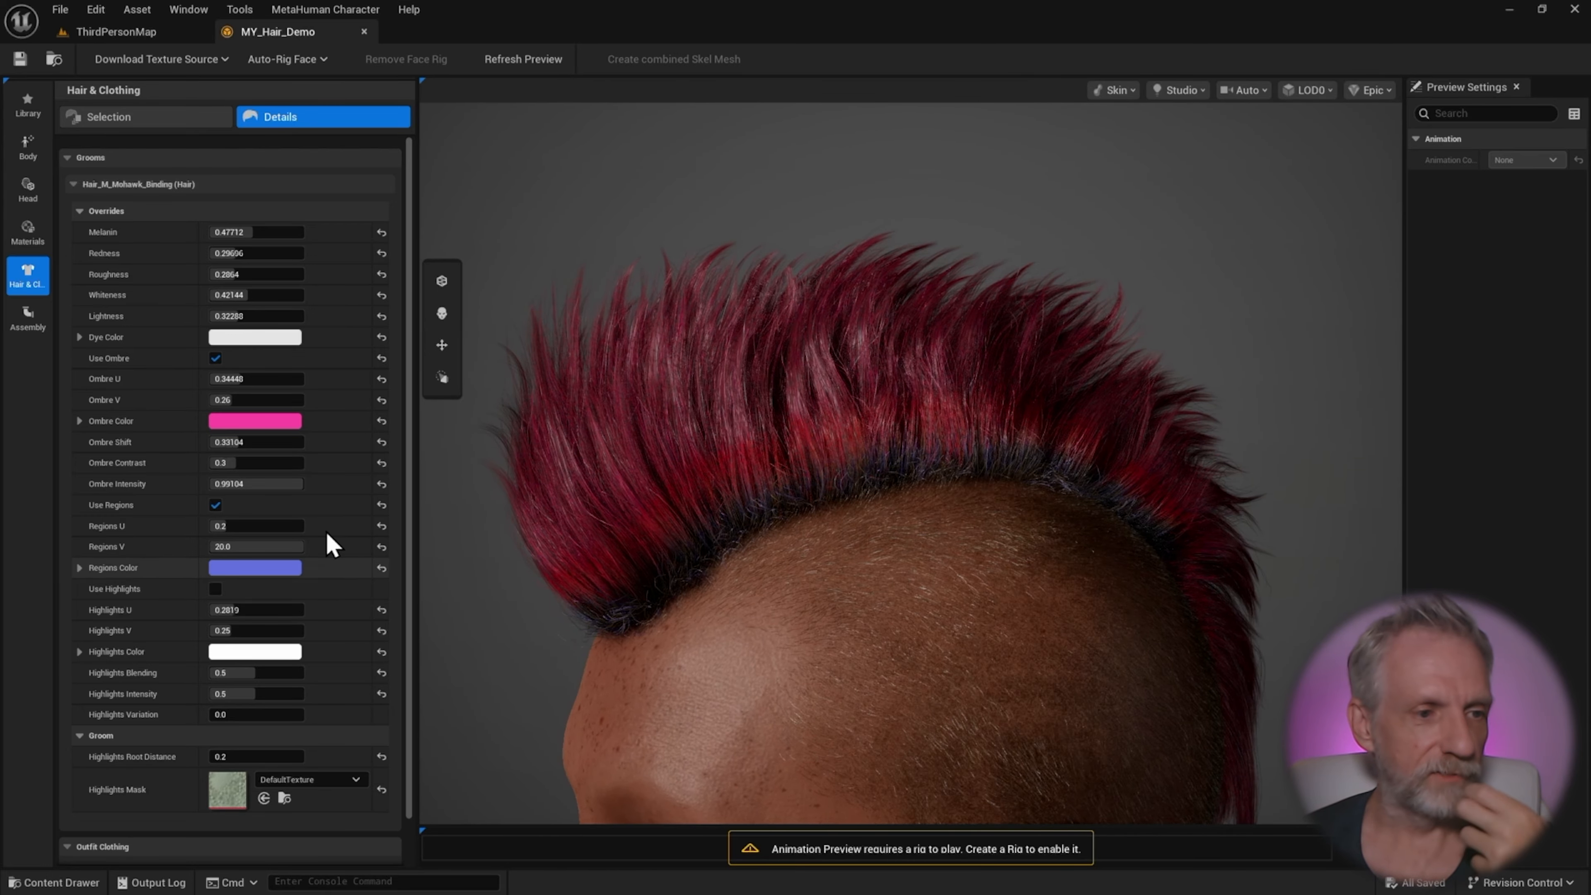
{"action": "left_click", "coordinate": [215, 358]}
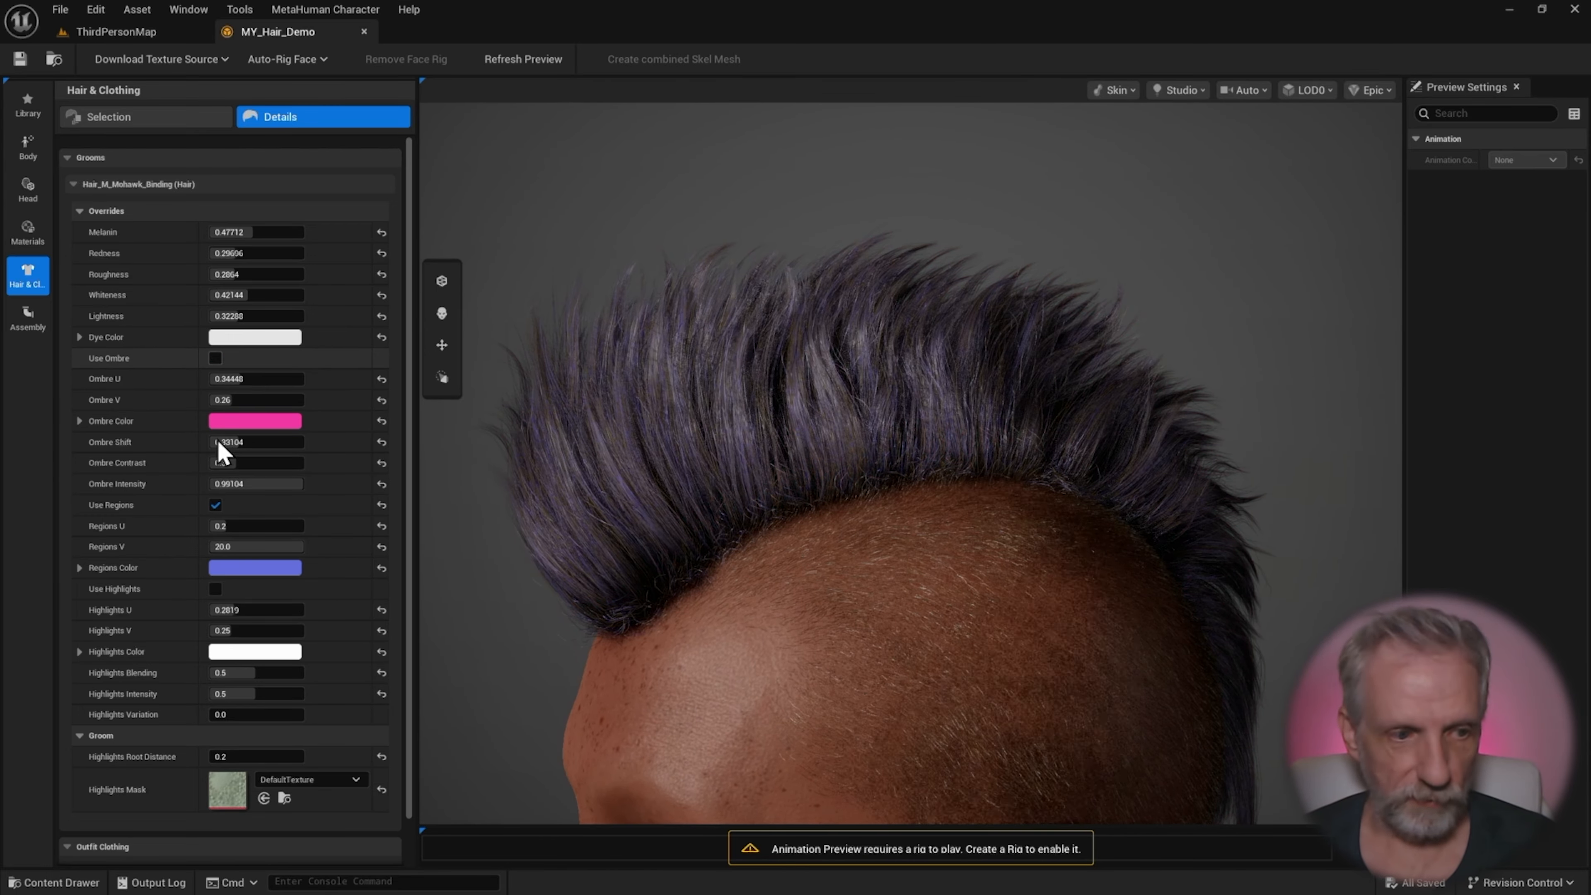
- Switch the mohawk from Use Regions to Use Highlights, with a mint-green Highlights Color (RGB 0.101, 1.0, 0.375)
{"action": "left_click", "coordinate": [215, 505]}
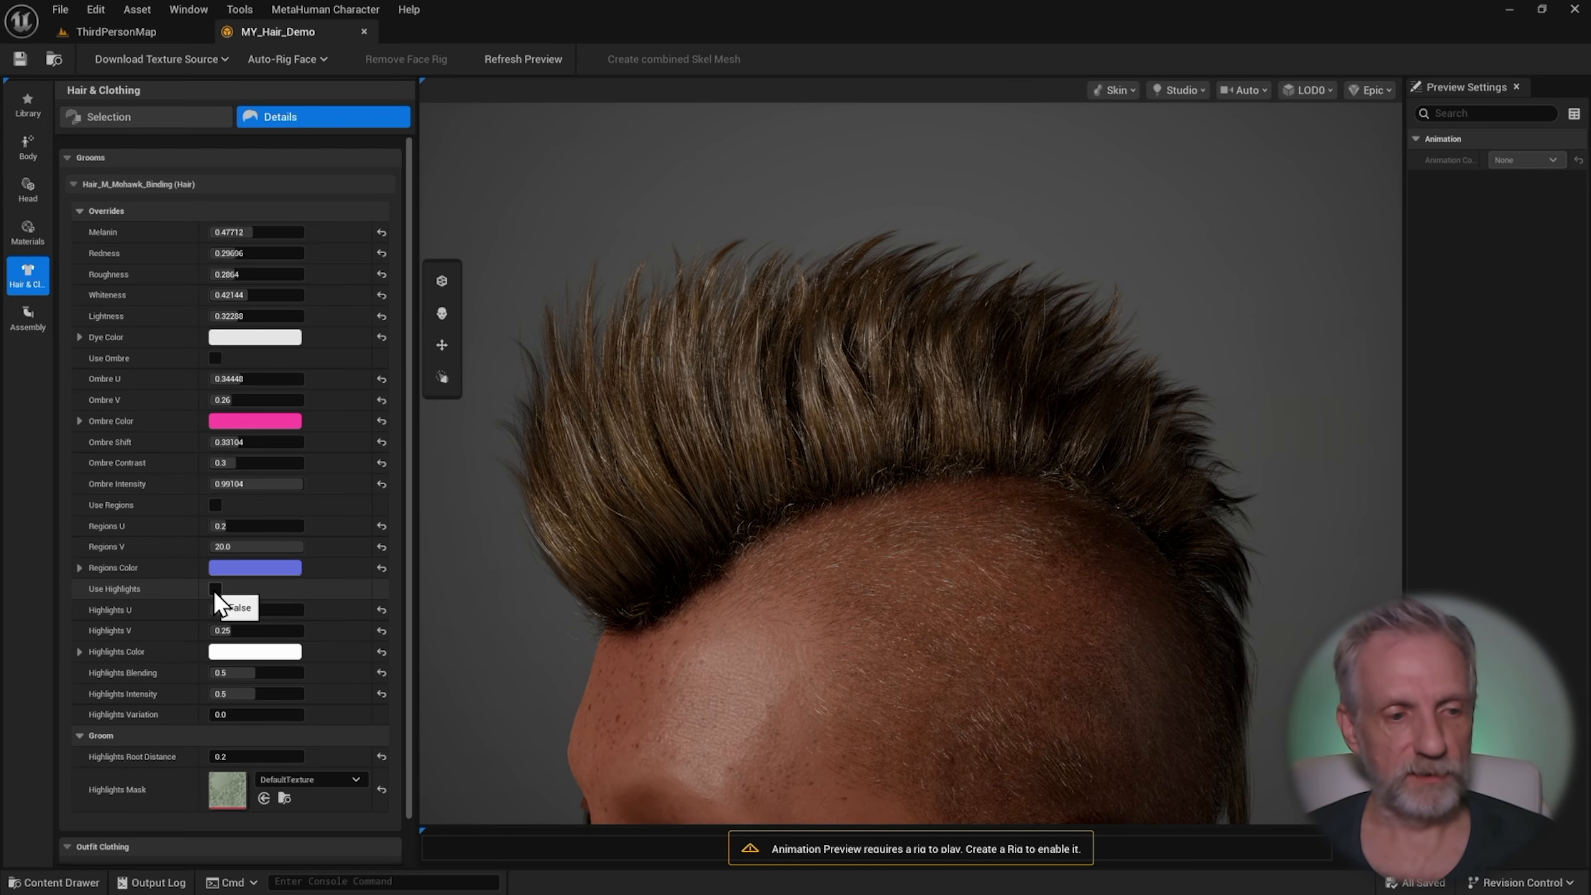
{"action": "left_click", "coordinate": [215, 589]}
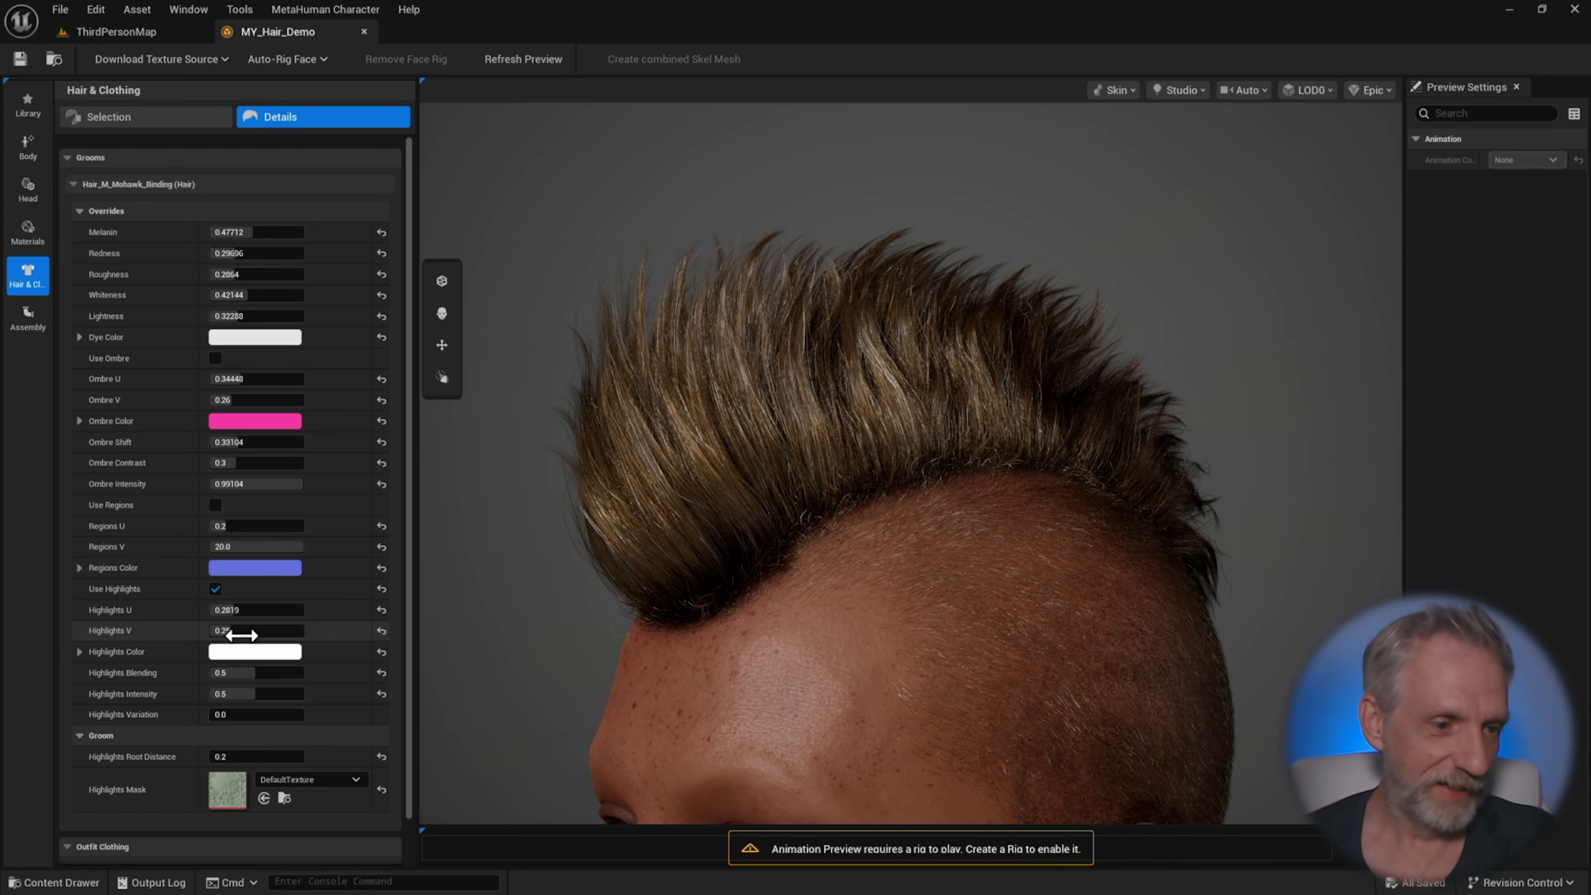
{"action": "left_click", "coordinate": [267, 653]}
{"action": "left_click_drag", "start_coordinate": [362, 578], "coordinate": [326, 600]}
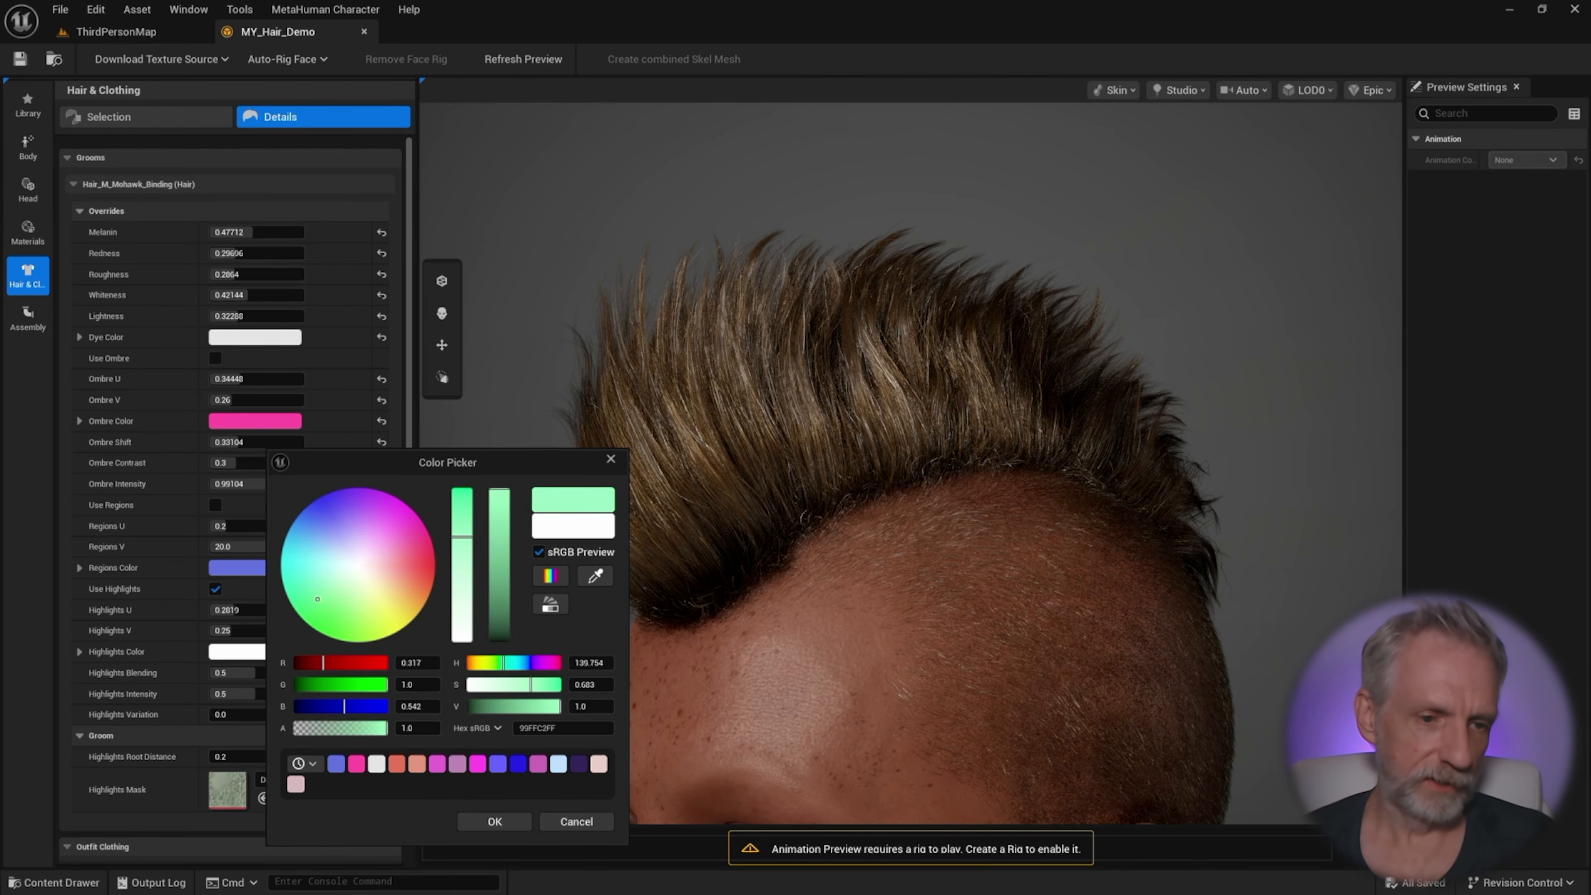
{"action": "left_click_drag", "start_coordinate": [471, 532], "coordinate": [465, 507]}
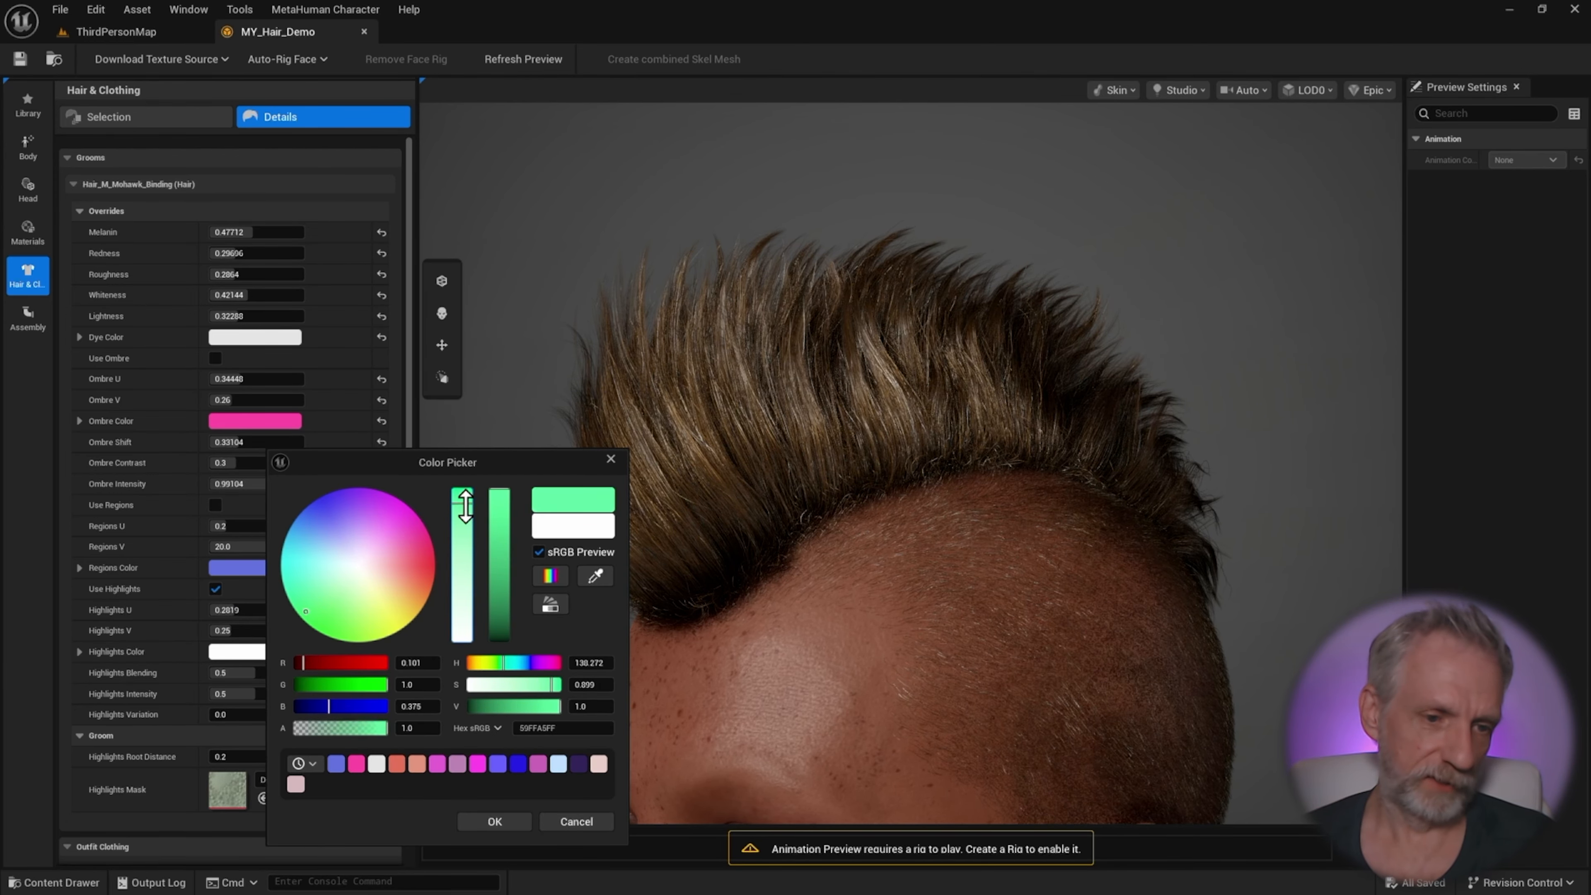
{"action": "left_click", "coordinate": [495, 821]}
- Raise the Highlights Intensity to 1.0 and inspect the mohawk from several angles
{"action": "left_click_drag", "start_coordinate": [712, 564], "coordinate": [538, 700]}
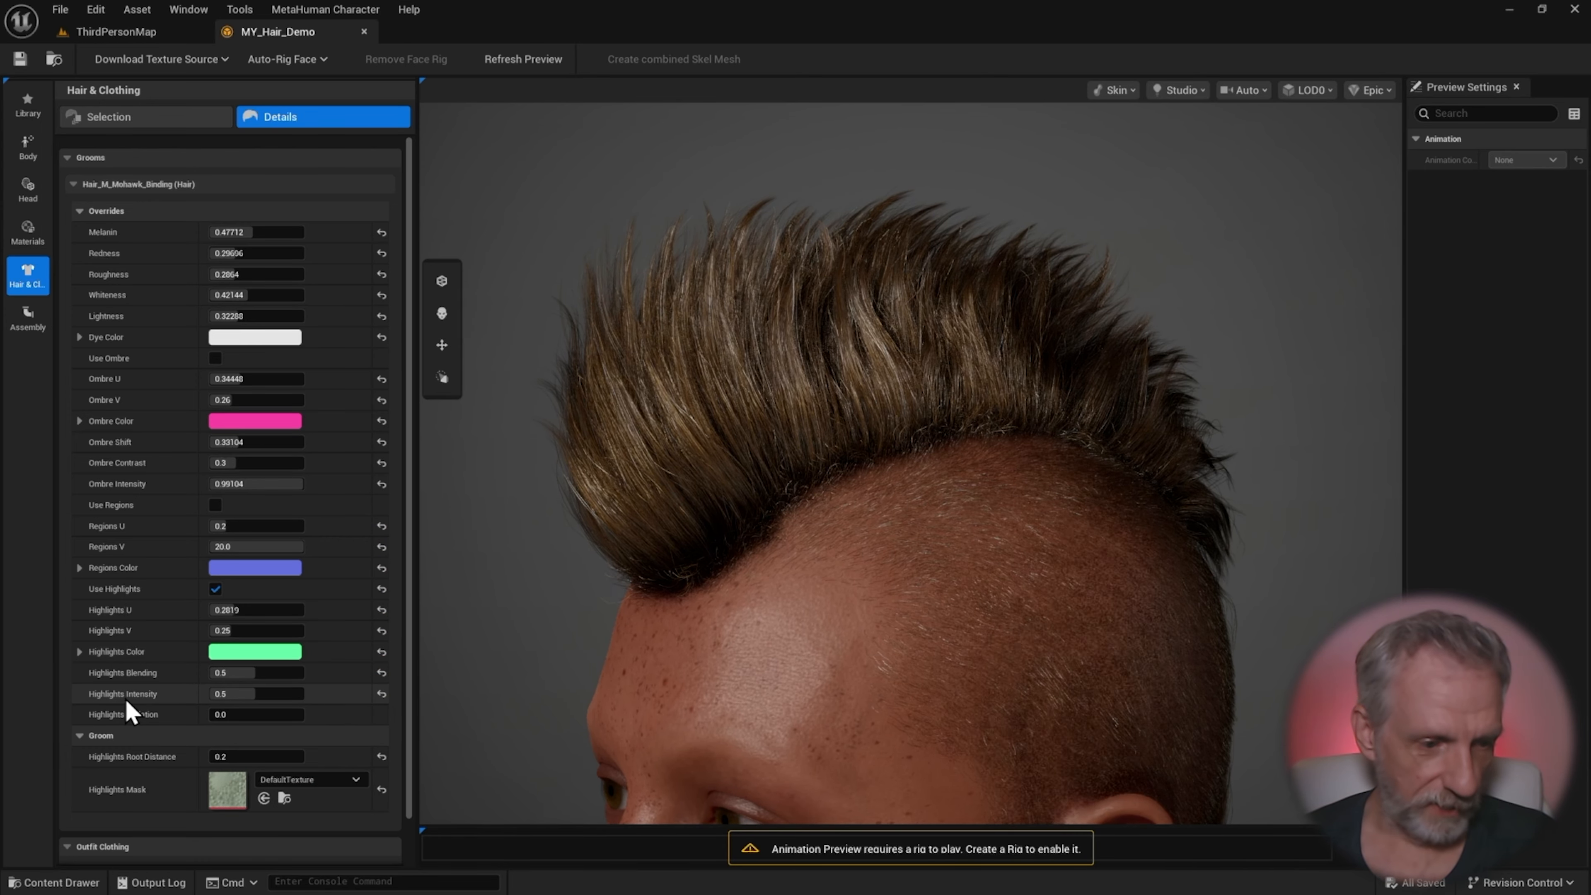
{"action": "left_click_drag", "start_coordinate": [238, 694], "coordinate": [294, 706]}
{"action": "left_click_drag", "start_coordinate": [629, 540], "coordinate": [642, 541]}
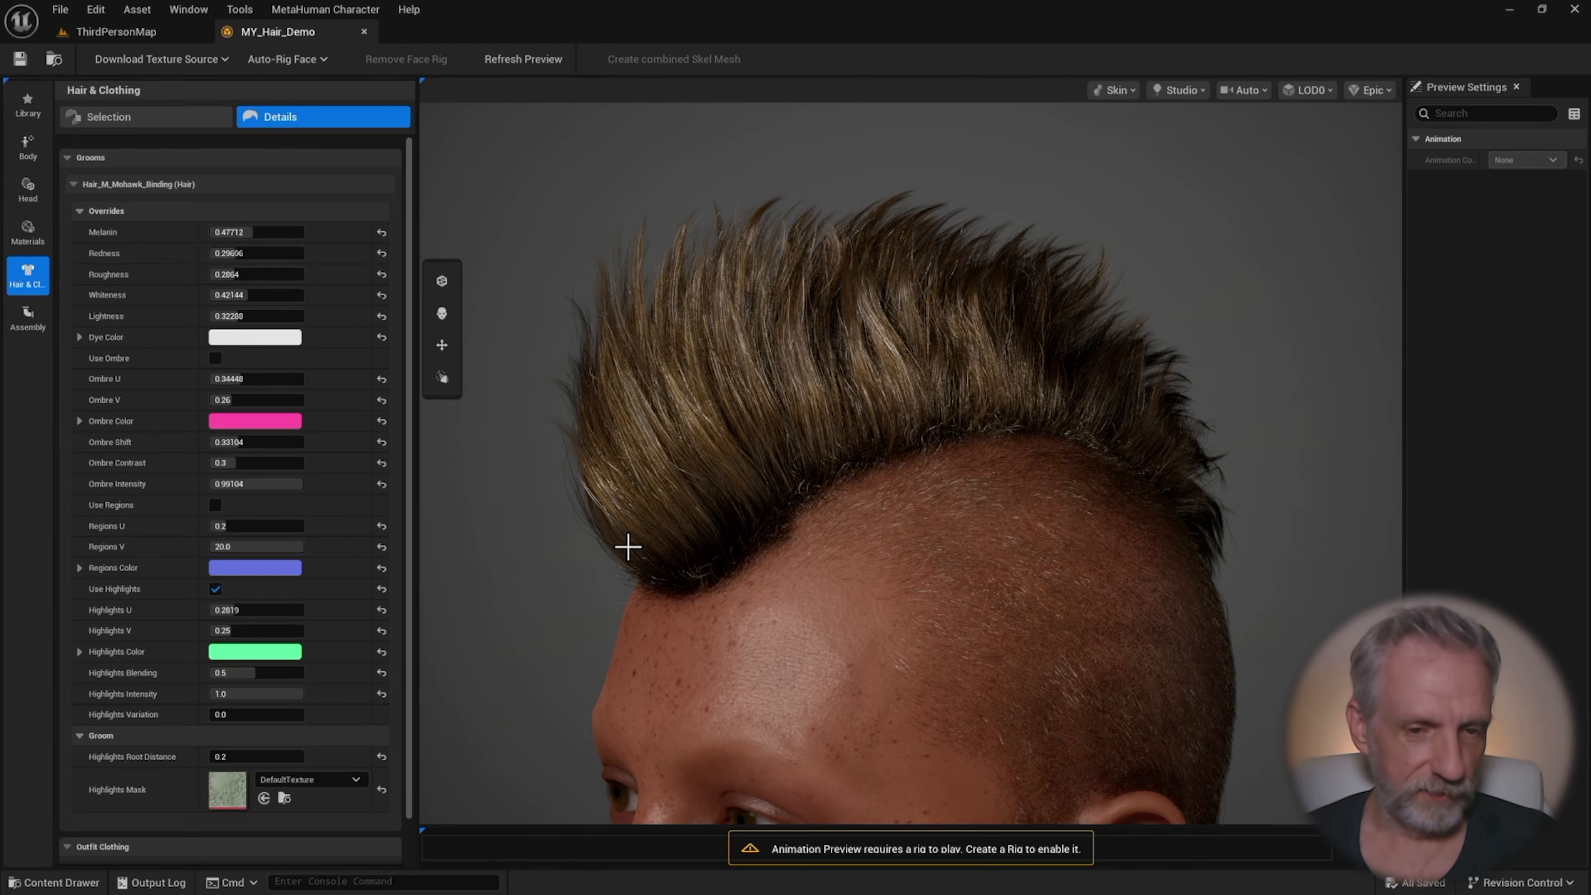
{"action": "left_click_drag", "start_coordinate": [764, 355], "coordinate": [810, 354]}
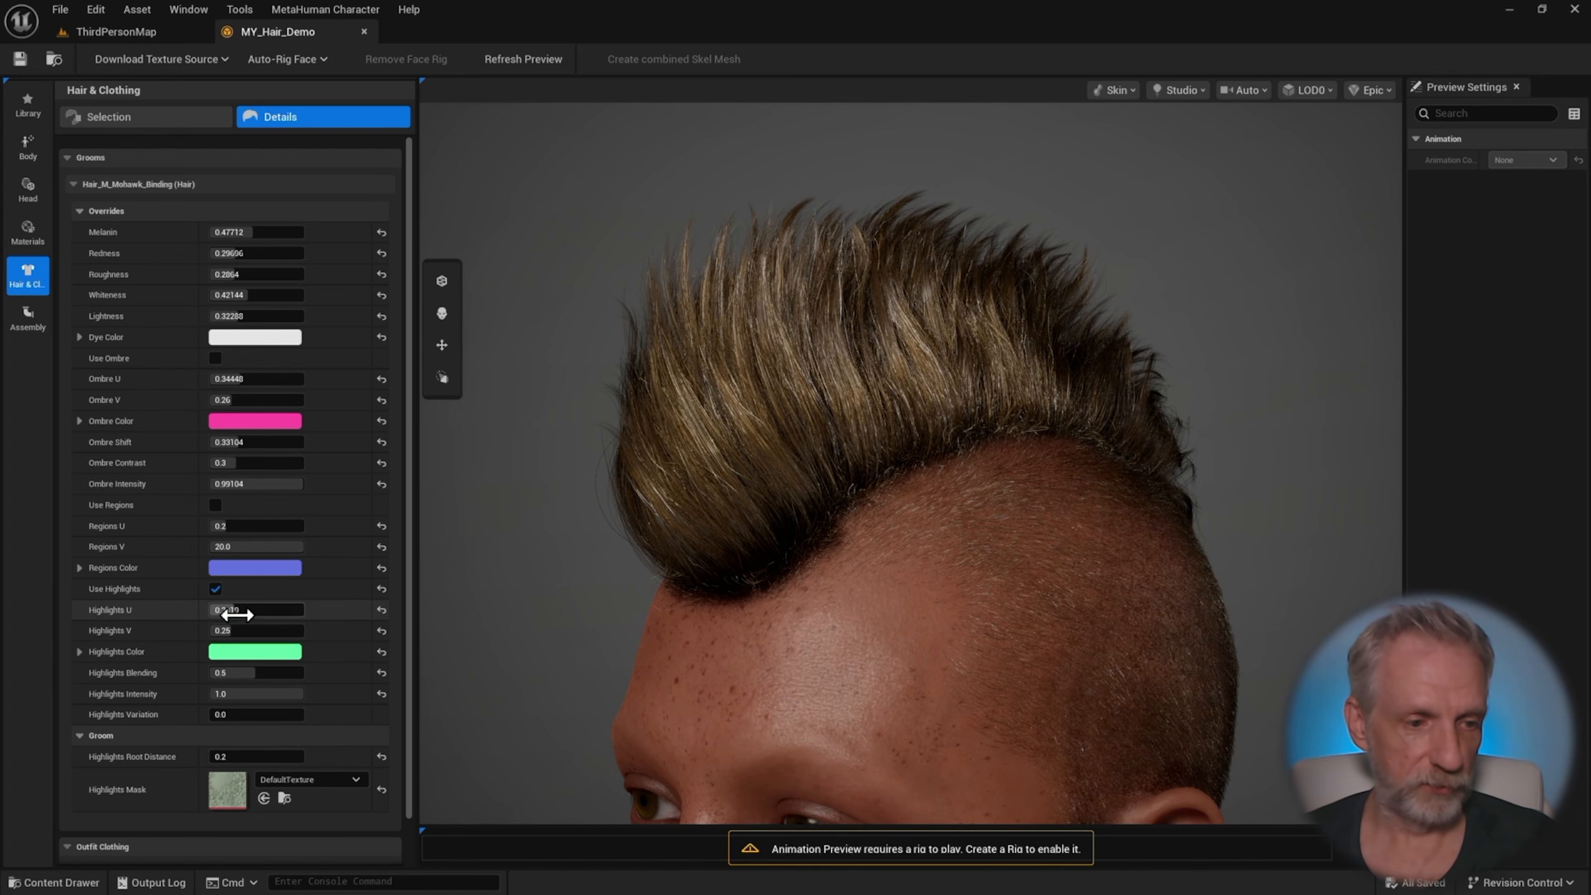
- Test a Highlights U of 1.0, and raise it to 5.0
{"action": "left_click_drag", "start_coordinate": [239, 613], "coordinate": [287, 611]}
{"action": "left_click_drag", "start_coordinate": [909, 509], "coordinate": [846, 504]}
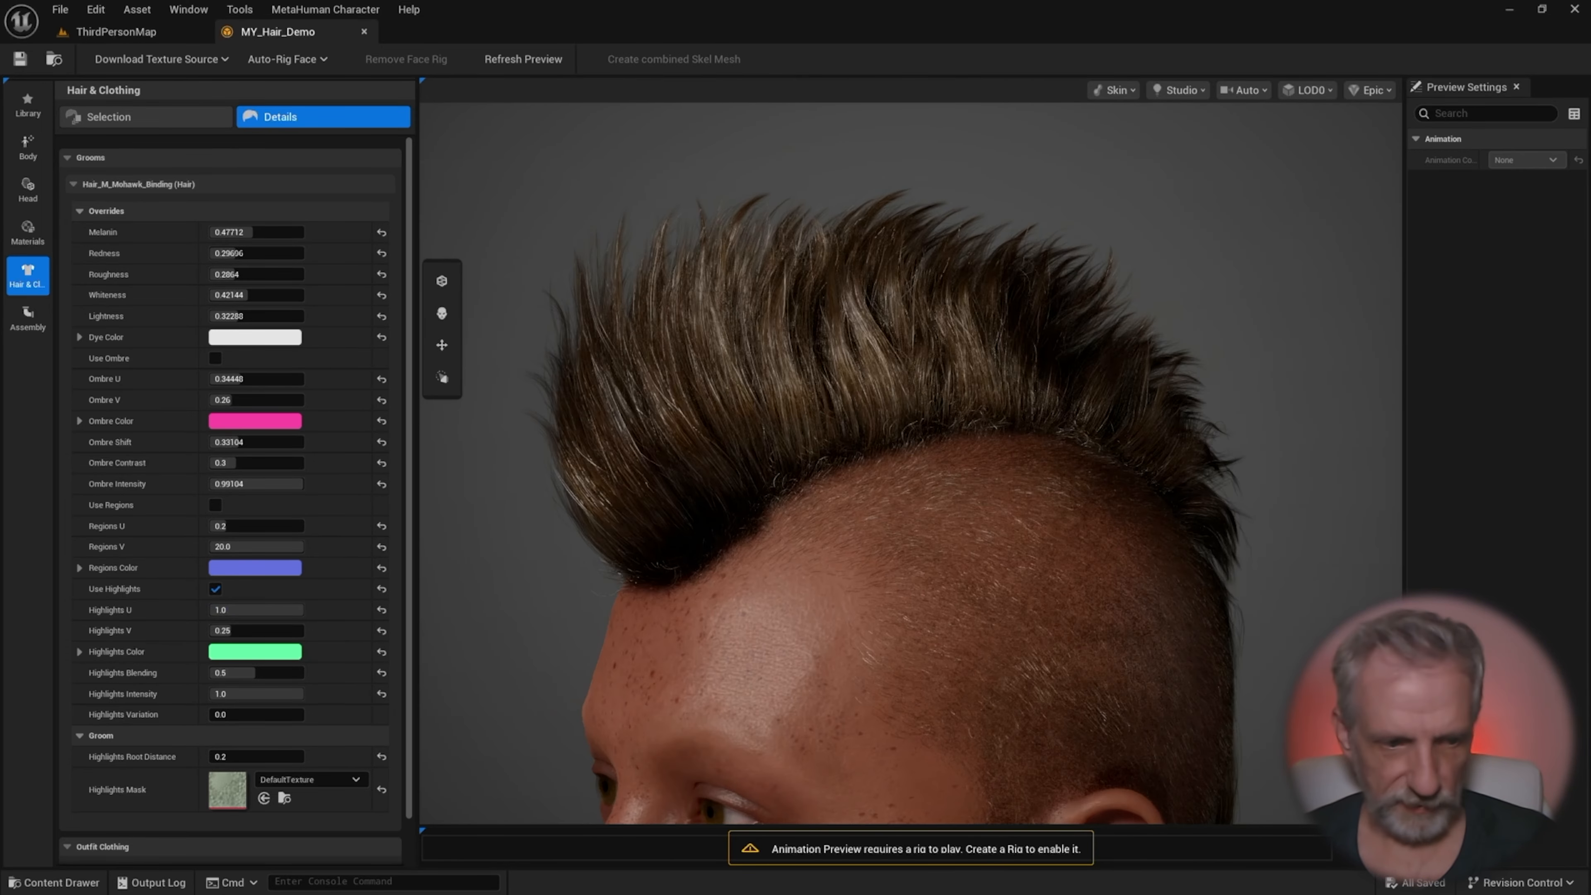
{"action": "left_click", "coordinate": [284, 610]}
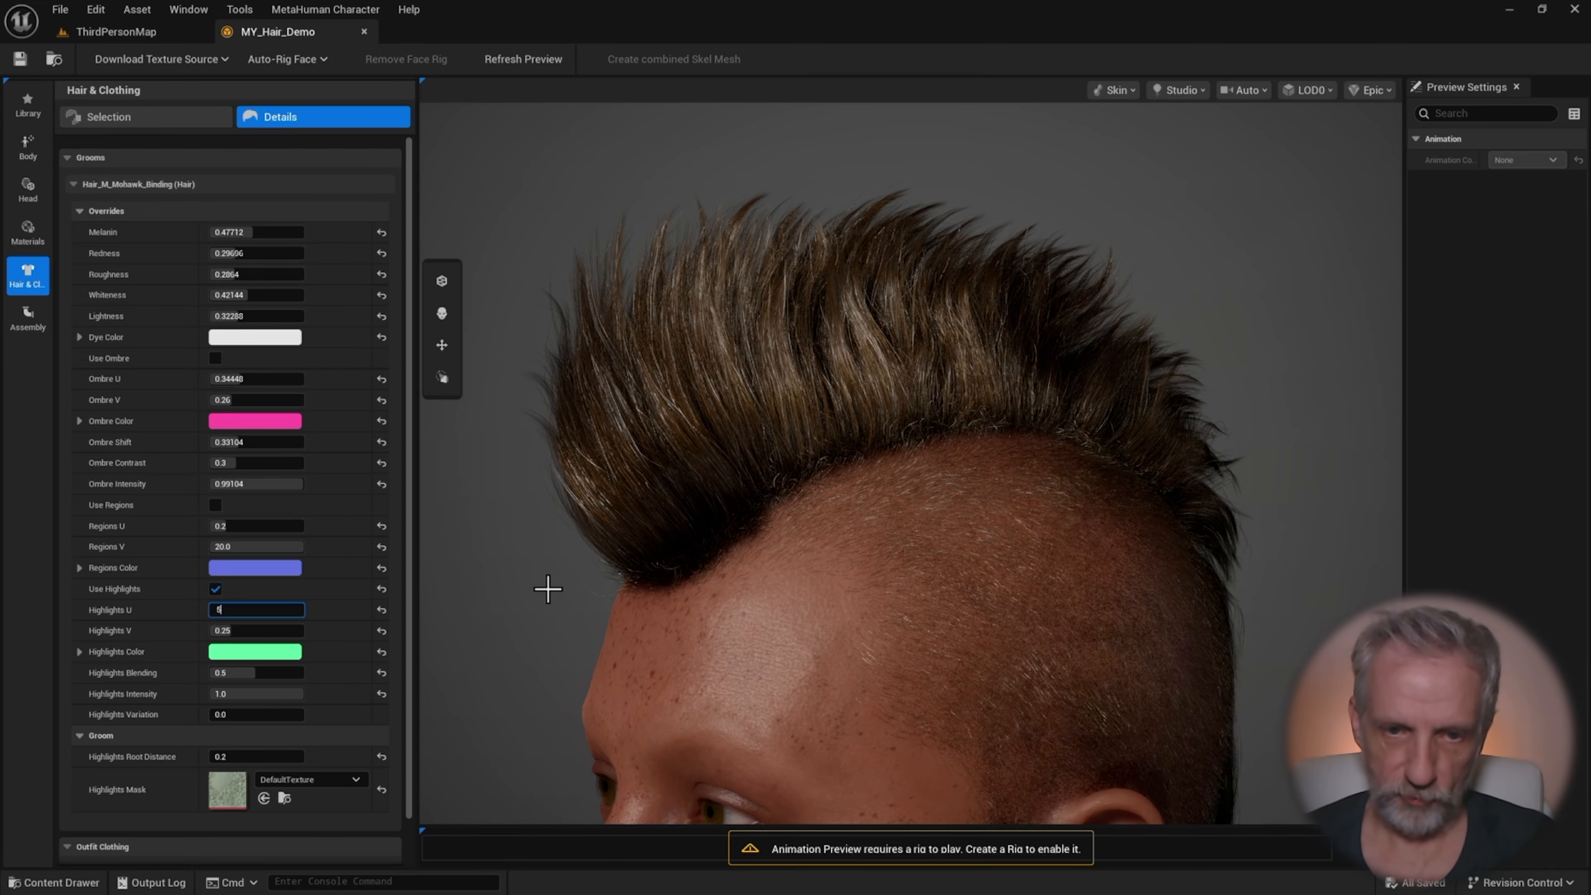
{"action": "key", "text": "Return"}
{"action": "left_click_drag", "start_coordinate": [549, 589], "coordinate": [501, 592]}
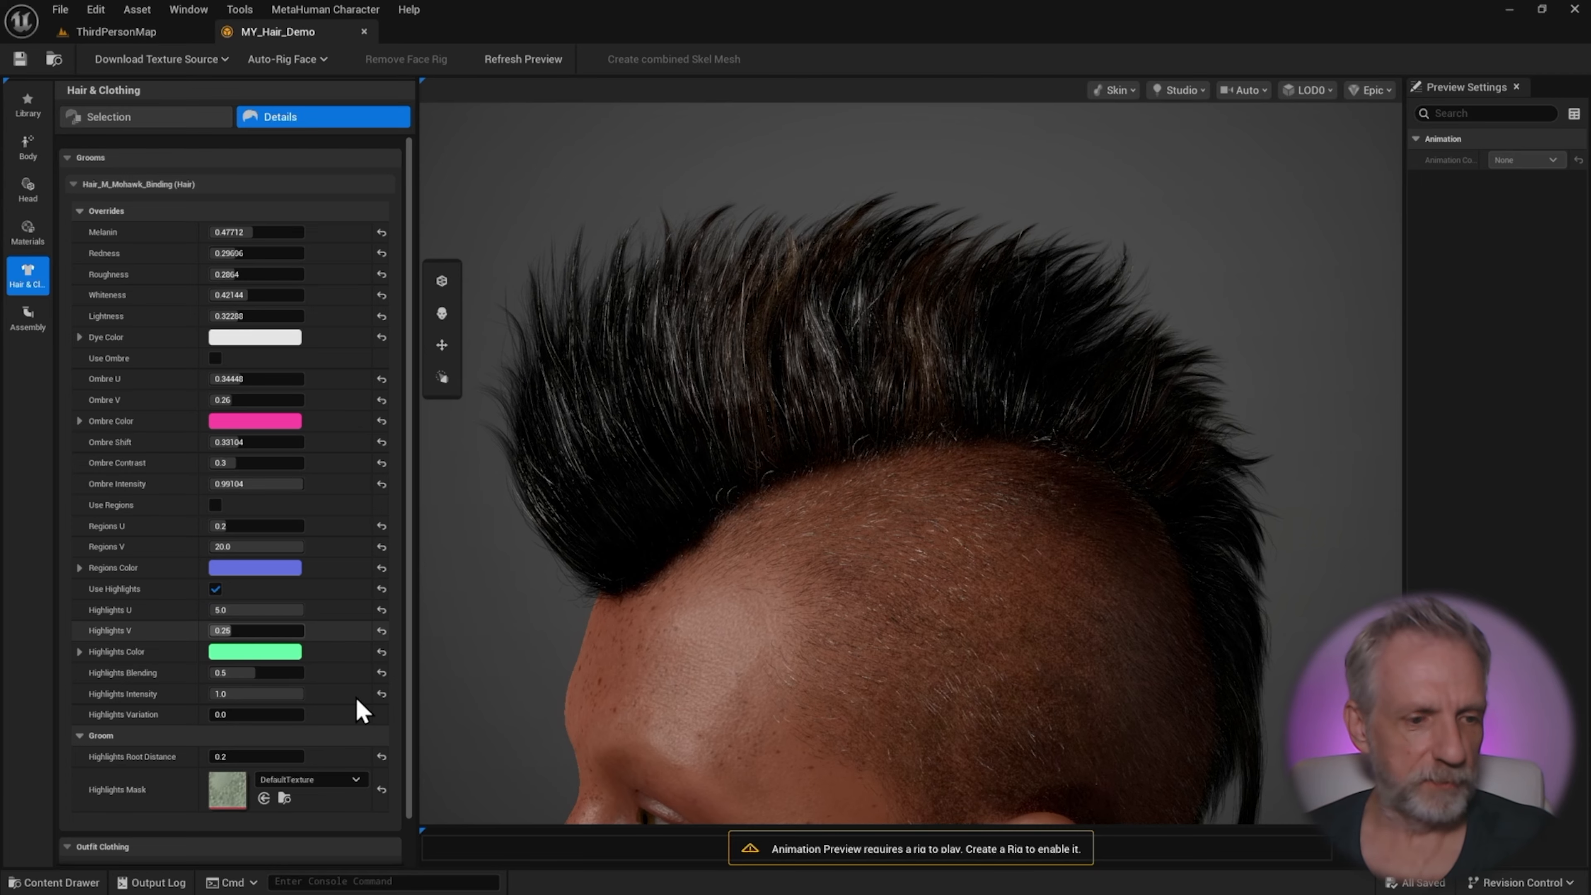
- Set the Highlights Blending to 1.0 and check the highlights around the mohawk
{"action": "left_click", "coordinate": [250, 674]}
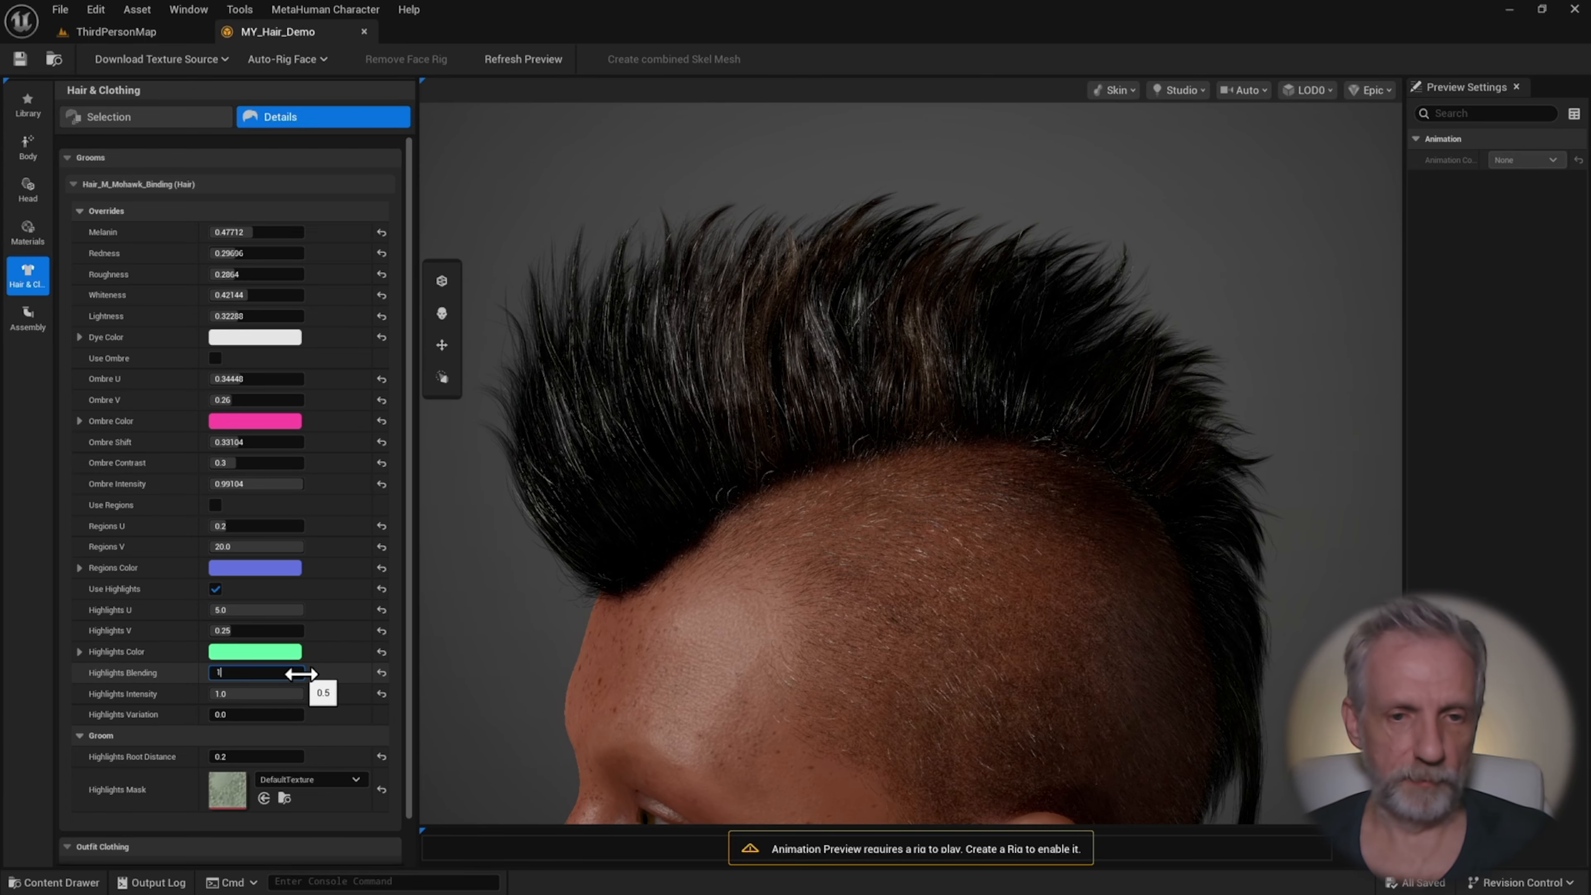
{"action": "key", "text": "Return"}
{"action": "left_click_drag", "start_coordinate": [619, 482], "coordinate": [936, 327]}
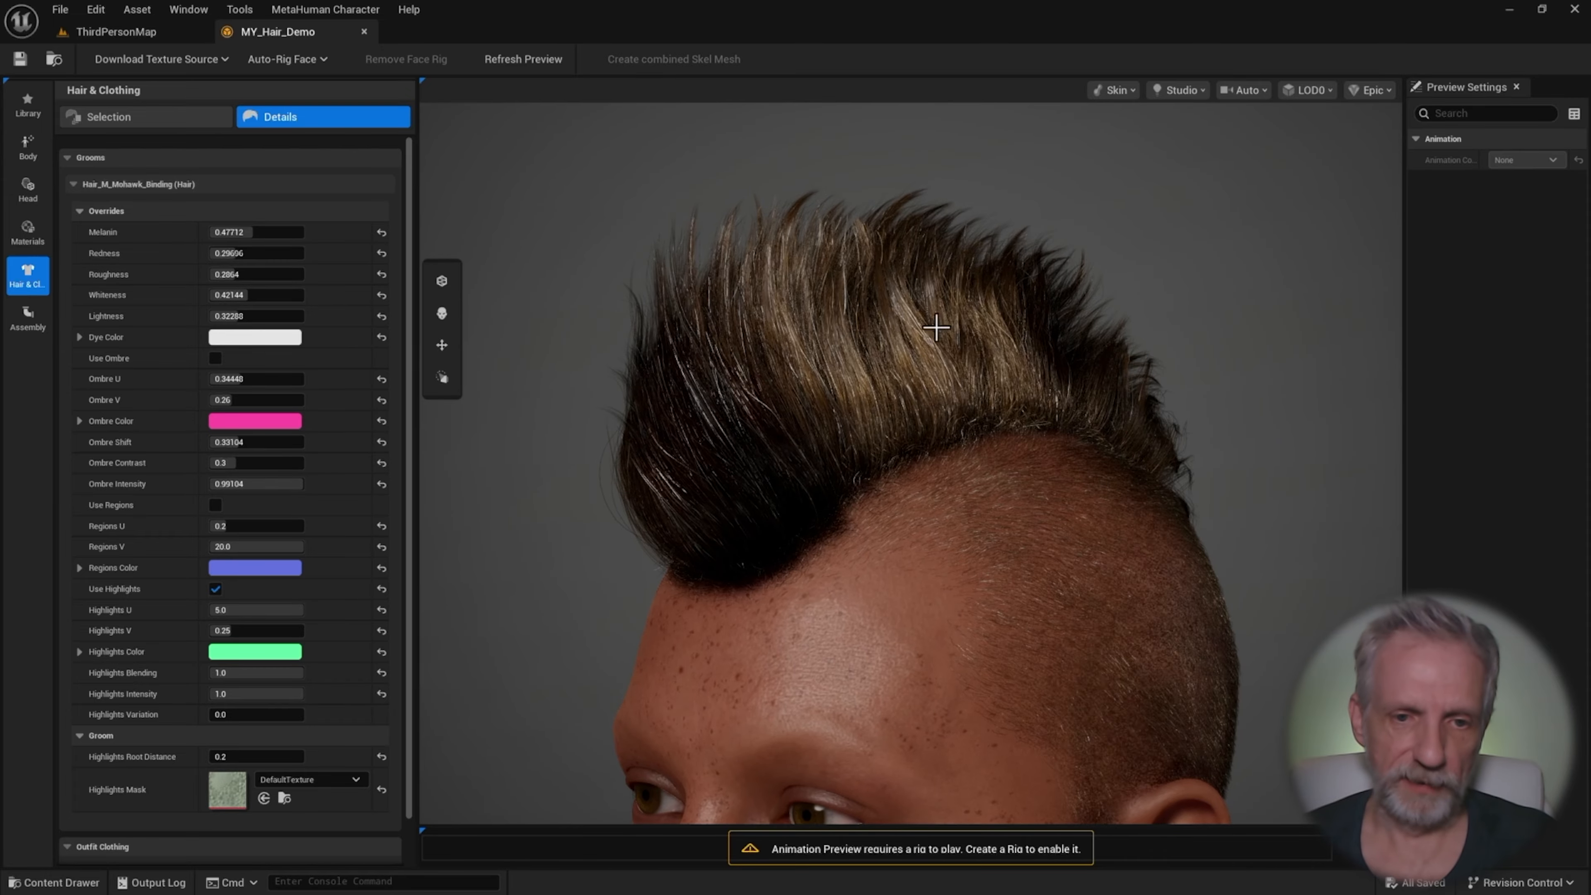
{"action": "left_click_drag", "start_coordinate": [860, 290], "coordinate": [1221, 210]}
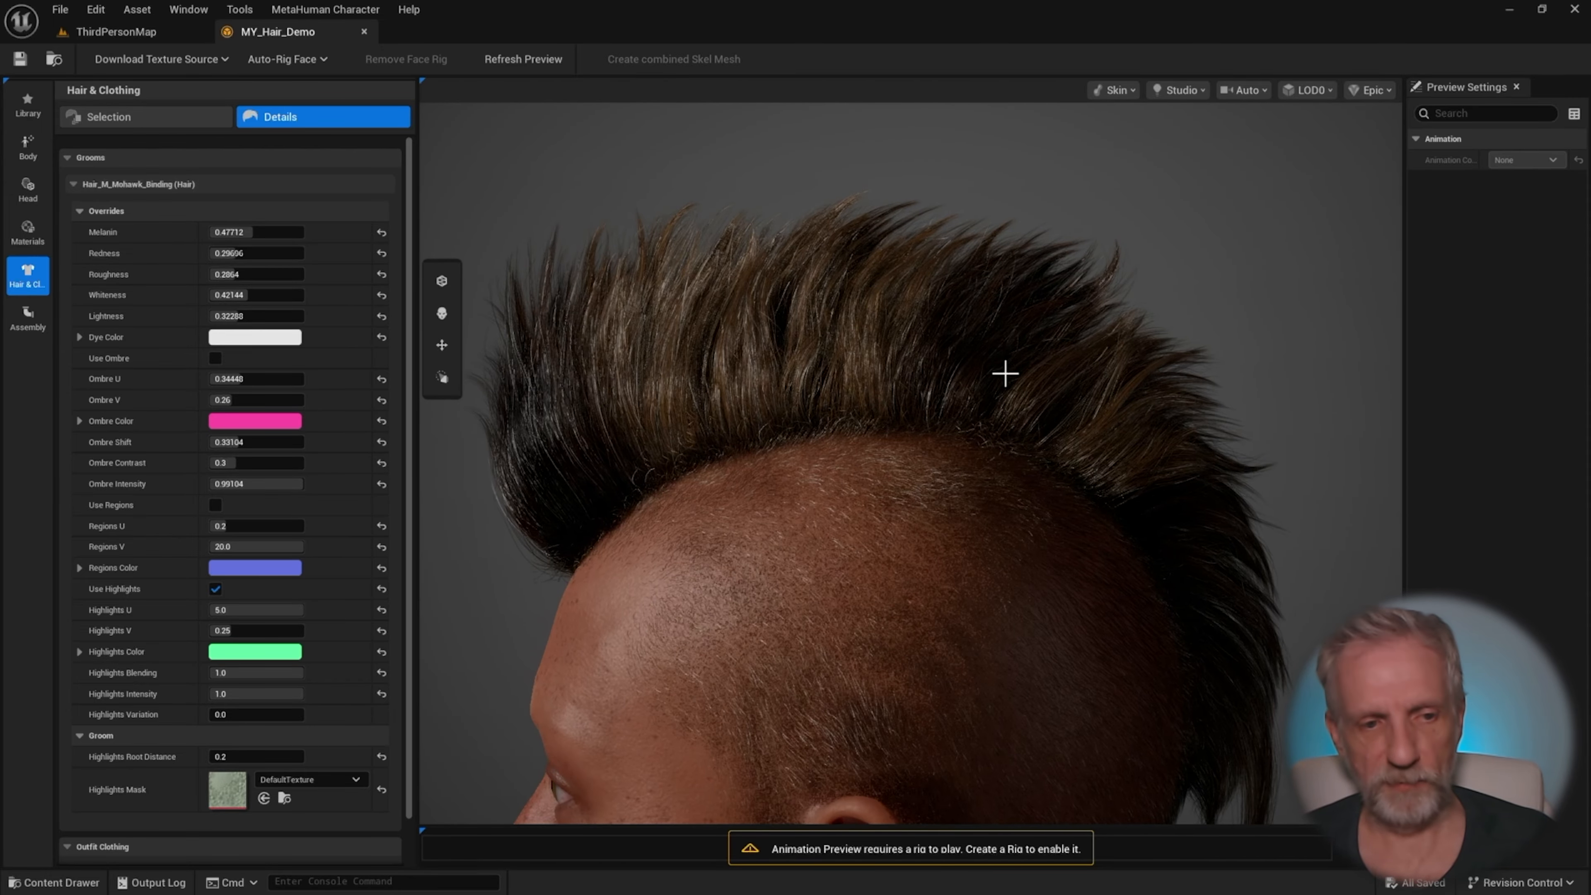
{"action": "left_click_drag", "start_coordinate": [1005, 373], "coordinate": [976, 447]}
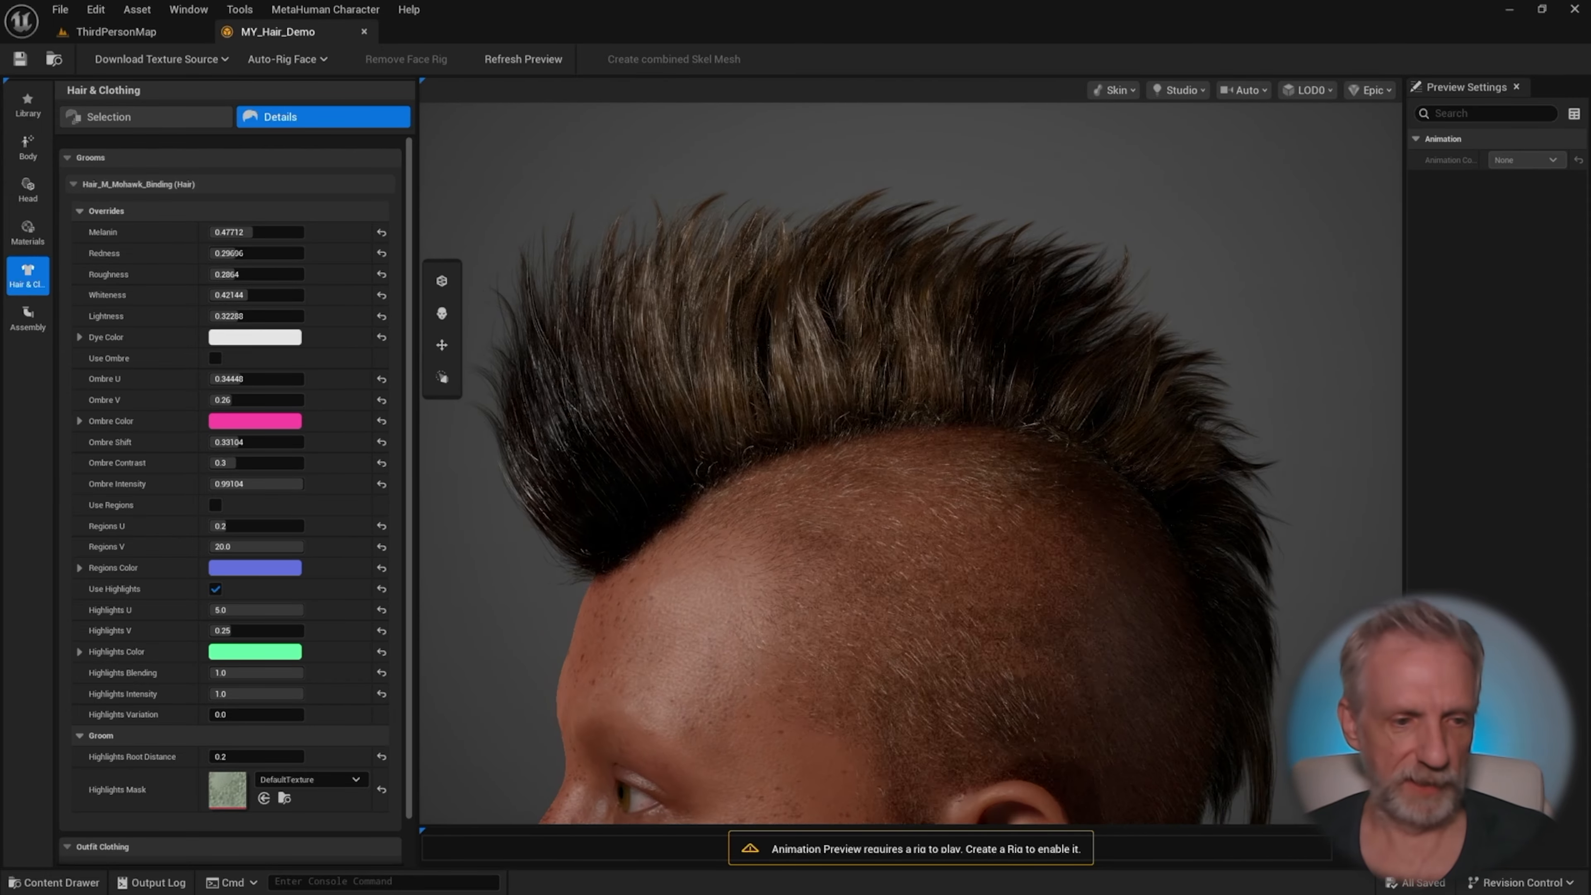
- Try a Highlights Blending of 2.0 and restore it to 1.0
{"action": "left_click", "coordinate": [275, 694]}
{"action": "left_click", "coordinate": [279, 674]}
{"action": "type", "text": "2"}
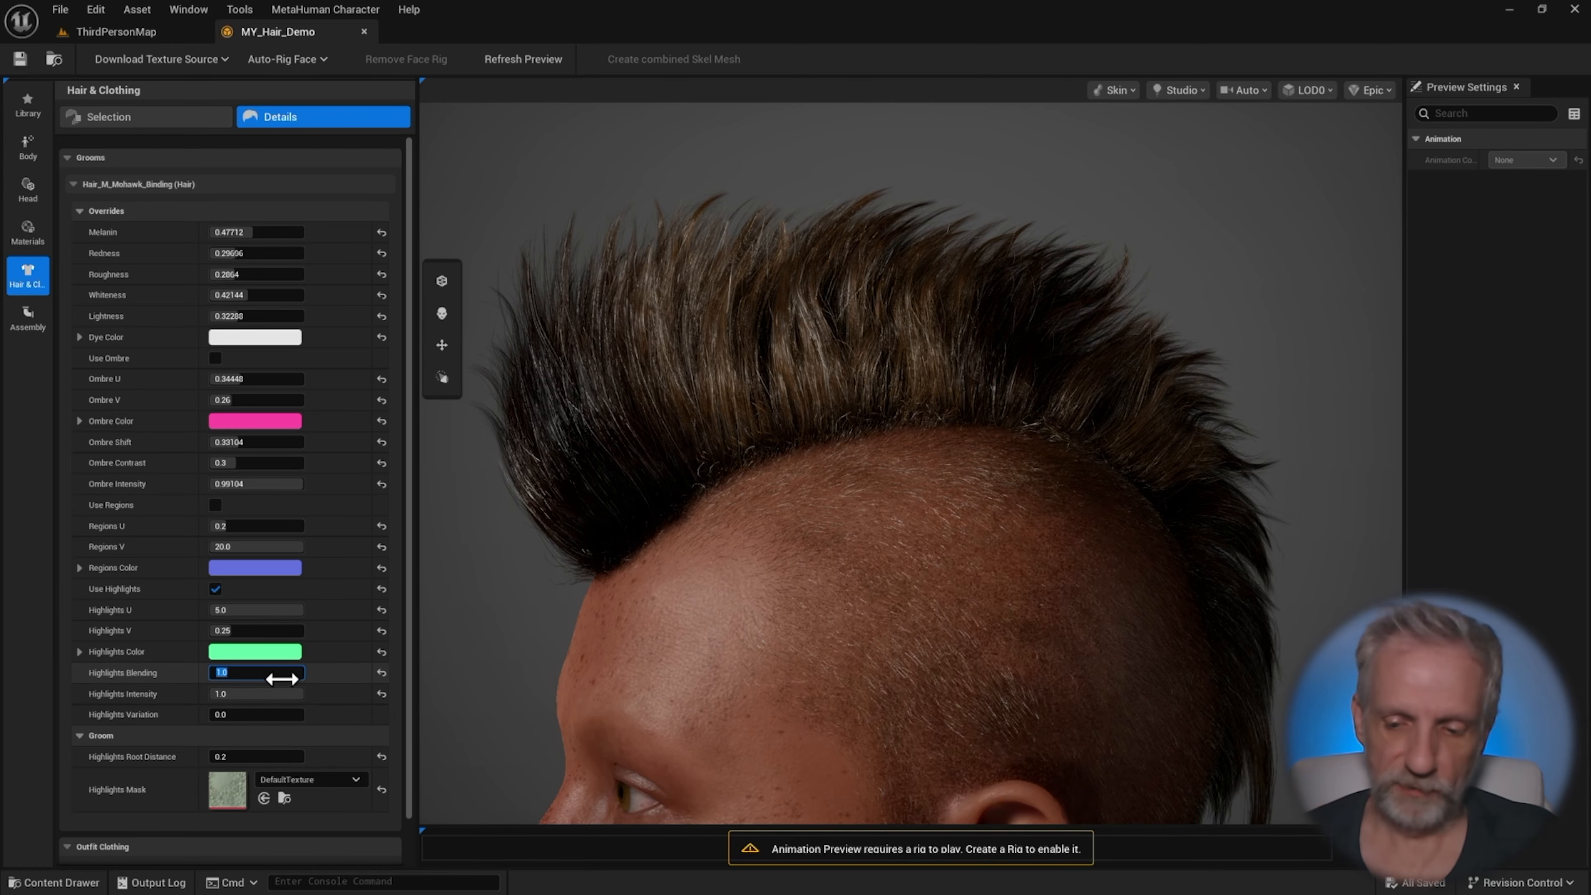
{"action": "key", "text": "Return"}
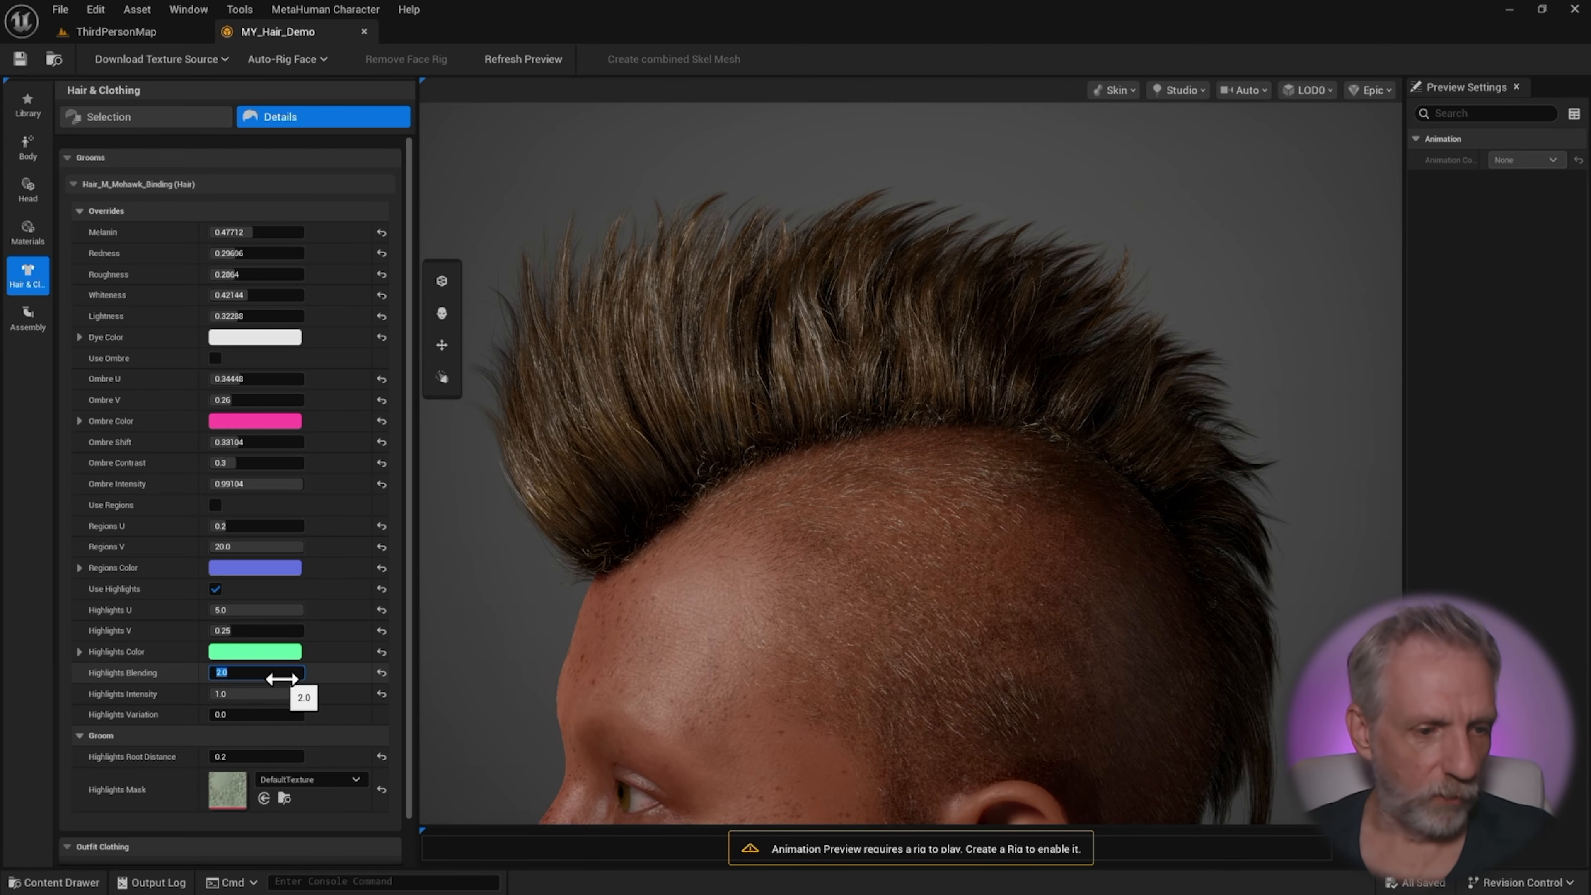
{"action": "key", "text": "Return"}
{"action": "left_click_drag", "start_coordinate": [604, 412], "coordinate": [702, 412]}
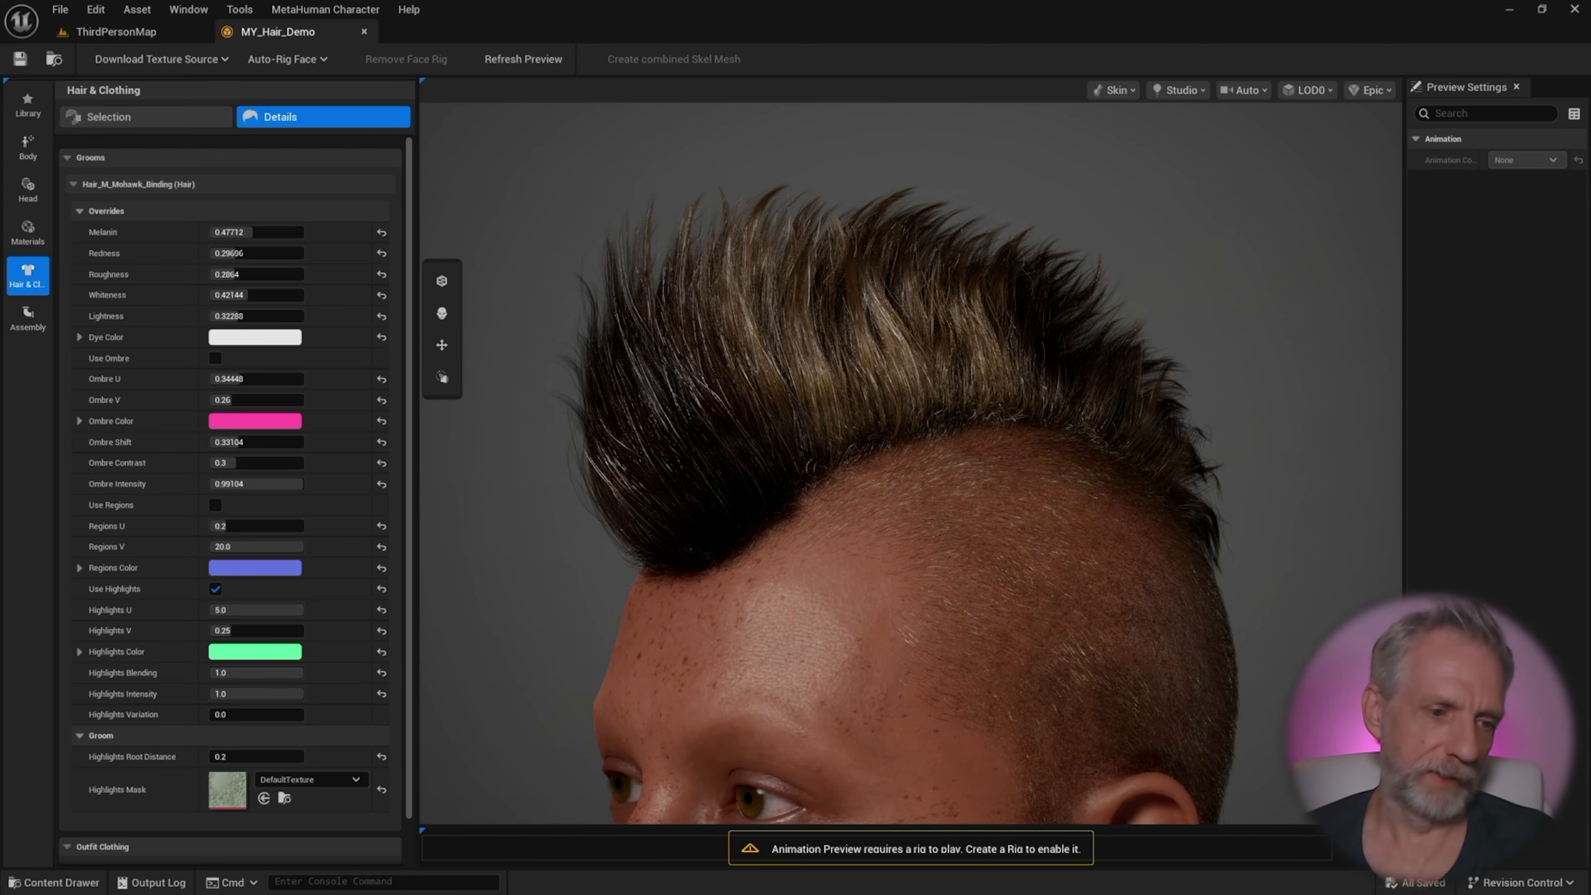
- Try a higher Highlights V and restore it to 0.25
{"action": "mouse_move", "coordinate": [236, 630]}
{"action": "left_mouse_down"}
{"action": "mouse_move", "coordinate": [267, 631]}
{"action": "mouse_move", "coordinate": [248, 630]}
{"action": "left_mouse_up"}
{"action": "type", "text": "3"}
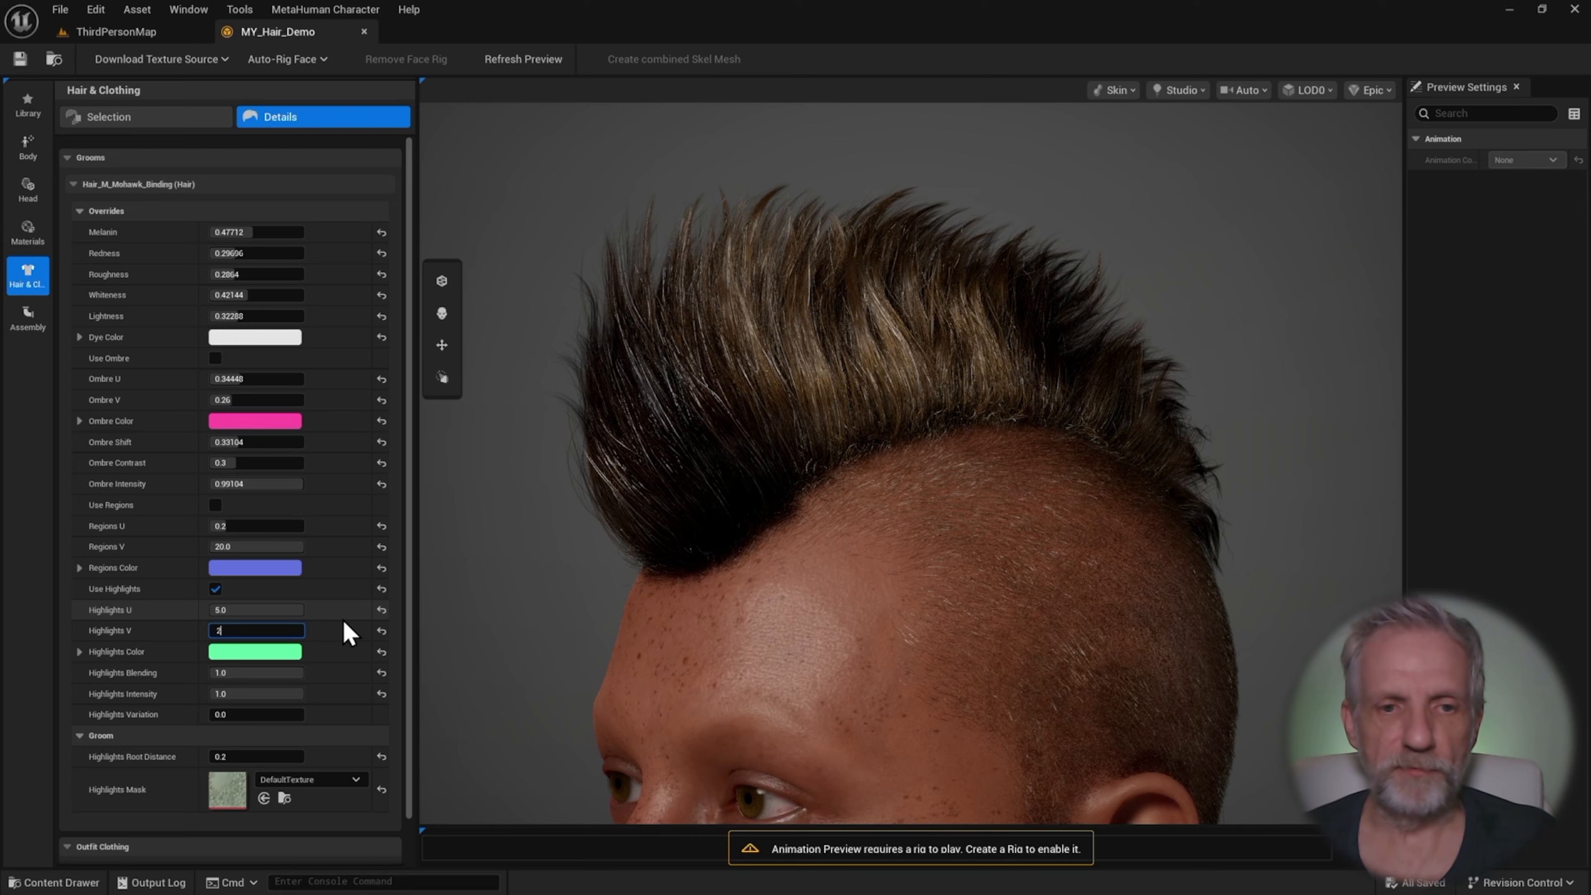
{"action": "key", "text": "Return"}
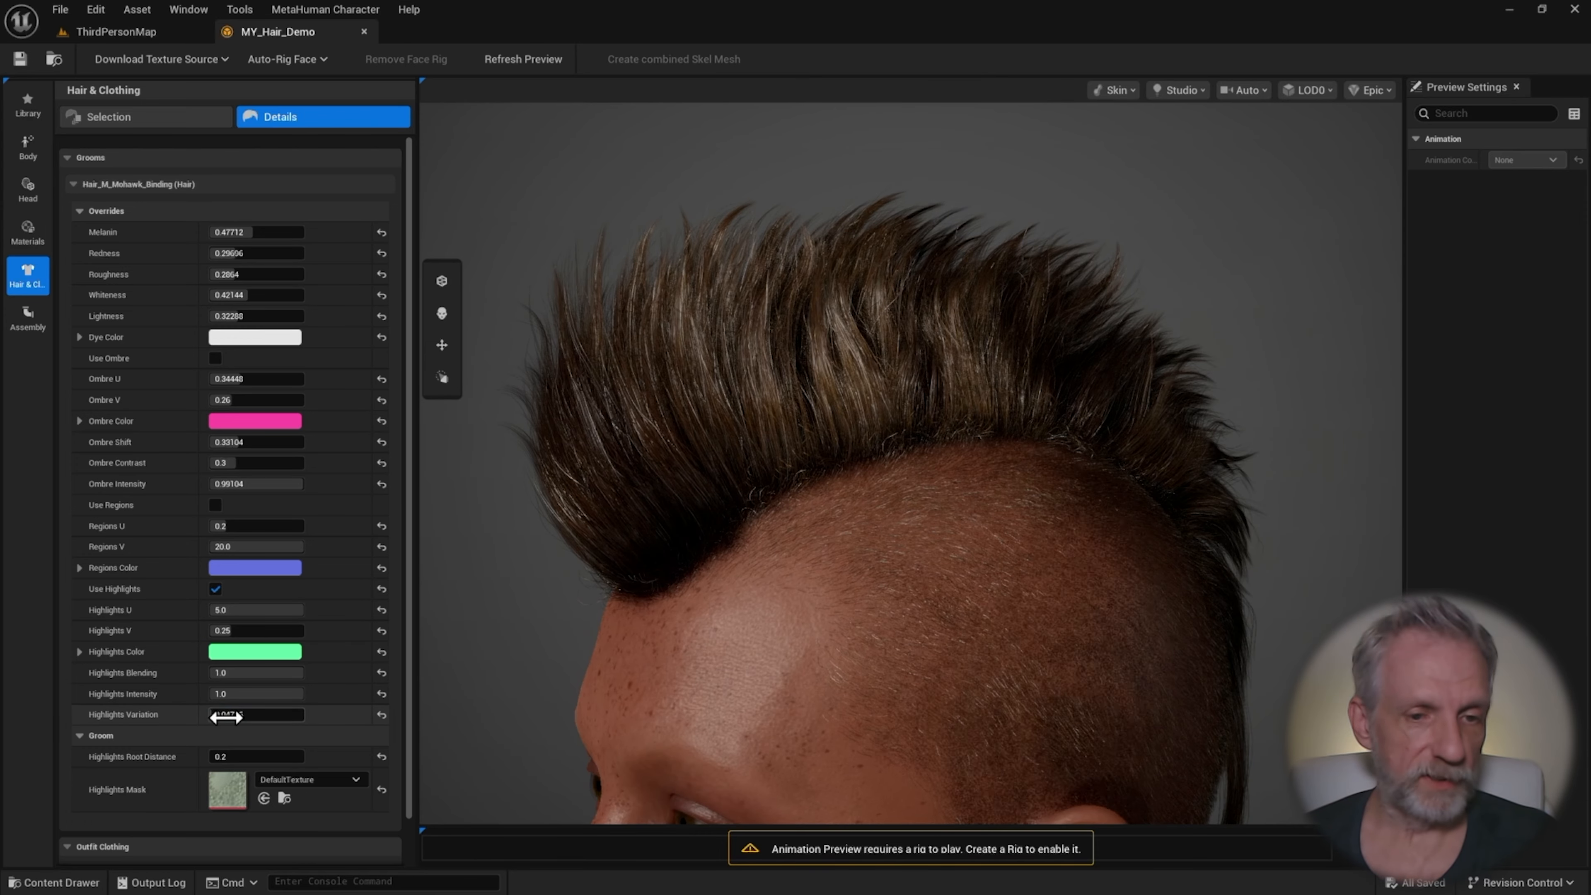
- Adjust Highlights Variation through 0.8416 and 0.73664 to 0.908161, testing Highlights U at 0.25 before restoring 5.0
{"action": "left_click_drag", "start_coordinate": [216, 714], "coordinate": [286, 716]}
{"action": "left_click", "coordinate": [285, 610]}
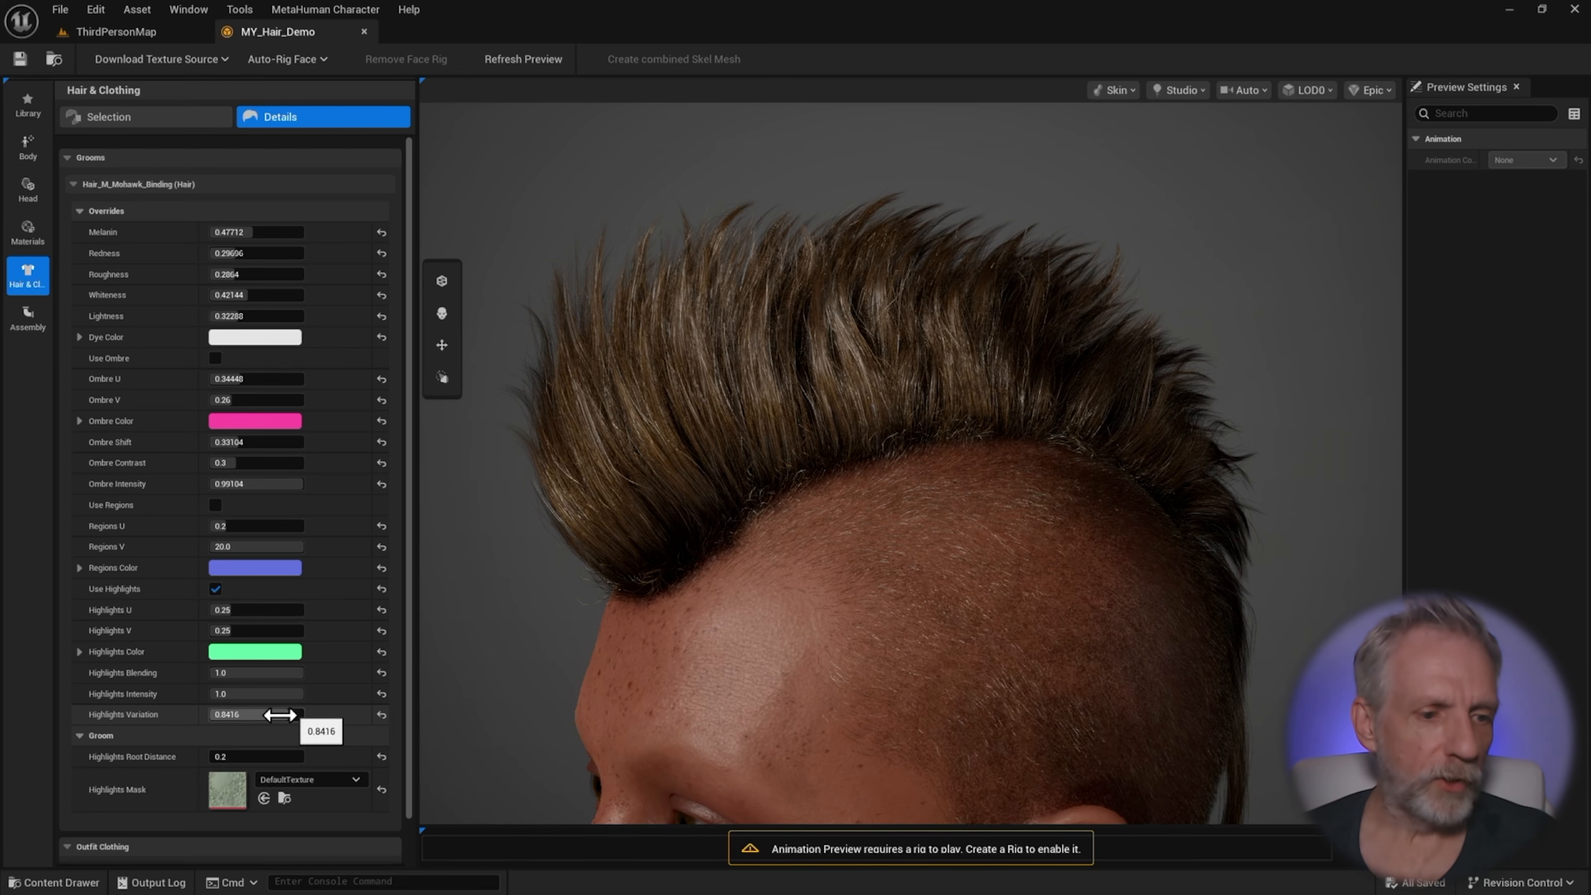
{"action": "left_click_drag", "start_coordinate": [275, 714], "coordinate": [307, 715]}
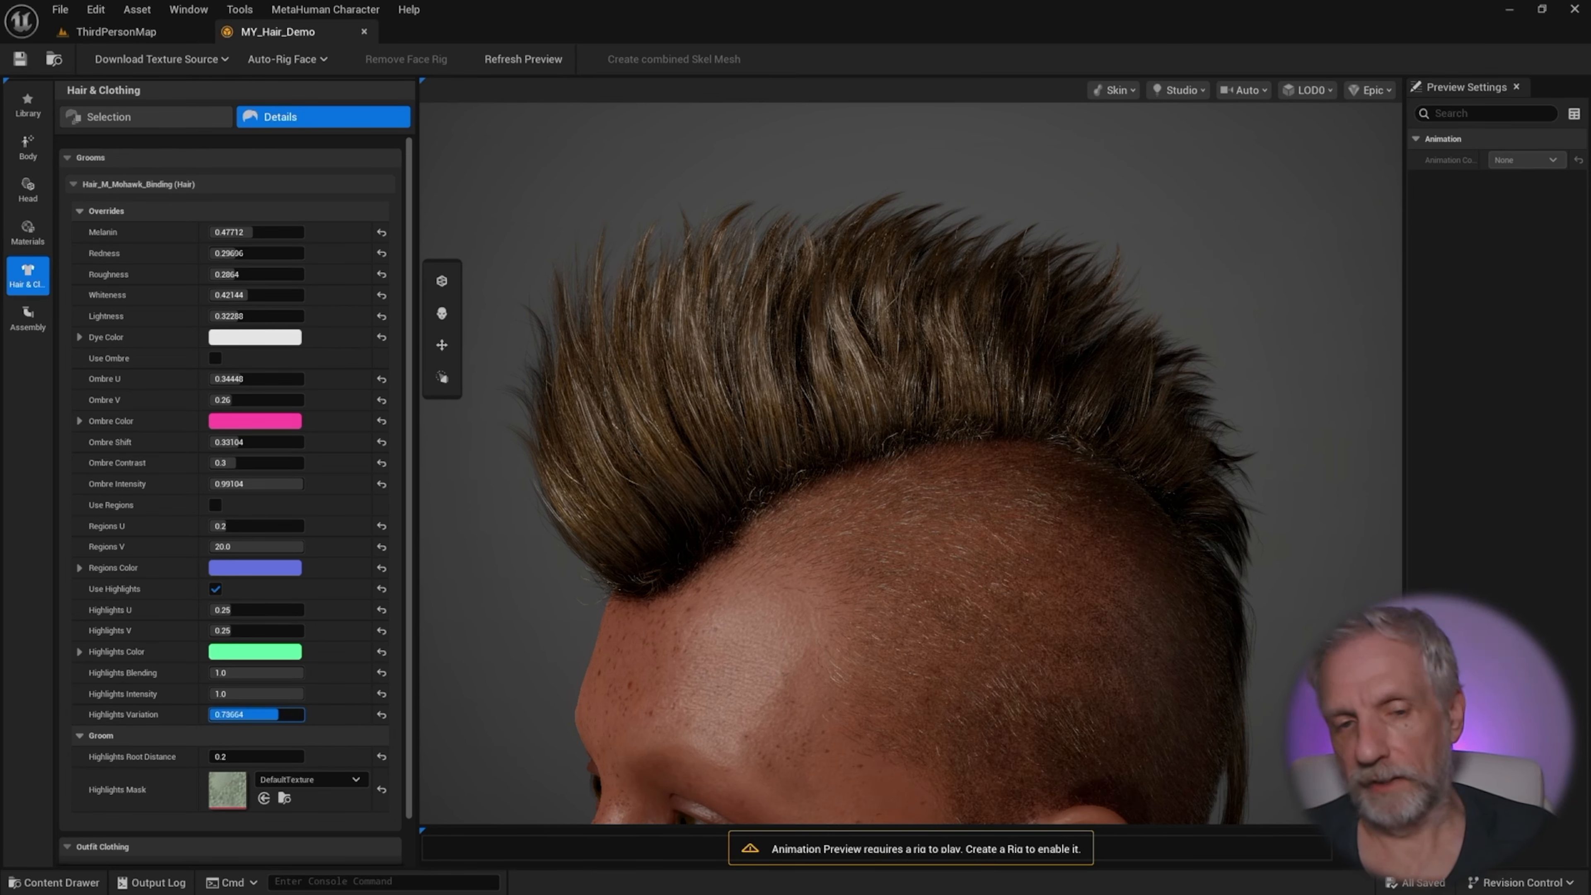
{"action": "left_click", "coordinate": [267, 610]}
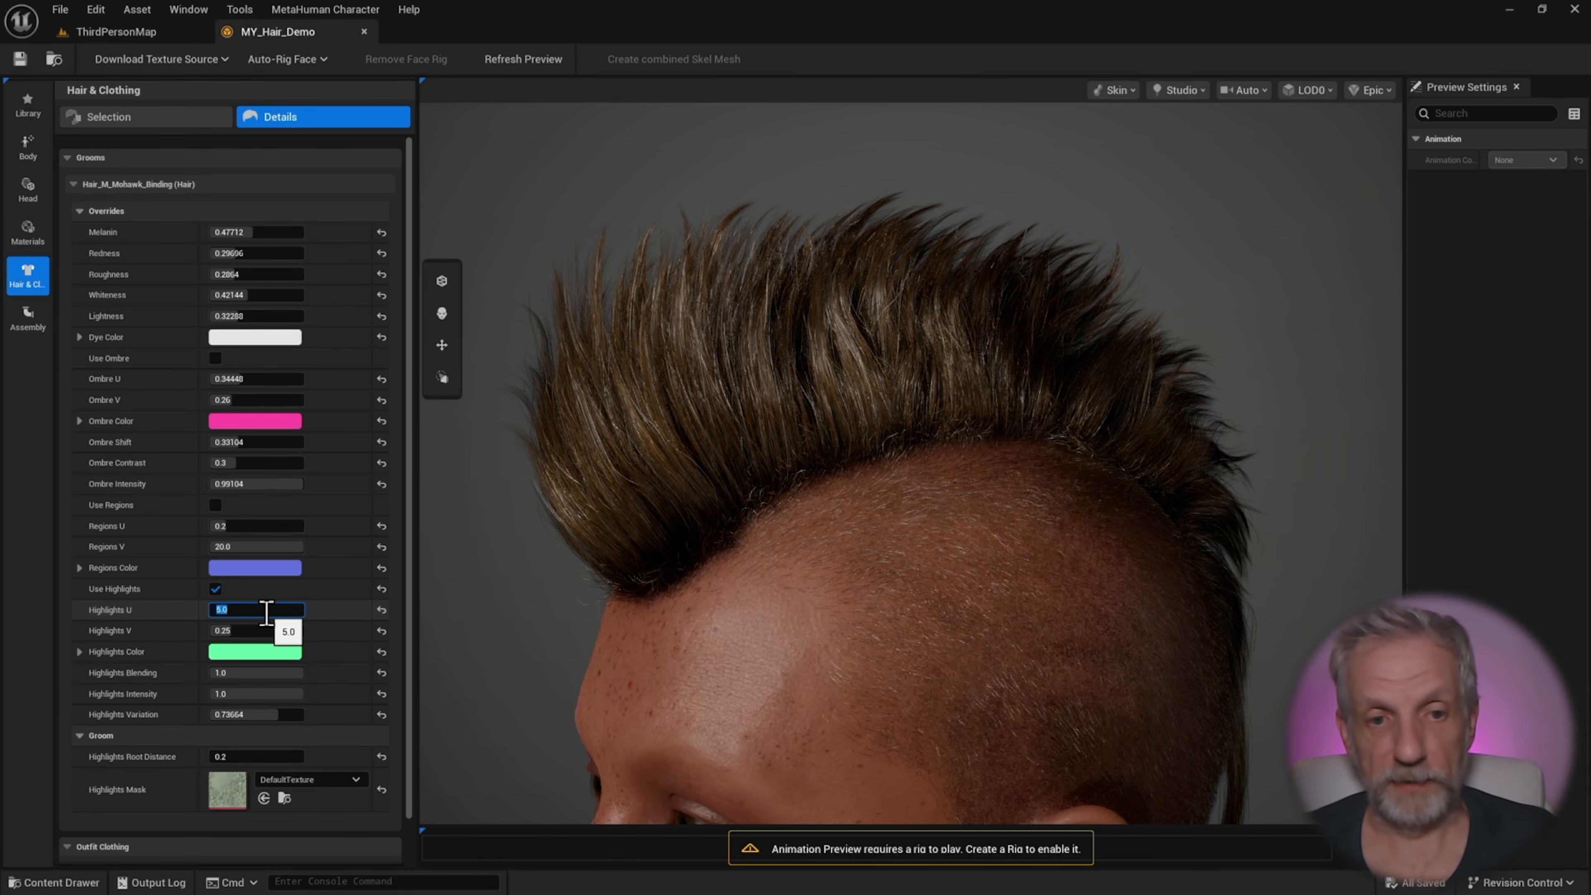
{"action": "mouse_move", "coordinate": [283, 715]}
{"action": "left_mouse_down"}
{"action": "mouse_move", "coordinate": [304, 715]}
{"action": "mouse_move", "coordinate": [272, 714]}
{"action": "left_mouse_up"}
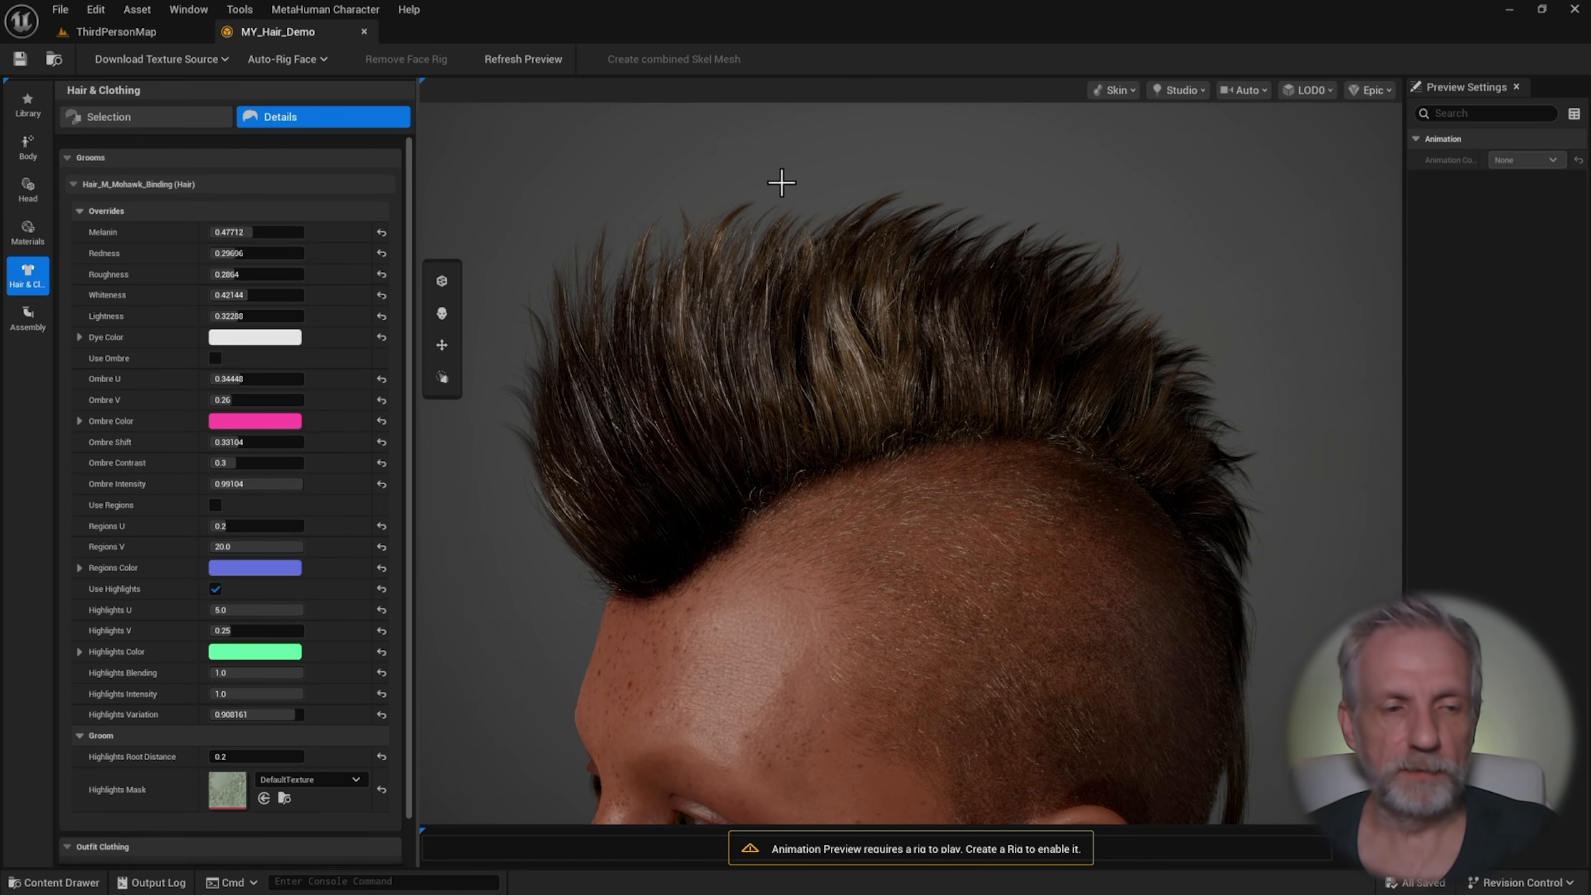
- Enable Use Ombre and Use Regions in combination with the highlights
{"action": "left_click", "coordinate": [215, 358]}
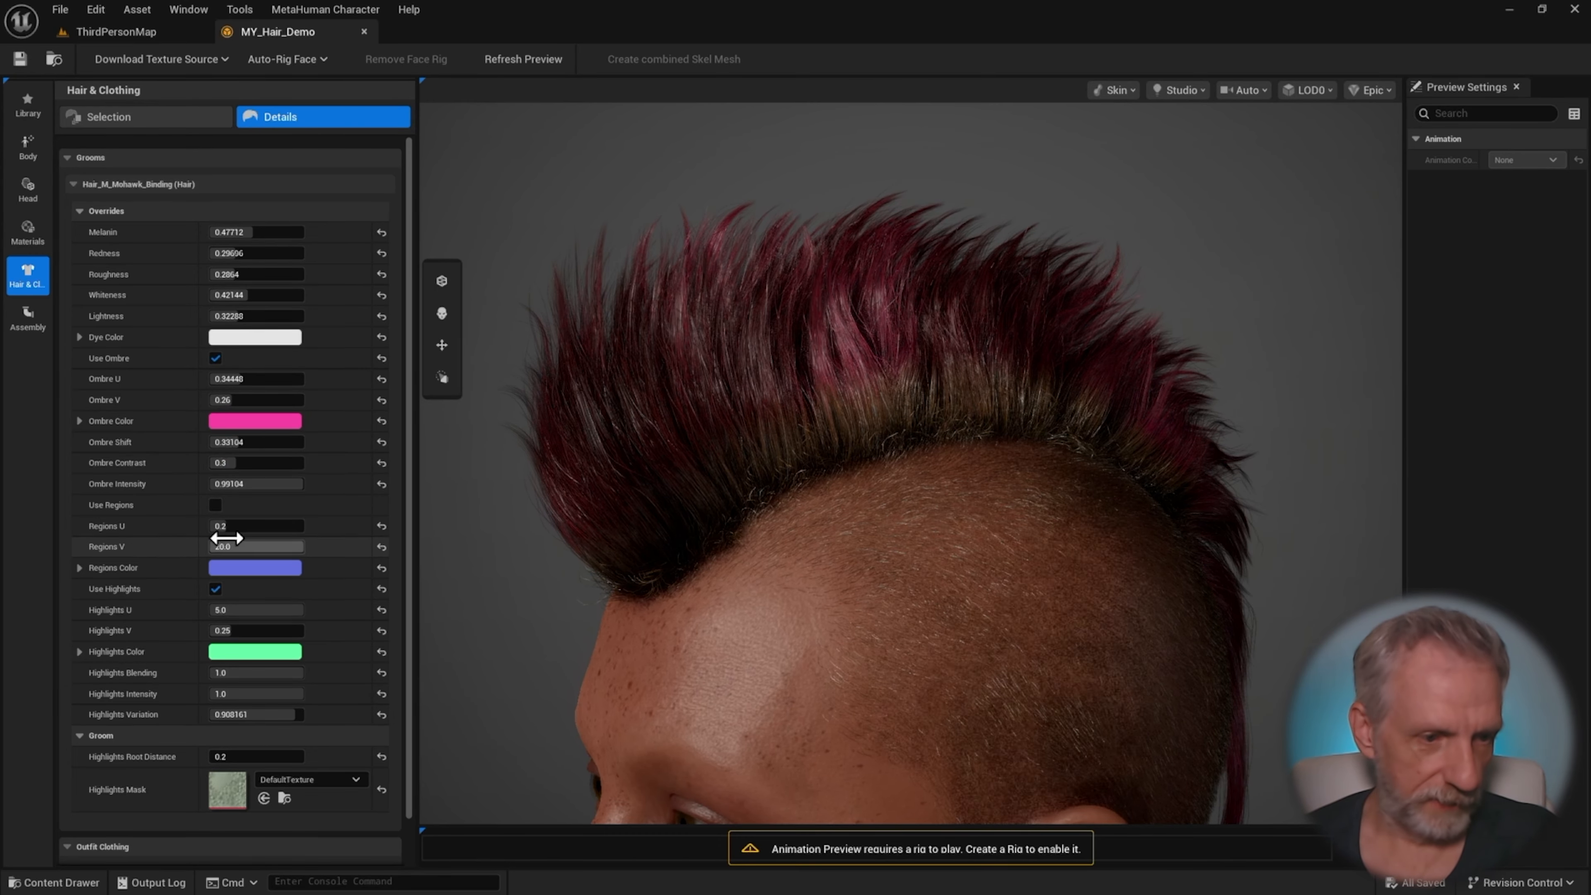
{"action": "left_click", "coordinate": [216, 504]}
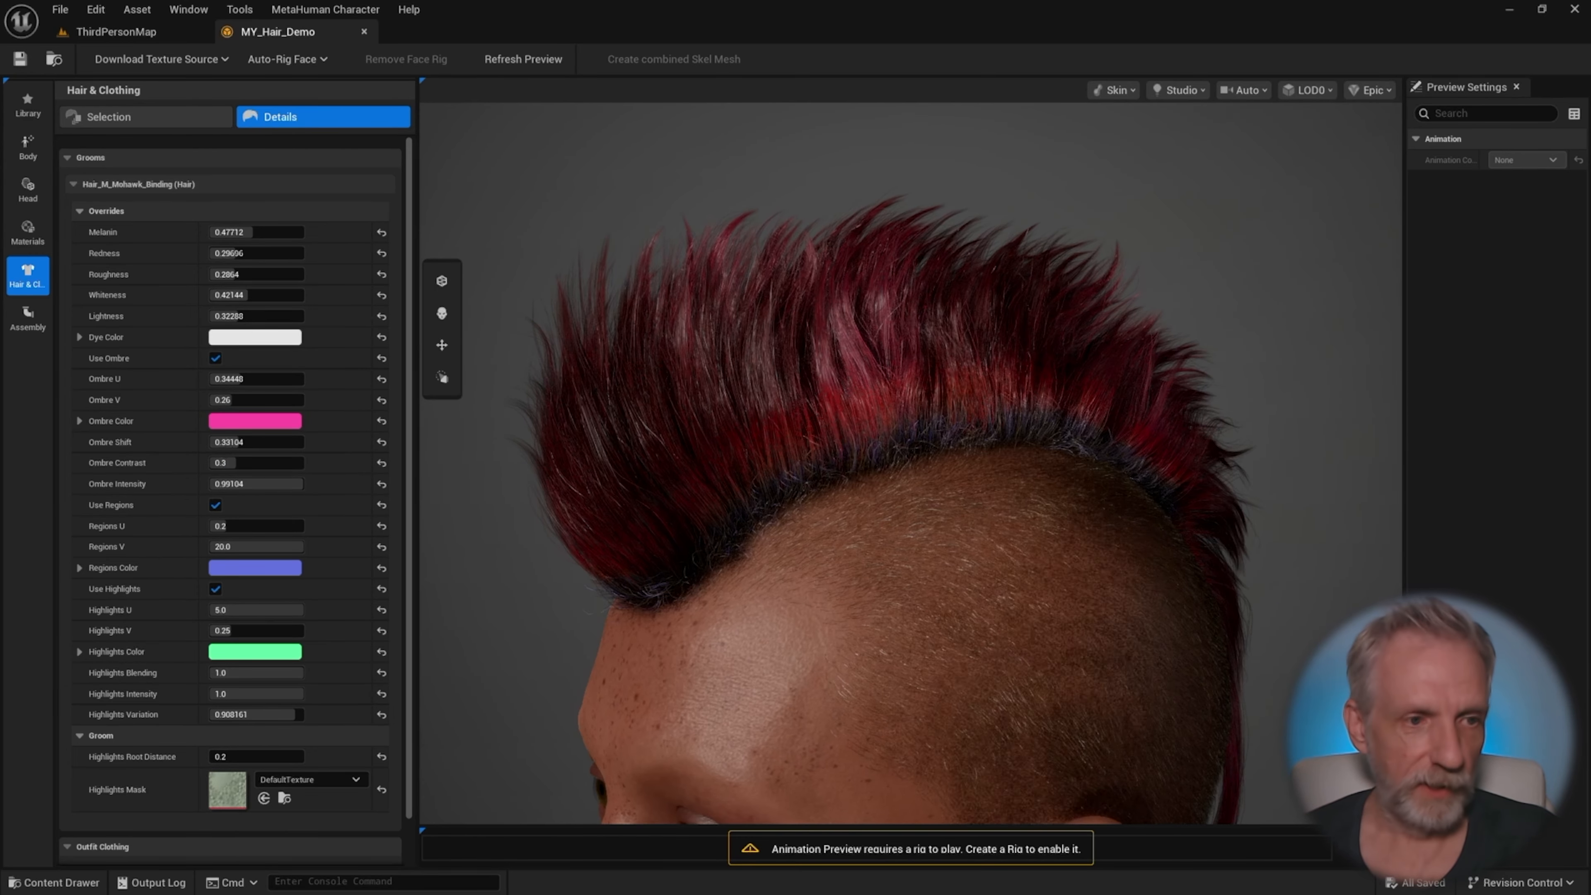
- Change the mohawk's Dye Color to a pale yellow (E4E296FF), then make it a more saturated yellow
{"action": "left_click", "coordinate": [275, 339]}
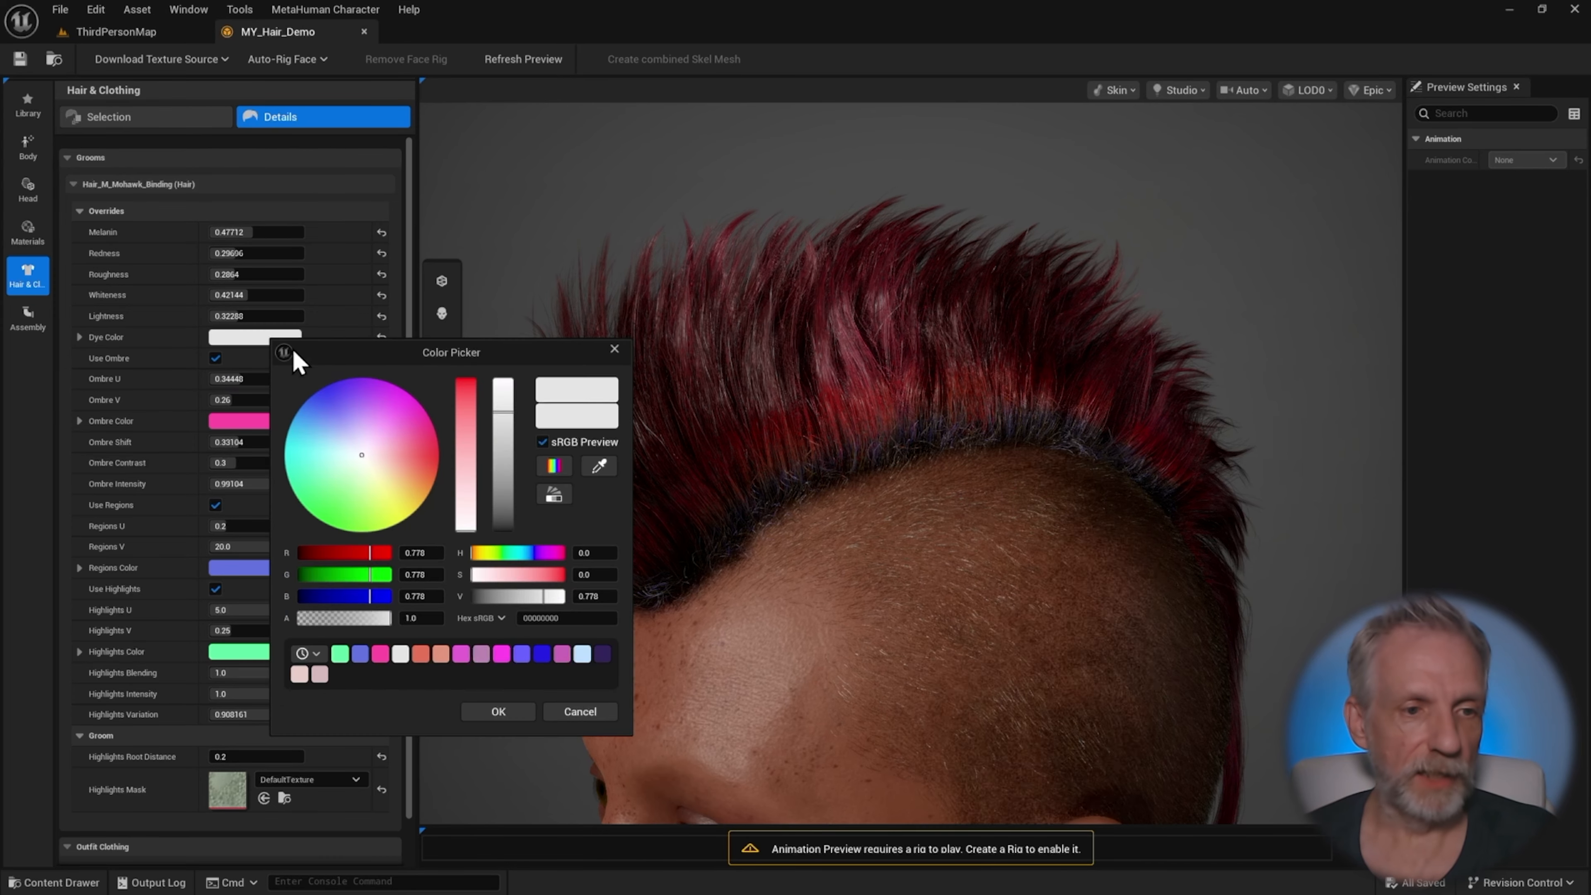
{"action": "left_click_drag", "start_coordinate": [362, 455], "coordinate": [387, 495]}
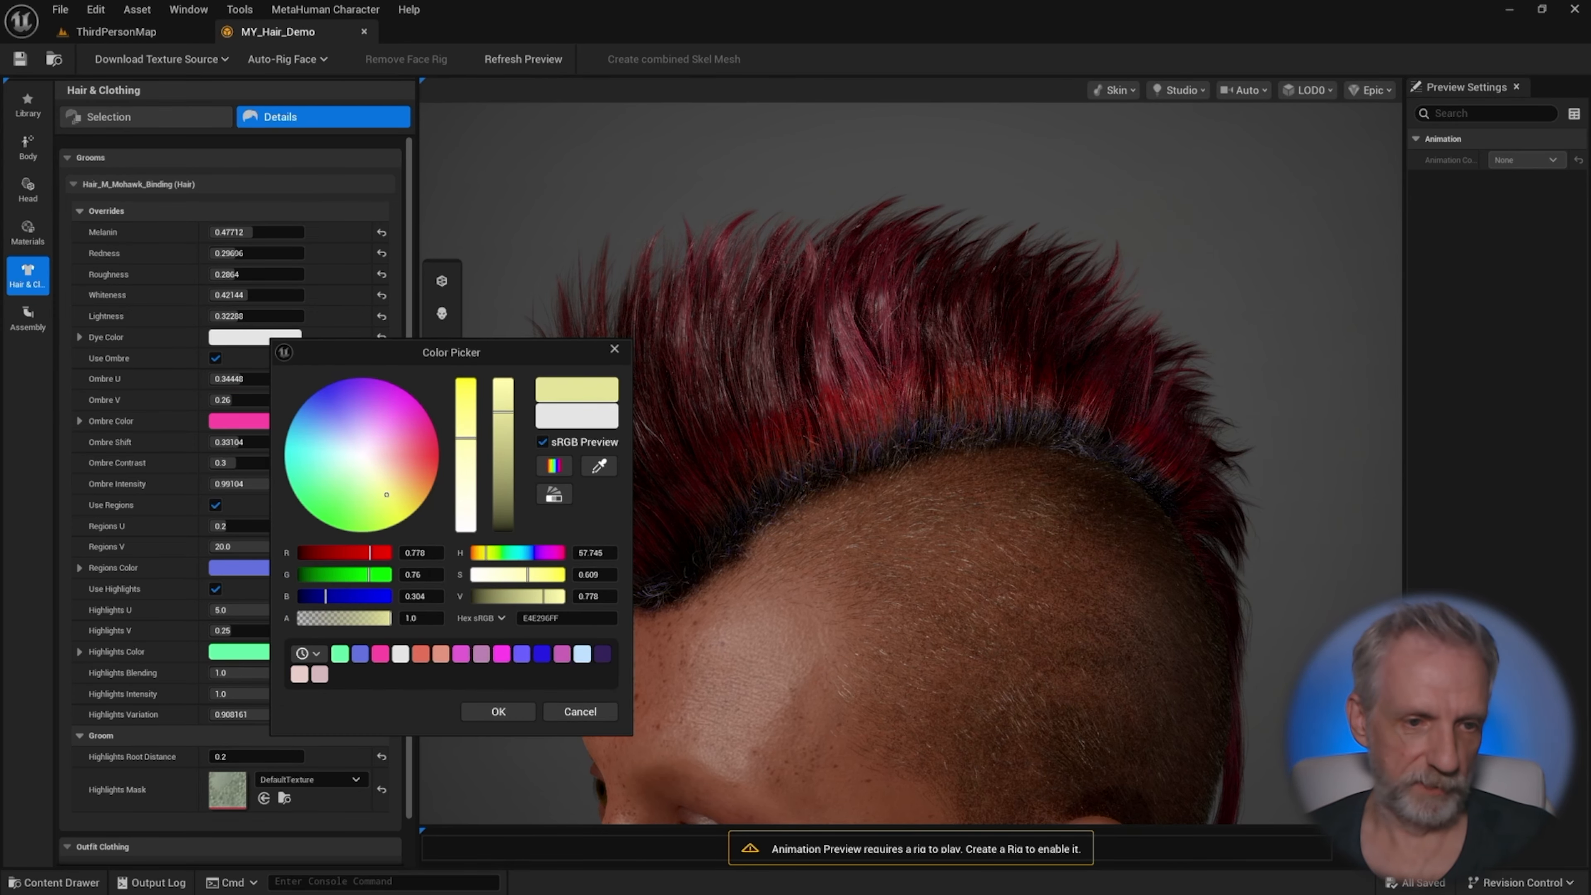
{"action": "left_click", "coordinate": [505, 713]}
{"action": "left_click_drag", "start_coordinate": [867, 517], "coordinate": [905, 517]}
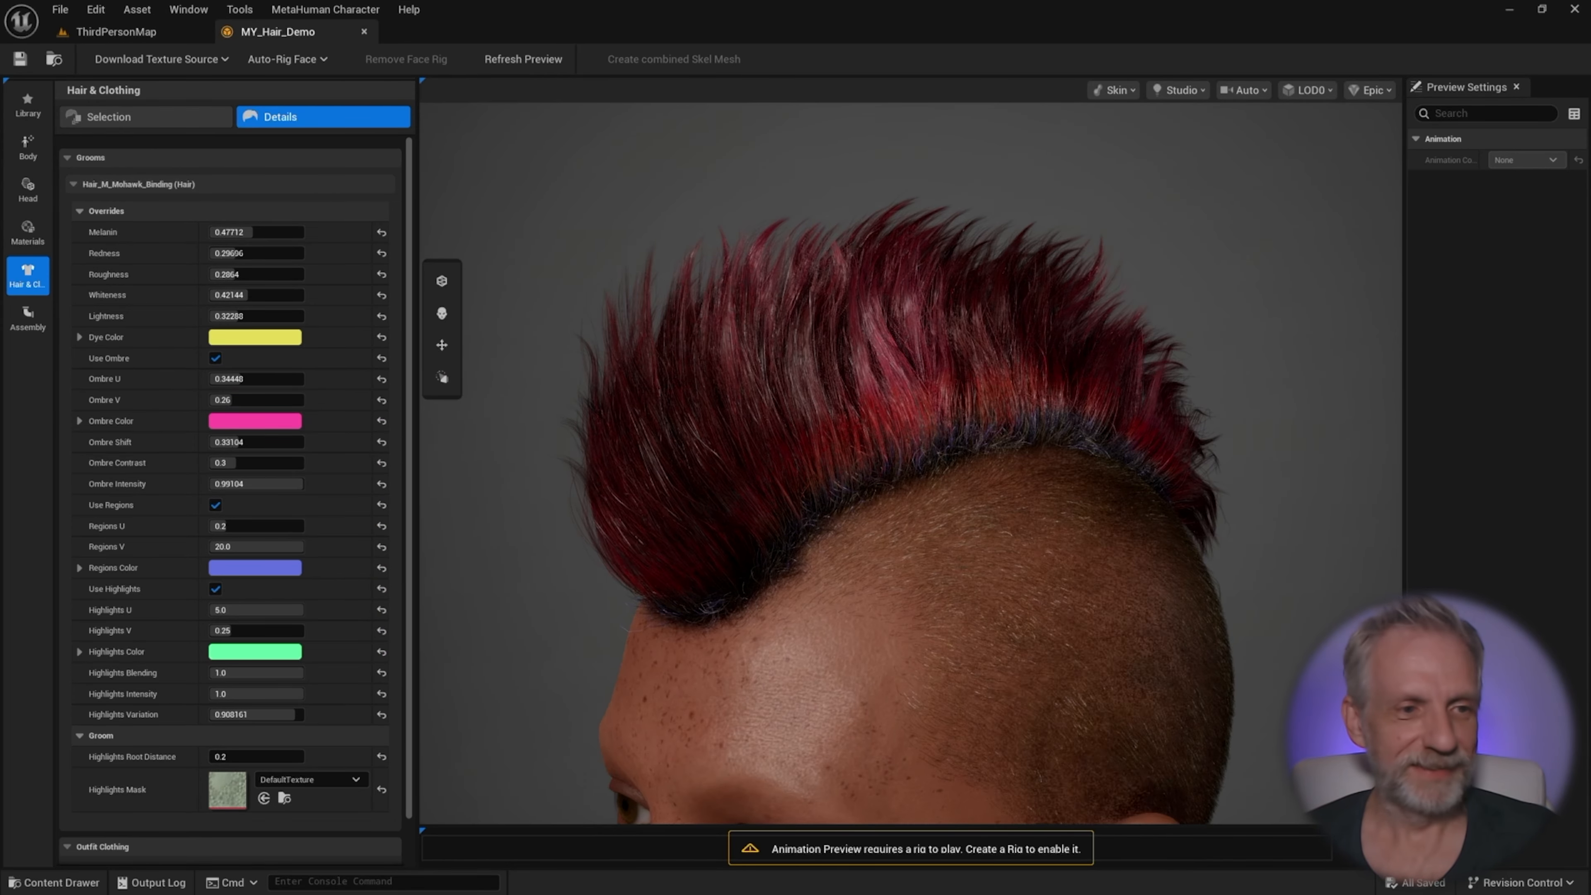
{"action": "left_click", "coordinate": [242, 342]}
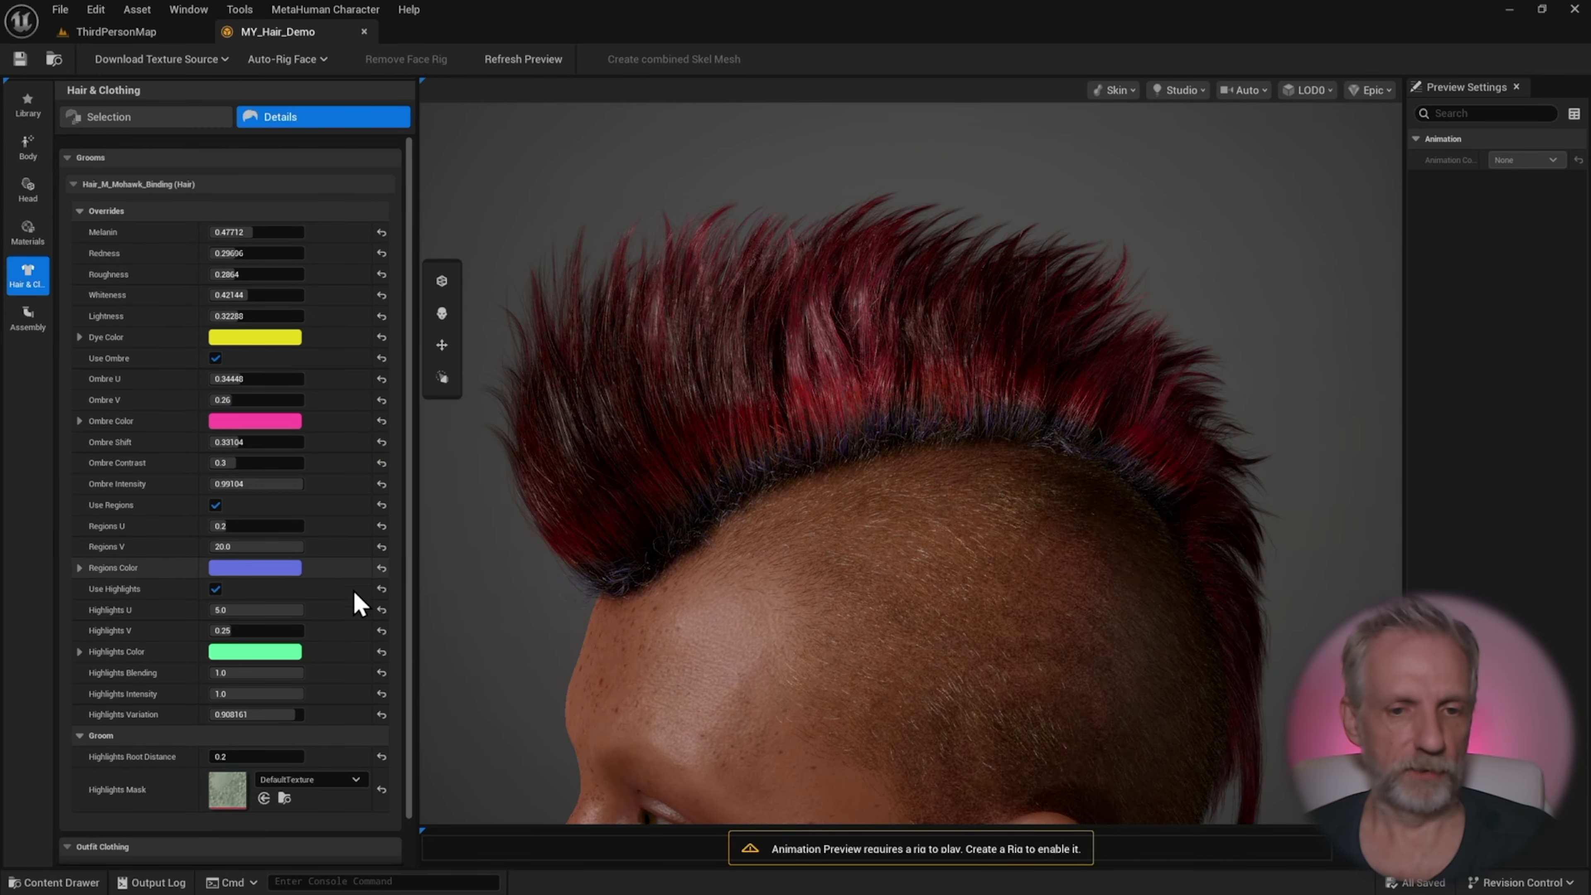
- Rotate the Studio light rig around the character to examine the mohawk's colours under different light directions
{"action": "scroll", "coordinate": [887, 518], "scroll_direction": "down", "scroll_amount": 3}
{"action": "left_click_drag", "start_coordinate": [887, 519], "coordinate": [977, 519]}
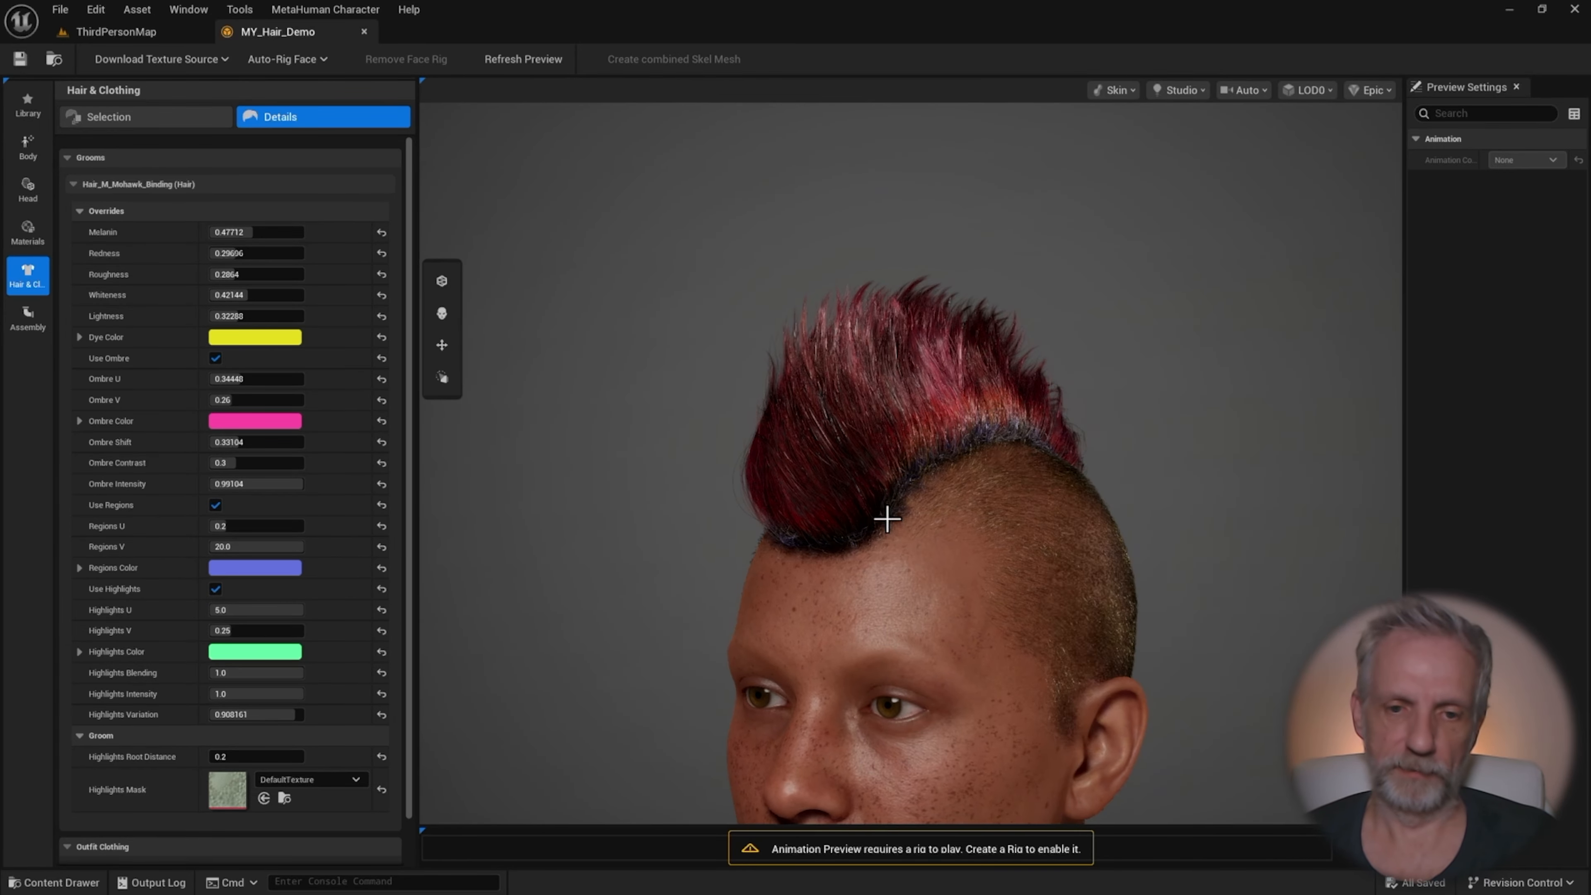
{"action": "middle_click_drag", "start_coordinate": [887, 518], "coordinate": [855, 294]}
{"action": "left_click_drag", "start_coordinate": [887, 518], "coordinate": [820, 518]}
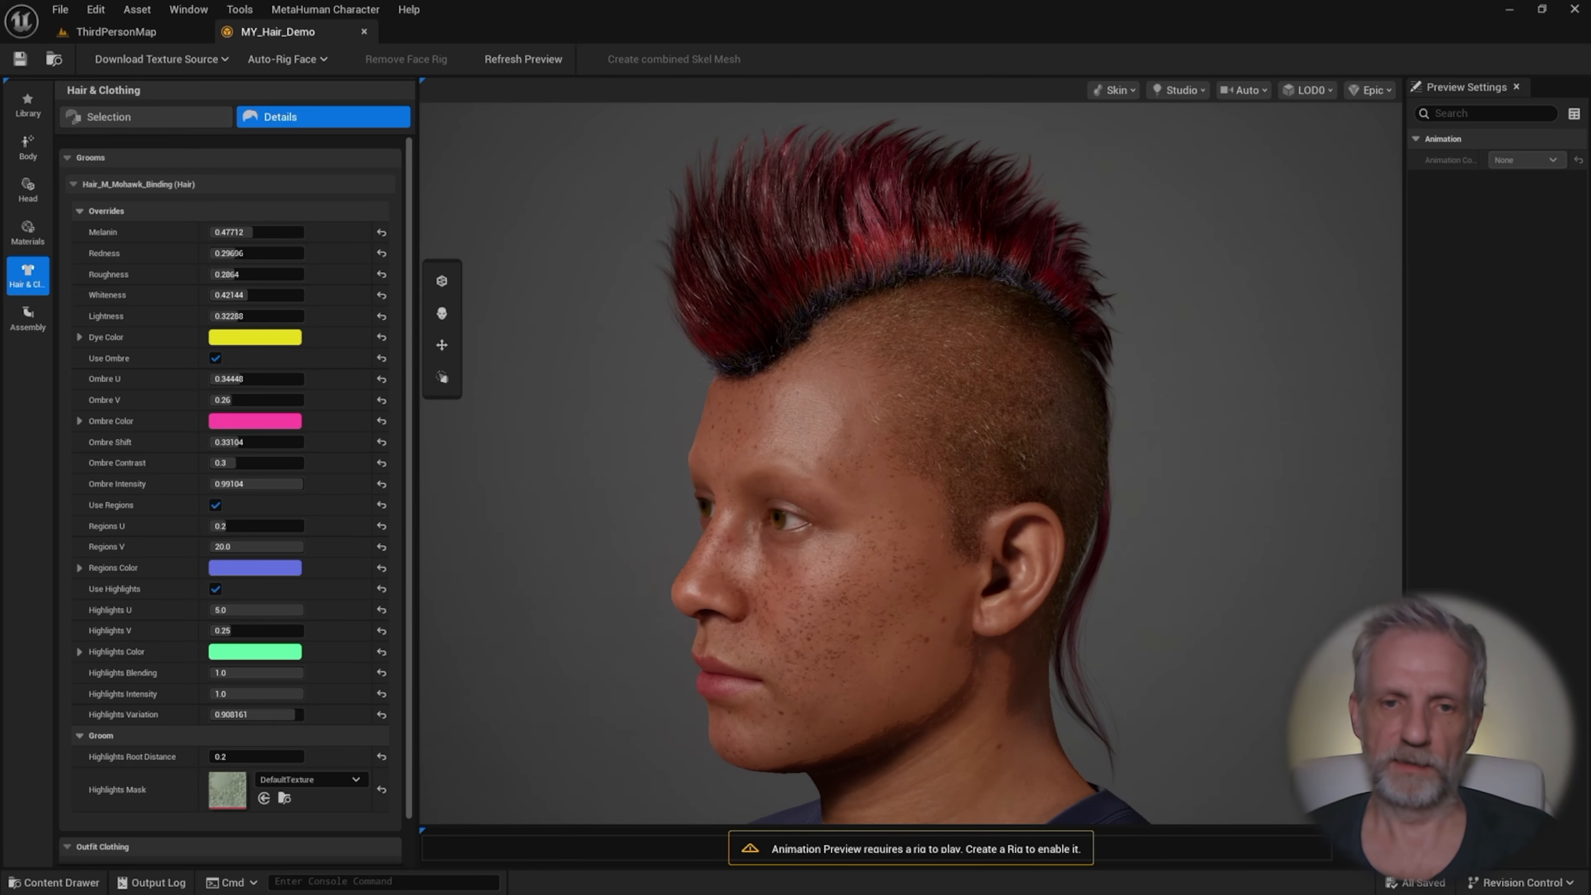
{"action": "left_click_drag", "start_coordinate": [1148, 266], "coordinate": [1162, 267]}
{"action": "left_click", "coordinate": [1204, 94]}
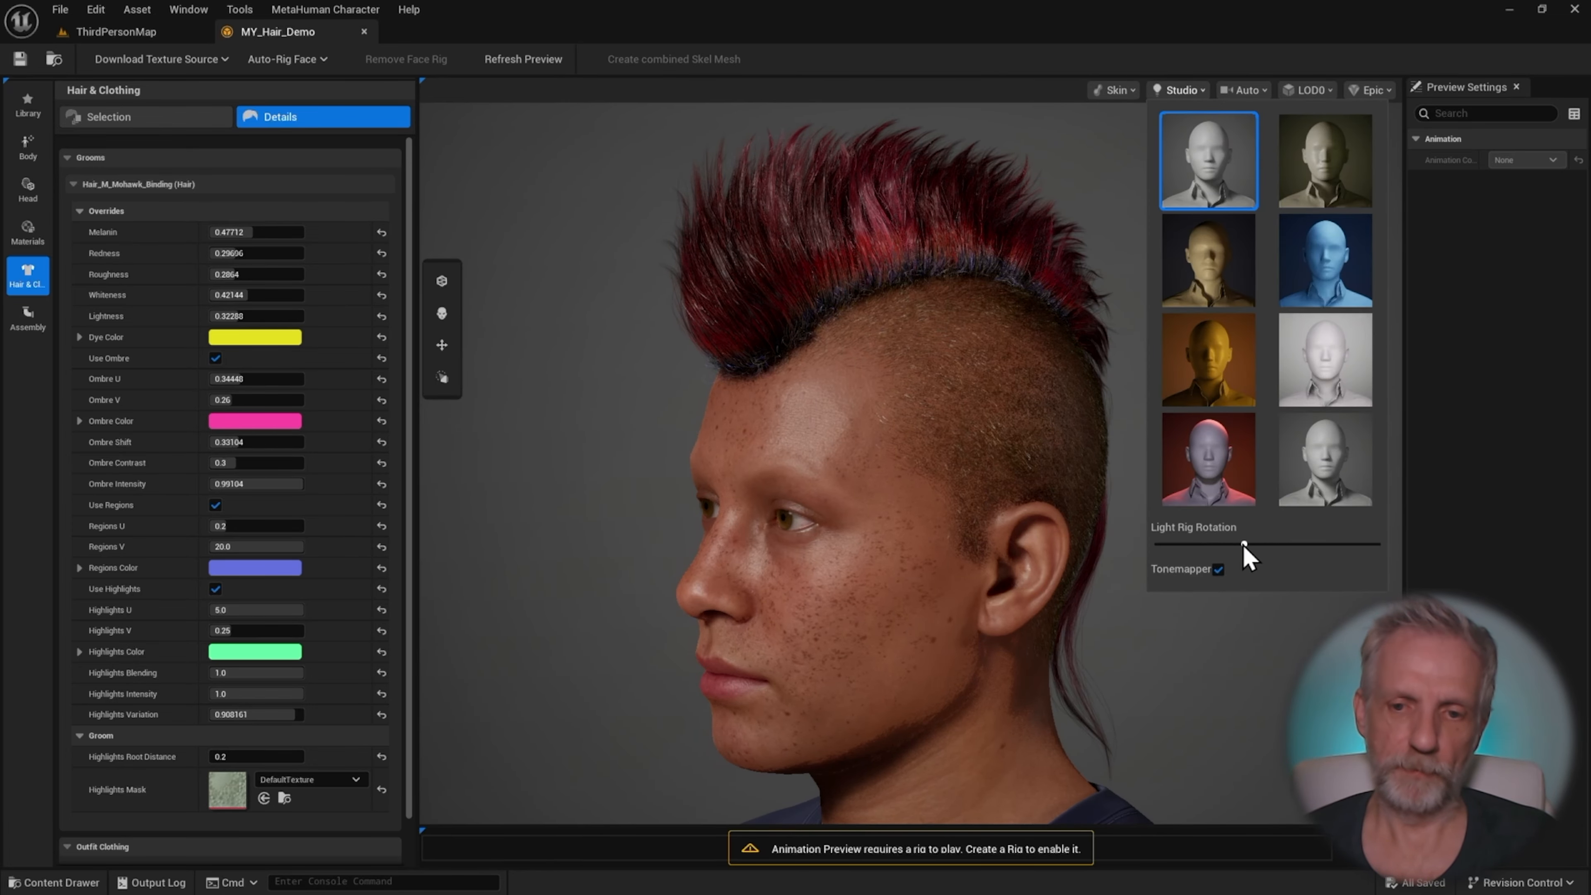
{"action": "left_click_drag", "start_coordinate": [1206, 548], "coordinate": [1228, 551]}
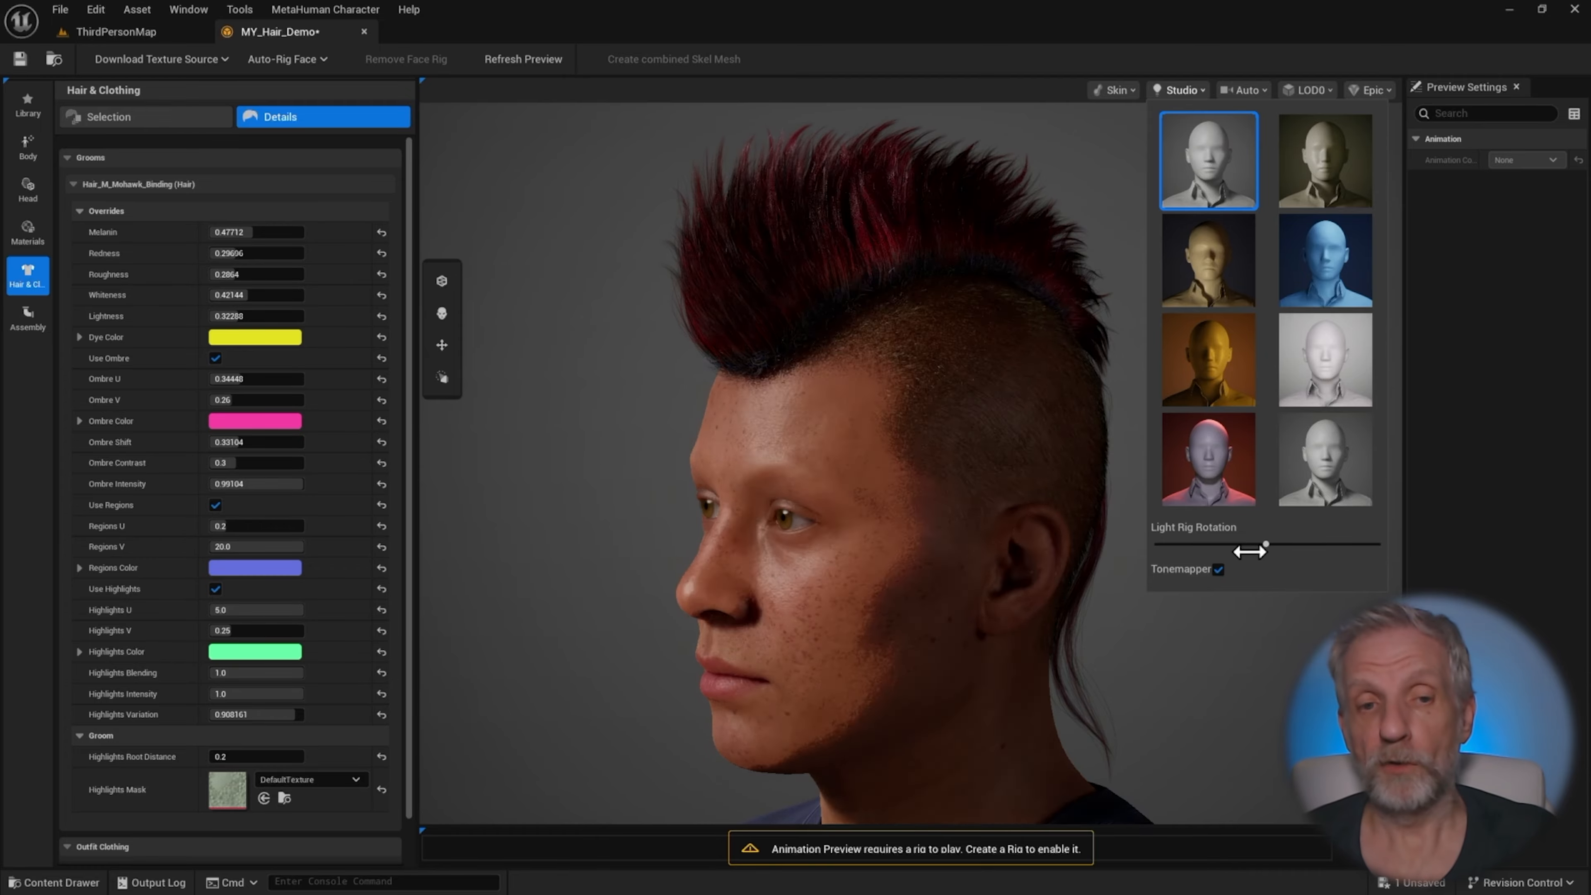
{"action": "left_click_drag", "start_coordinate": [1228, 552], "coordinate": [1274, 551]}
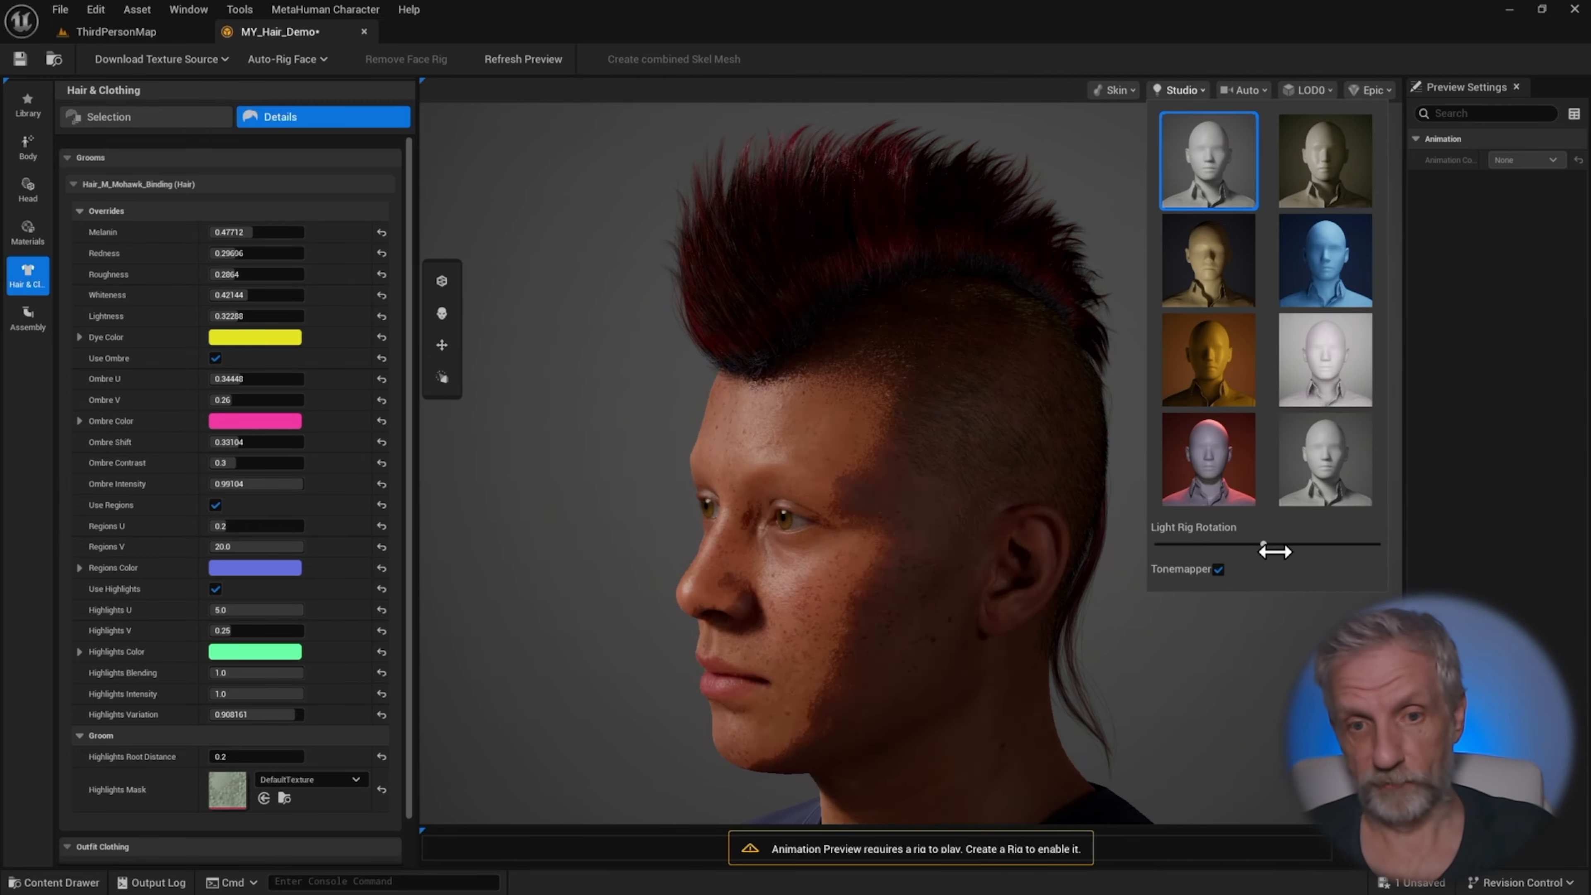
{"action": "left_click_drag", "start_coordinate": [1371, 544], "coordinate": [1330, 545]}
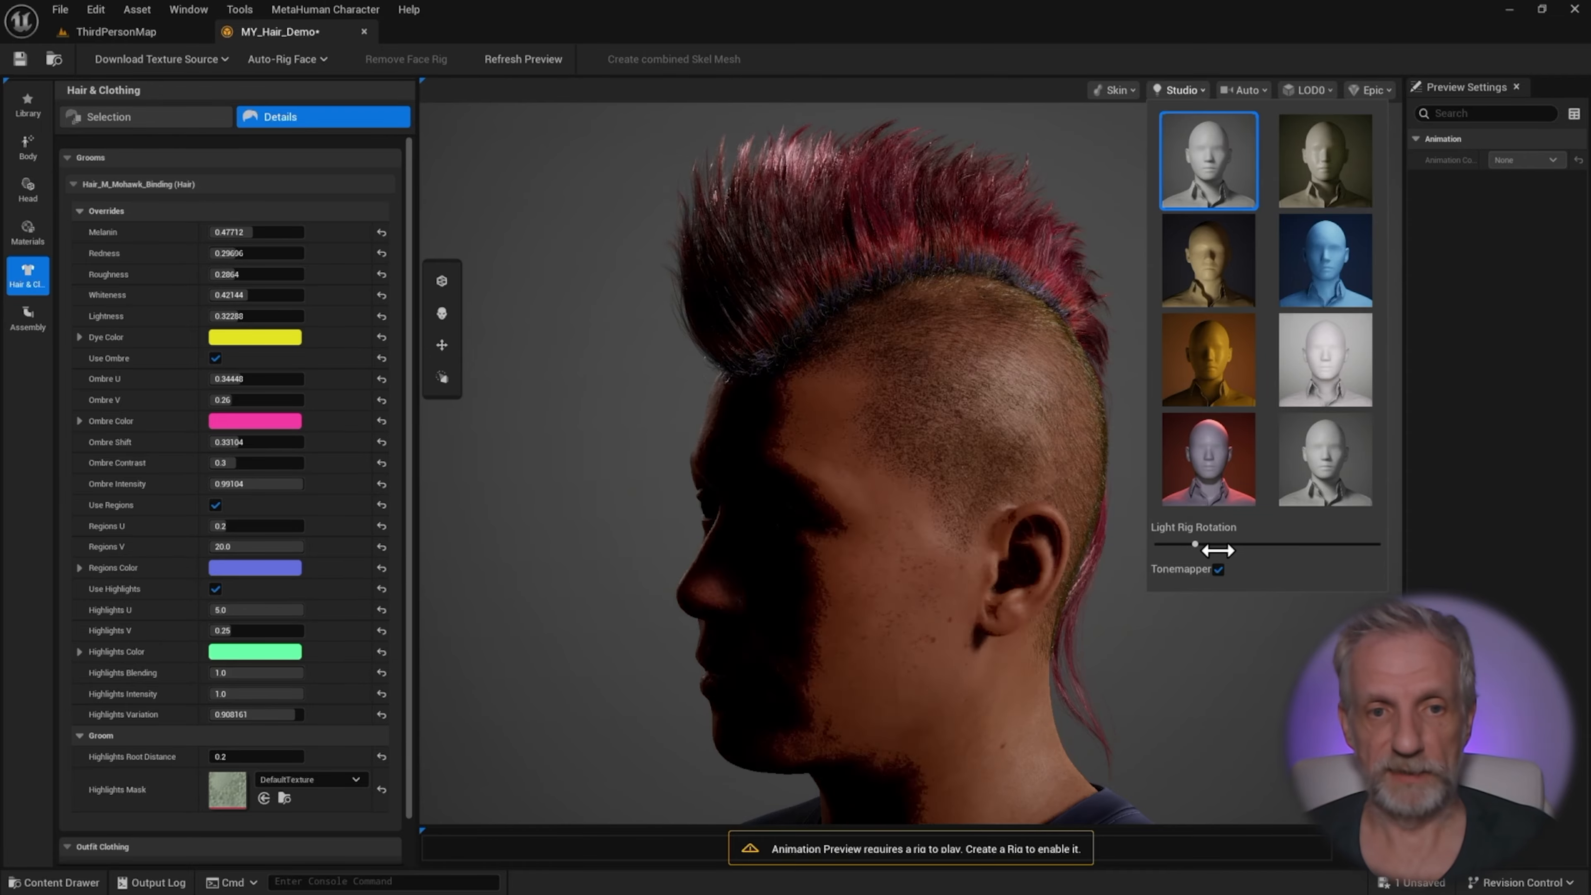
{"action": "mouse_move", "coordinate": [1217, 550]}
{"action": "left_mouse_down"}
{"action": "mouse_move", "coordinate": [1381, 551]}
{"action": "mouse_move", "coordinate": [1204, 555]}
{"action": "mouse_move", "coordinate": [1381, 554]}
{"action": "mouse_move", "coordinate": [1225, 551]}
{"action": "left_mouse_up"}
{"action": "left_click", "coordinate": [1122, 28]}
- Try the long afro groom on the character, then replace it with the Hair_S_RecedeMessy groom and inspect its strands
{"action": "left_click_drag", "start_coordinate": [1002, 438], "coordinate": [781, 337]}
{"action": "left_click", "coordinate": [212, 119]}
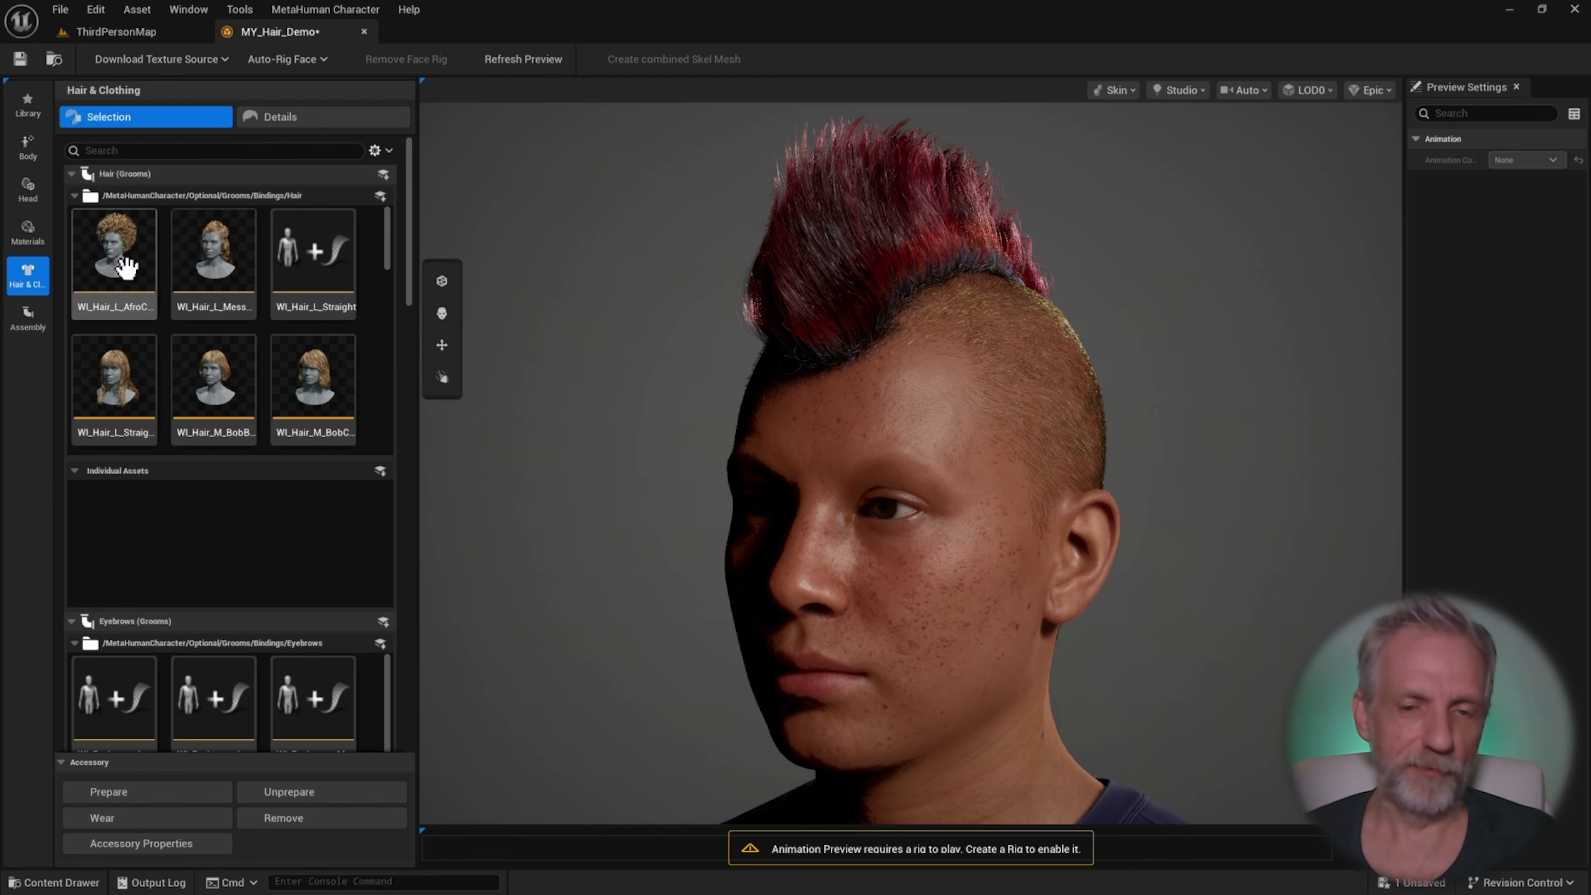
{"action": "left_click", "coordinate": [126, 268]}
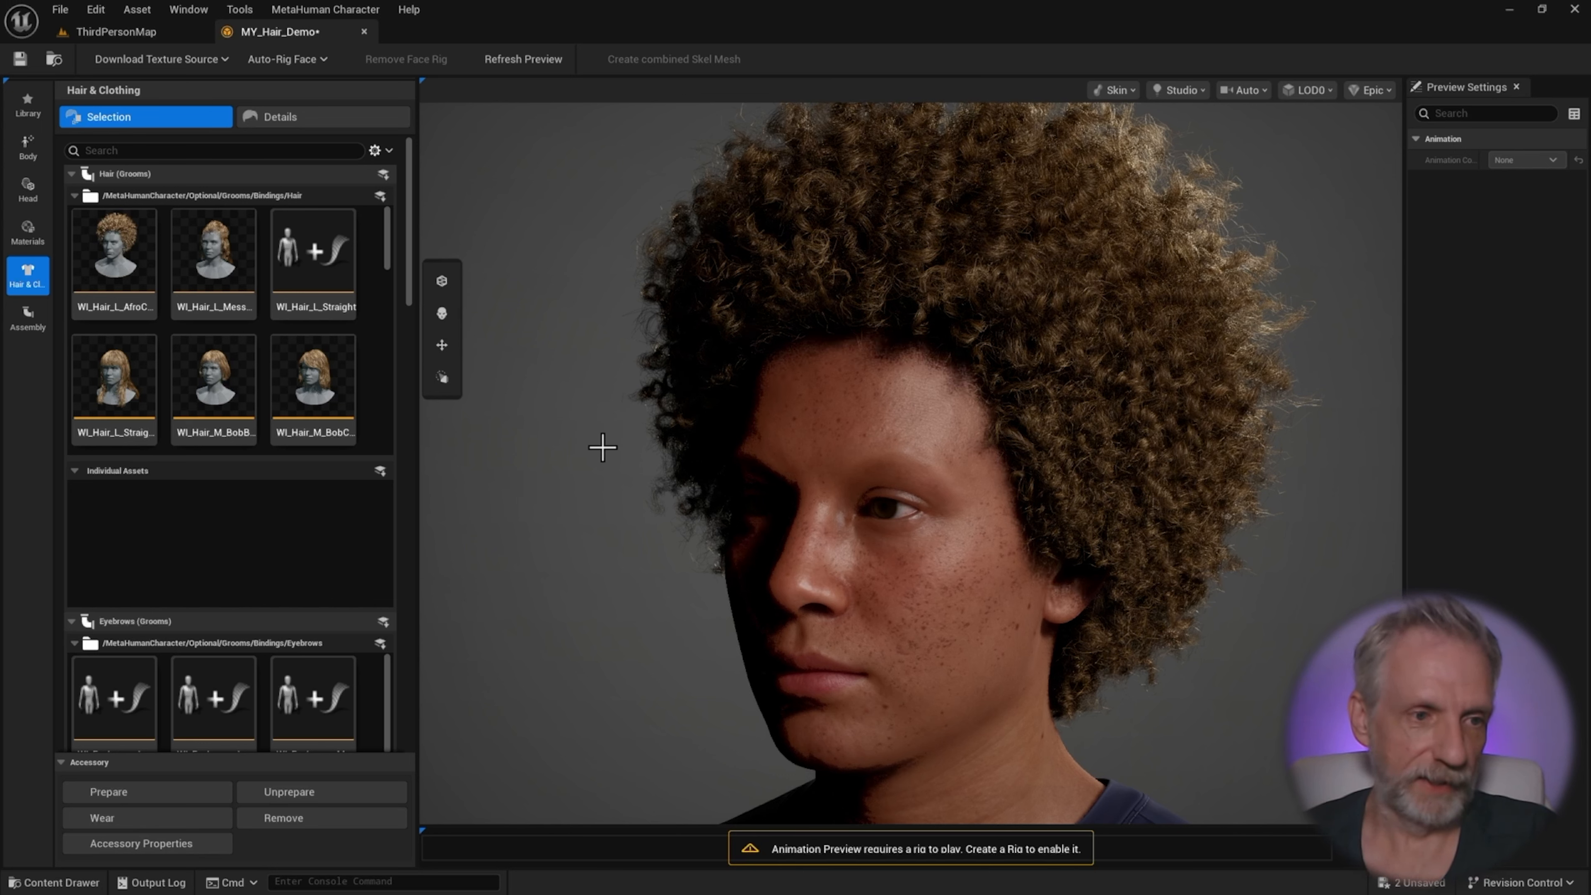
{"action": "left_click_drag", "start_coordinate": [390, 241], "coordinate": [393, 391]}
{"action": "left_click", "coordinate": [324, 296]}
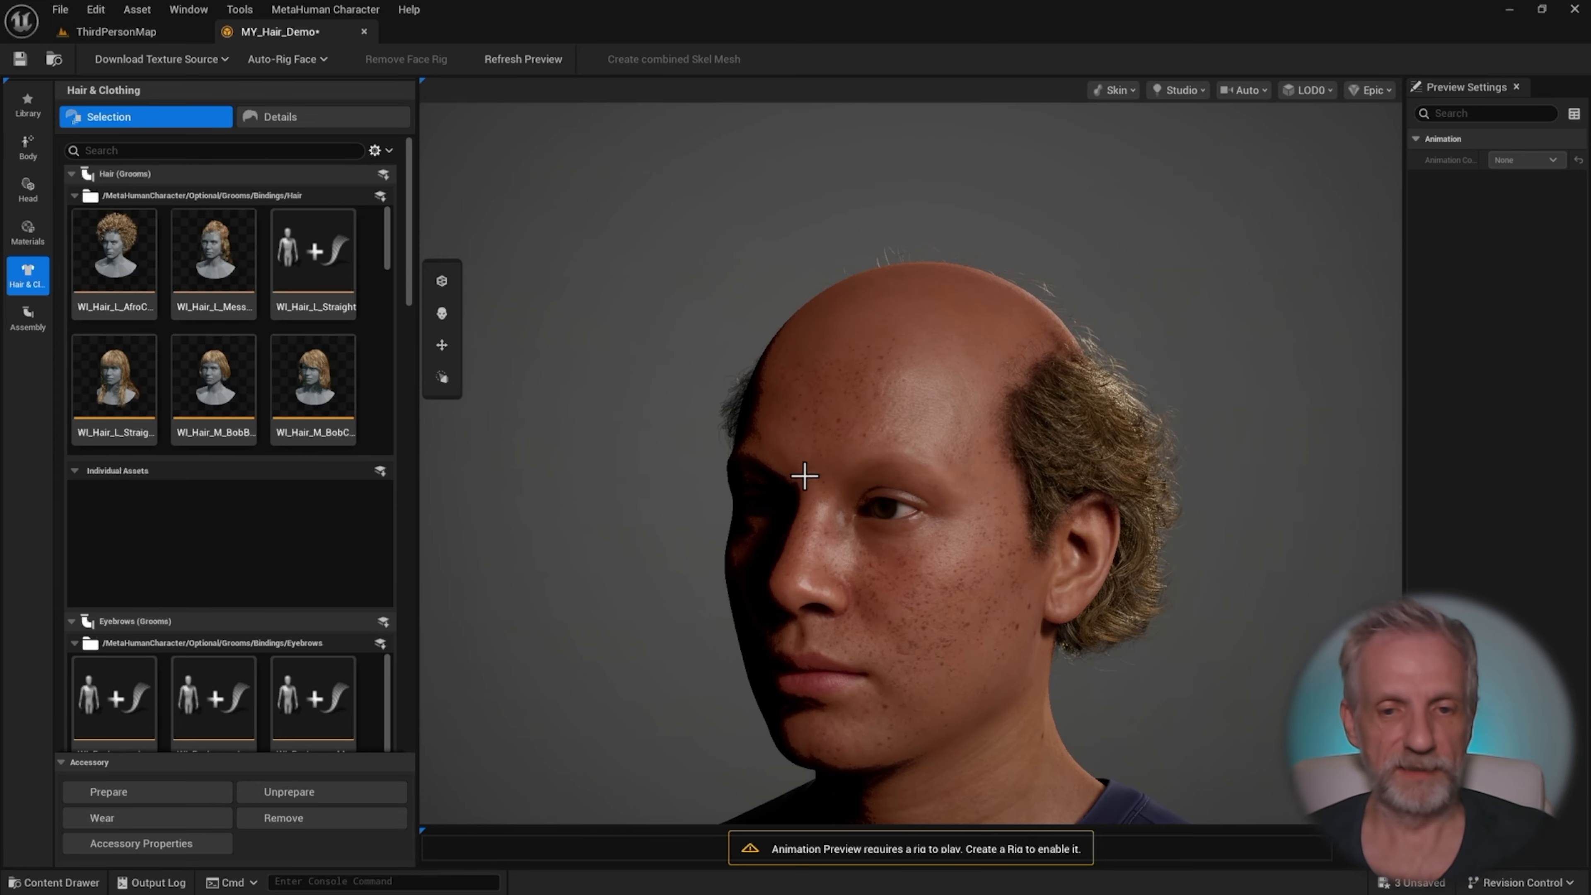
{"action": "left_click_drag", "start_coordinate": [804, 476], "coordinate": [1040, 479]}
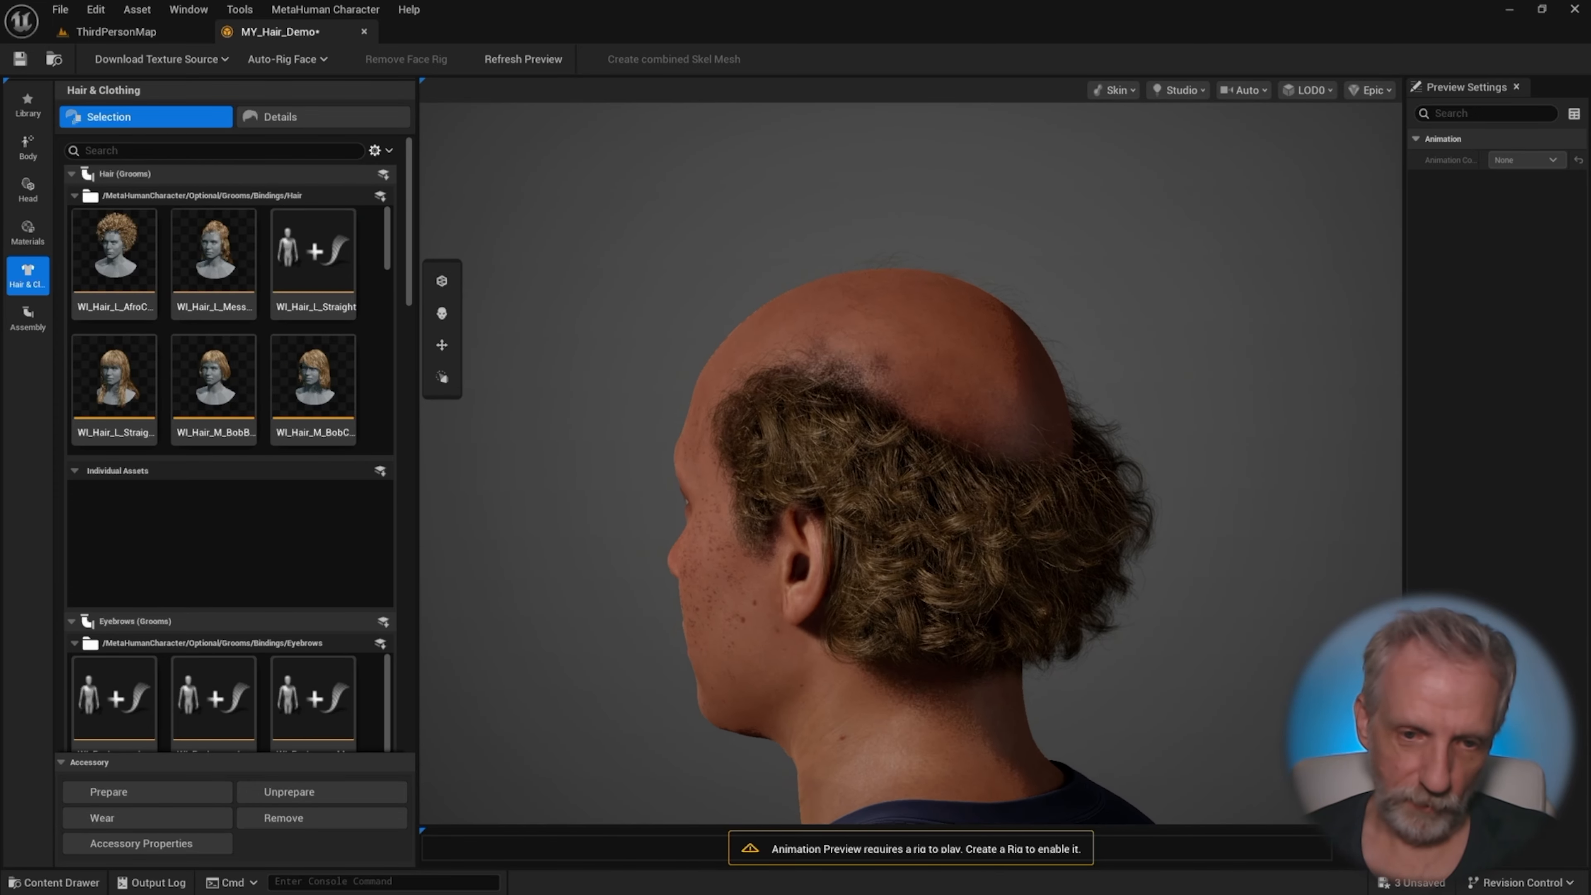
{"action": "scroll", "coordinate": [838, 463], "scroll_direction": "up", "scroll_amount": 10}
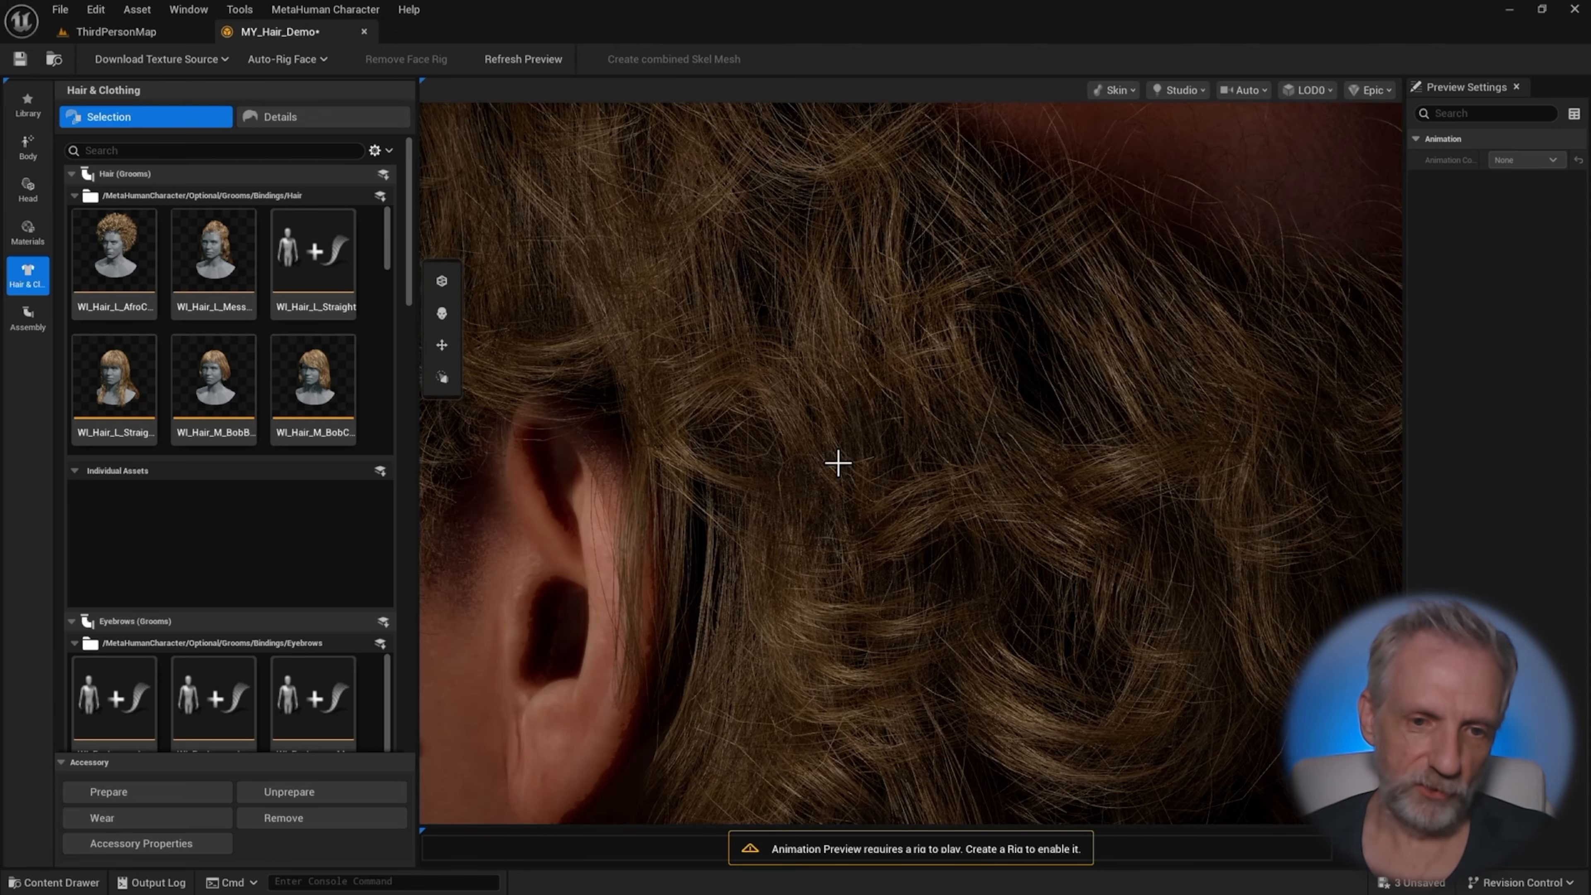
{"action": "scroll", "coordinate": [838, 463], "scroll_direction": "down", "scroll_amount": 10}
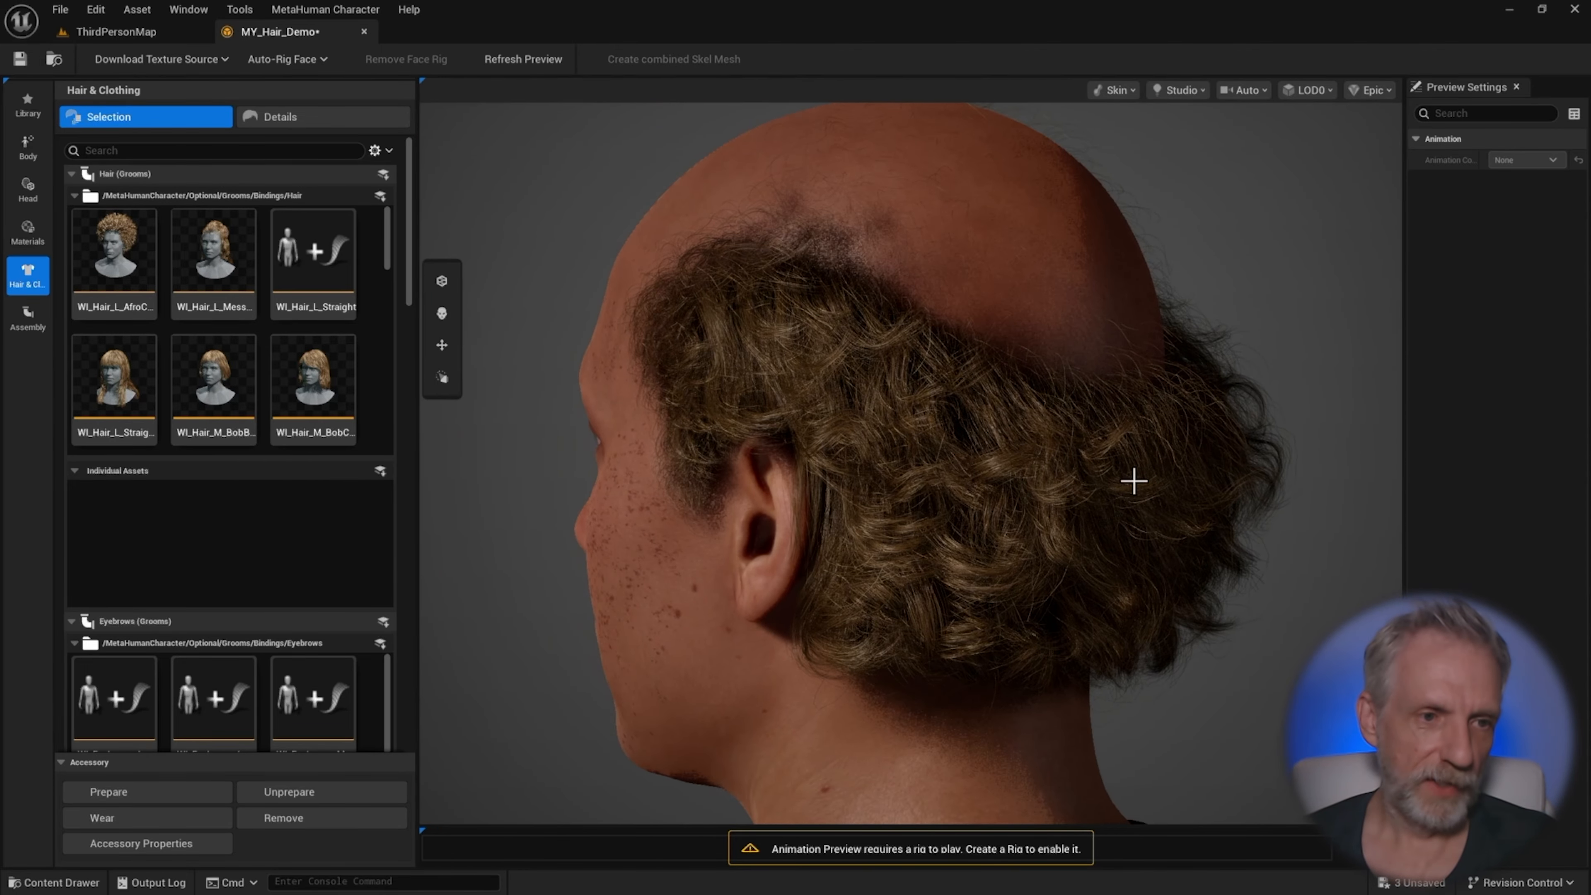
- Set the receding groom's Melanin to about 0.189, Redness to about 0.848 and Whiteness to about 0.89
{"action": "left_click", "coordinate": [305, 118]}
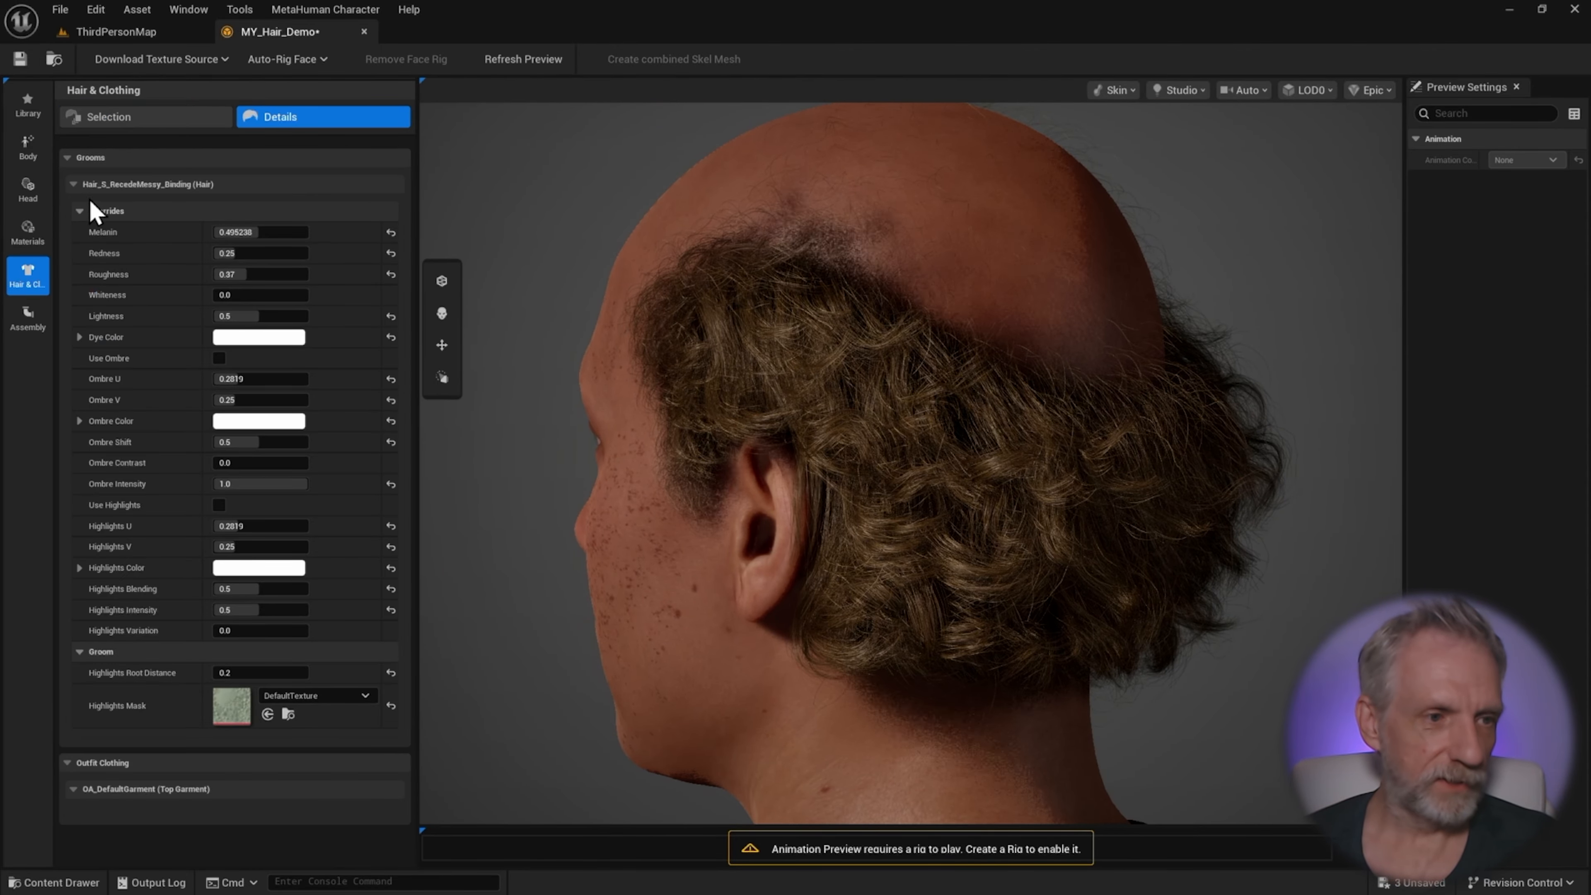
{"action": "left_click_drag", "start_coordinate": [891, 419], "coordinate": [864, 414]}
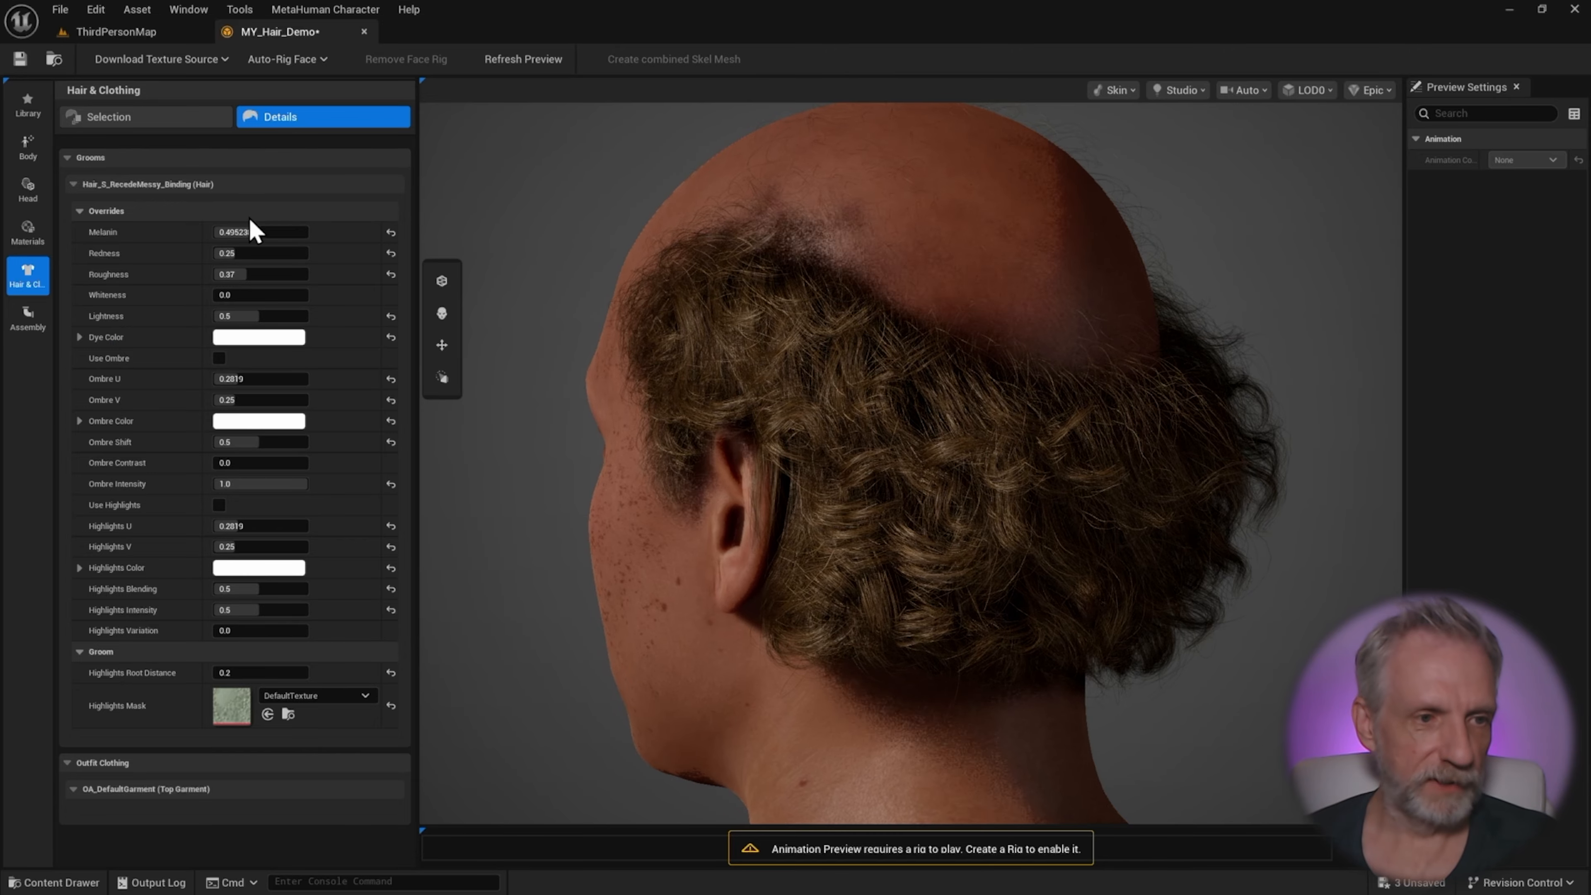
{"action": "left_click_drag", "start_coordinate": [253, 232], "coordinate": [293, 253]}
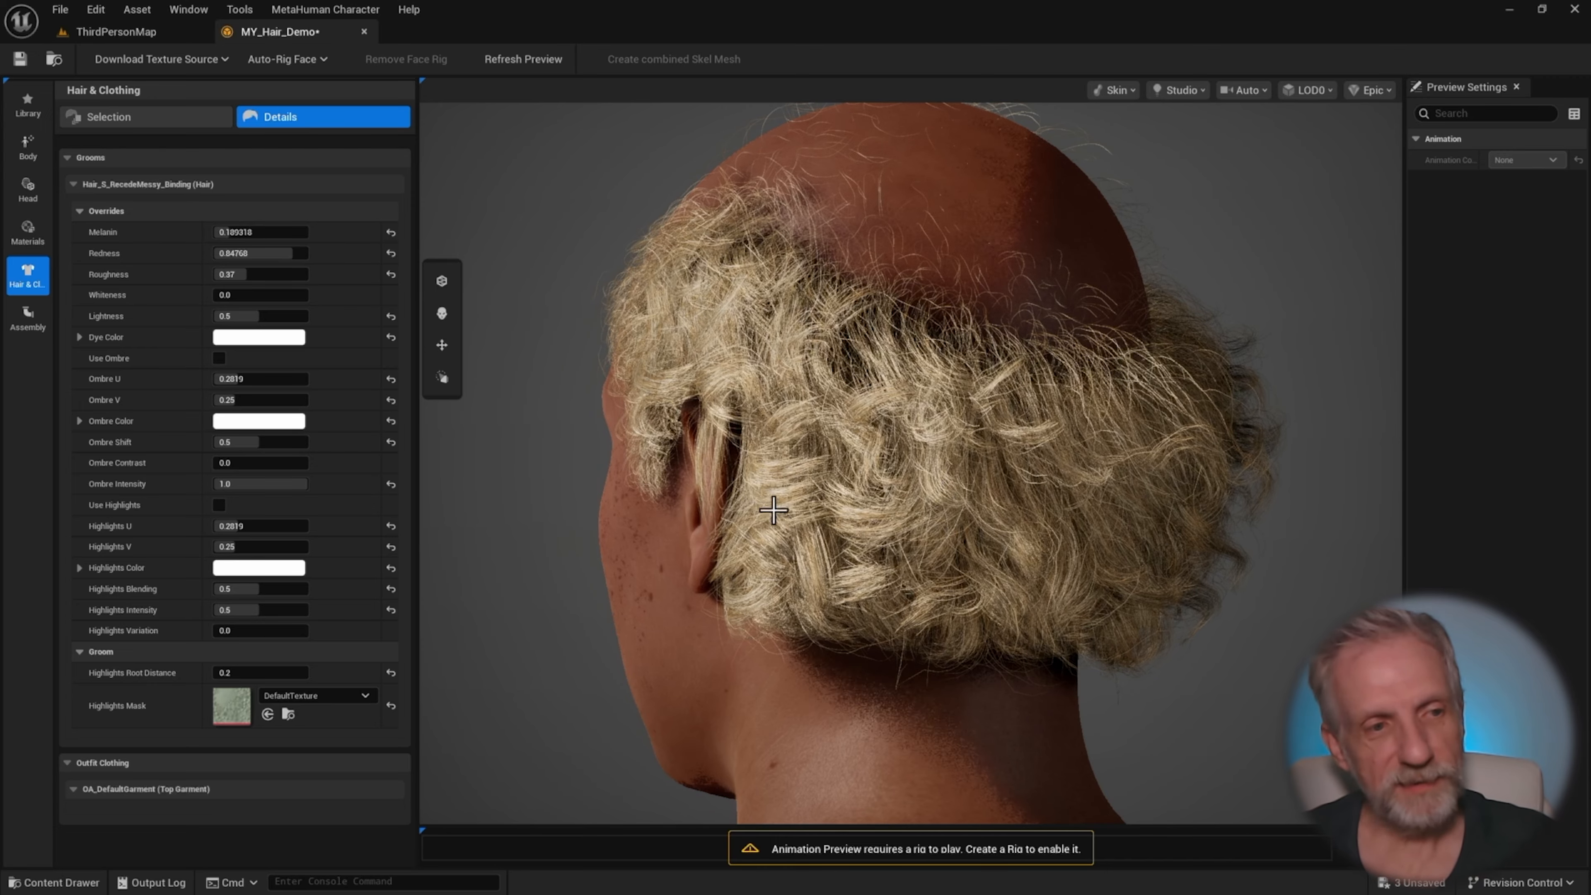
{"action": "left_click_drag", "start_coordinate": [221, 294], "coordinate": [298, 294]}
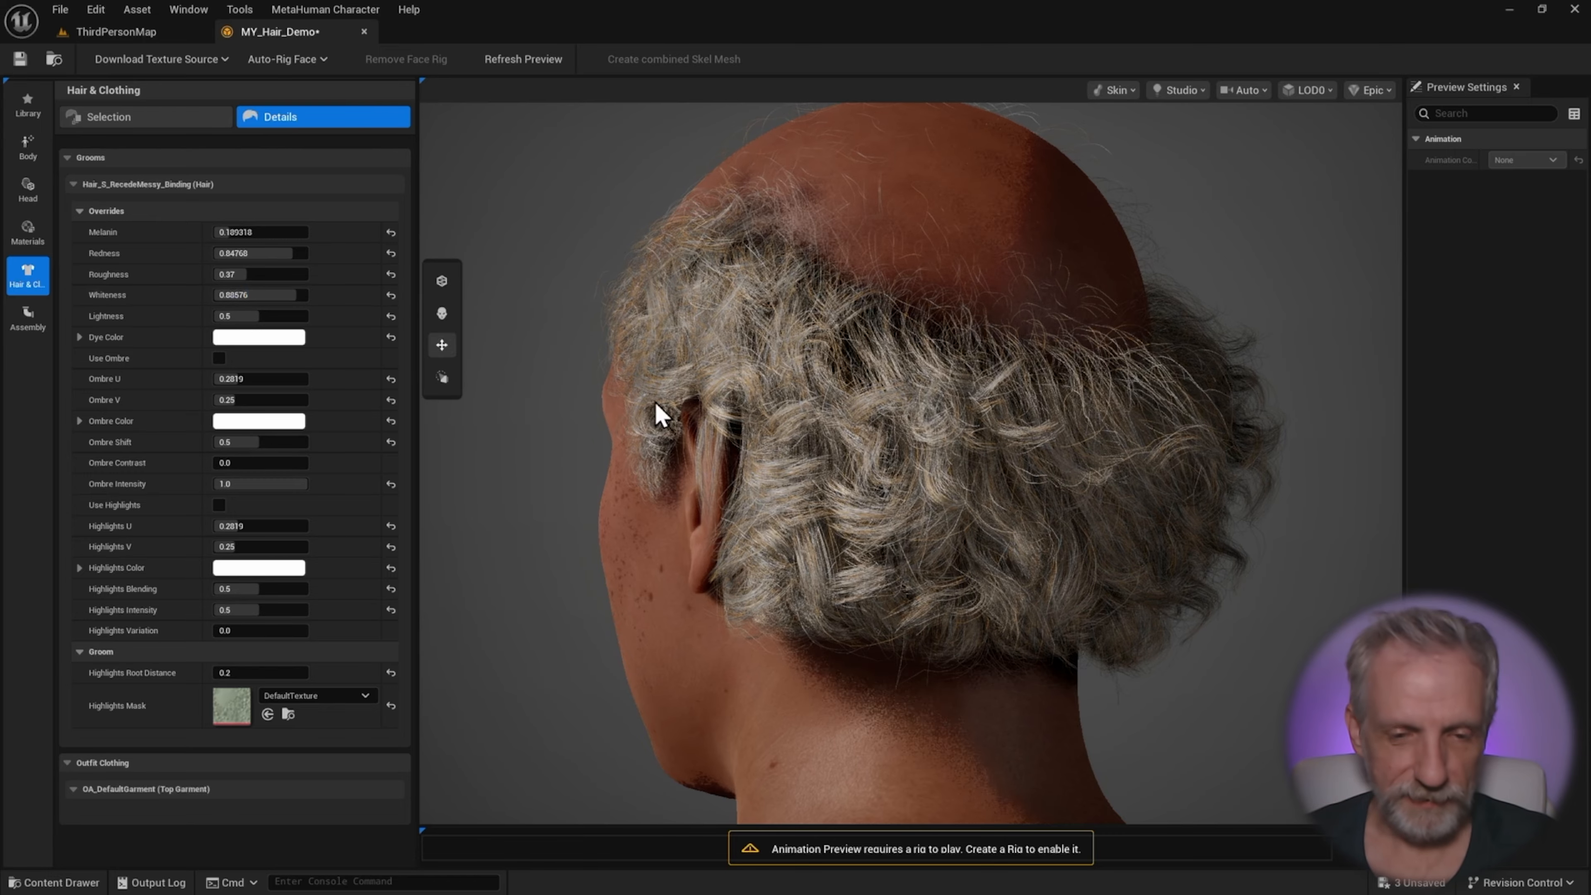
- Raise the hair's Lightness to about 0.754, and reduce Melanin to about 0.108 and Redness to about 0.555
{"action": "scroll", "coordinate": [911, 463], "scroll_direction": "up", "scroll_amount": 3}
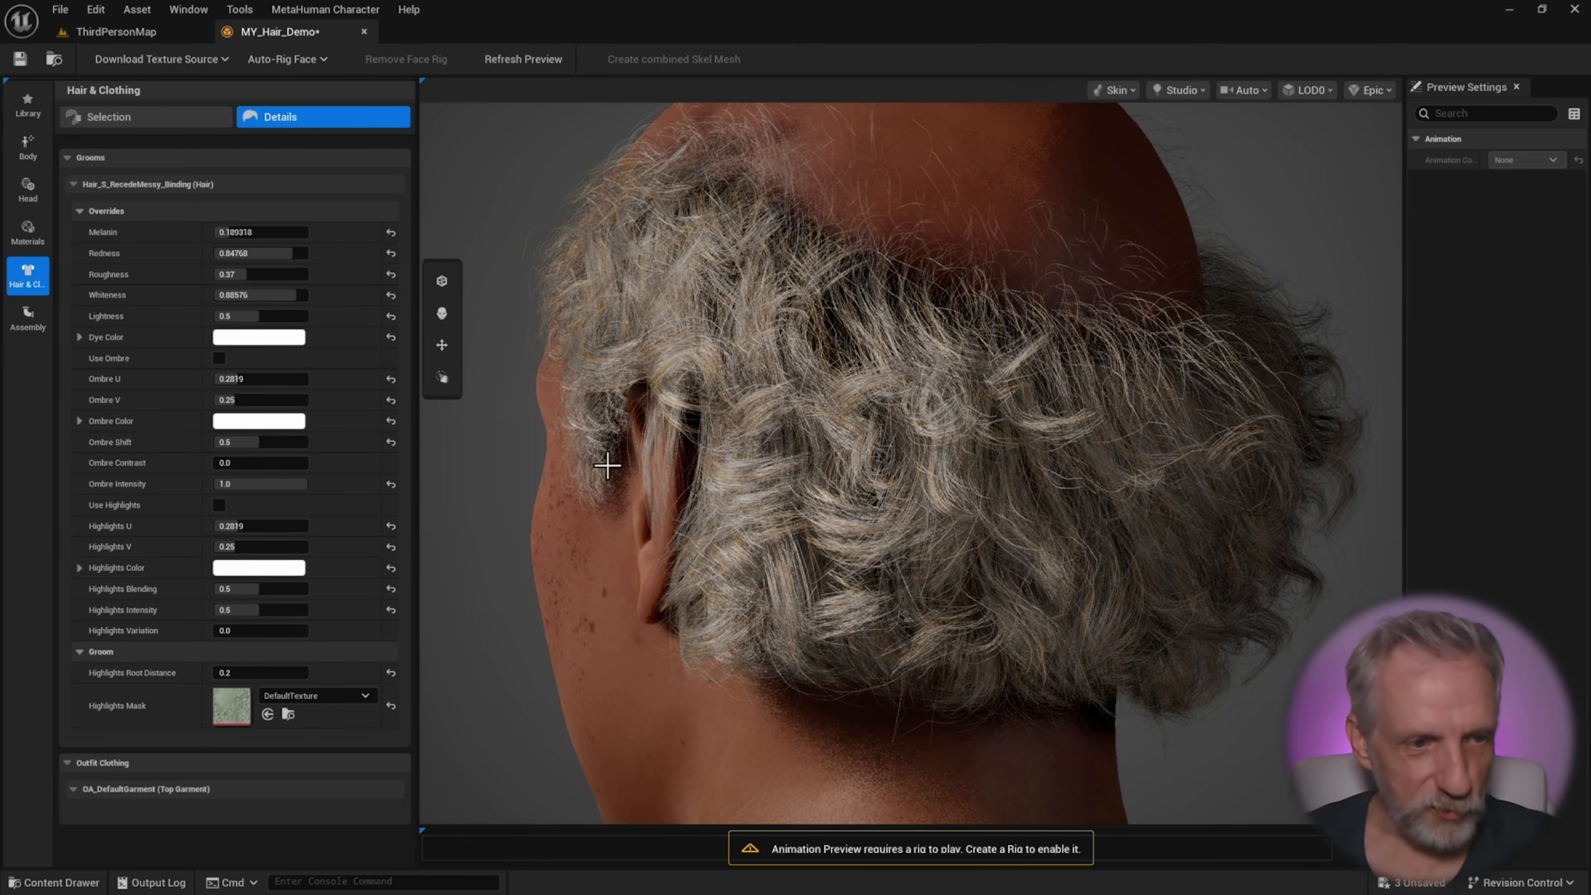
{"action": "left_click_drag", "start_coordinate": [249, 317], "coordinate": [270, 317]}
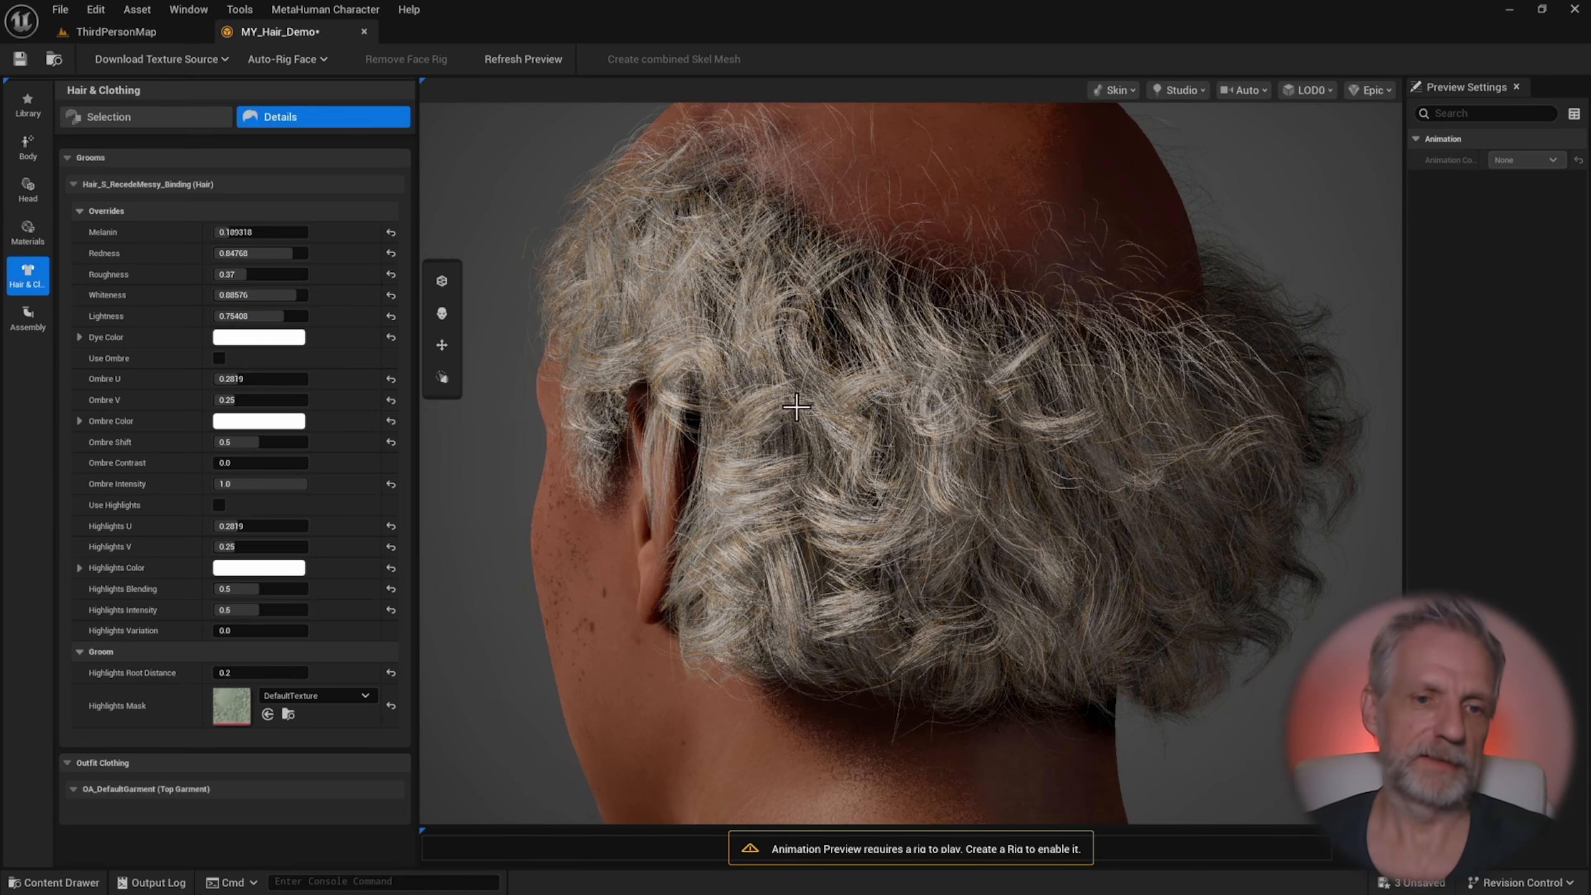
{"action": "left_click_drag", "start_coordinate": [797, 407], "coordinate": [915, 407]}
{"action": "scroll", "coordinate": [914, 407], "scroll_direction": "down", "scroll_amount": 2}
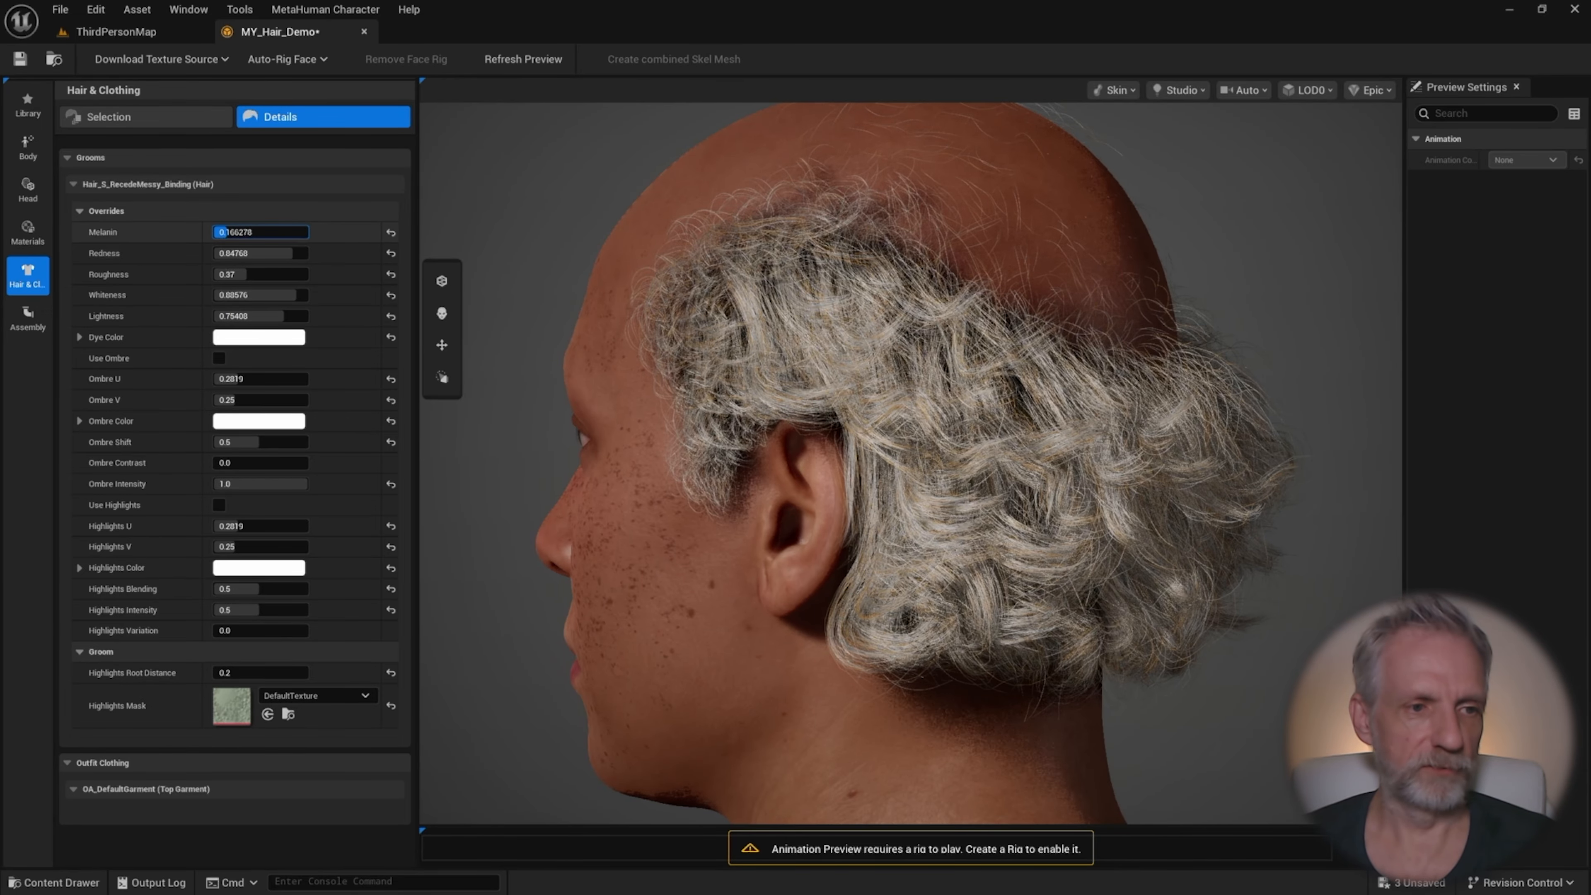
{"action": "left_click_drag", "start_coordinate": [226, 232], "coordinate": [258, 250]}
{"action": "left_click_drag", "start_coordinate": [522, 412], "coordinate": [680, 411]}
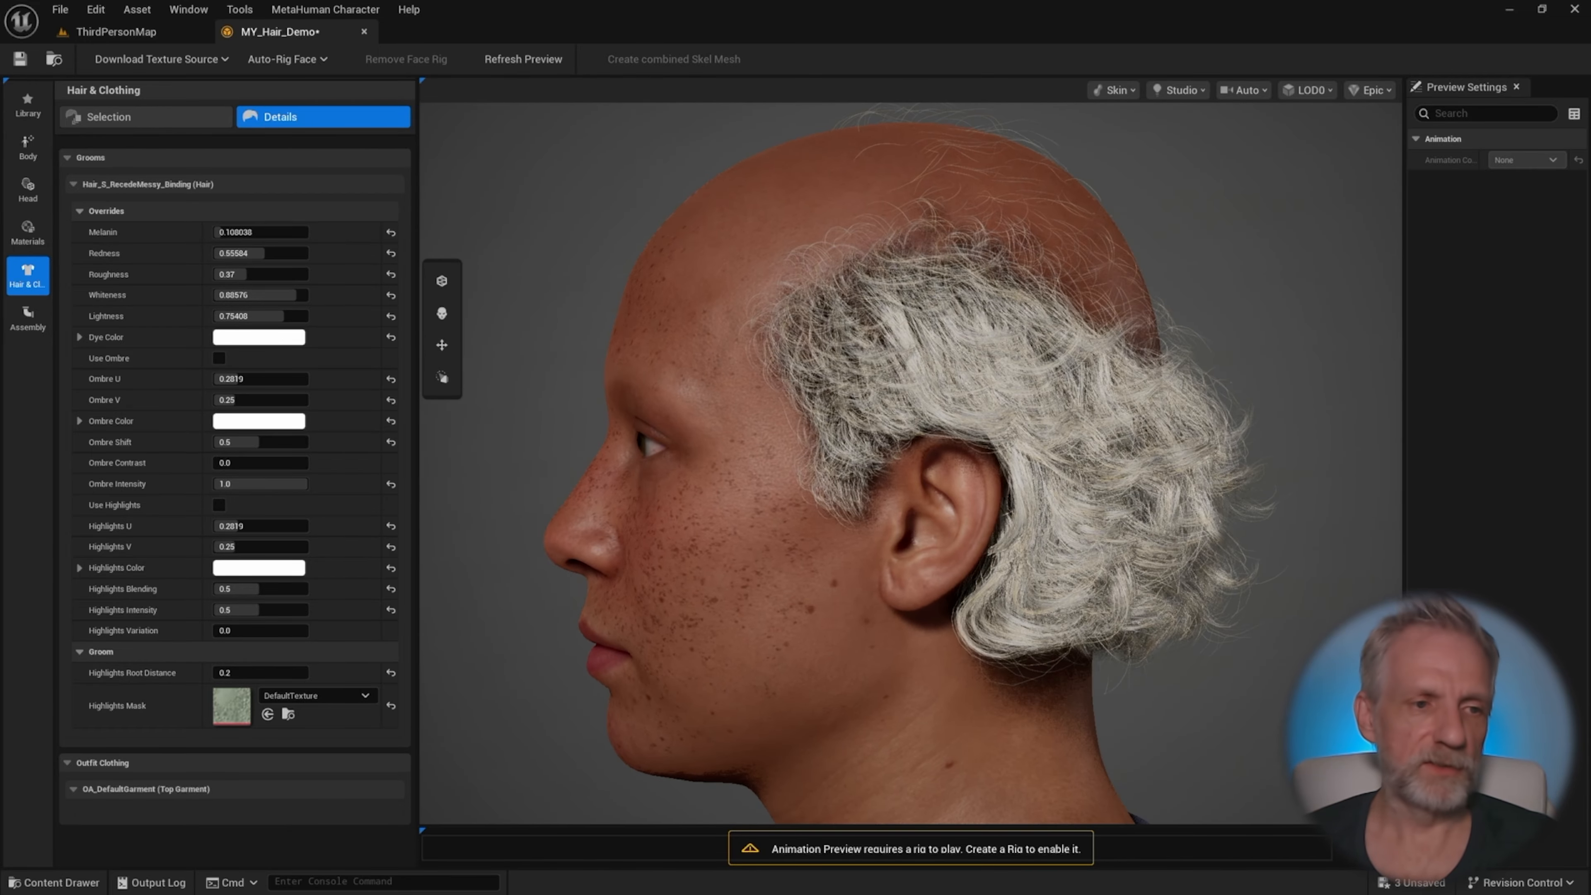
- Tint the receding hair's Dye Color pale blue with CBDBFFFF, then lighten the tint to E0E9FFFF
{"action": "left_click", "coordinate": [260, 337]}
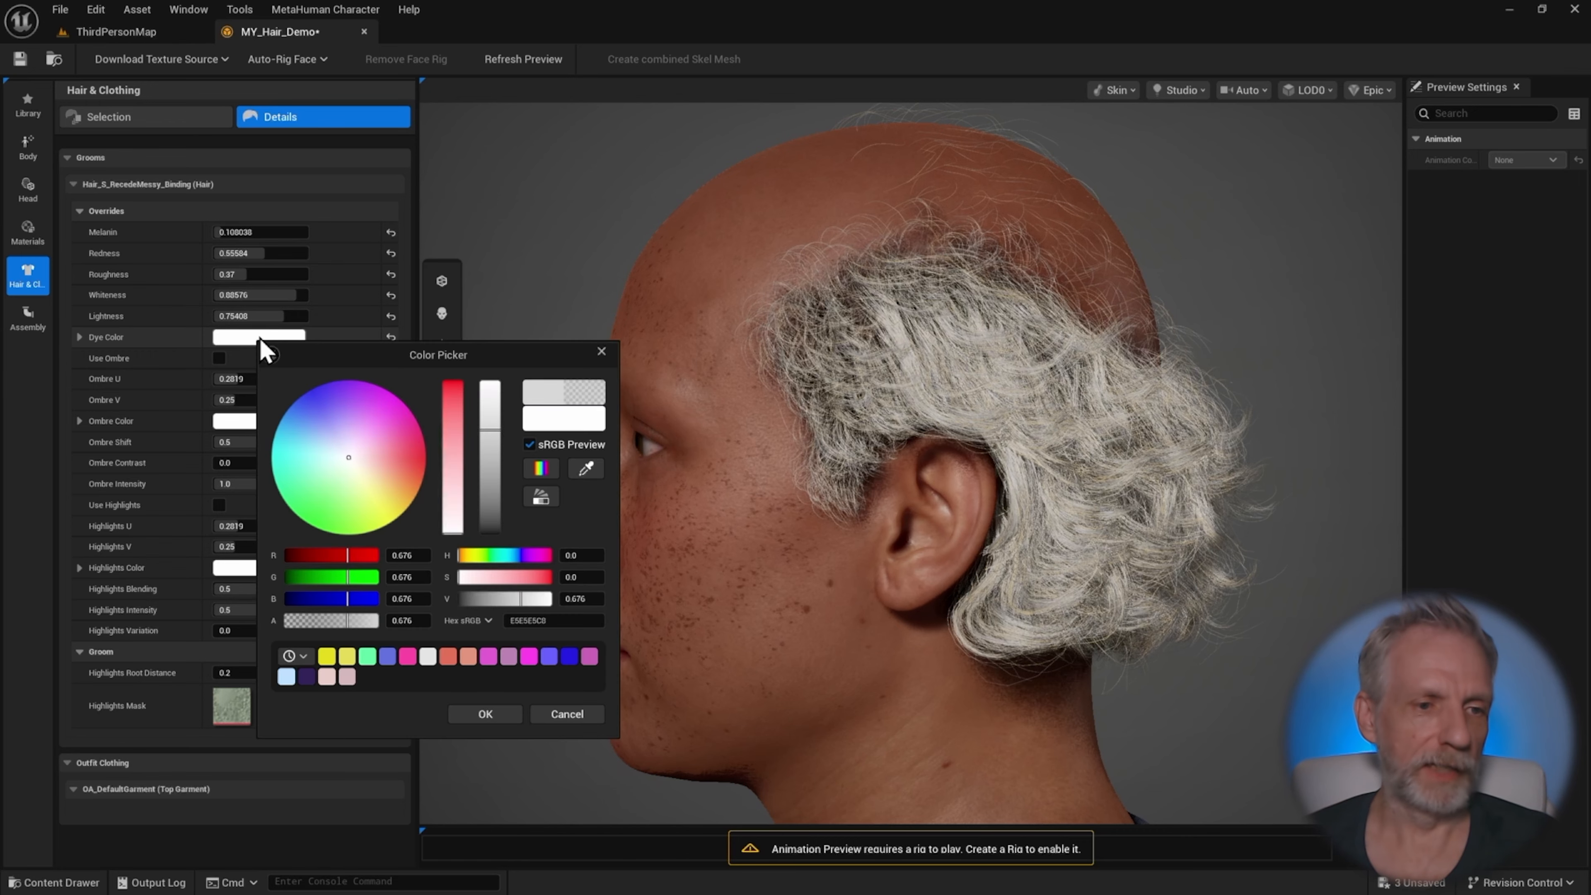
{"action": "left_click_drag", "start_coordinate": [473, 367], "coordinate": [492, 298]}
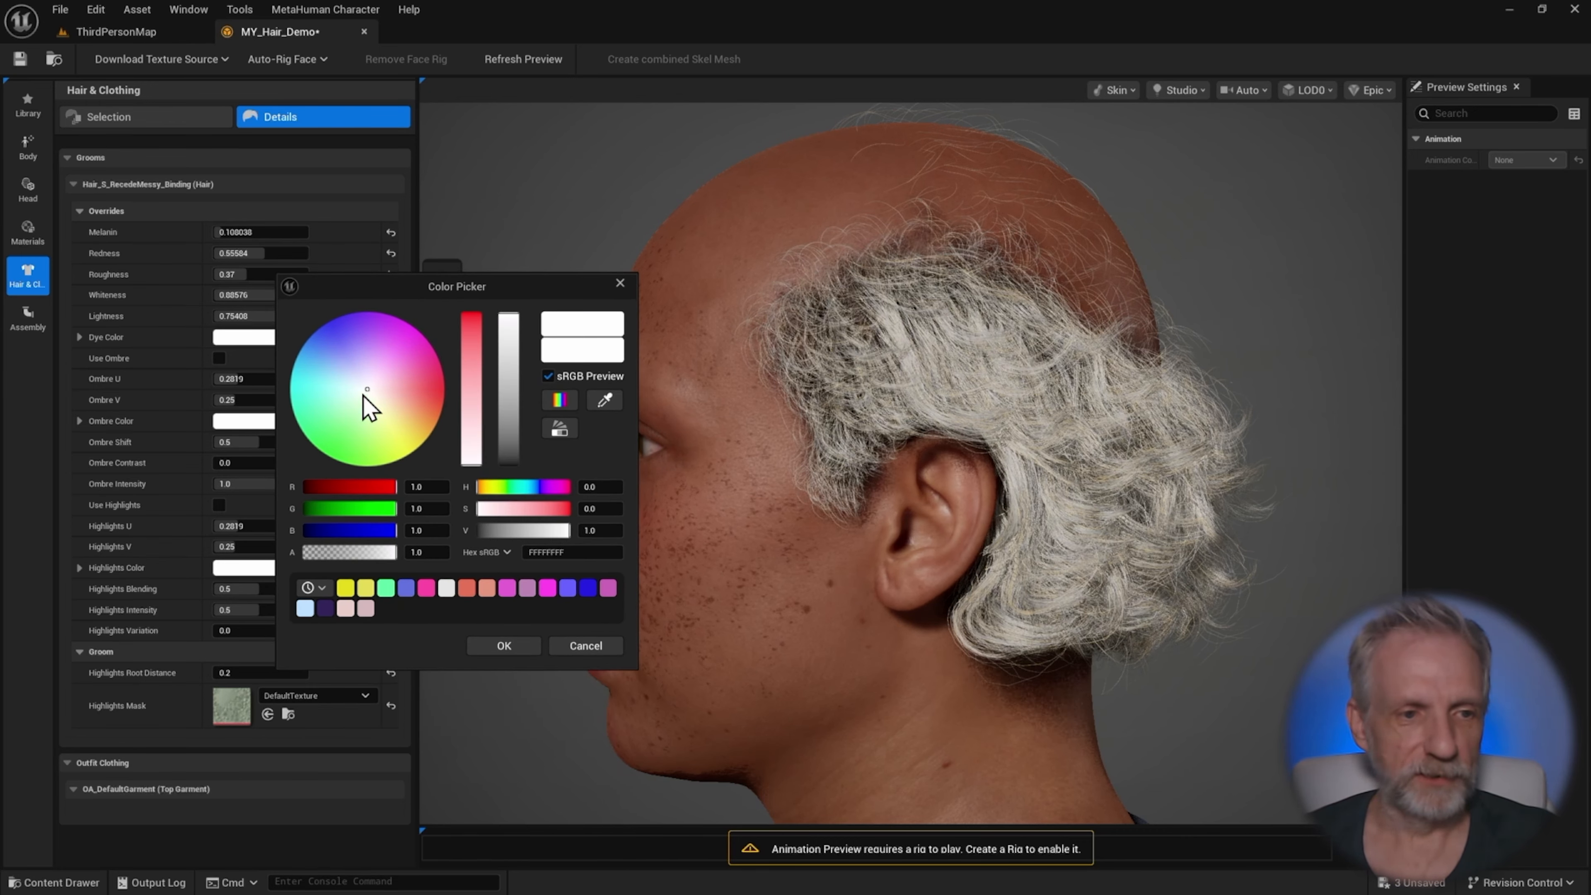
{"action": "left_click_drag", "start_coordinate": [367, 389], "coordinate": [357, 379]}
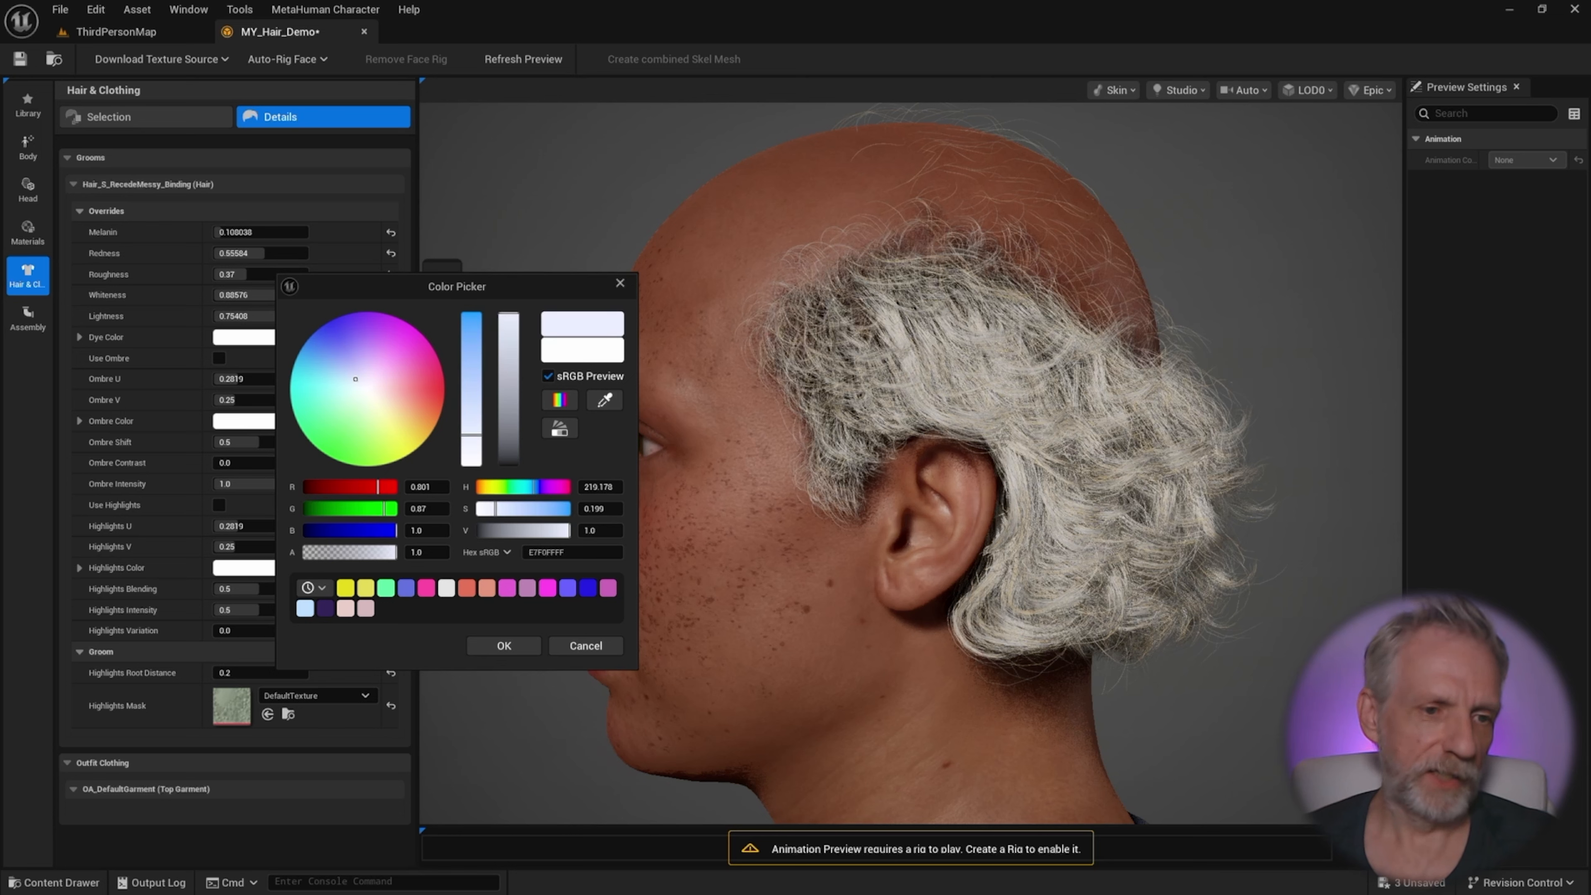
{"action": "left_click_drag", "start_coordinate": [474, 412], "coordinate": [473, 401]}
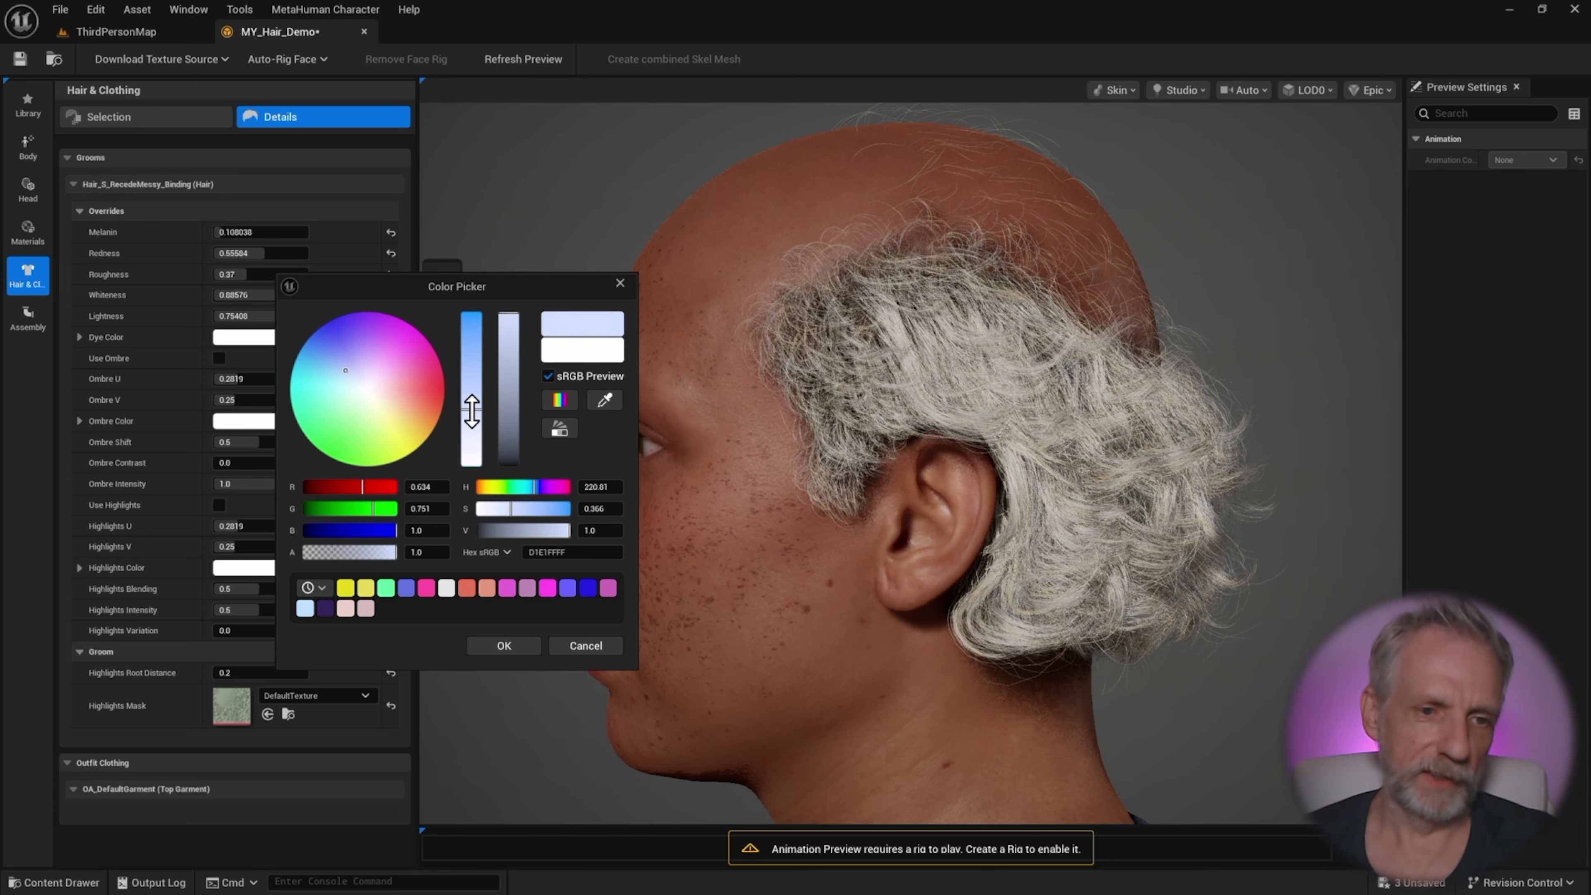
{"action": "left_click_drag", "start_coordinate": [347, 372], "coordinate": [344, 367]}
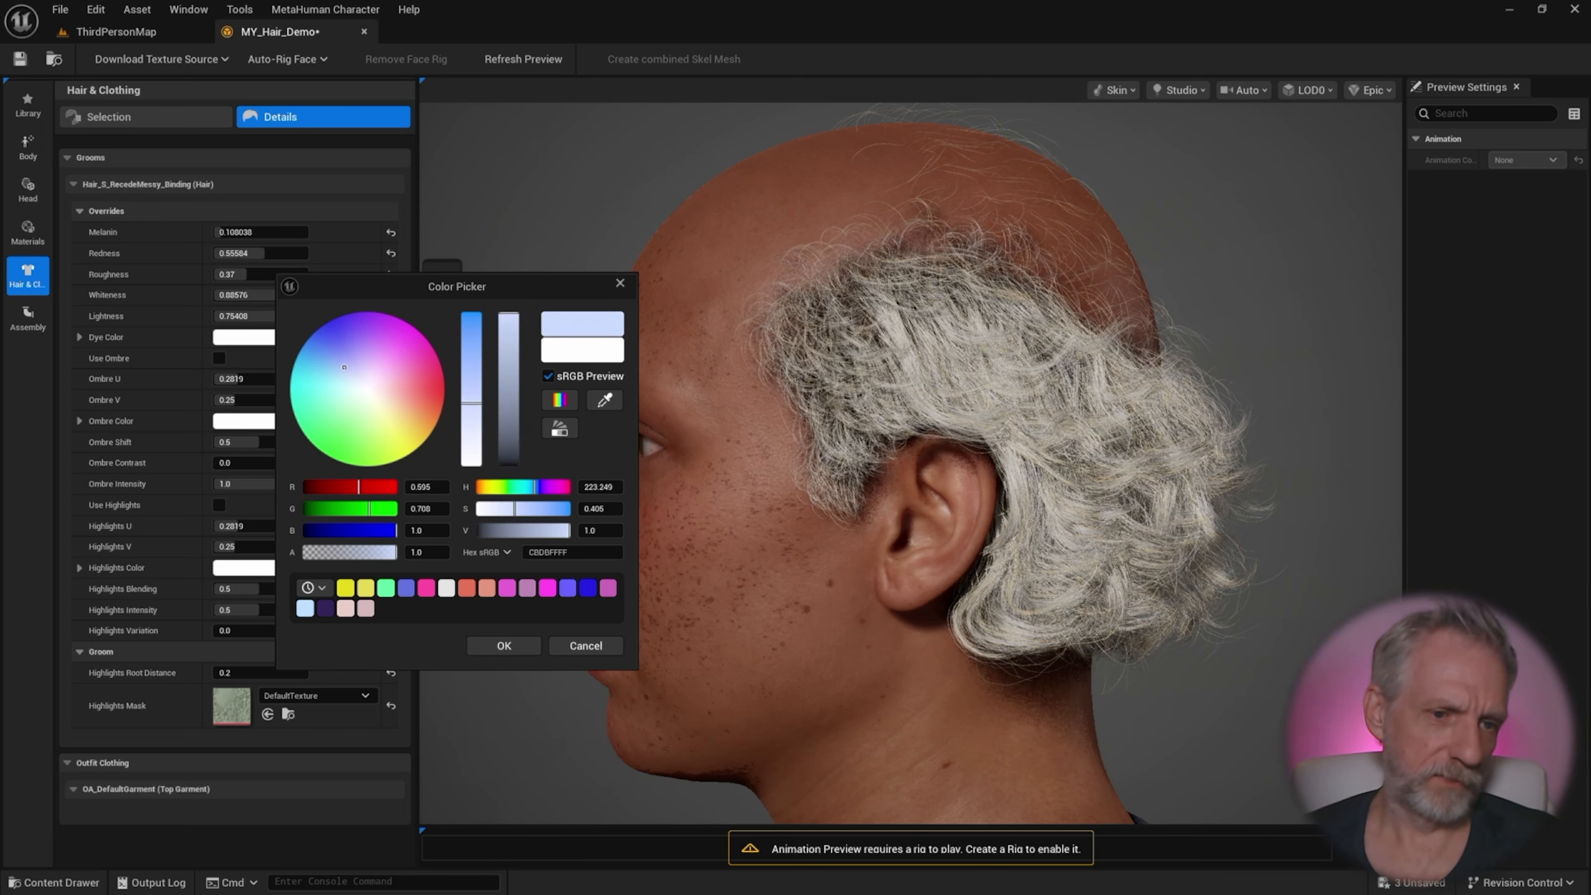
{"action": "left_click", "coordinate": [527, 650]}
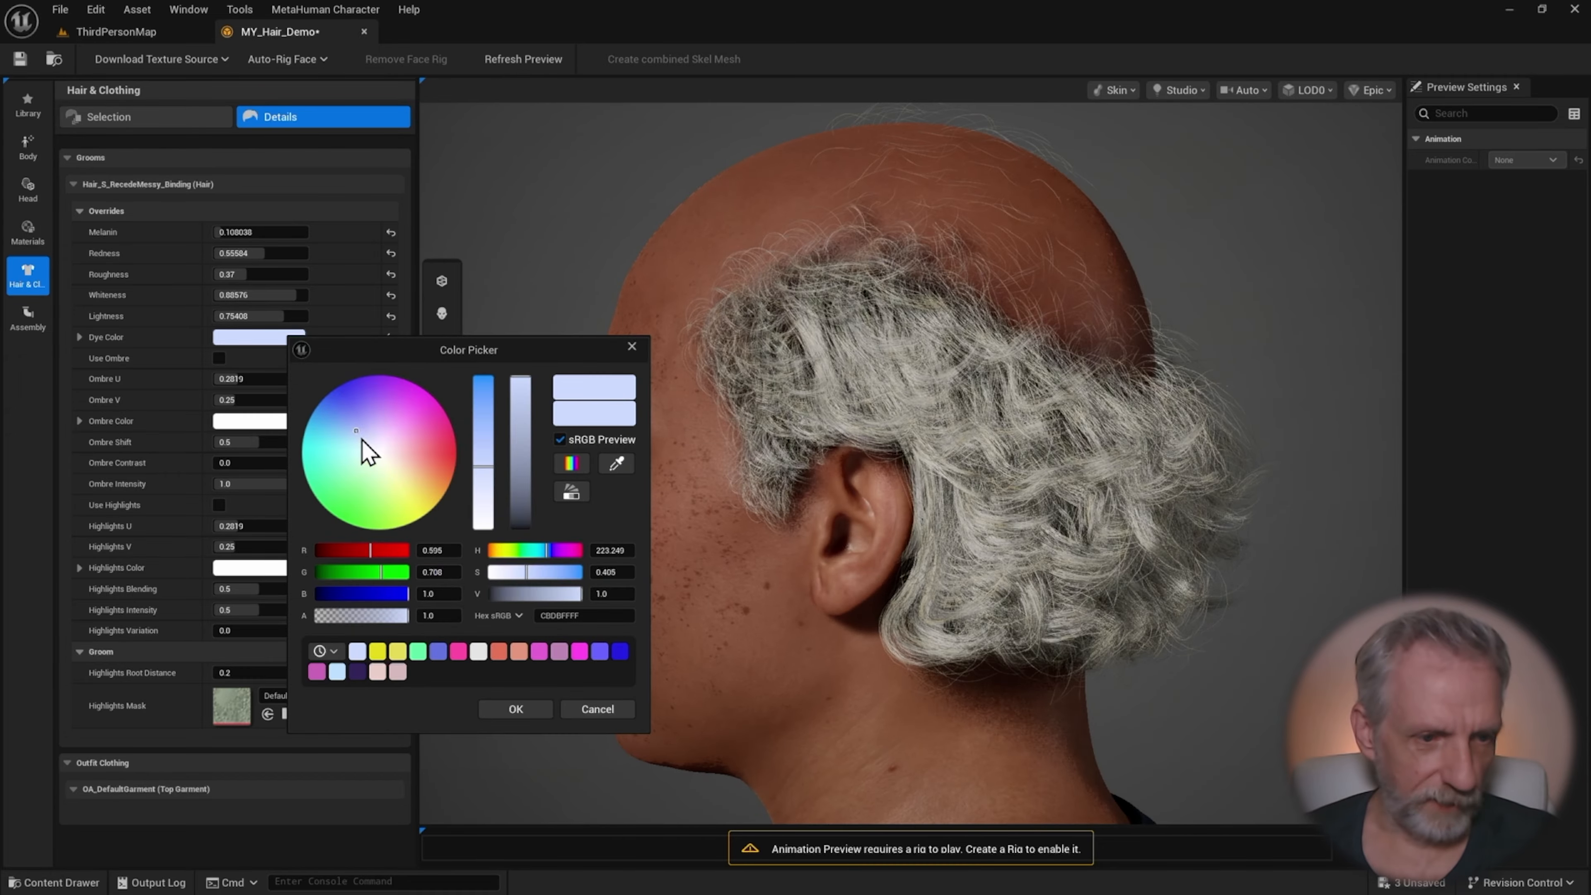
{"action": "left_click_drag", "start_coordinate": [483, 467], "coordinate": [483, 487]}
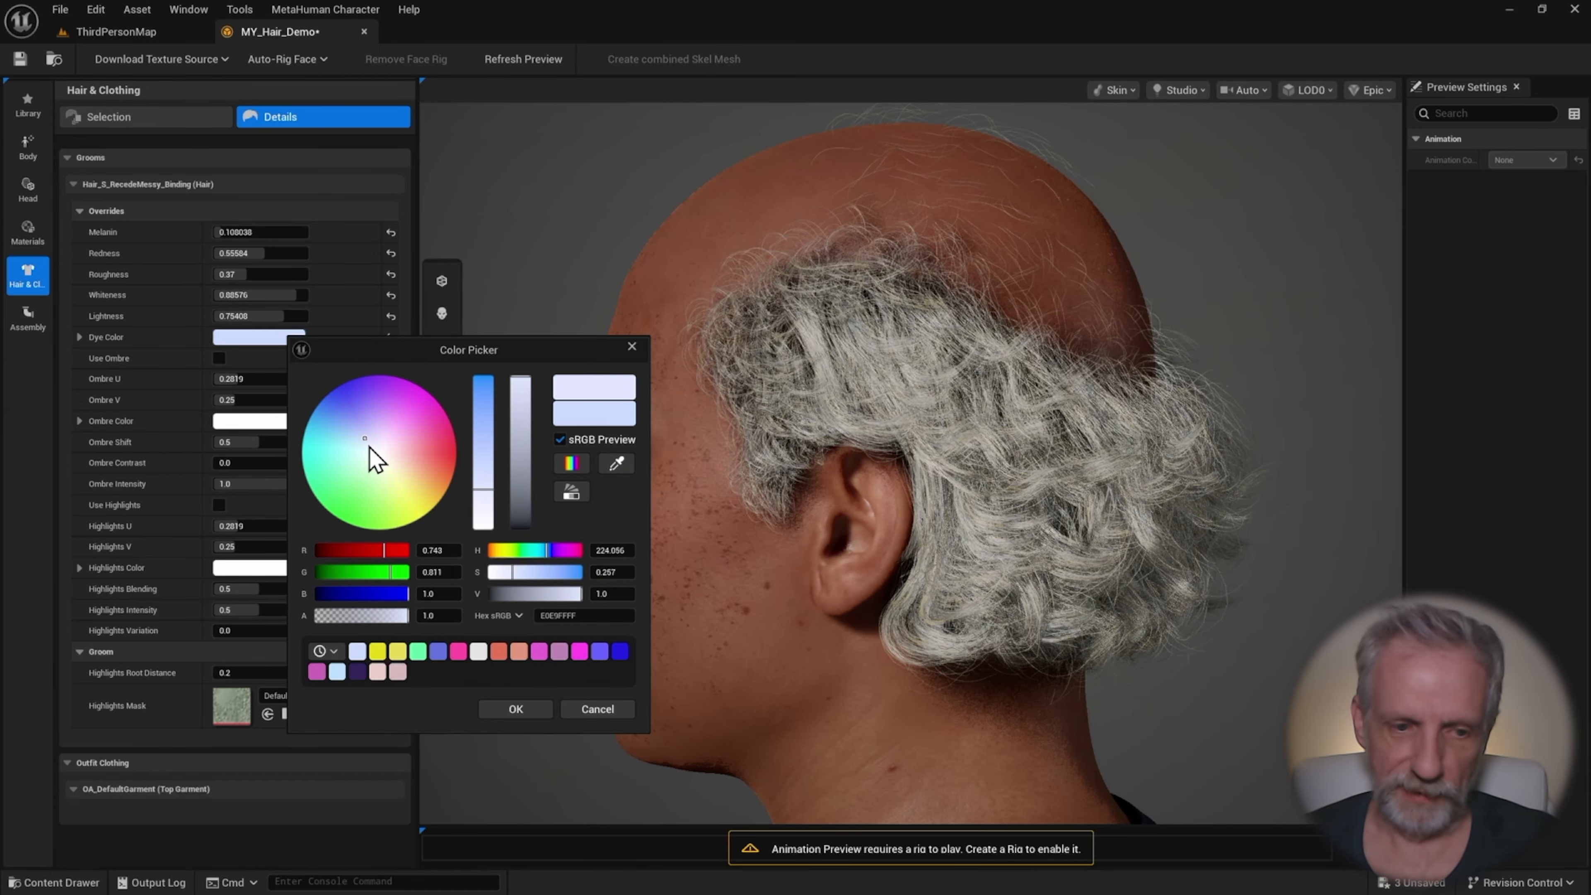
{"action": "left_click", "coordinate": [531, 709]}
- View the character from the front and rotate the Studio light rig until both sides of the face are lit
{"action": "left_click_drag", "start_coordinate": [613, 696], "coordinate": [657, 700]}
{"action": "left_click_drag", "start_coordinate": [509, 584], "coordinate": [466, 584]}
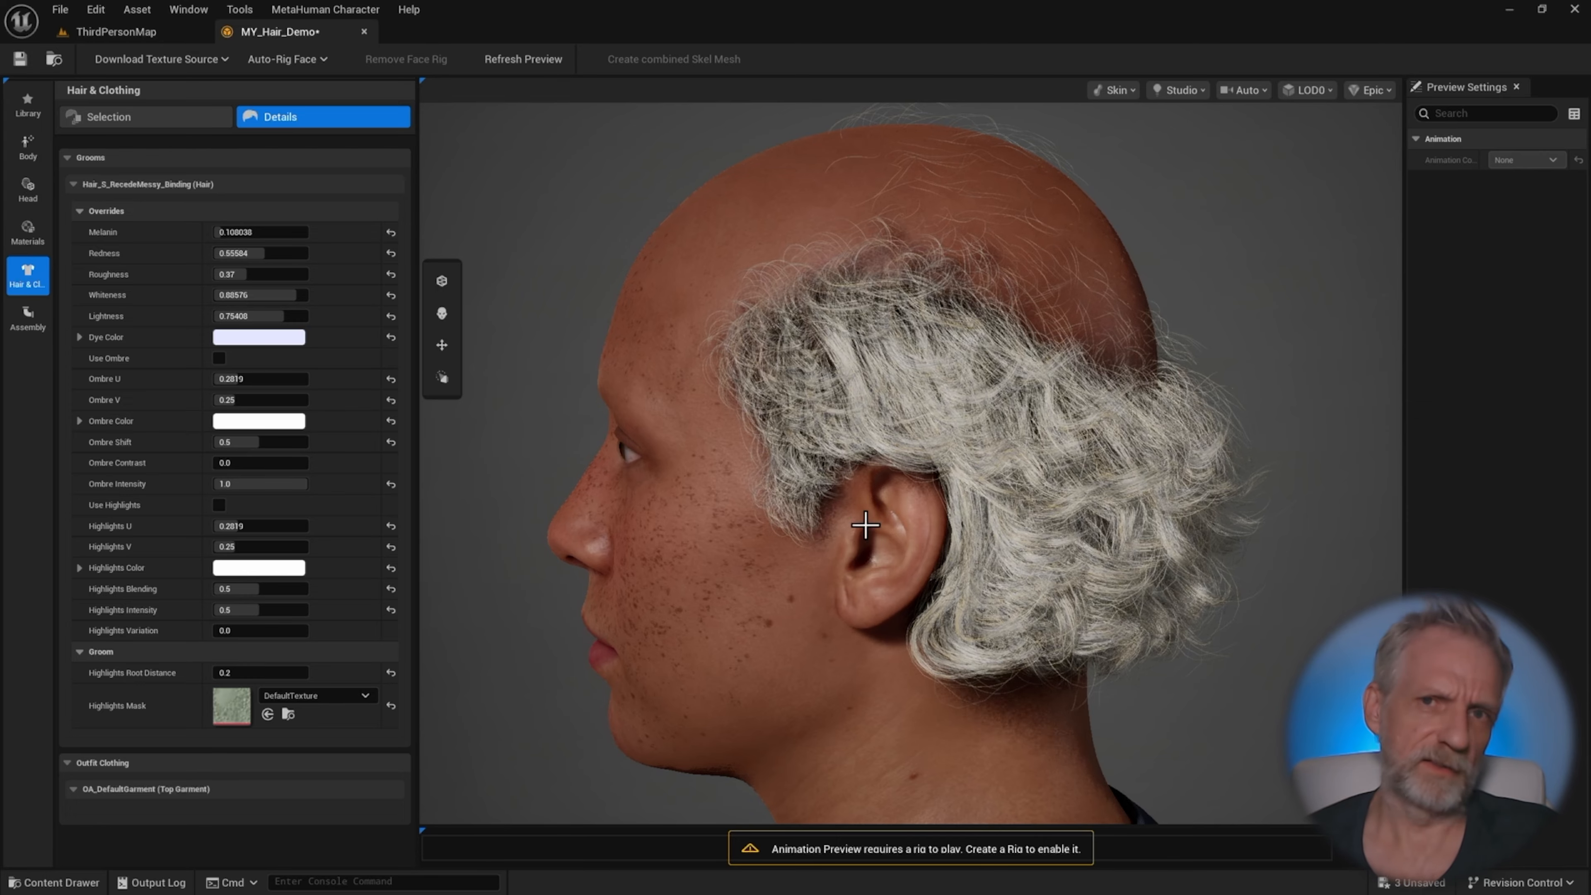
{"action": "left_click_drag", "start_coordinate": [465, 584], "coordinate": [626, 584]}
{"action": "left_click_drag", "start_coordinate": [822, 478], "coordinate": [860, 470]}
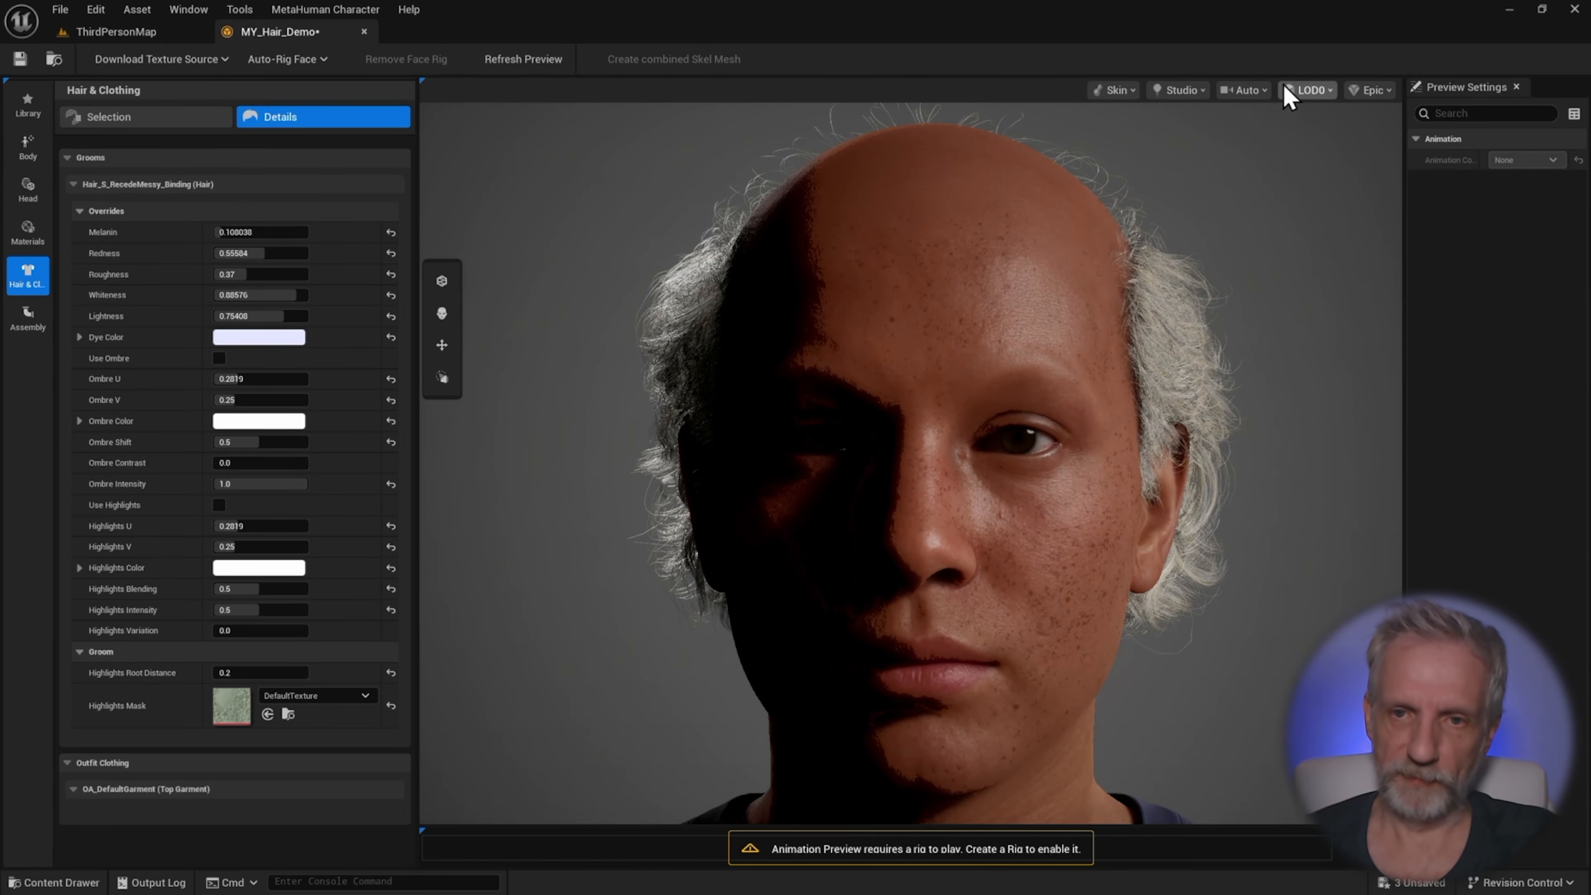
{"action": "left_click", "coordinate": [1177, 90]}
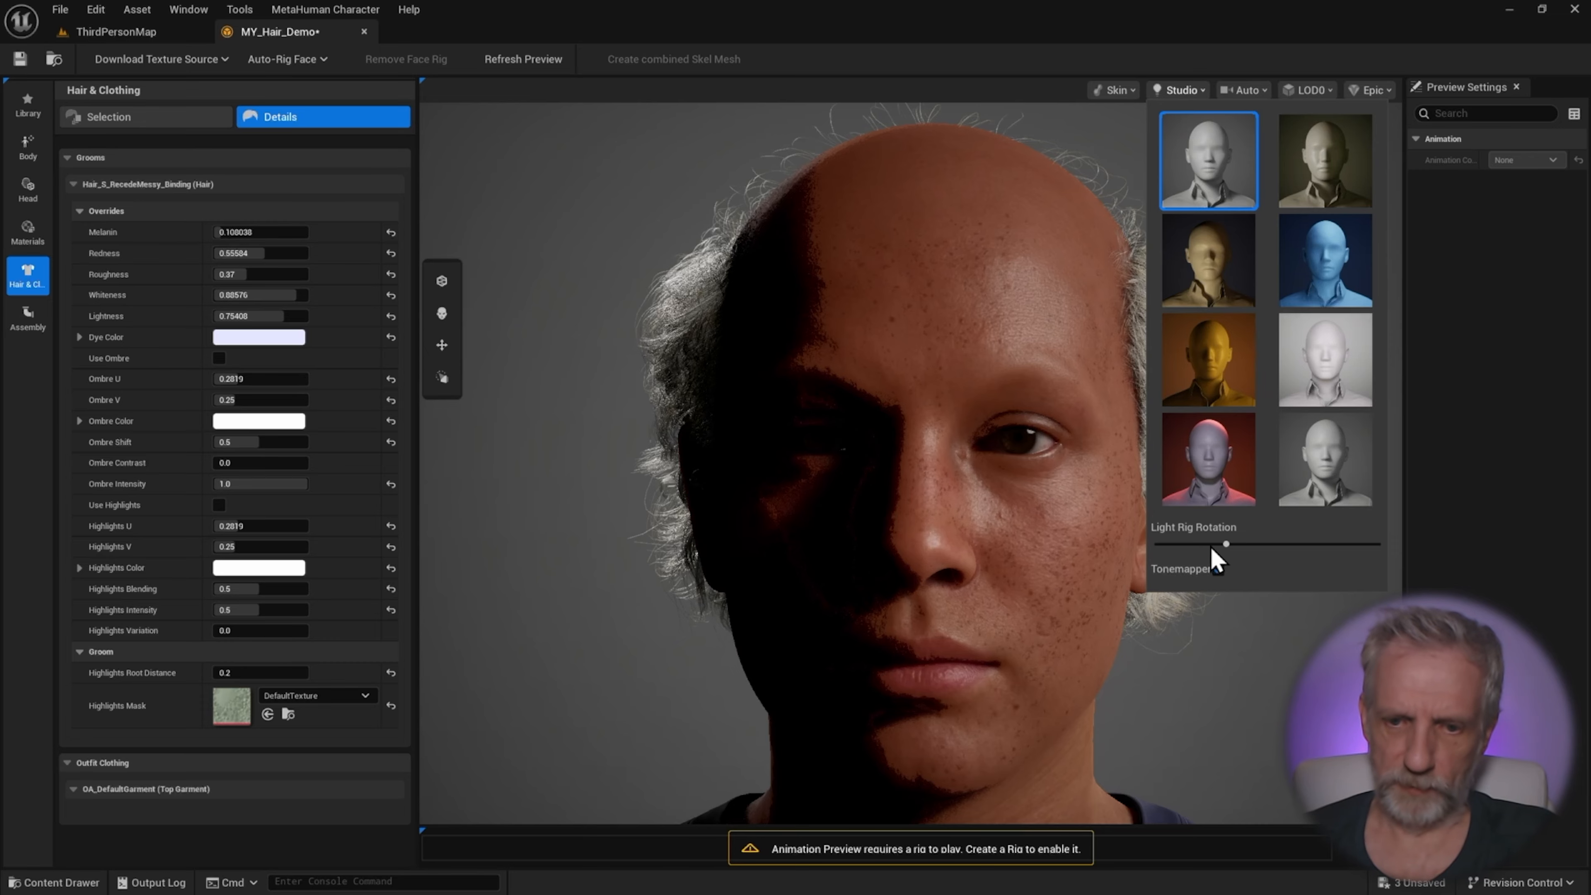
{"action": "left_click_drag", "start_coordinate": [1240, 541], "coordinate": [1260, 539]}
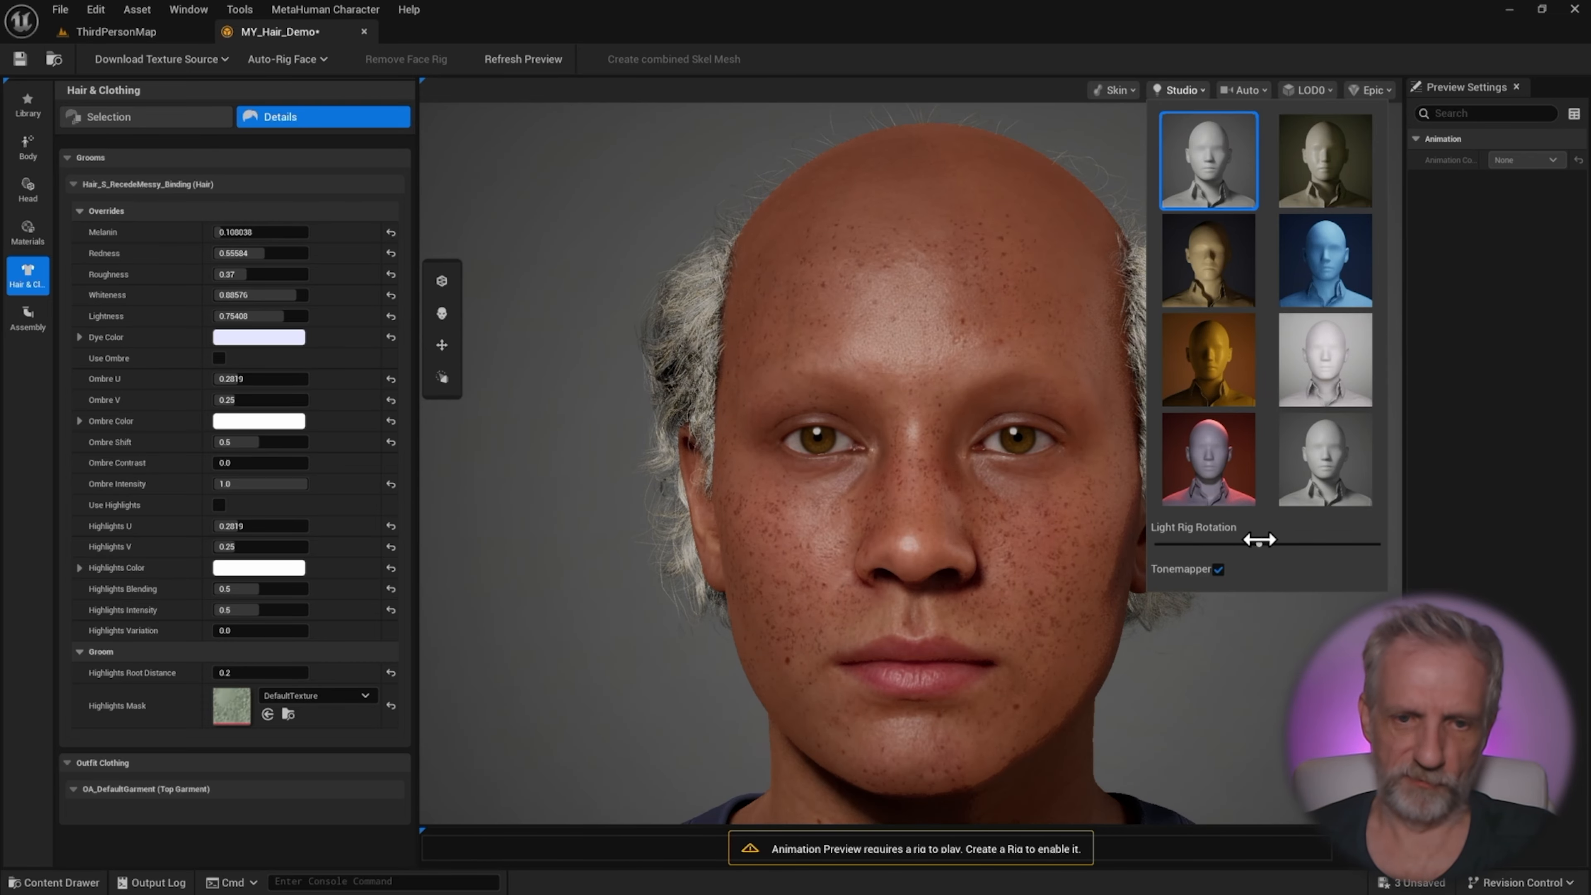
- Give the character the Eyebrows_L_Scraggly groom after trying one of the medium eyebrow grooms
{"action": "left_click_drag", "start_coordinate": [777, 392], "coordinate": [683, 399]}
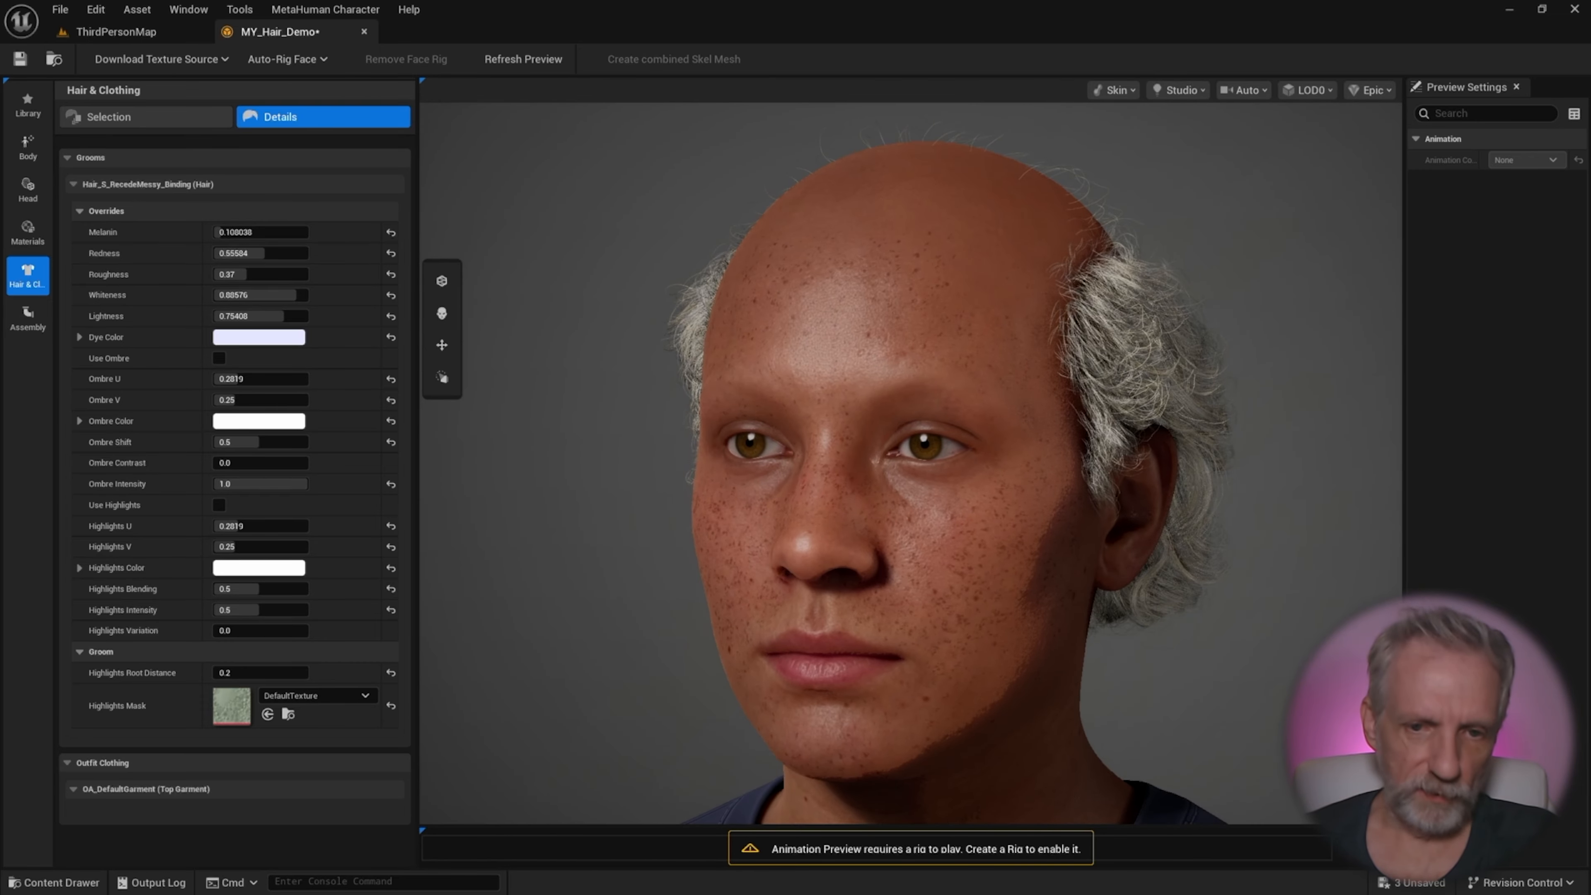
{"action": "scroll", "coordinate": [952, 451], "scroll_direction": "up", "scroll_amount": 4}
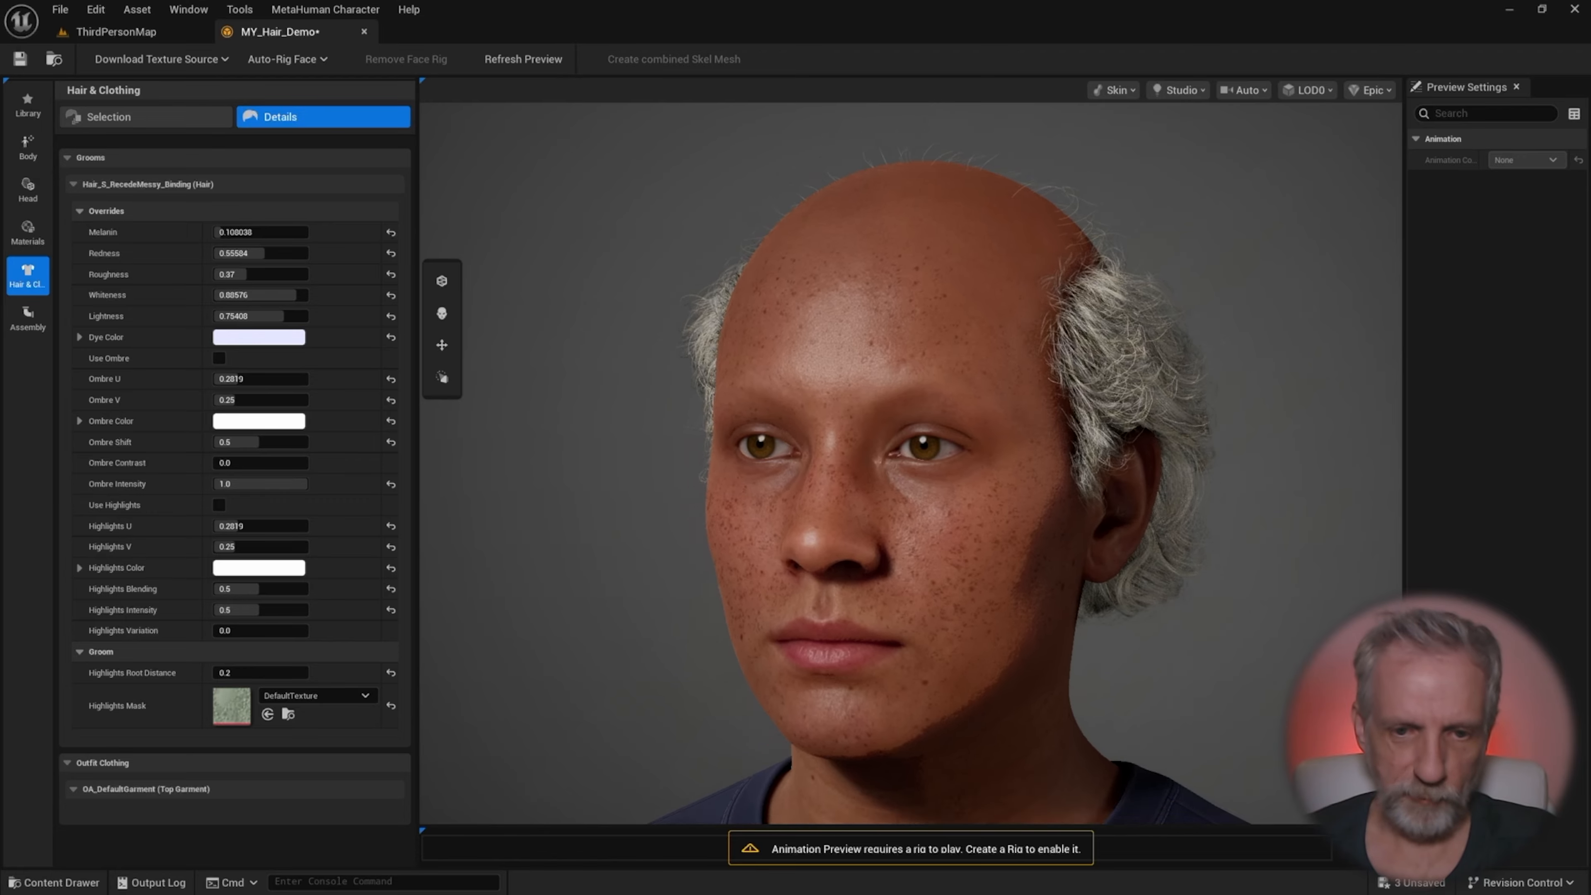
{"action": "mouse_move", "coordinate": [952, 451]}
{"action": "left_mouse_down"}
{"action": "mouse_move", "coordinate": [890, 451]}
{"action": "mouse_move", "coordinate": [931, 447]}
{"action": "left_mouse_up"}
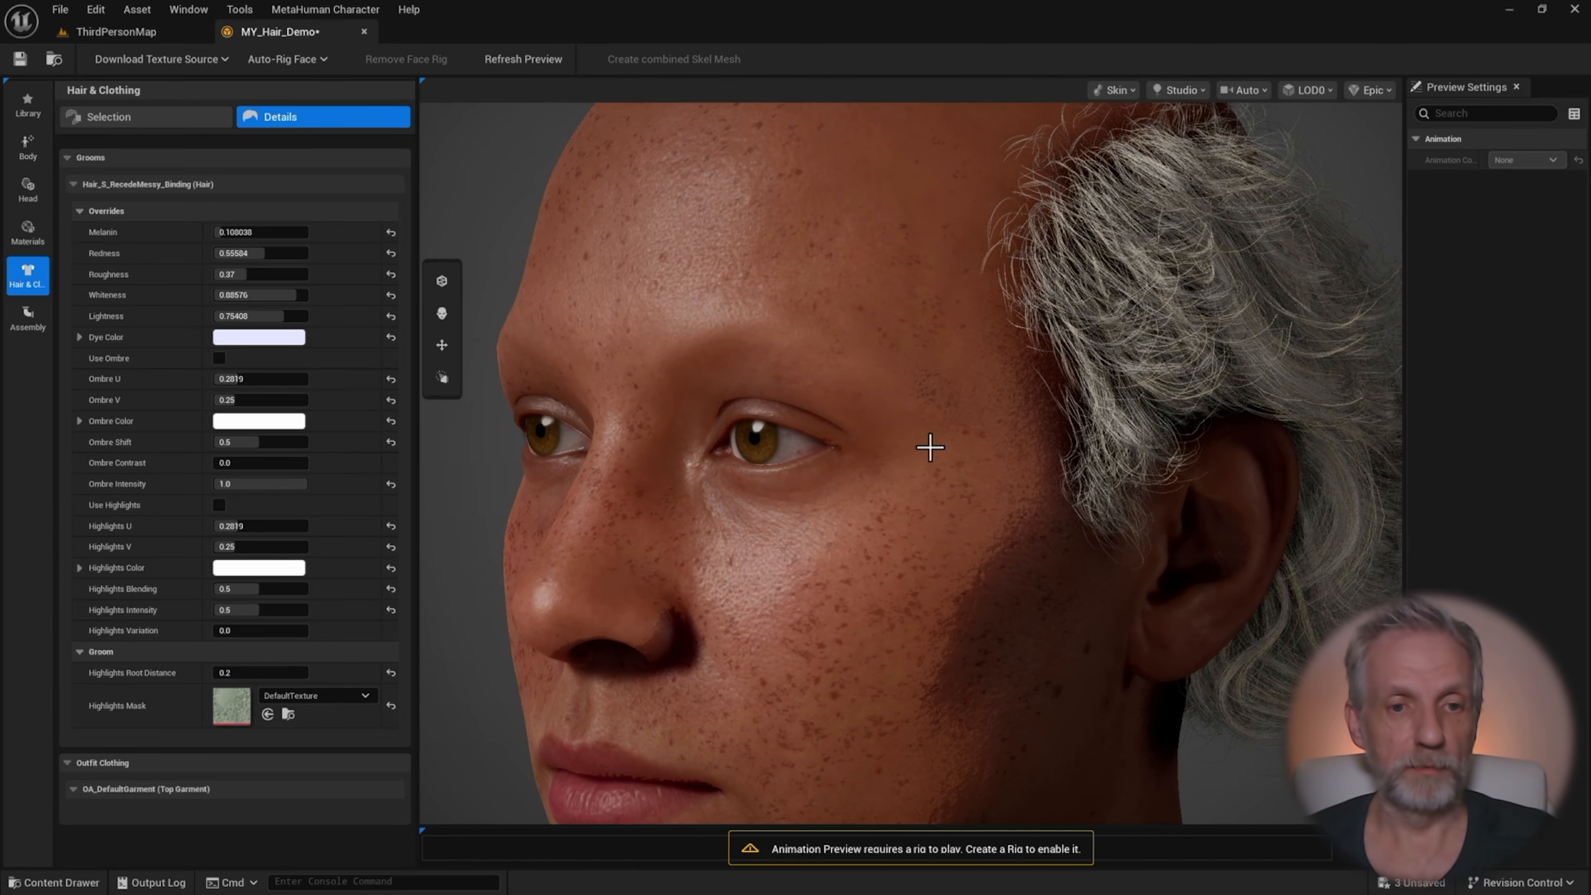
{"action": "middle_click_drag", "start_coordinate": [931, 447], "coordinate": [994, 448]}
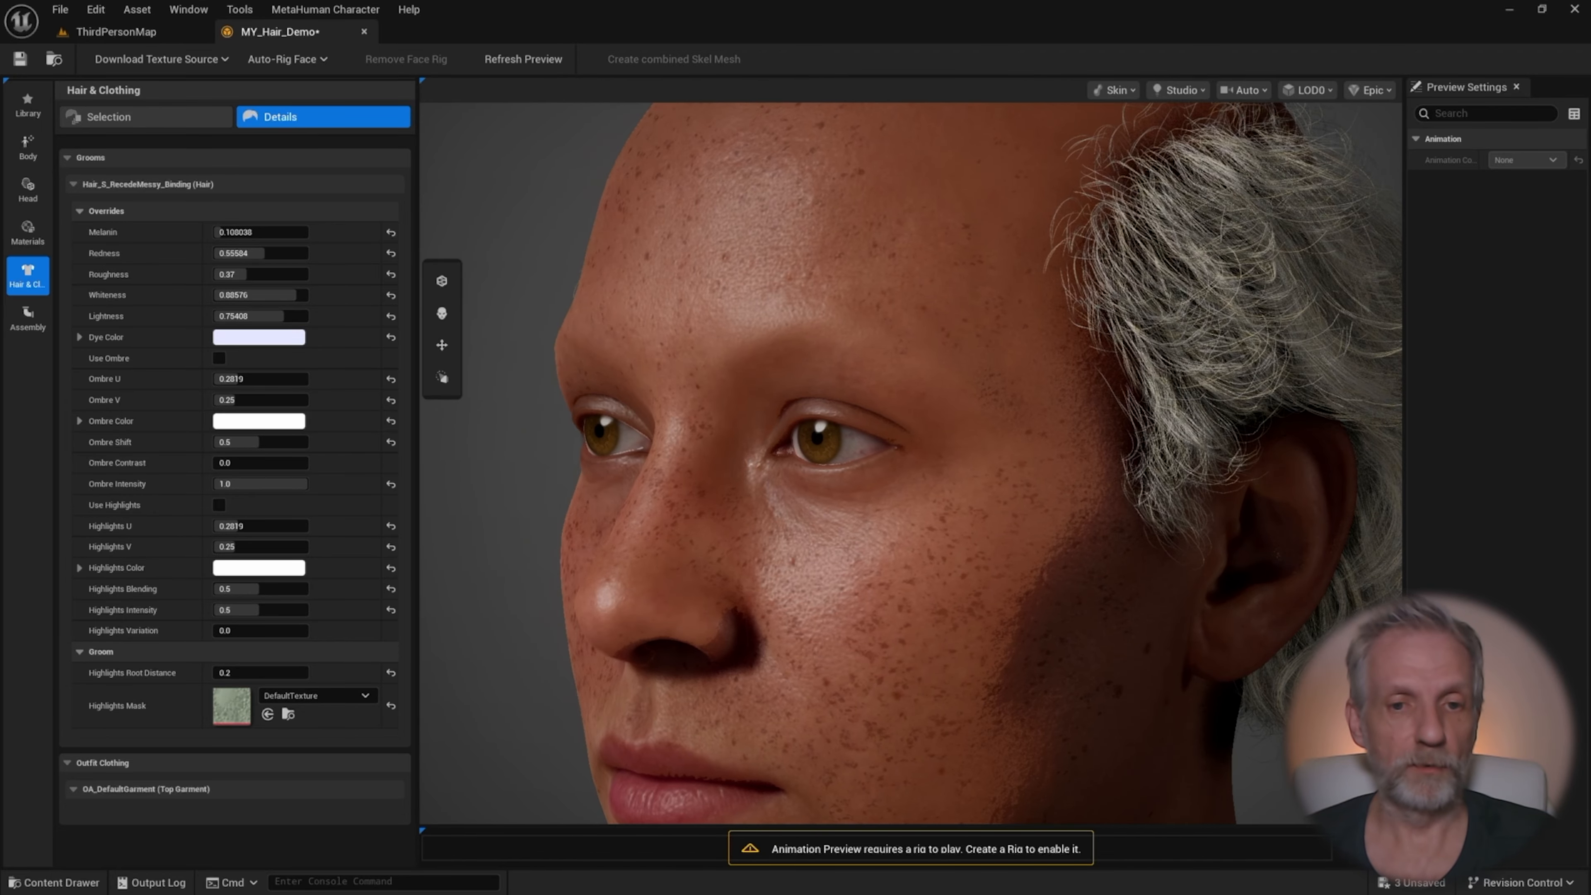
{"action": "left_click", "coordinate": [148, 119]}
{"action": "left_click", "coordinate": [72, 174]}
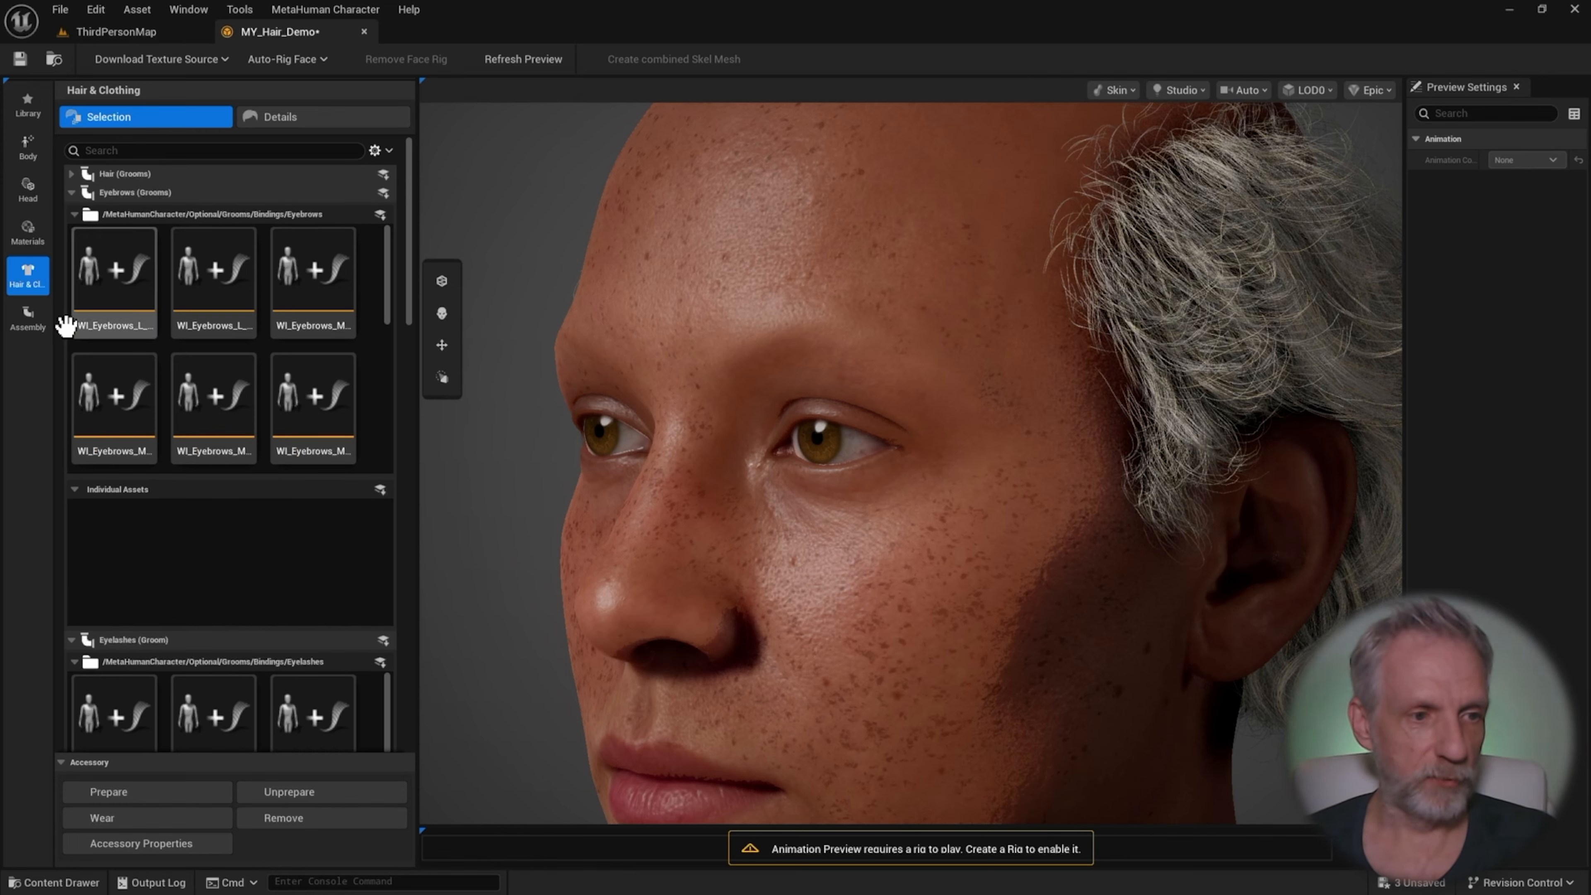
{"action": "scroll", "coordinate": [319, 293], "scroll_direction": "down", "scroll_amount": 3}
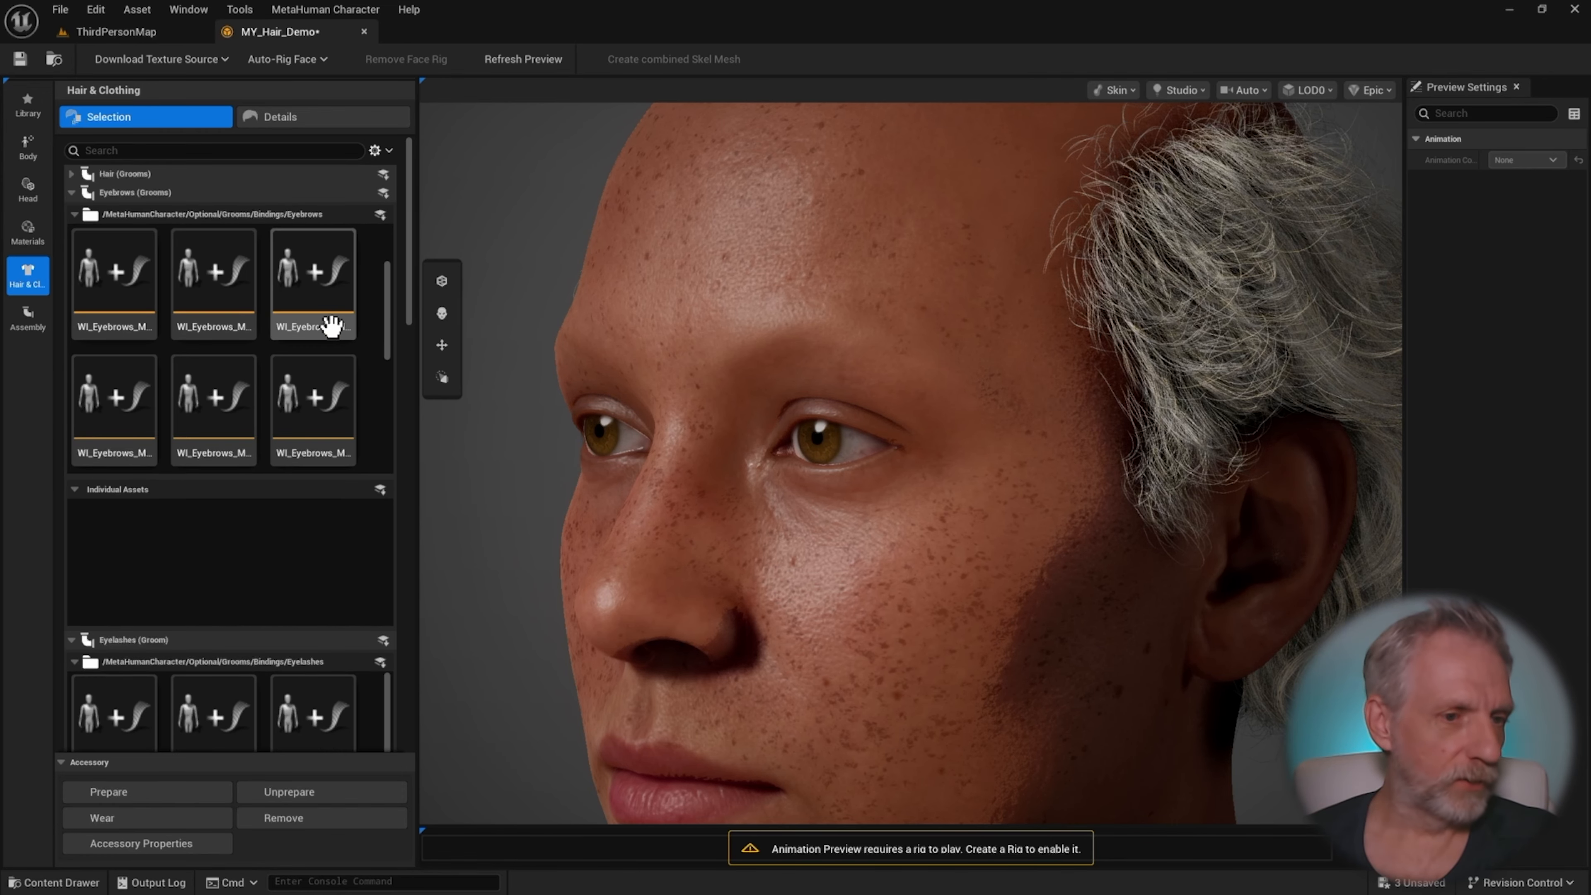
{"action": "left_click", "coordinate": [191, 329]}
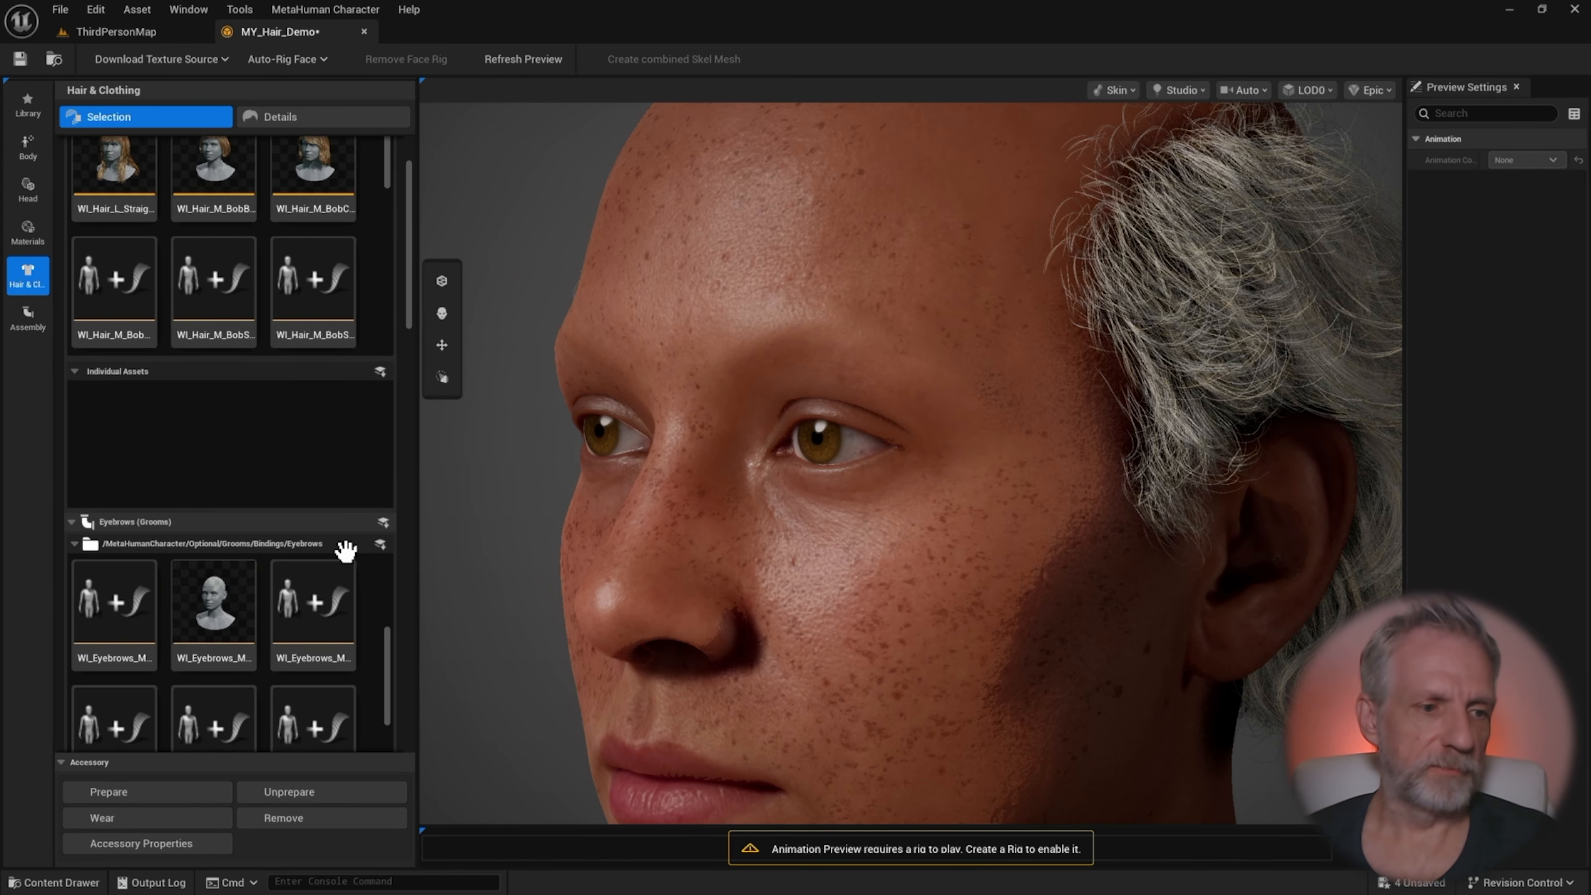
{"action": "scroll", "coordinate": [359, 556], "scroll_direction": "down", "scroll_amount": 1}
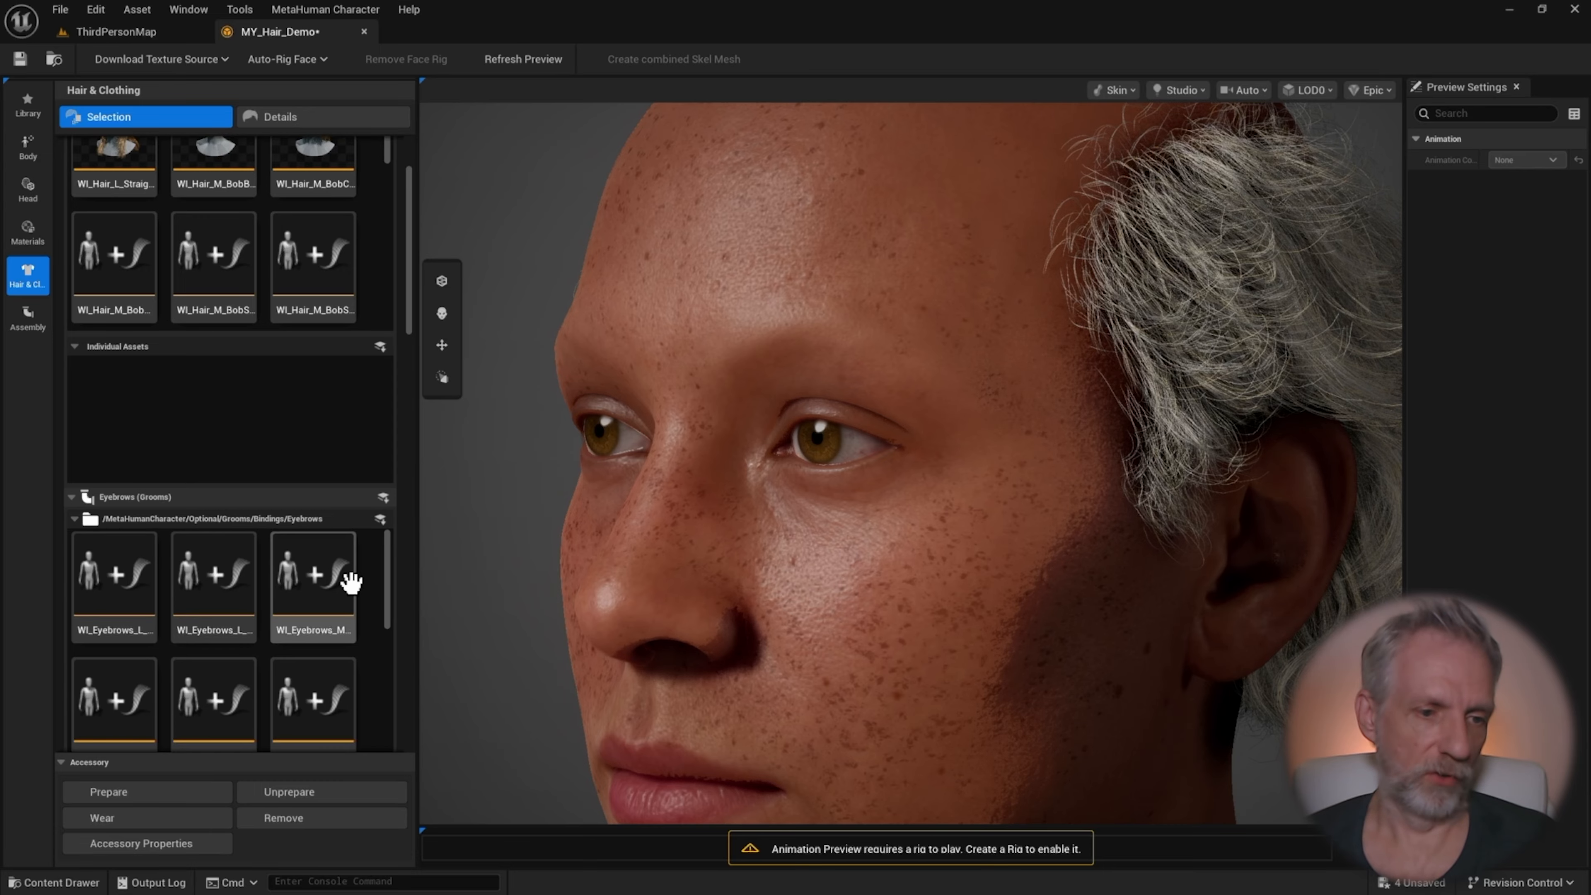
{"action": "left_click", "coordinate": [117, 592]}
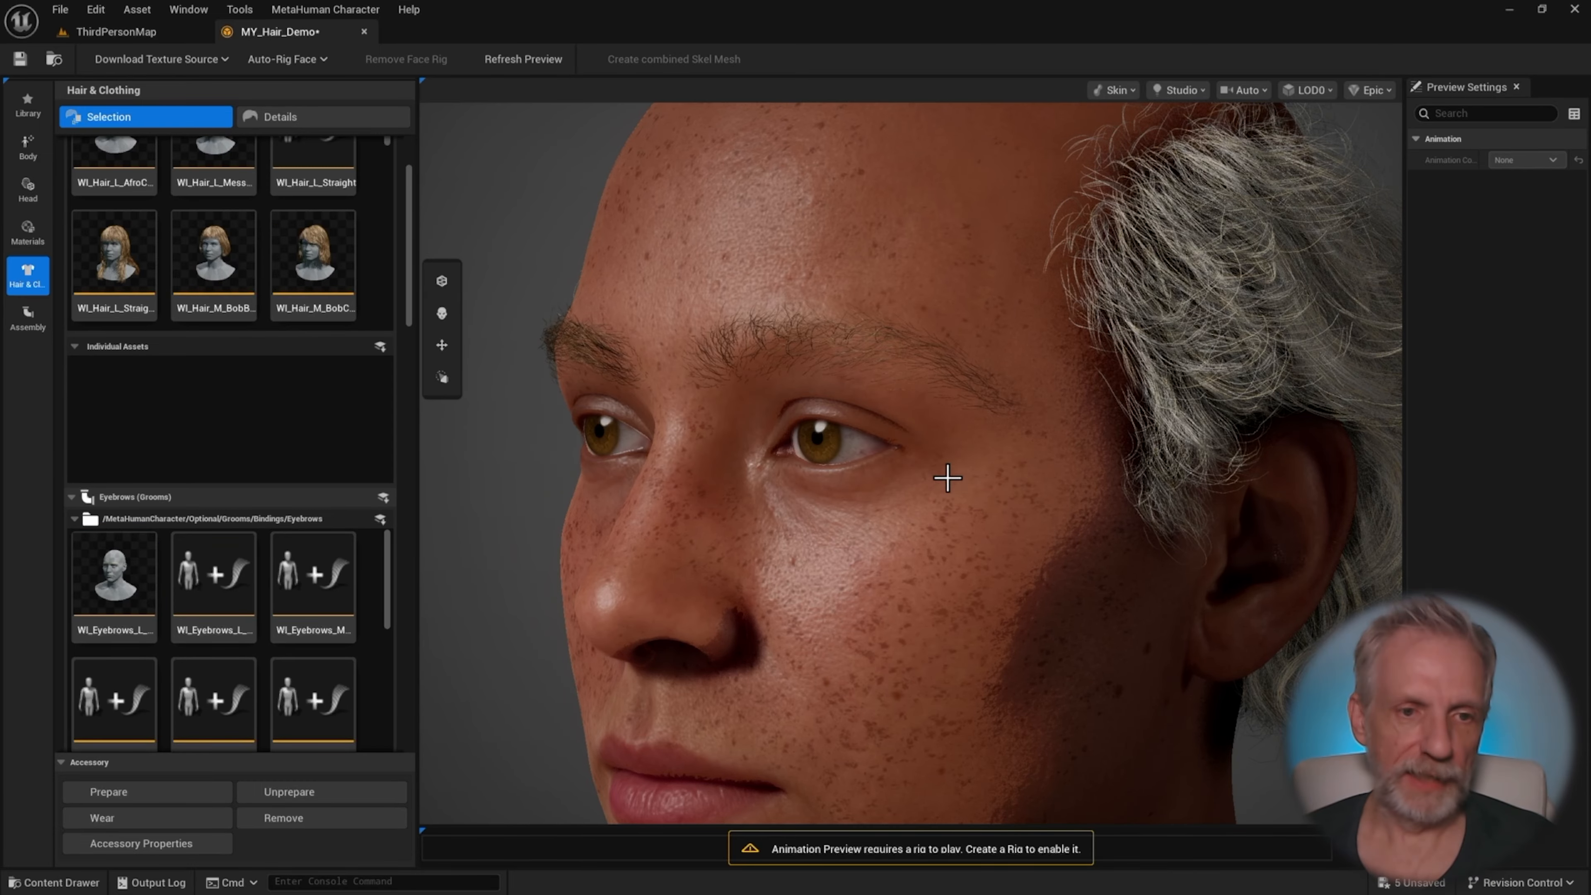
- Add the Eyelashes_L_Curl groom to the character
{"action": "left_click_drag", "start_coordinate": [948, 476], "coordinate": [865, 476]}
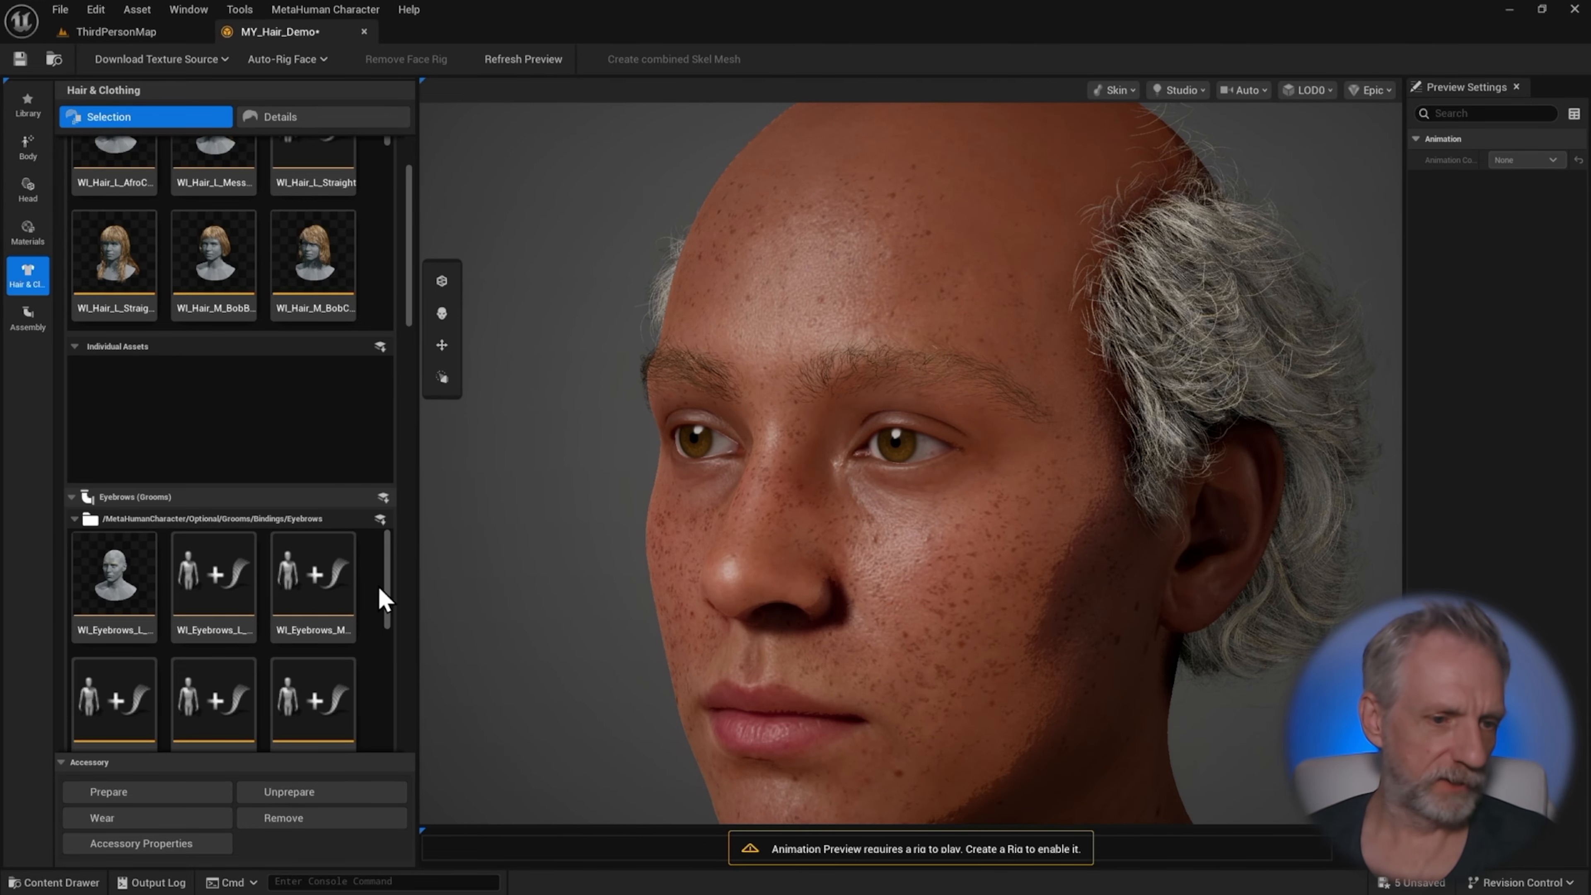
{"action": "scroll", "coordinate": [401, 568], "scroll_direction": "down", "scroll_amount": 10}
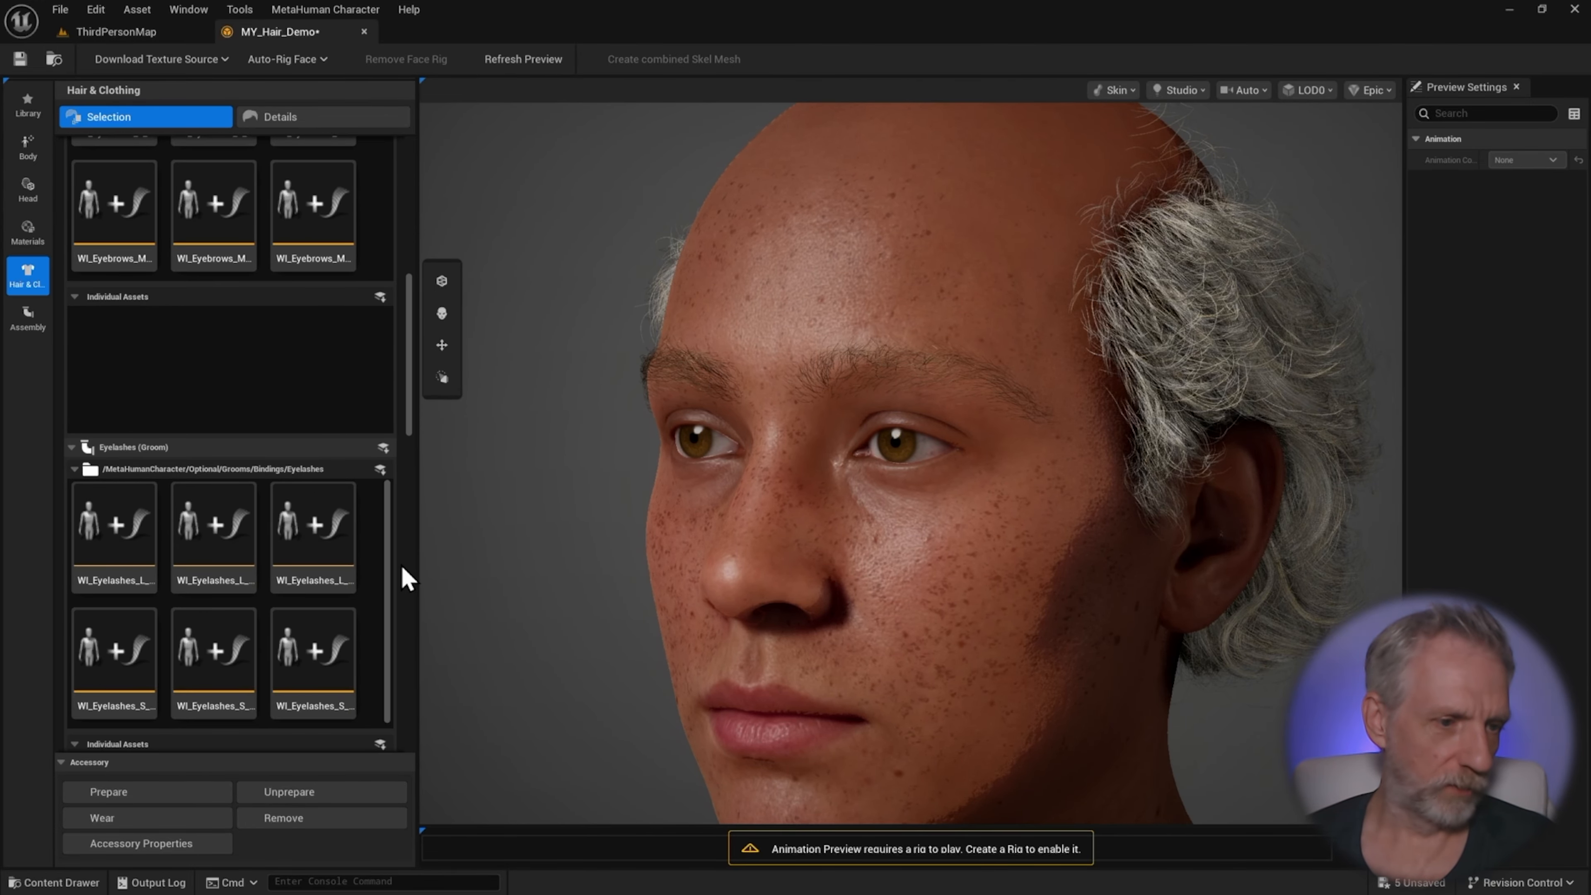
{"action": "left_click", "coordinate": [119, 513]}
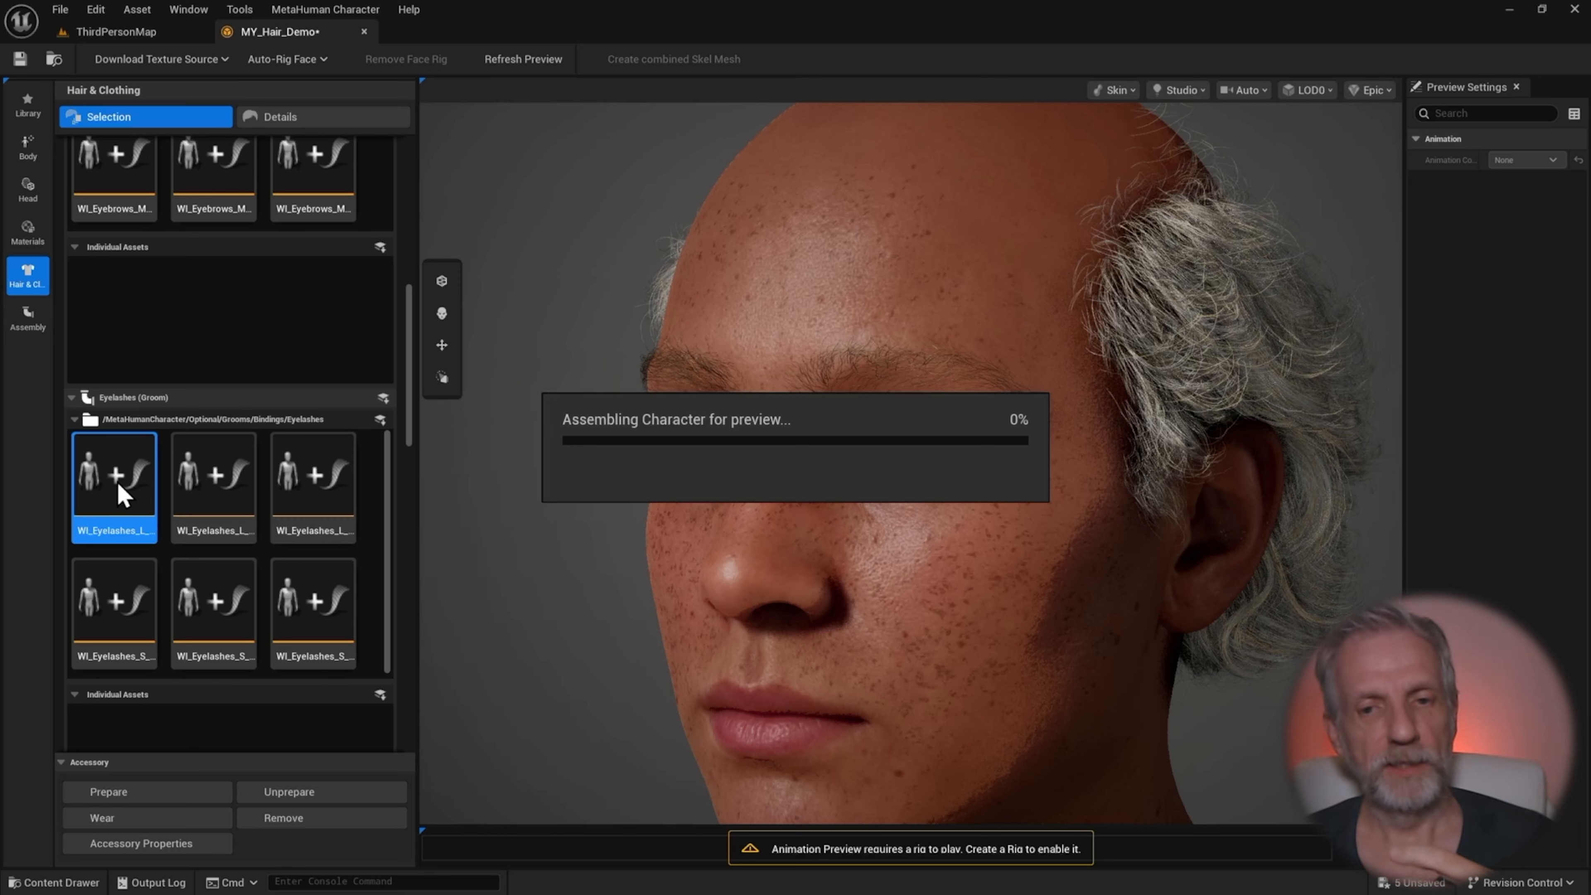
{"action": "scroll", "coordinate": [122, 491], "scroll_direction": "down", "scroll_amount": 4}
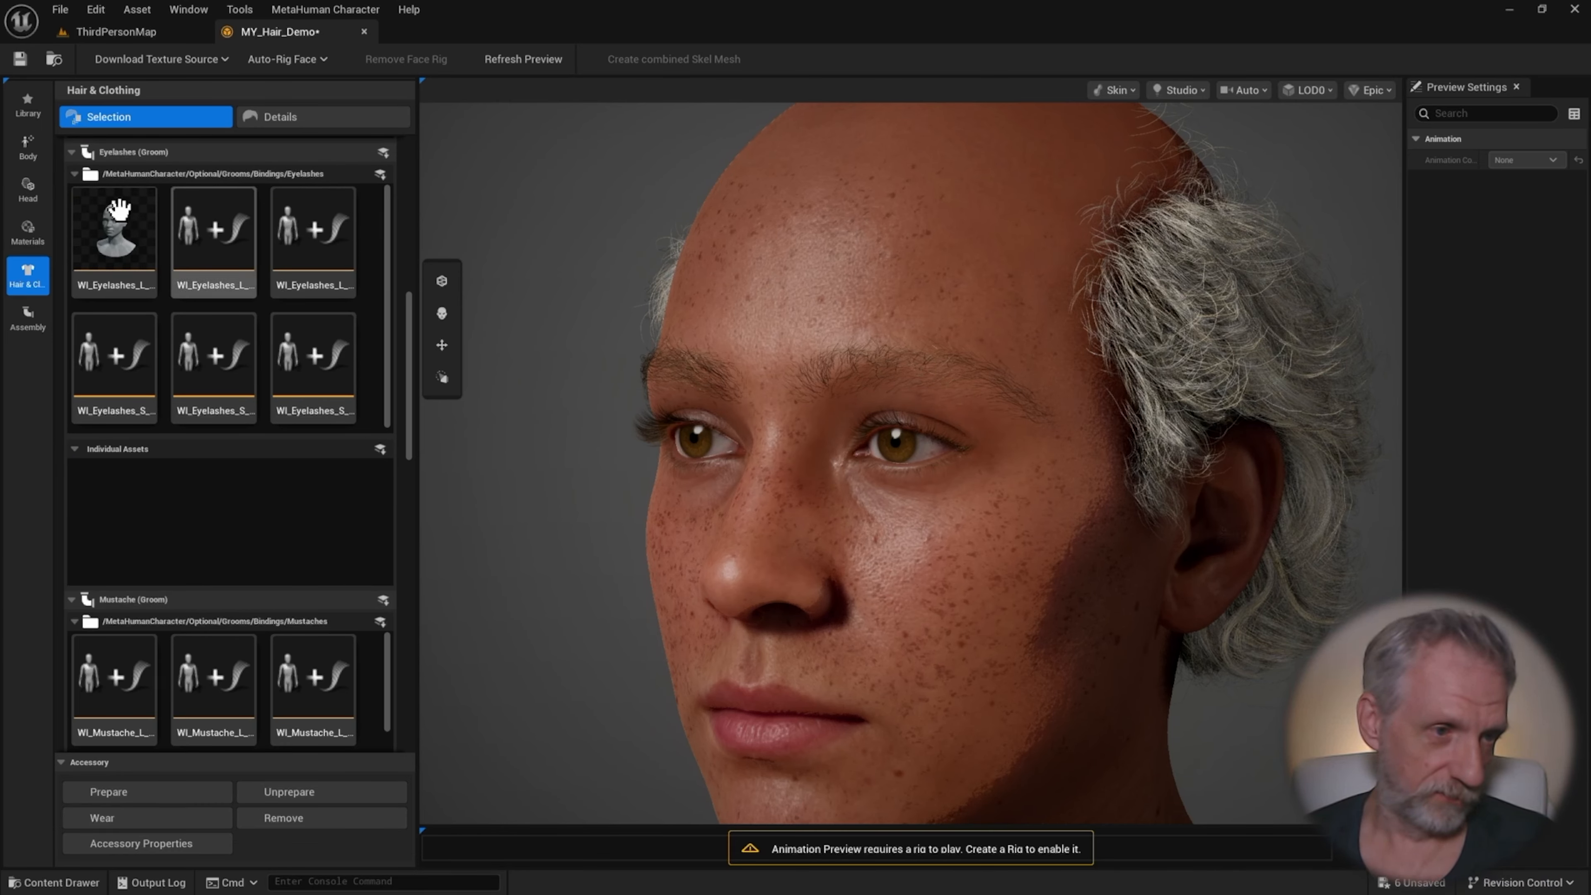
- Add the Mustache_L_Full groom to the character and view it from the side
{"action": "left_click", "coordinate": [71, 152]}
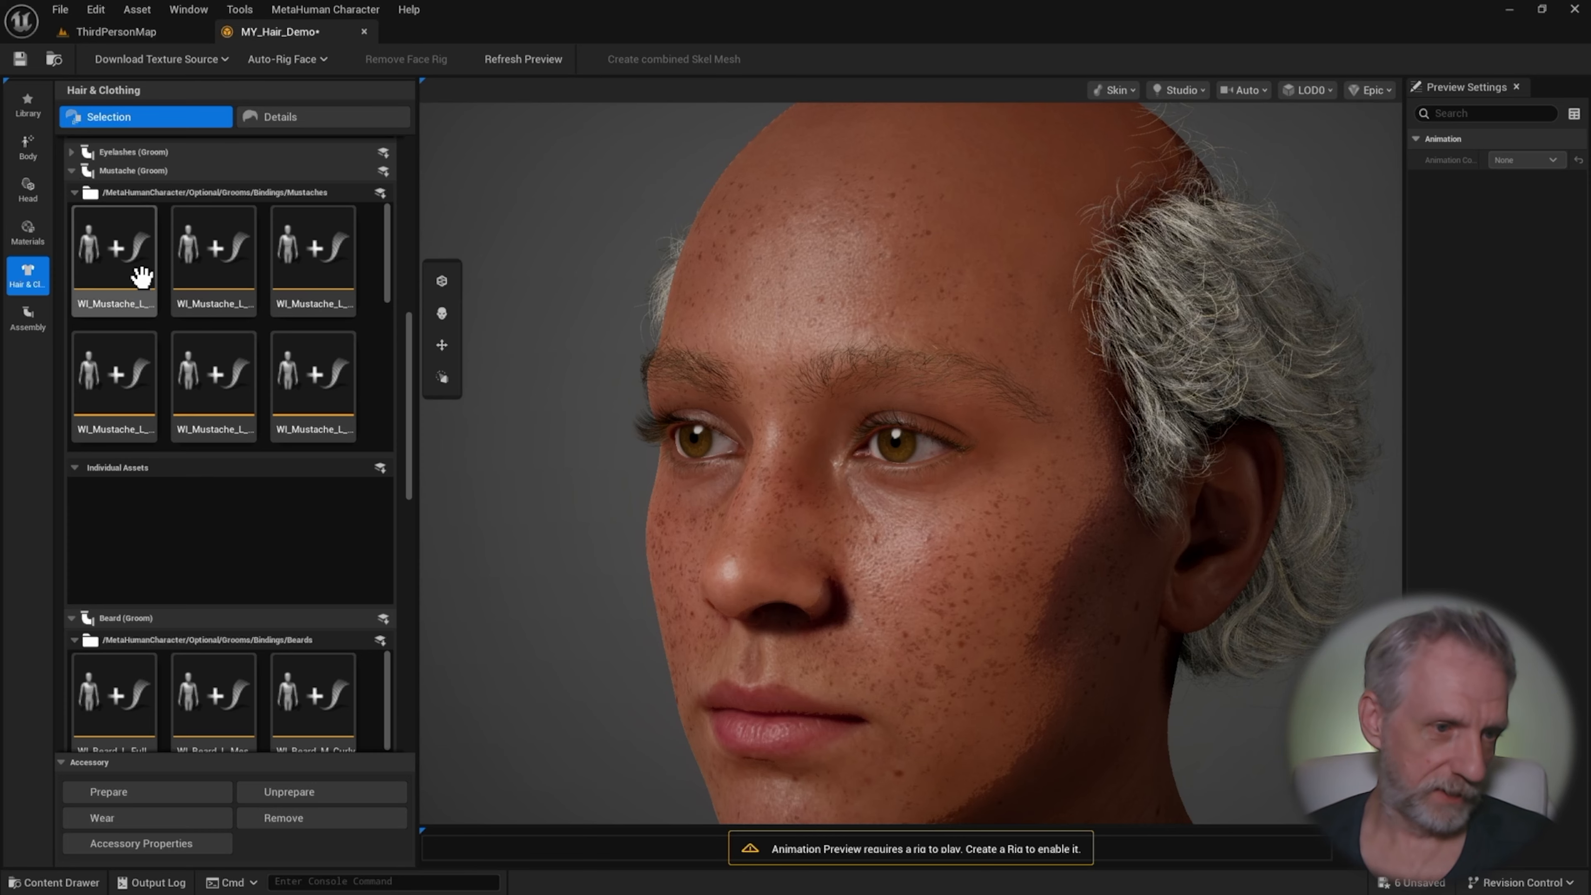
{"action": "left_click", "coordinate": [90, 251]}
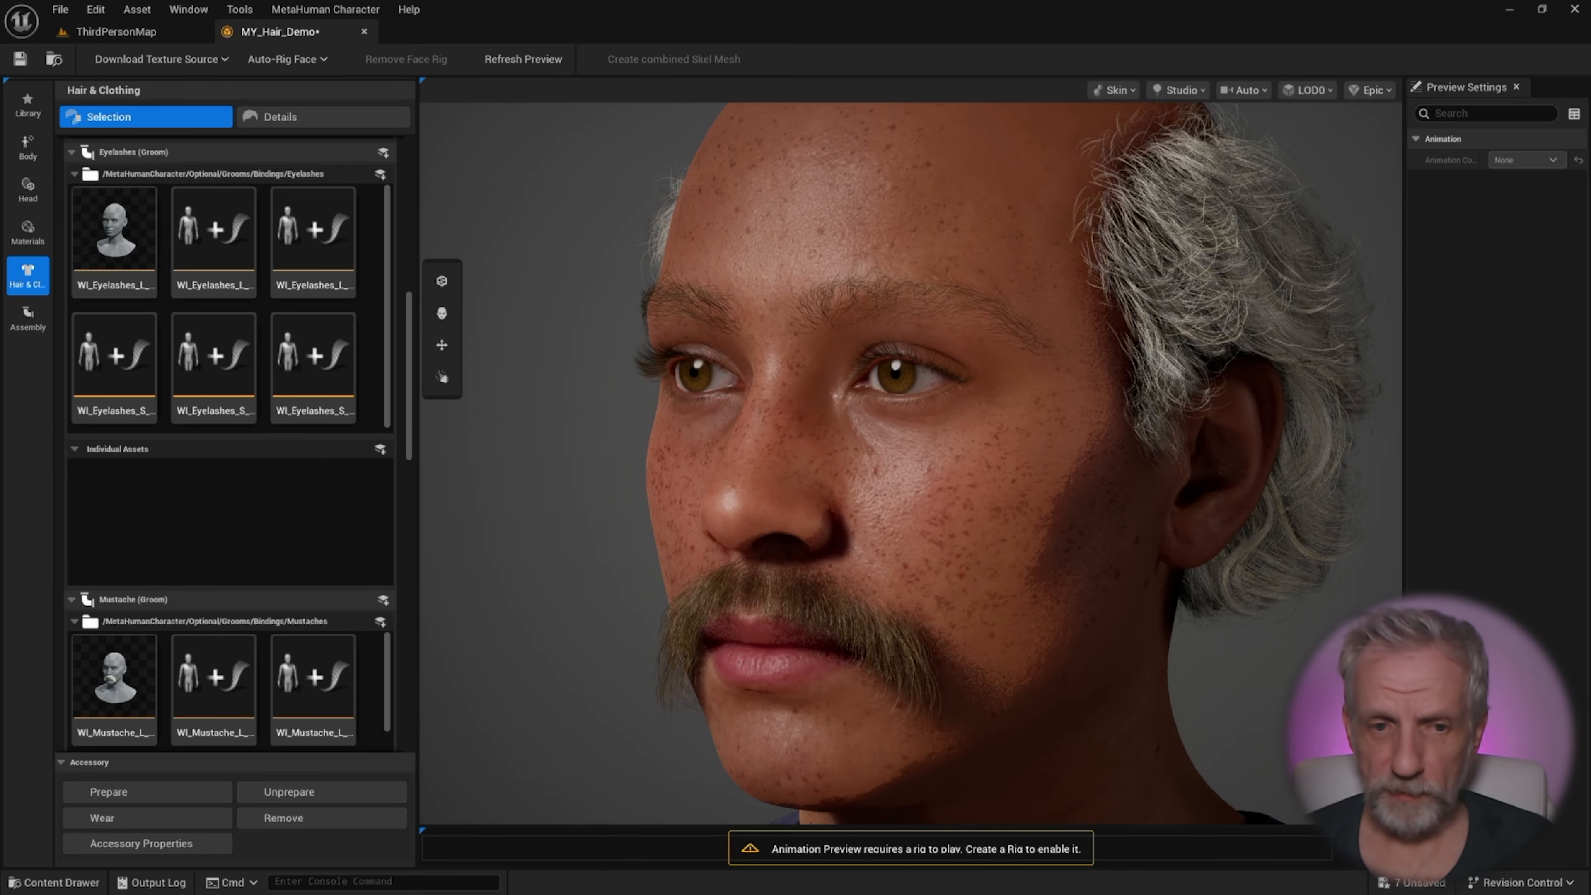
{"action": "left_click_drag", "start_coordinate": [769, 581], "coordinate": [695, 581]}
- Show the details of the worn grooms and collapse the eyebrow, eyelash, hair and mustache sections
{"action": "left_click", "coordinate": [280, 116]}
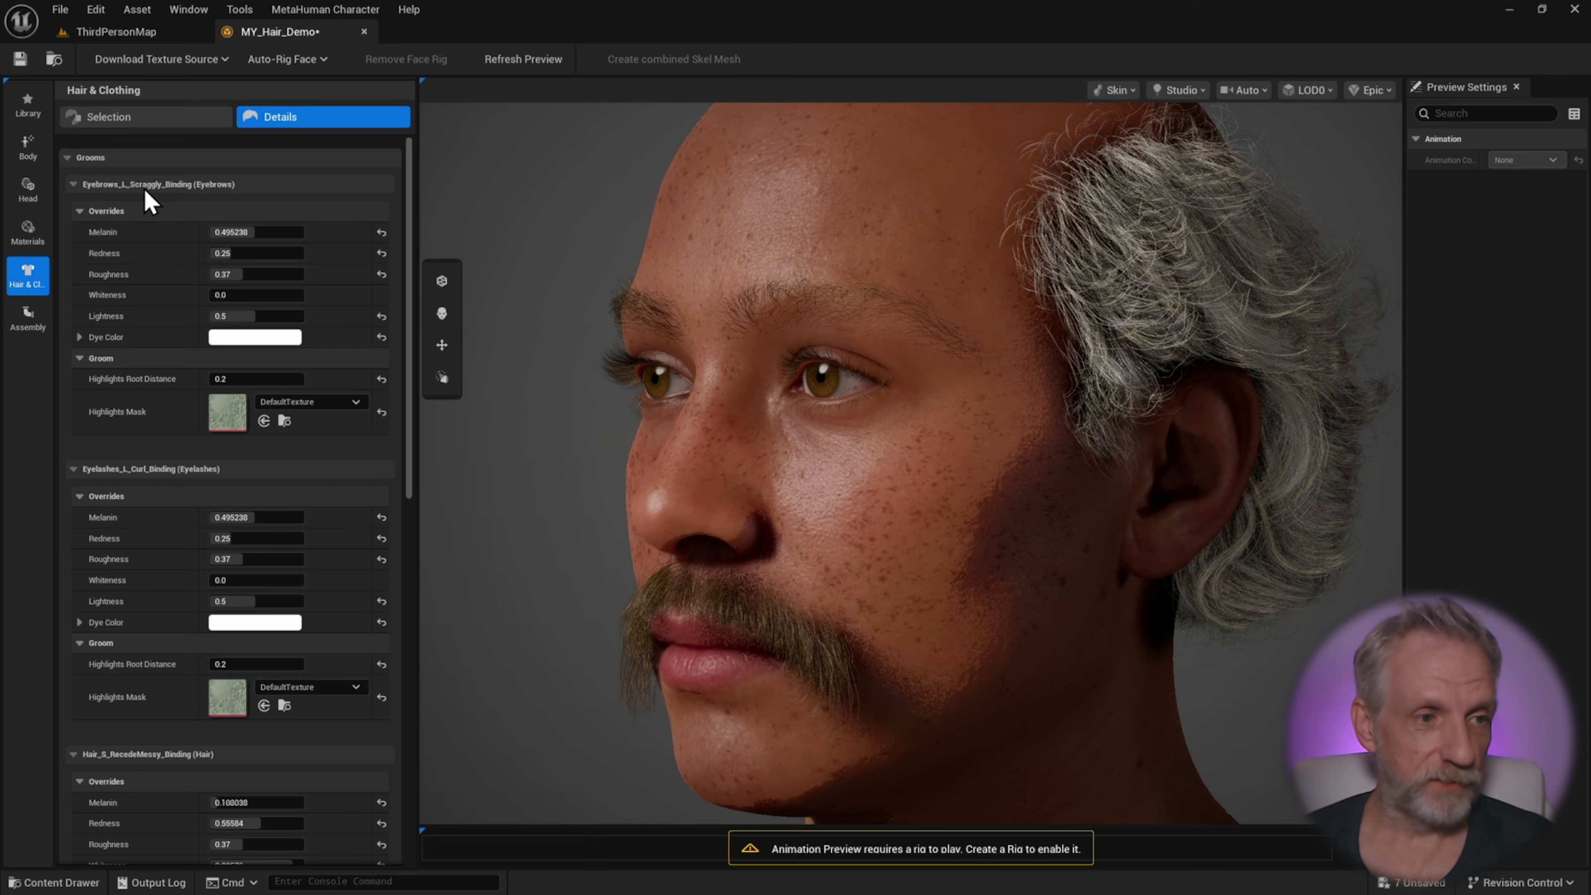
{"action": "left_click", "coordinate": [74, 185]}
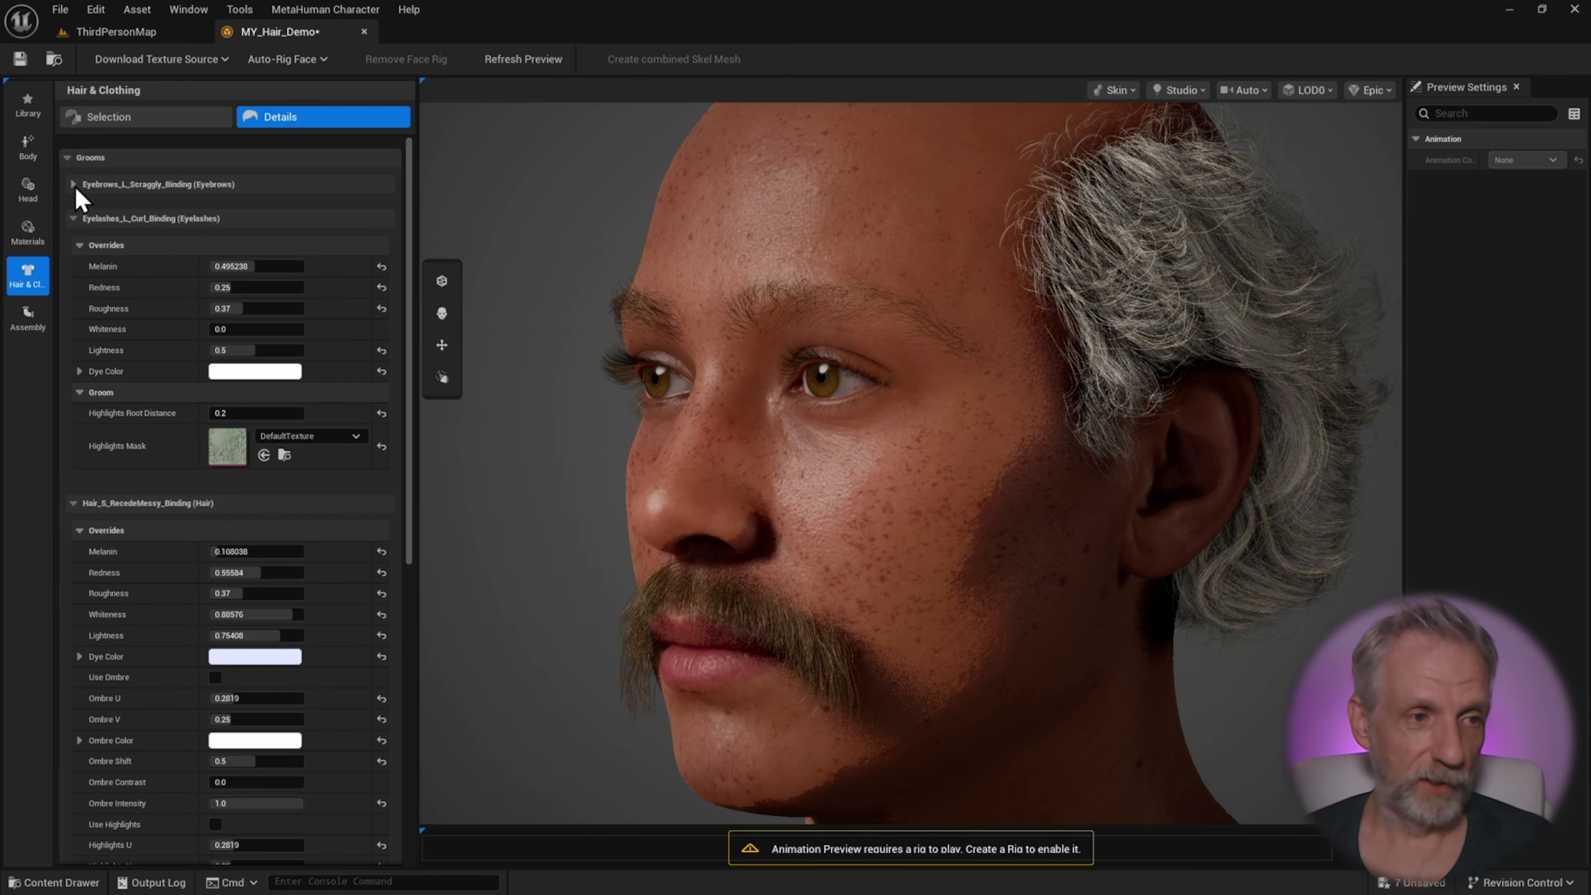
{"action": "left_click", "coordinate": [73, 218]}
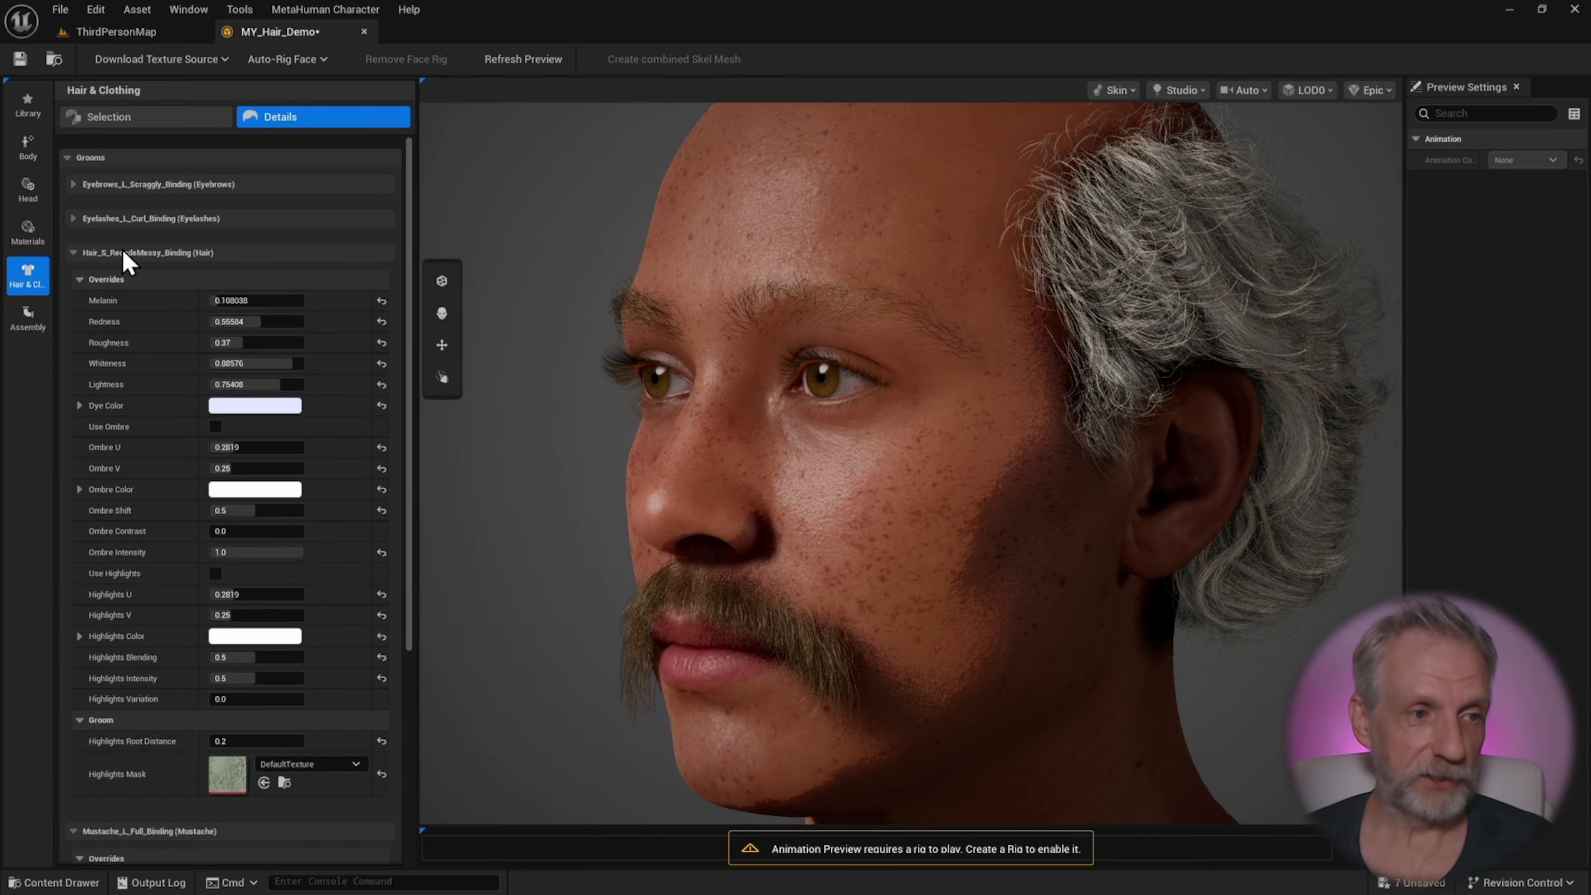
{"action": "left_click", "coordinate": [73, 254]}
{"action": "left_click", "coordinate": [74, 287]}
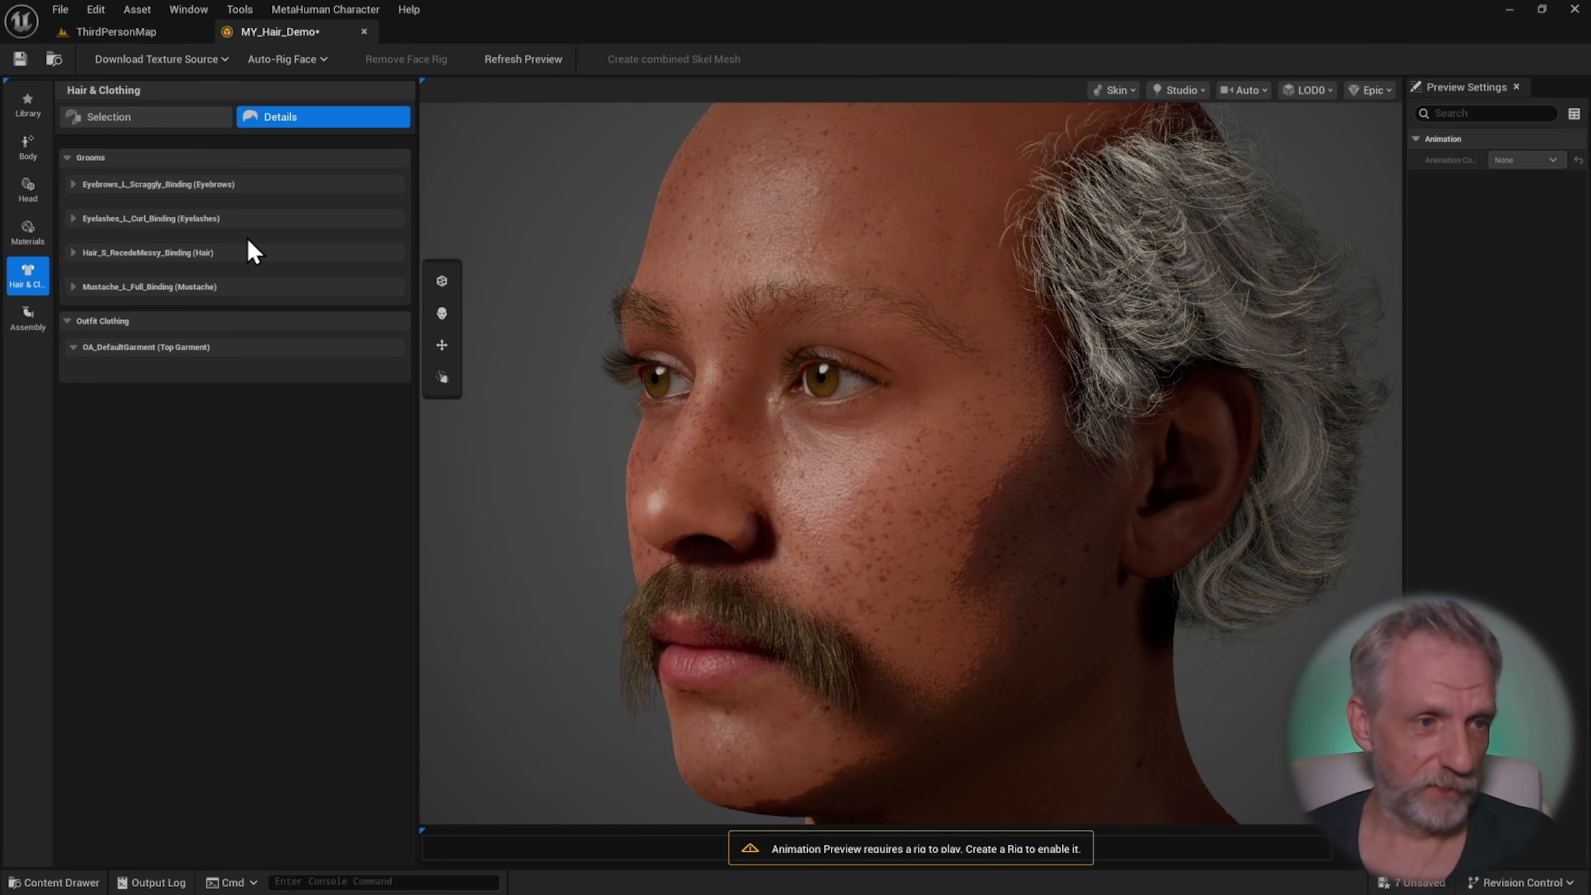
- Whiten the eyebrows with Melanin about 0.521, Redness about 0.217, Whiteness about 0.813 and Lightness about 0.627
{"action": "left_click", "coordinate": [75, 185]}
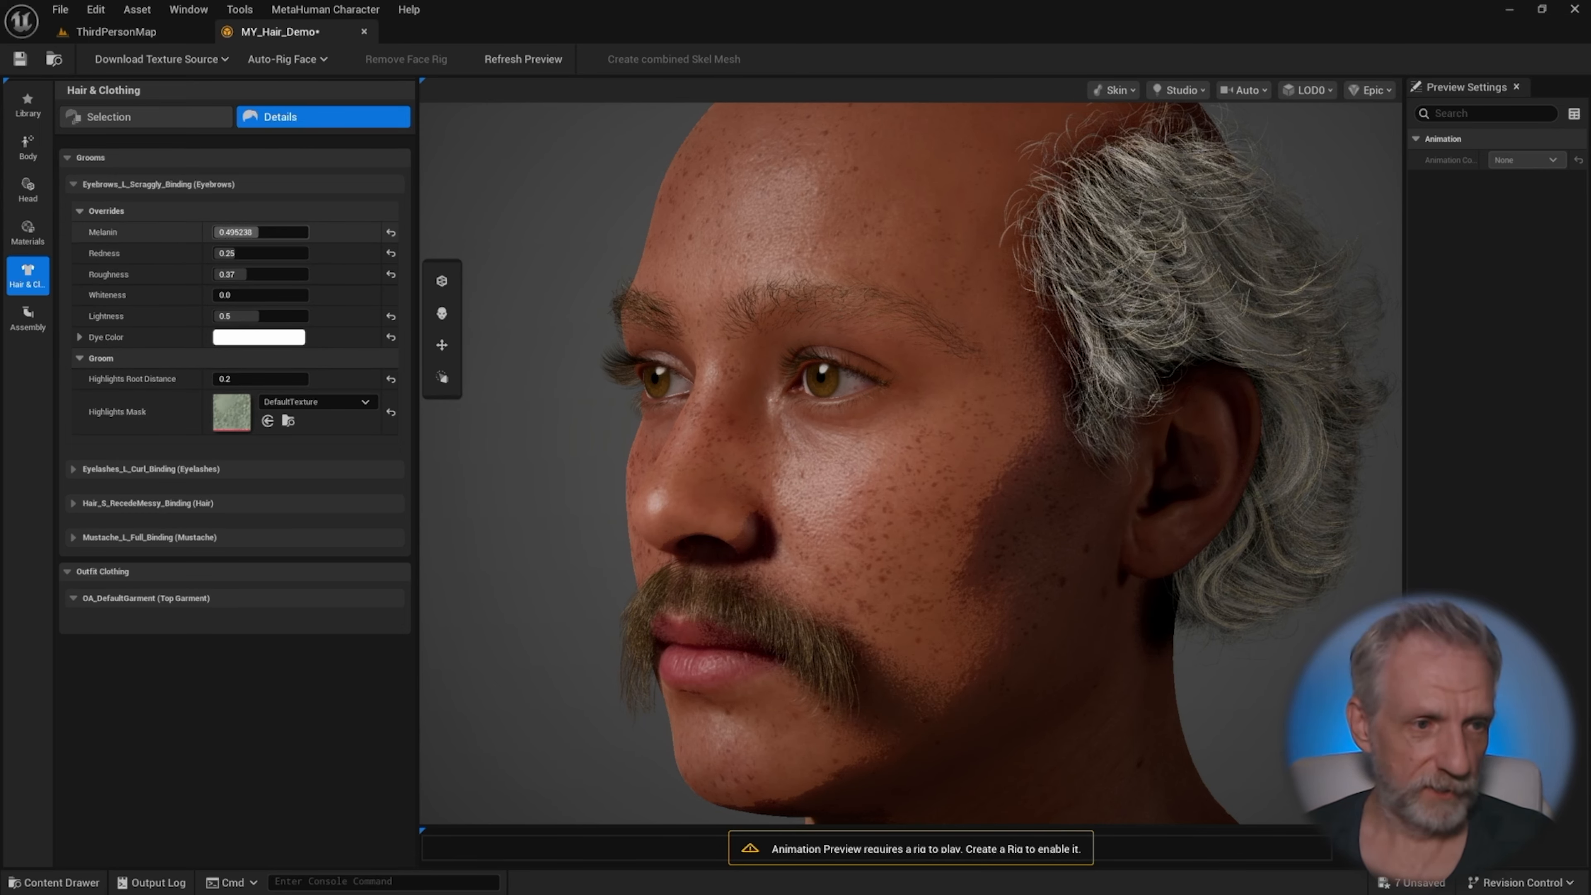
{"action": "left_click_drag", "start_coordinate": [259, 232], "coordinate": [242, 232]}
{"action": "left_click_drag", "start_coordinate": [241, 295], "coordinate": [301, 295]}
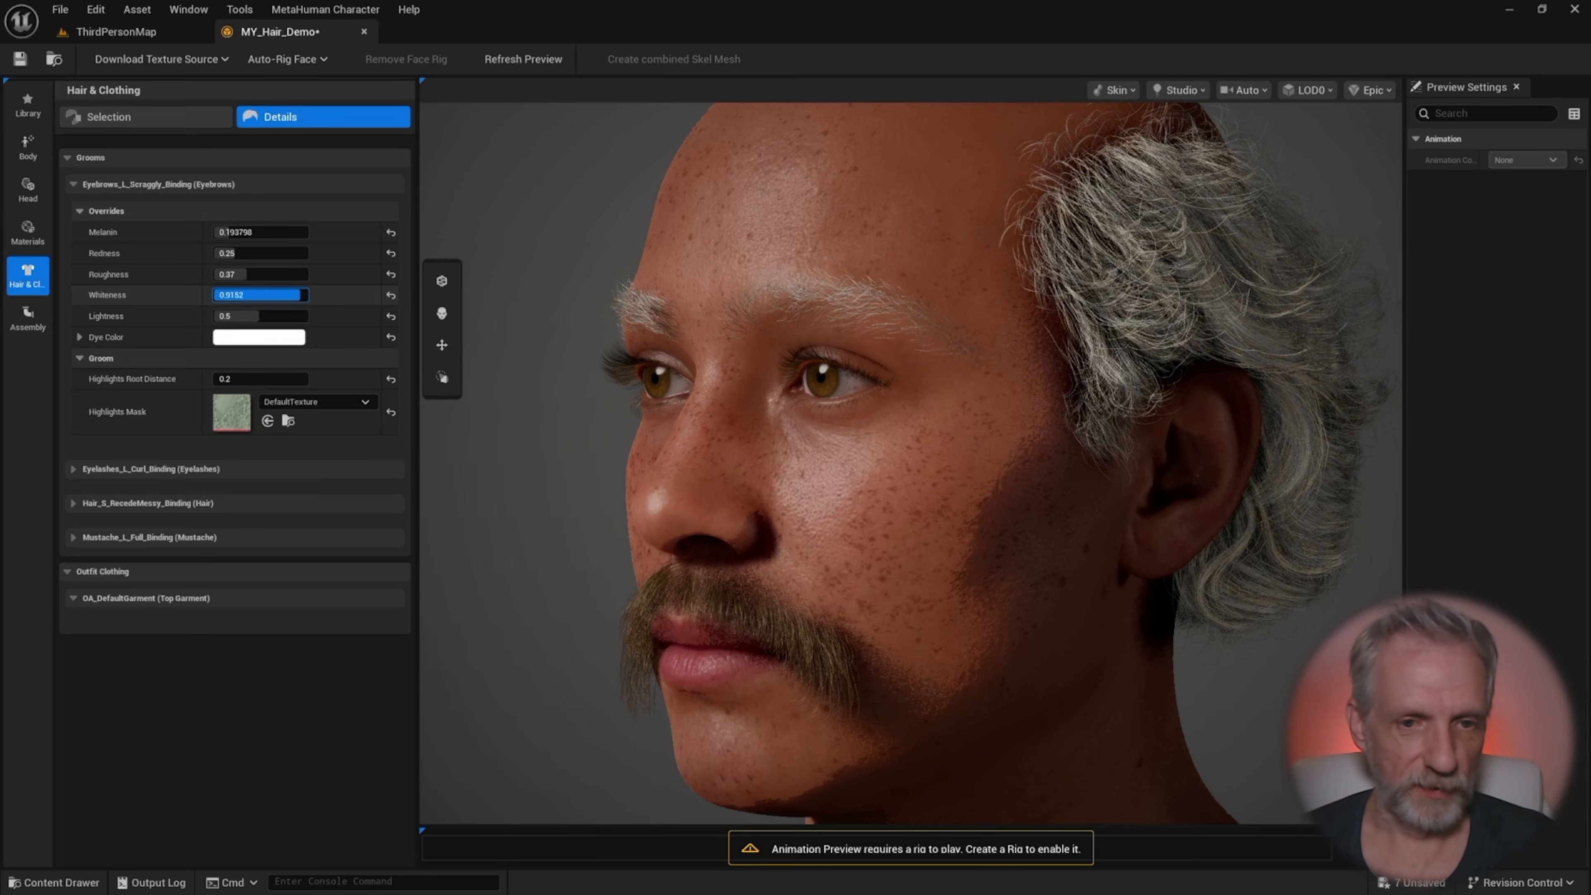
{"action": "left_click_drag", "start_coordinate": [300, 295], "coordinate": [272, 316]}
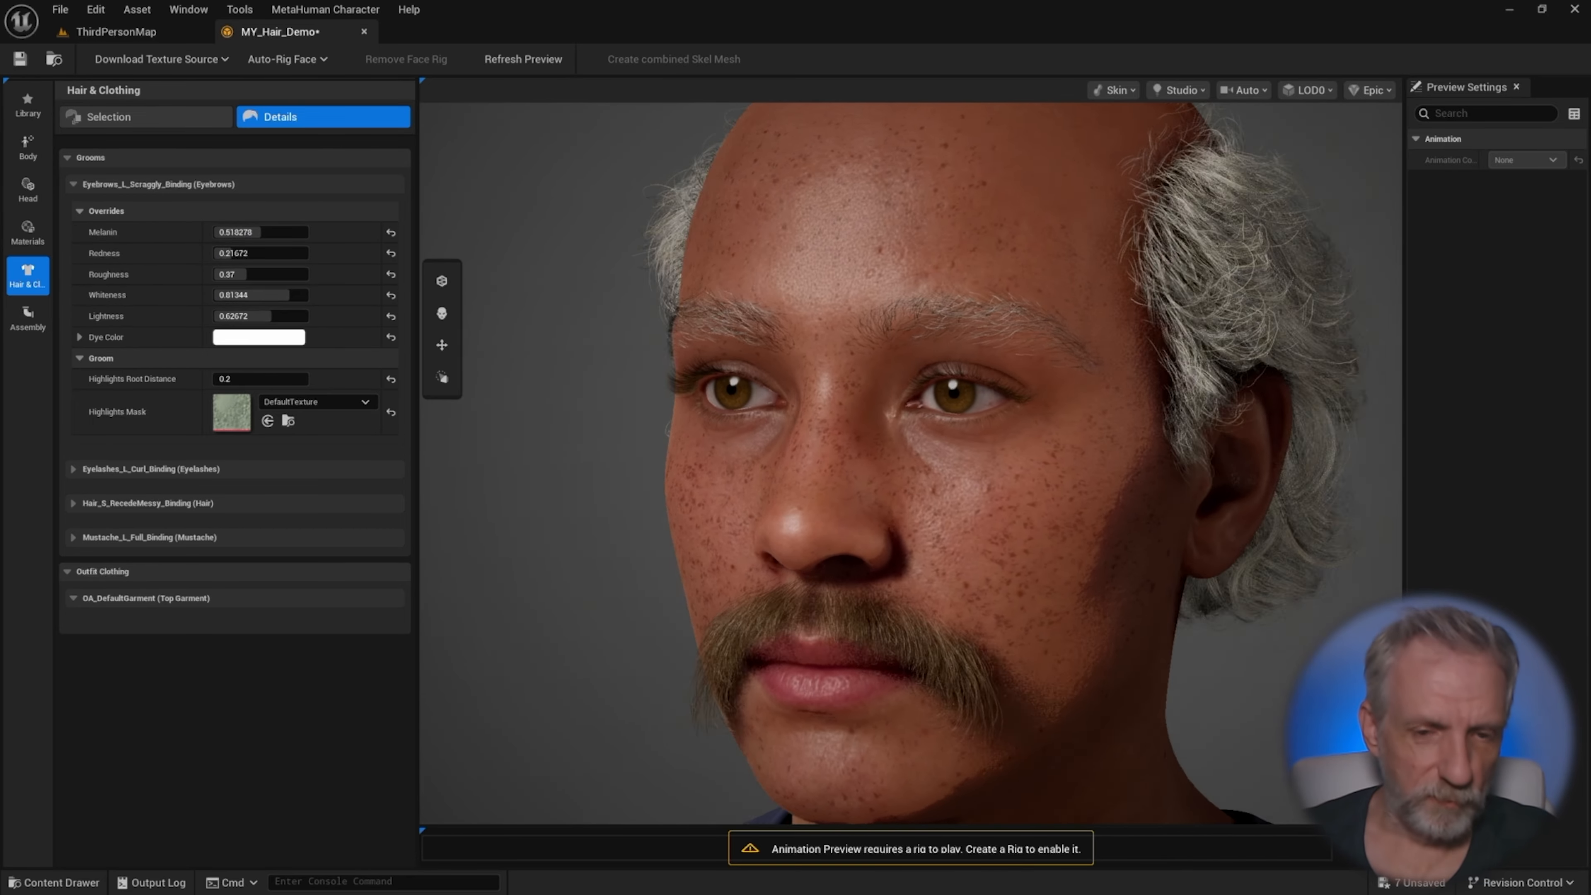
{"action": "left_click_drag", "start_coordinate": [794, 429], "coordinate": [795, 430]}
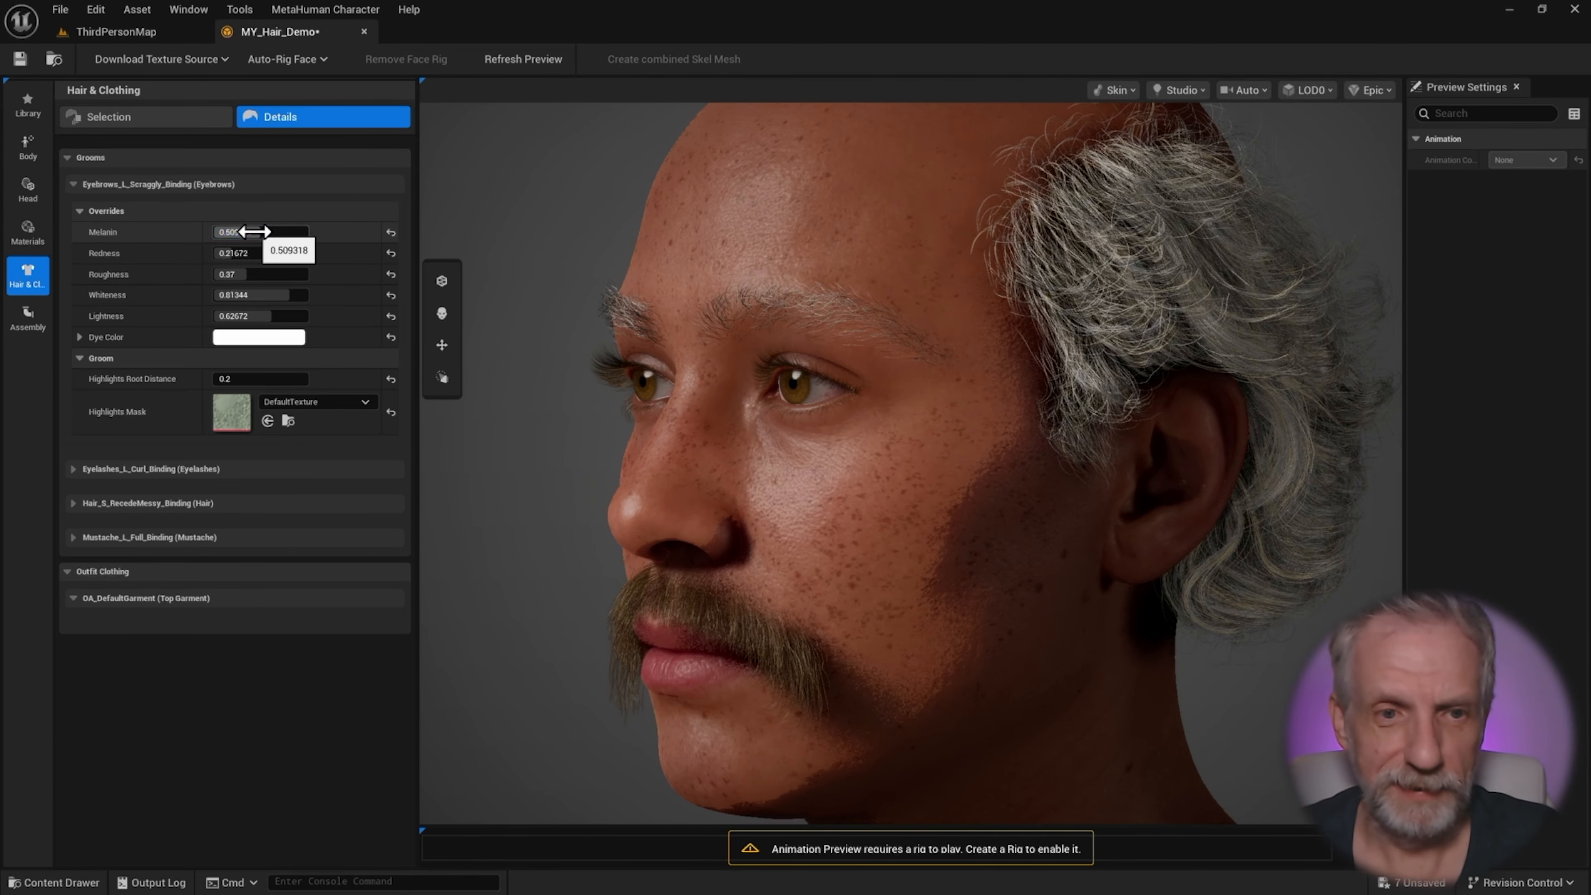
{"action": "left_click_drag", "start_coordinate": [253, 232], "coordinate": [258, 232]}
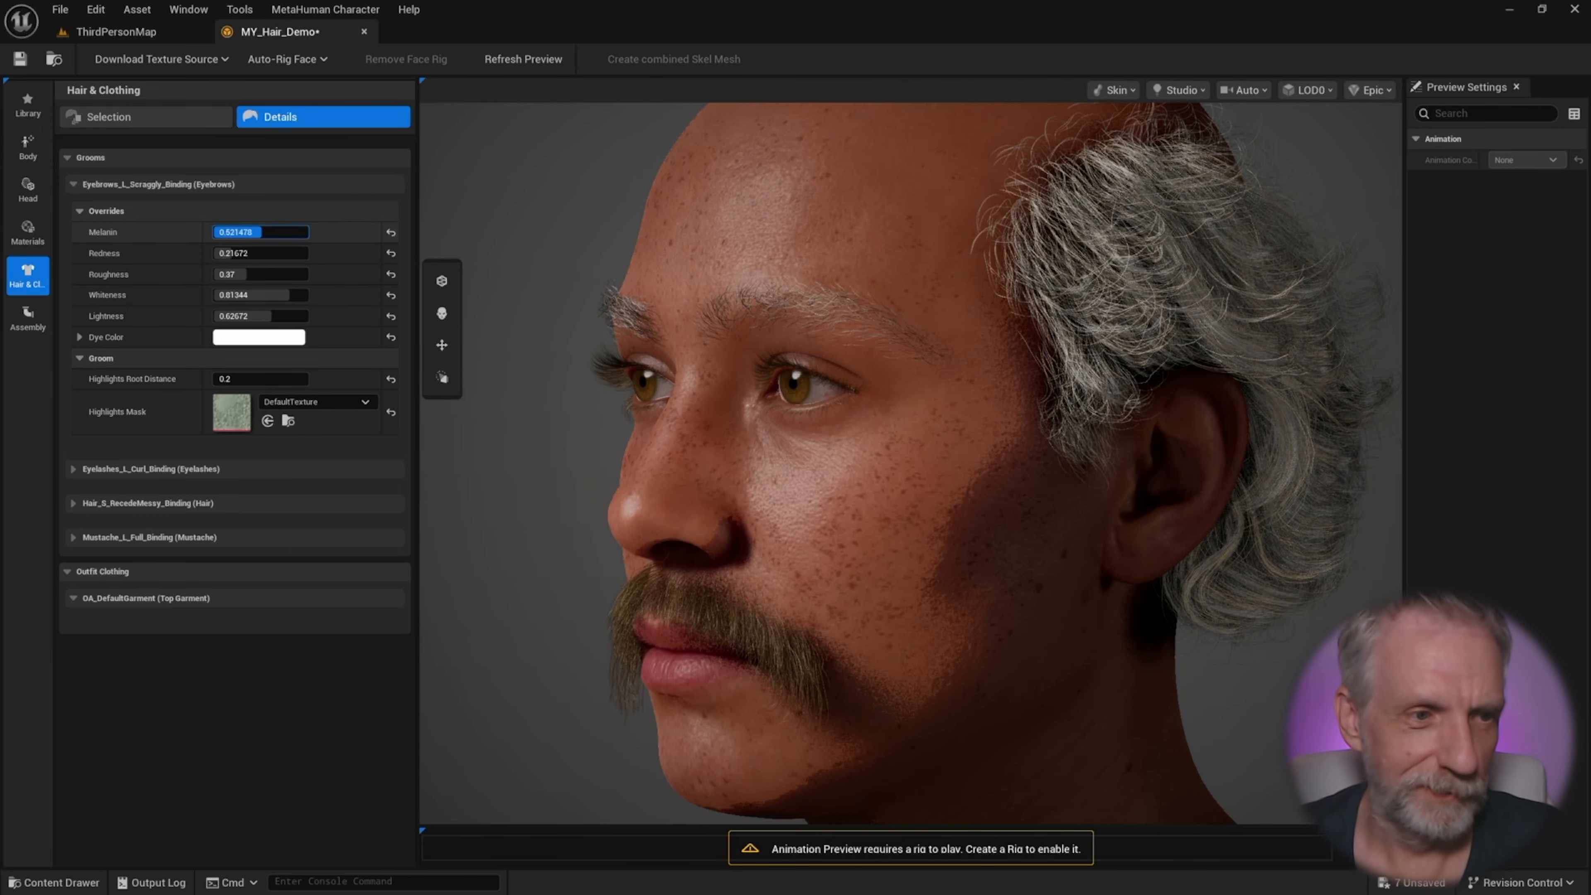
{"action": "left_click", "coordinate": [73, 185]}
- Set the eyelashes' Melanin to about 0.433, Redness 0.162, Roughness 0.371, Whiteness 0.403 and Lightness 0.164
{"action": "left_click", "coordinate": [74, 218]}
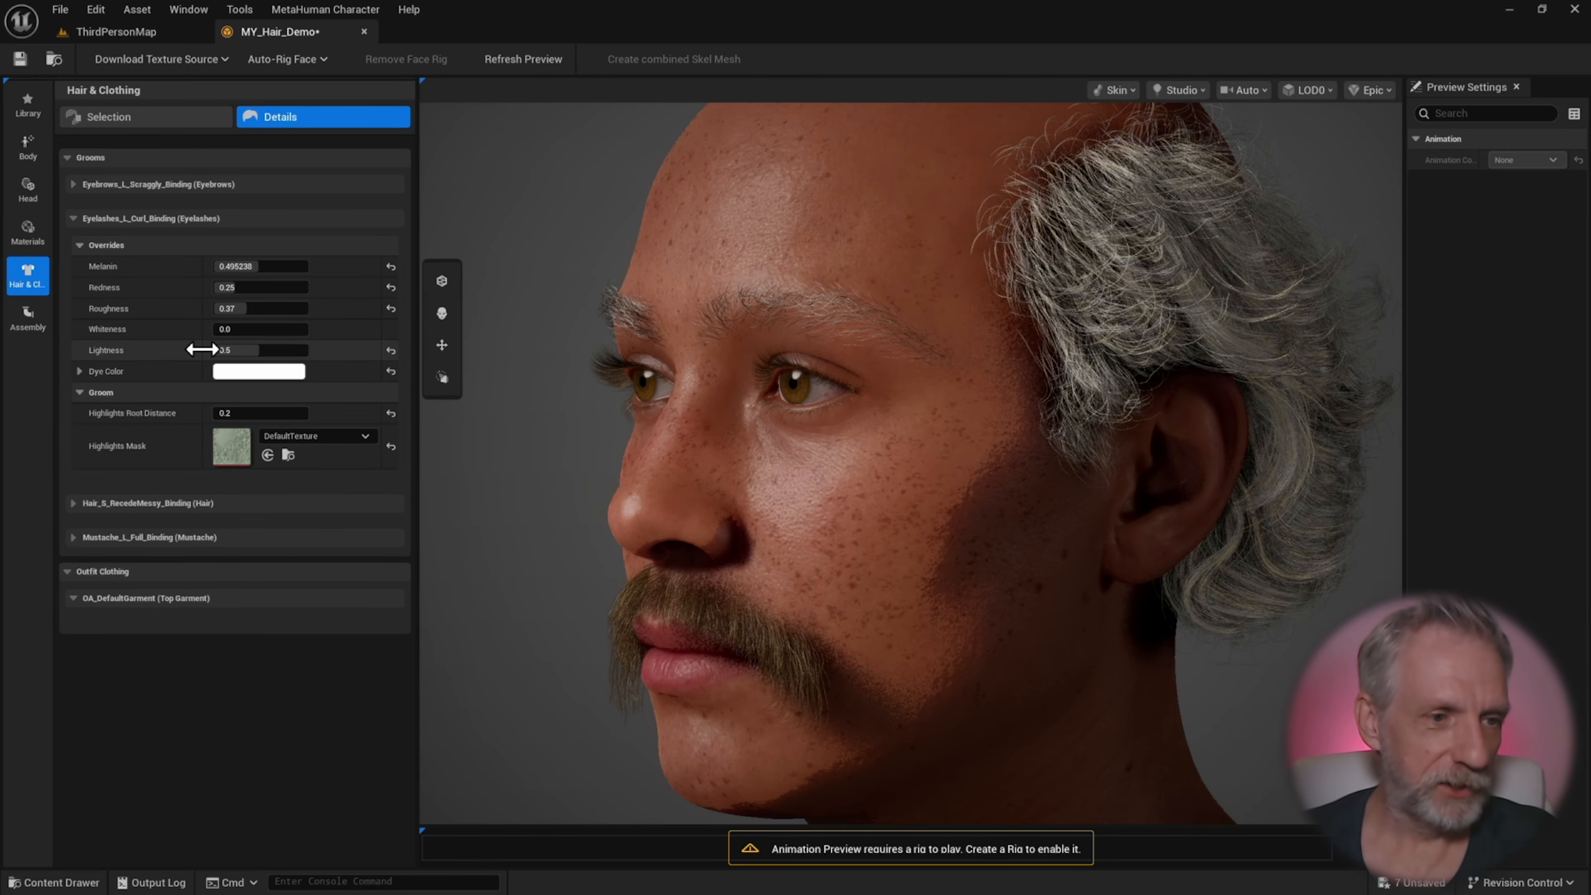
{"action": "left_click", "coordinate": [240, 308]}
{"action": "left_click_drag", "start_coordinate": [236, 329], "coordinate": [248, 329]}
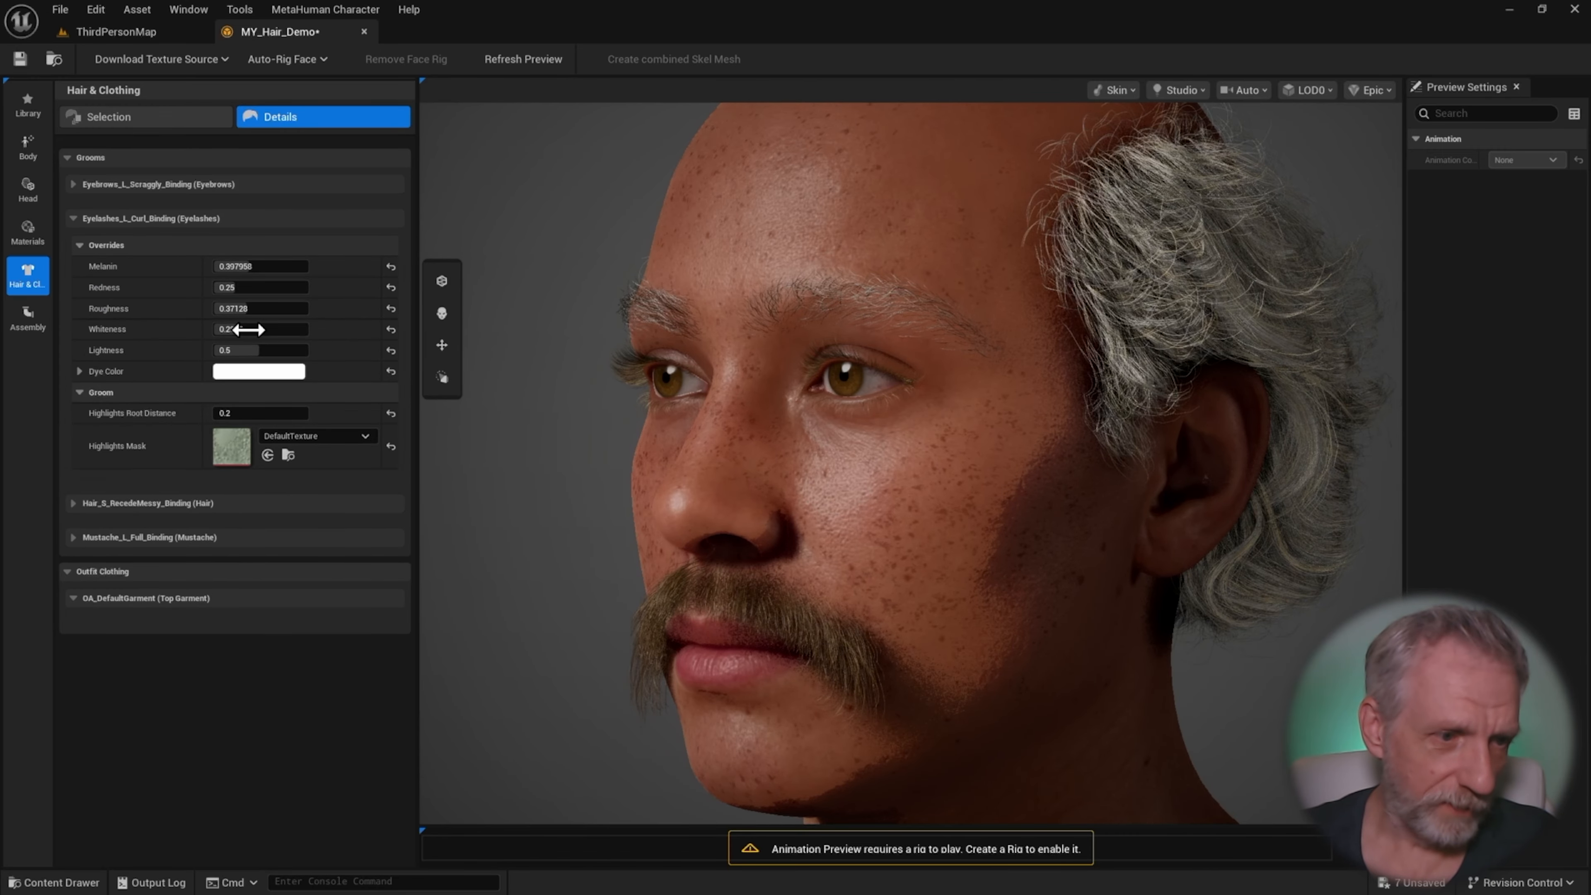
{"action": "left_click_drag", "start_coordinate": [249, 267], "coordinate": [241, 267]}
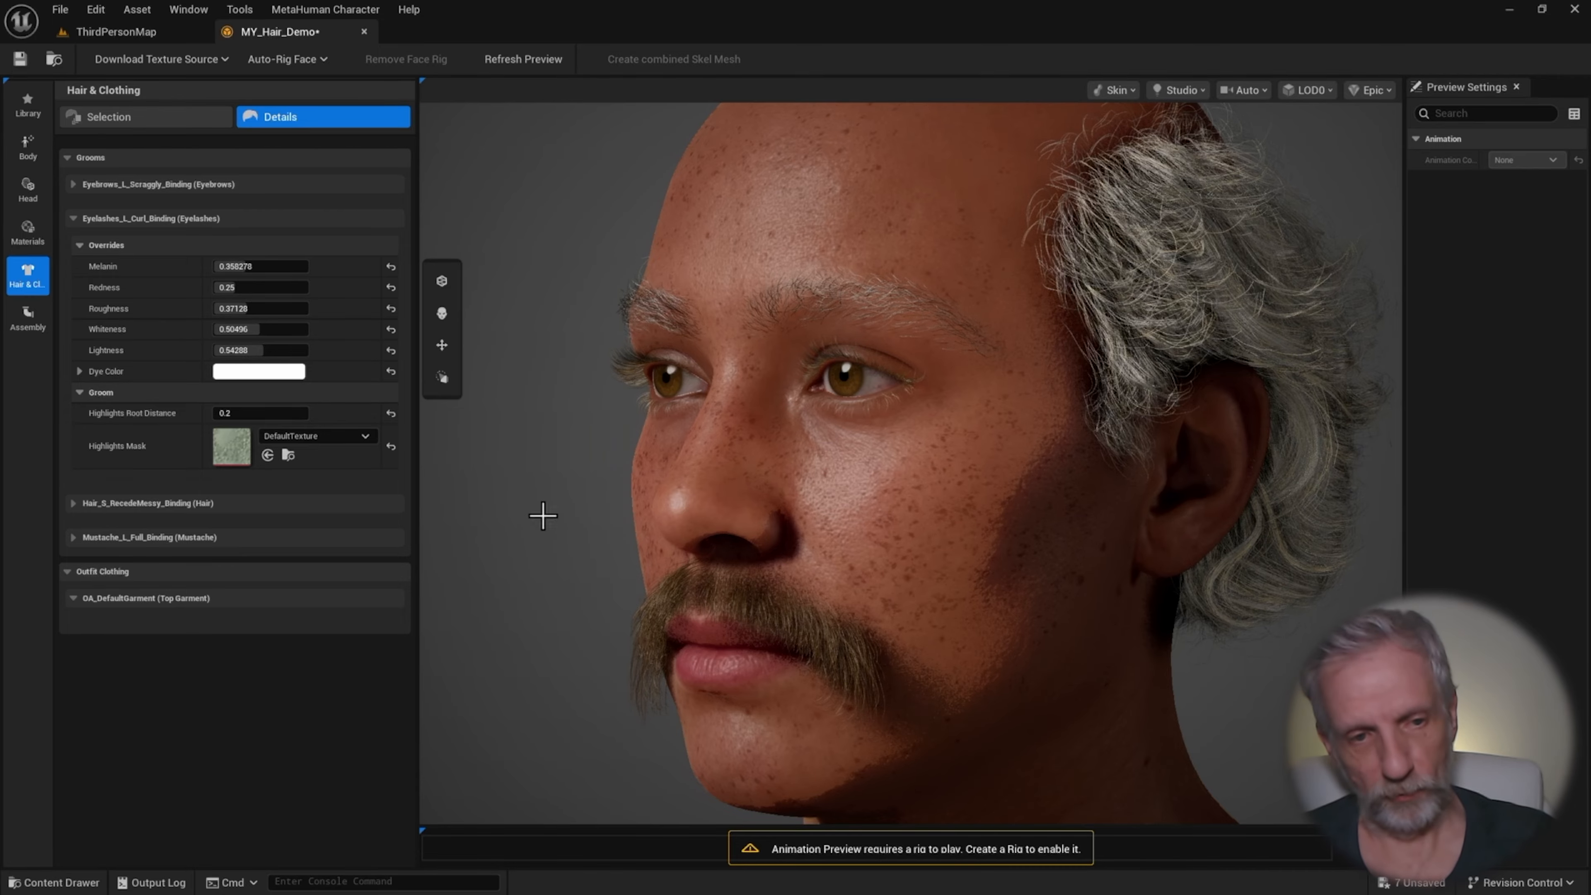
{"action": "mouse_move", "coordinate": [619, 445]}
{"action": "left_mouse_down"}
{"action": "mouse_move", "coordinate": [720, 435]}
{"action": "mouse_move", "coordinate": [642, 437]}
{"action": "left_mouse_up"}
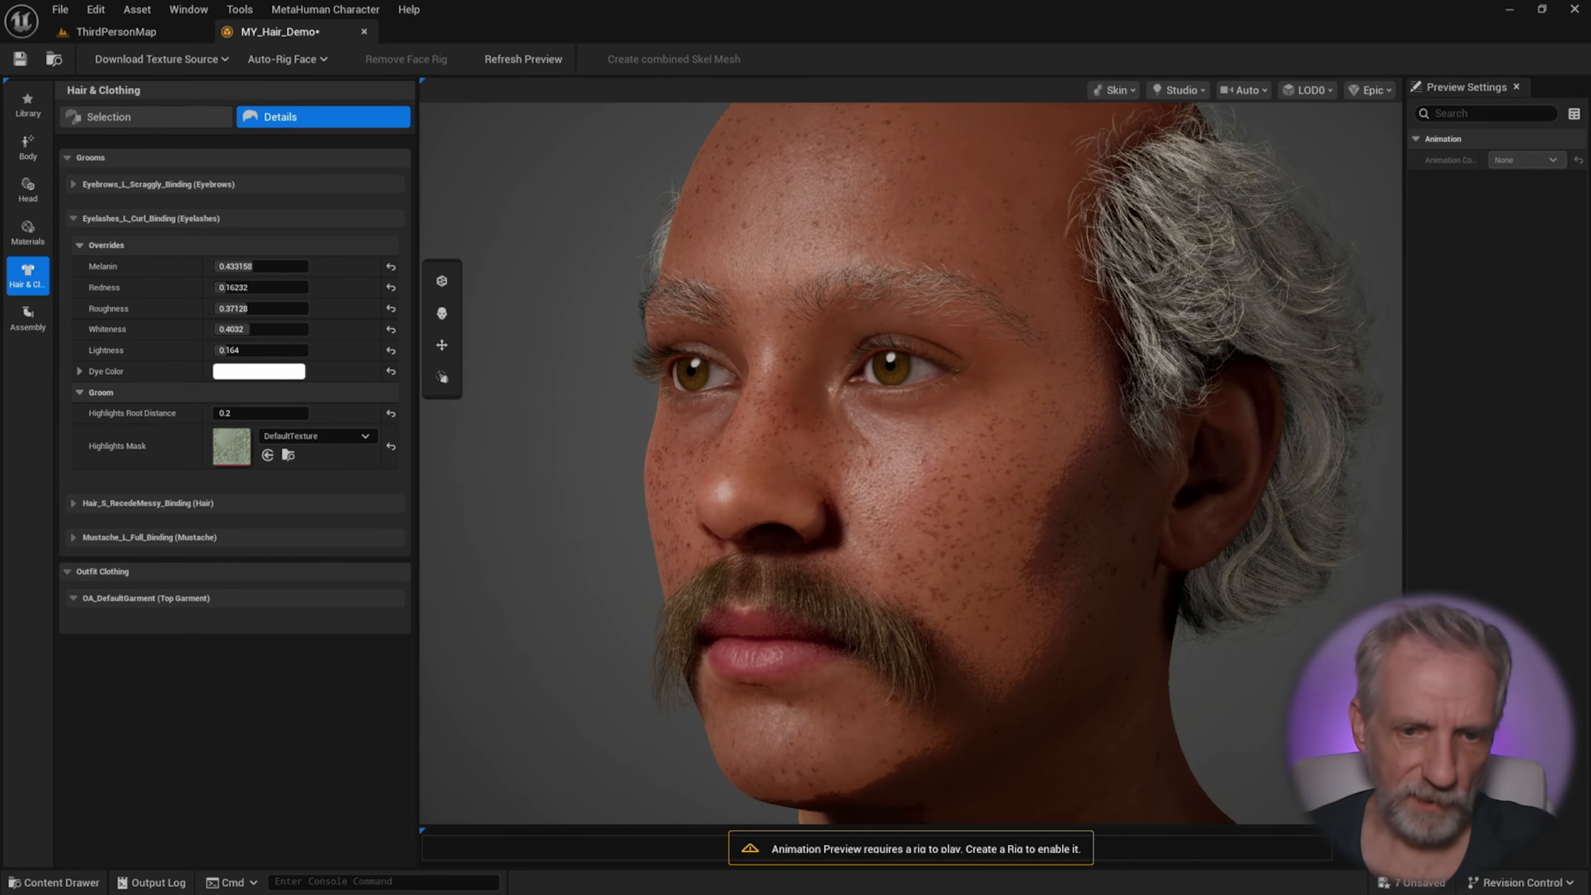
{"action": "mouse_move", "coordinate": [643, 438]}
{"action": "left_mouse_down"}
{"action": "mouse_move", "coordinate": [608, 438]}
{"action": "mouse_move", "coordinate": [630, 438]}
{"action": "left_mouse_up"}
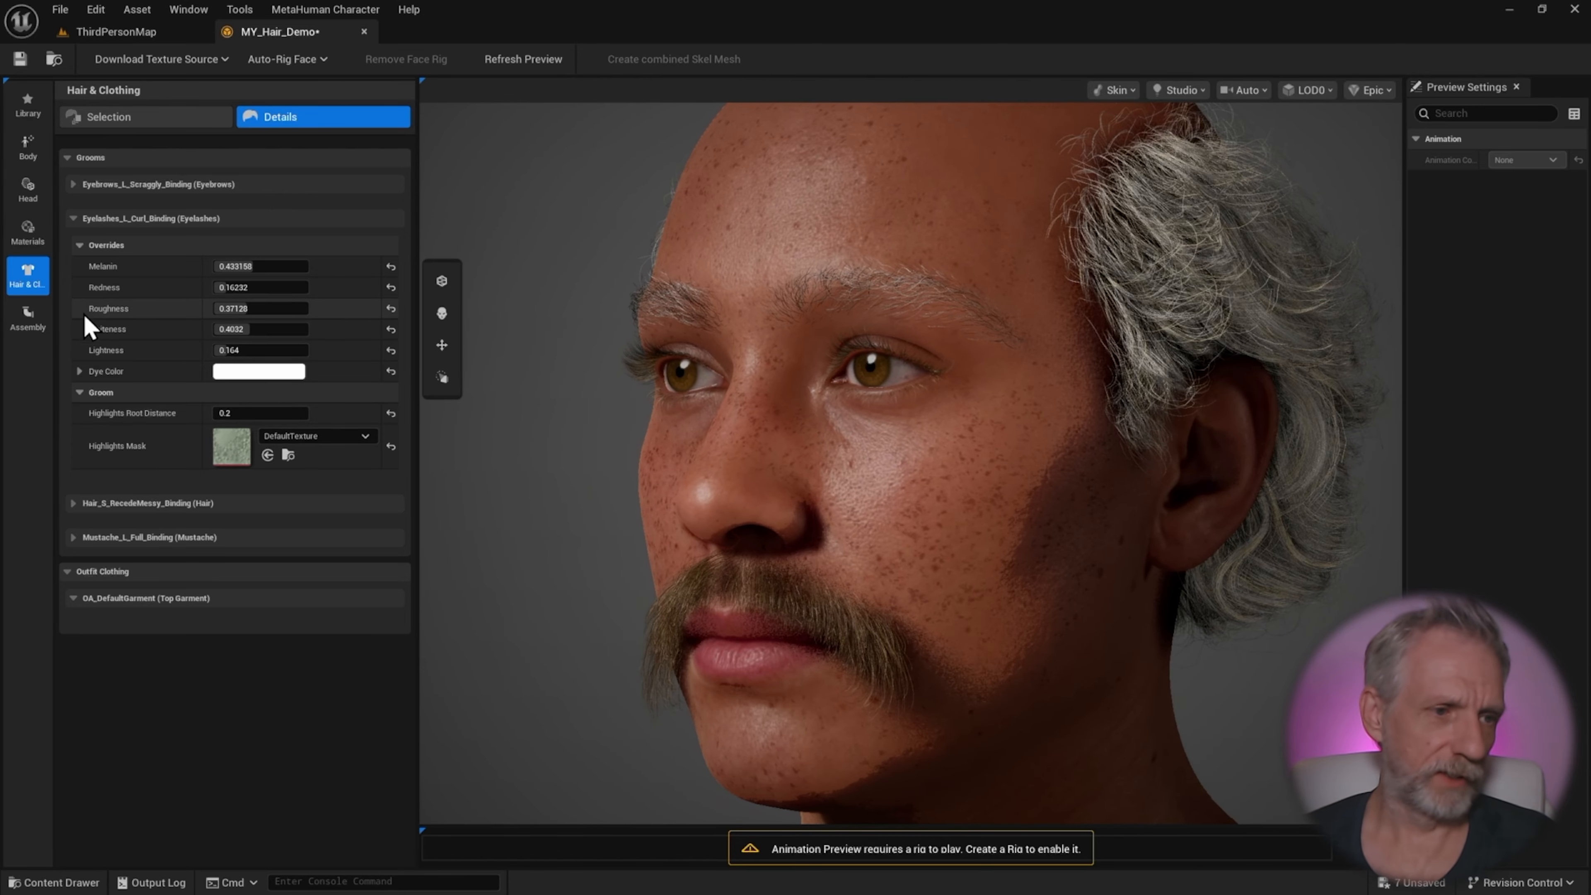
{"action": "left_click", "coordinate": [74, 218]}
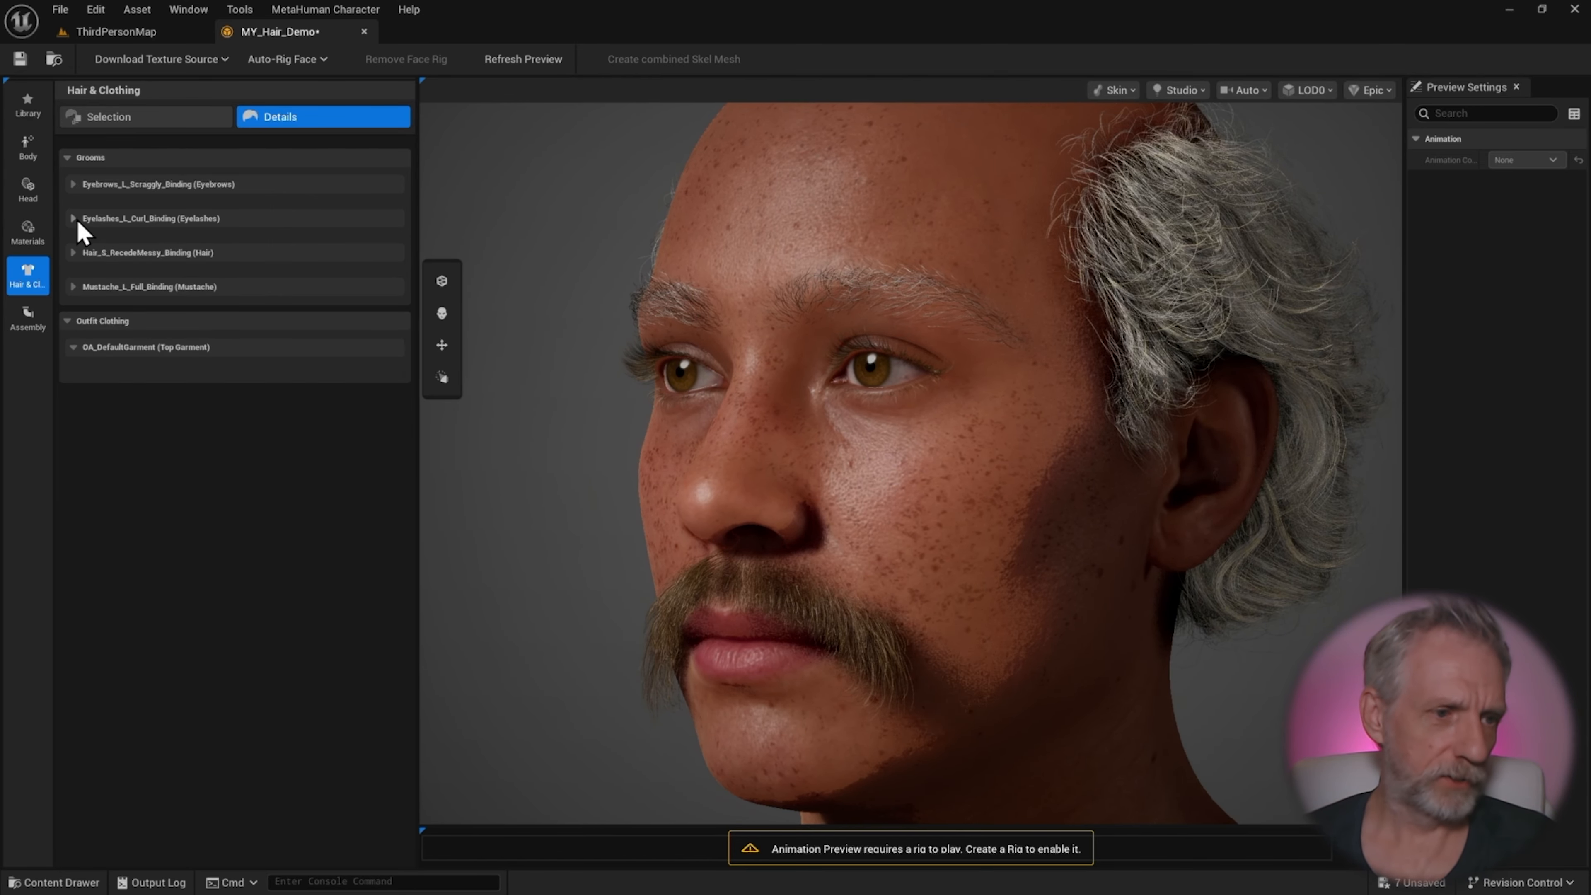
- Grey the mustache with Melanin about 0.665, Redness about 0.16, Whiteness about 0.436 and Lightness about 0.544
{"action": "left_click", "coordinate": [74, 287]}
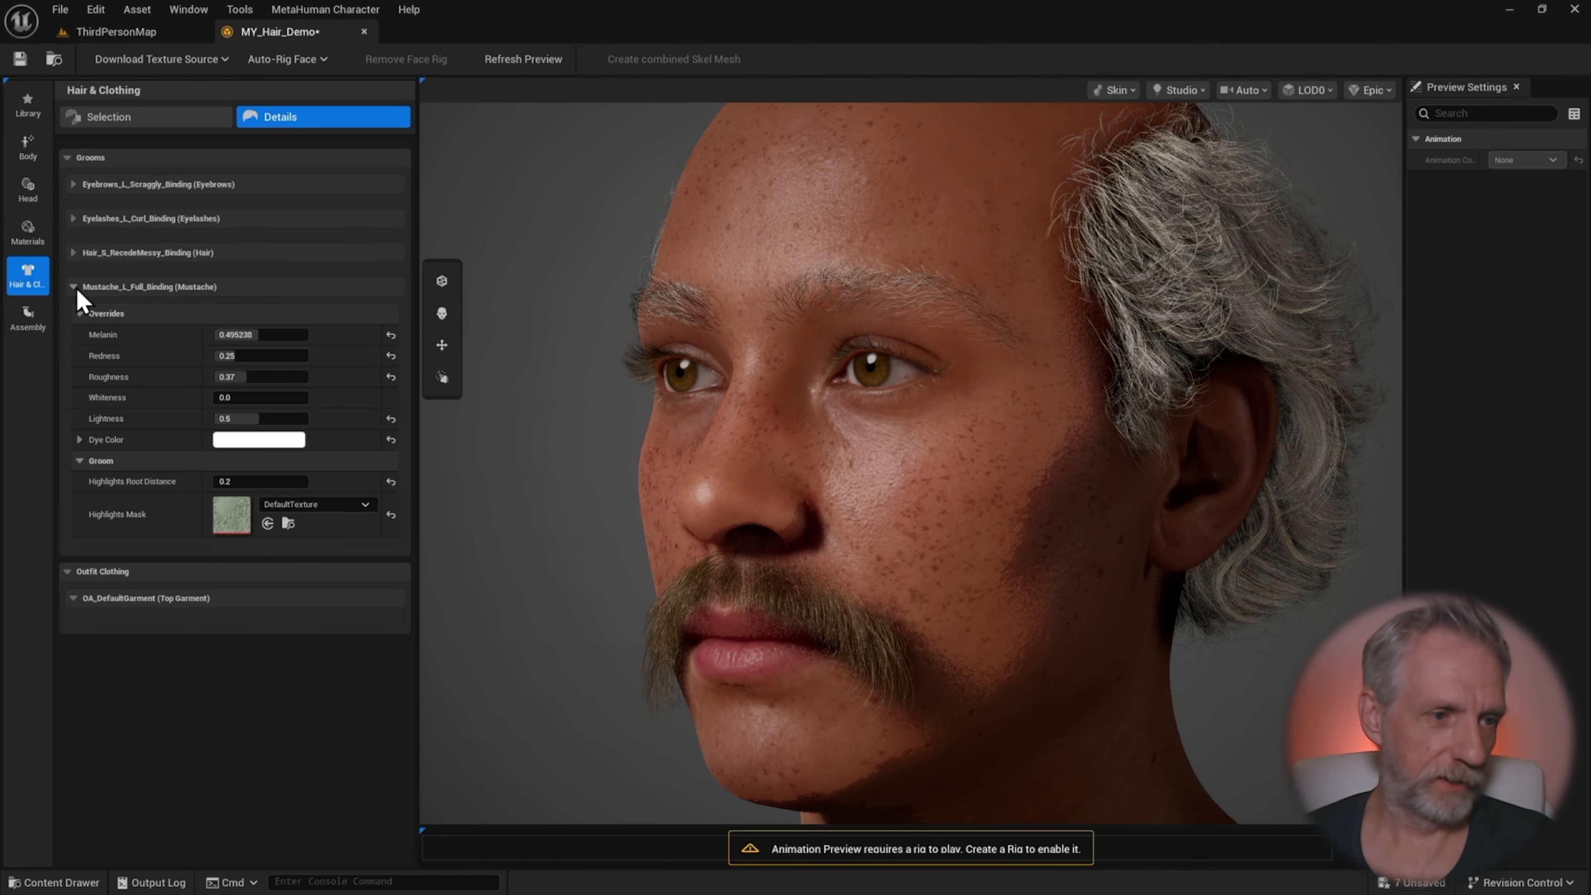
{"action": "left_click", "coordinate": [74, 253]}
{"action": "left_click", "coordinate": [74, 252]}
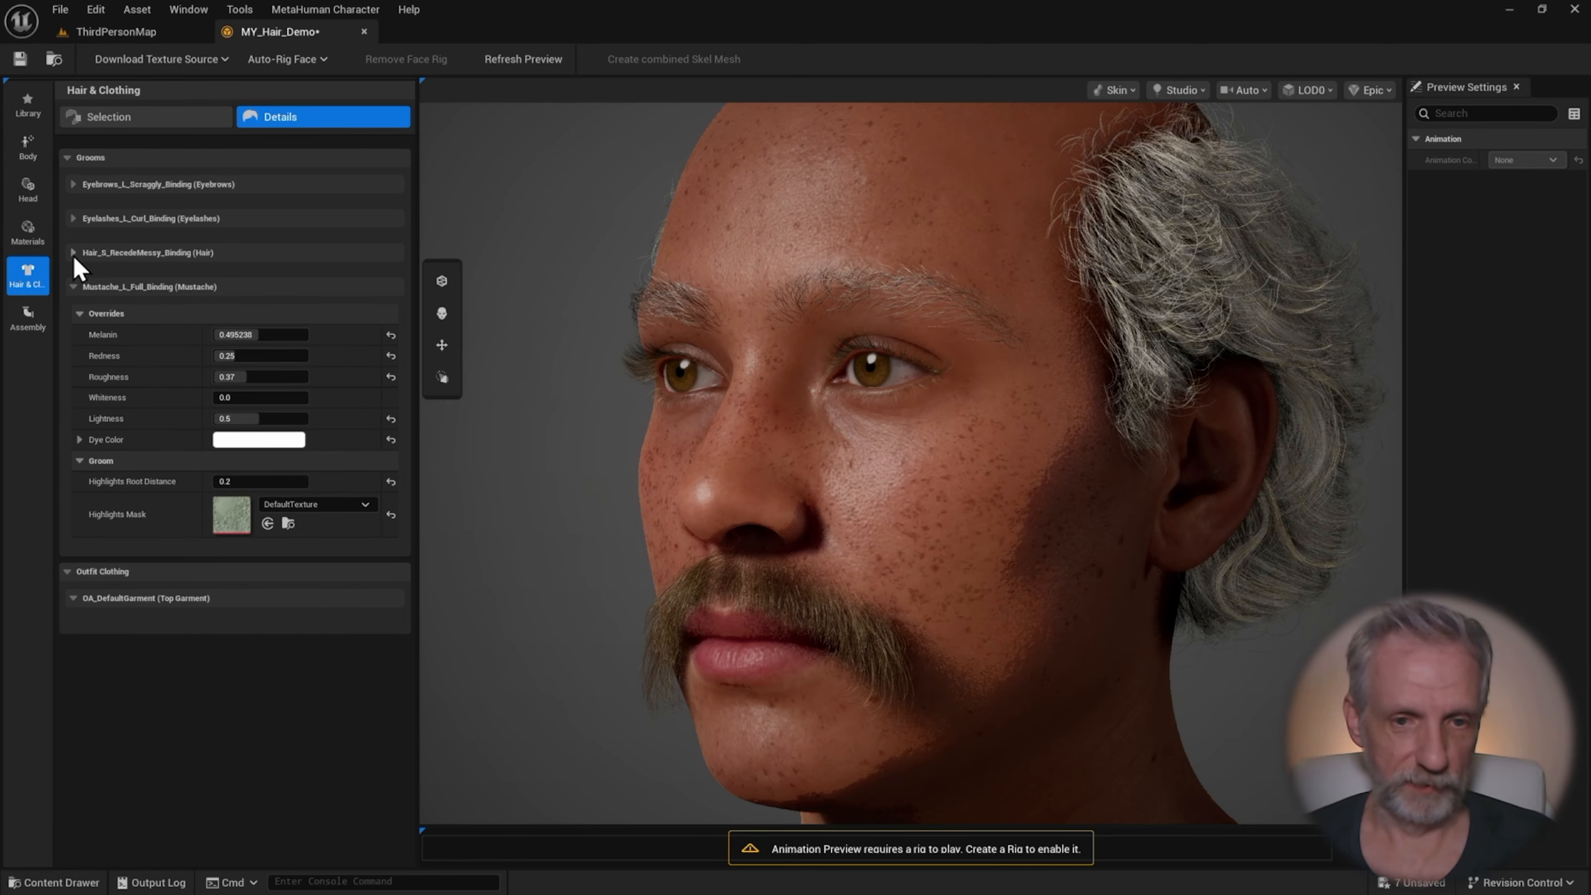
{"action": "left_click_drag", "start_coordinate": [238, 333], "coordinate": [266, 394]}
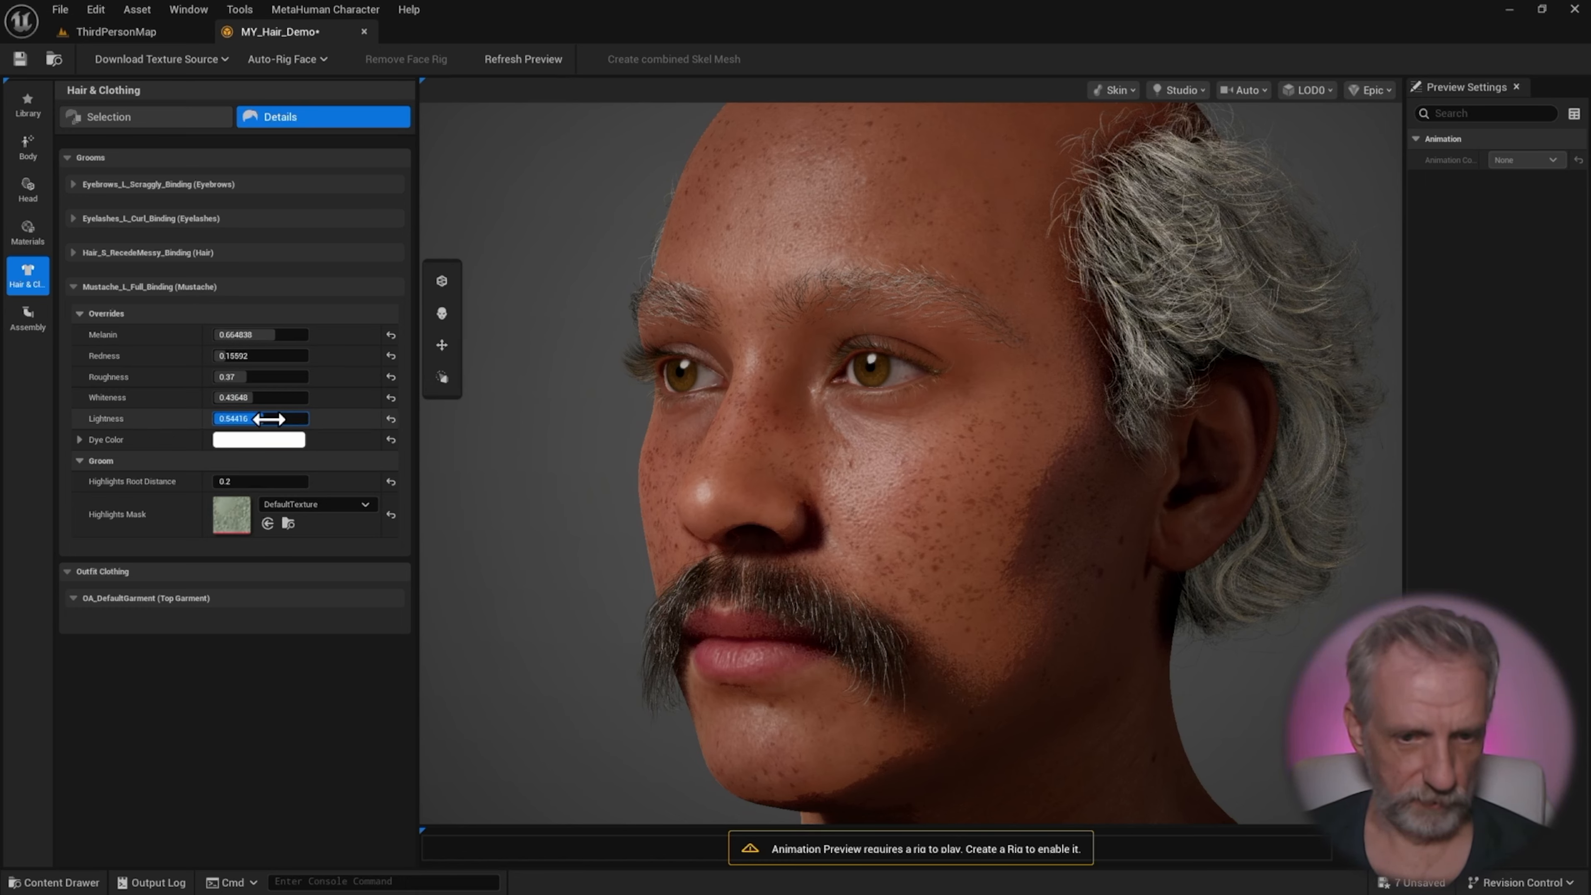
- Set the mustache's Dye Color to a mid grey and raise its Whiteness to about 0.634
{"action": "left_click", "coordinate": [268, 440]}
{"action": "left_click_drag", "start_coordinate": [506, 542], "coordinate": [509, 608]}
{"action": "left_click", "coordinate": [496, 818]}
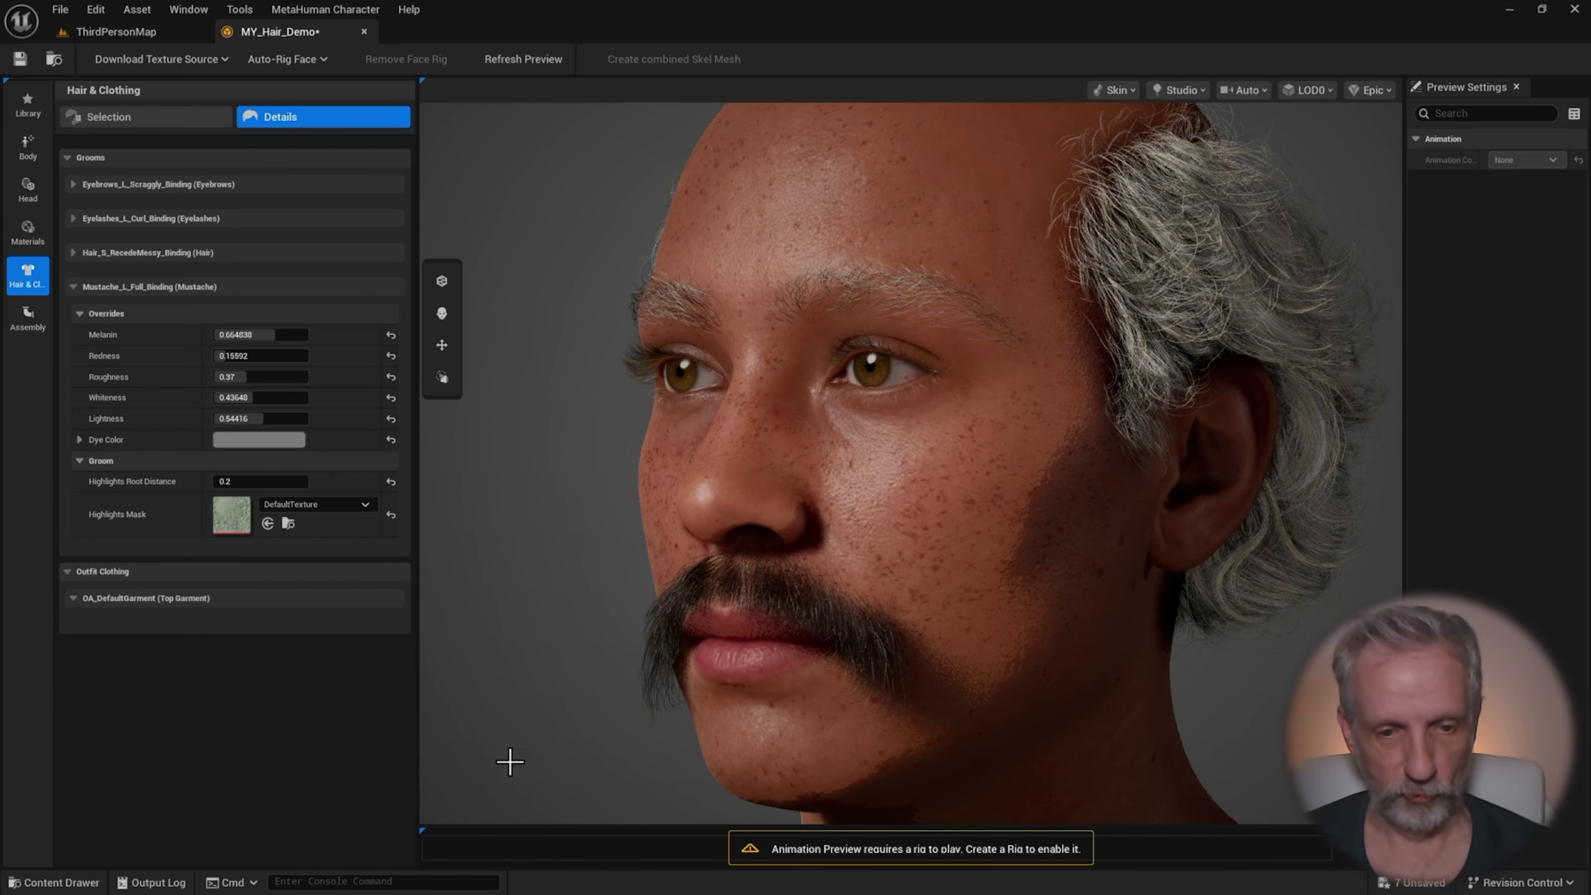
{"action": "left_click_drag", "start_coordinate": [612, 559], "coordinate": [543, 519]}
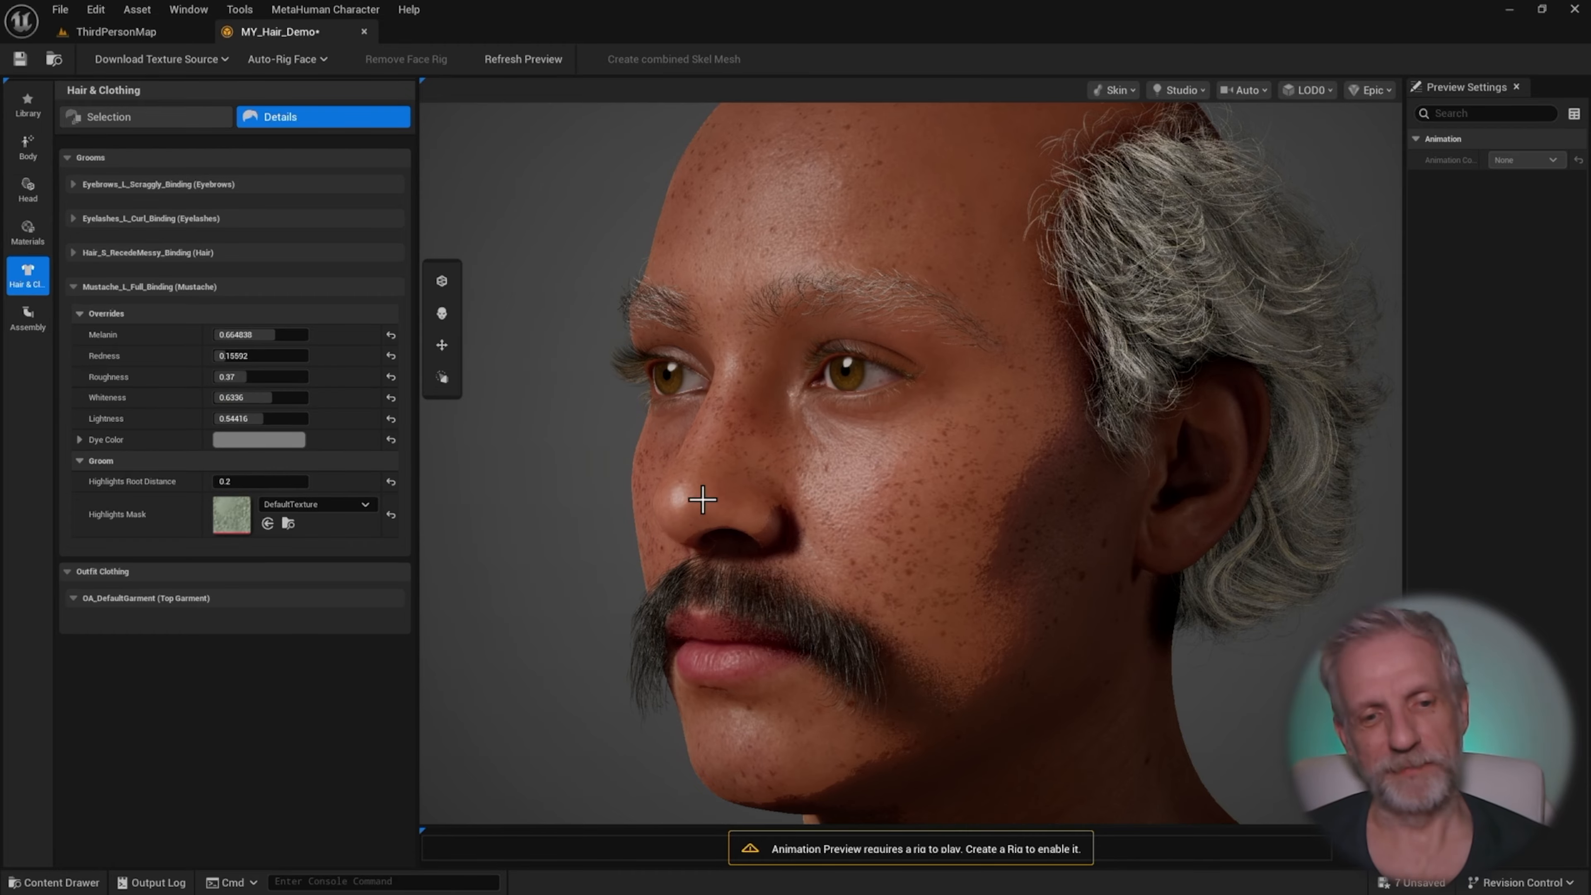
- Lighten the mustache's Dye Color to a neutral grey with value 0.382 (hex A6A6A6FF)
{"action": "left_click_drag", "start_coordinate": [814, 438], "coordinate": [908, 439]}
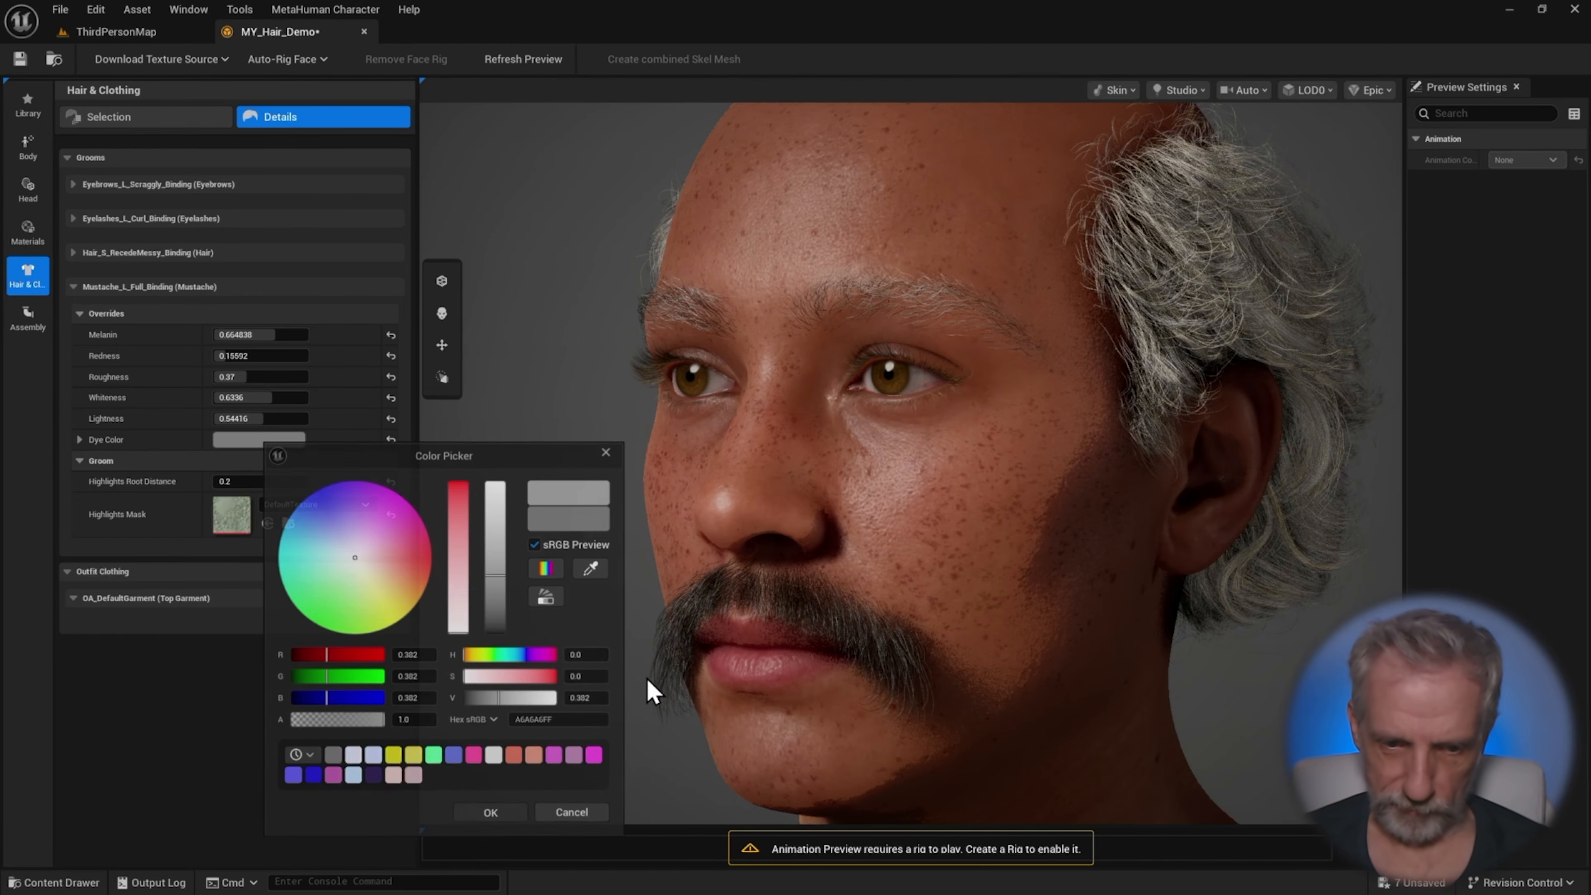
{"action": "left_click", "coordinate": [495, 815]}
{"action": "left_click_drag", "start_coordinate": [564, 690], "coordinate": [489, 689]}
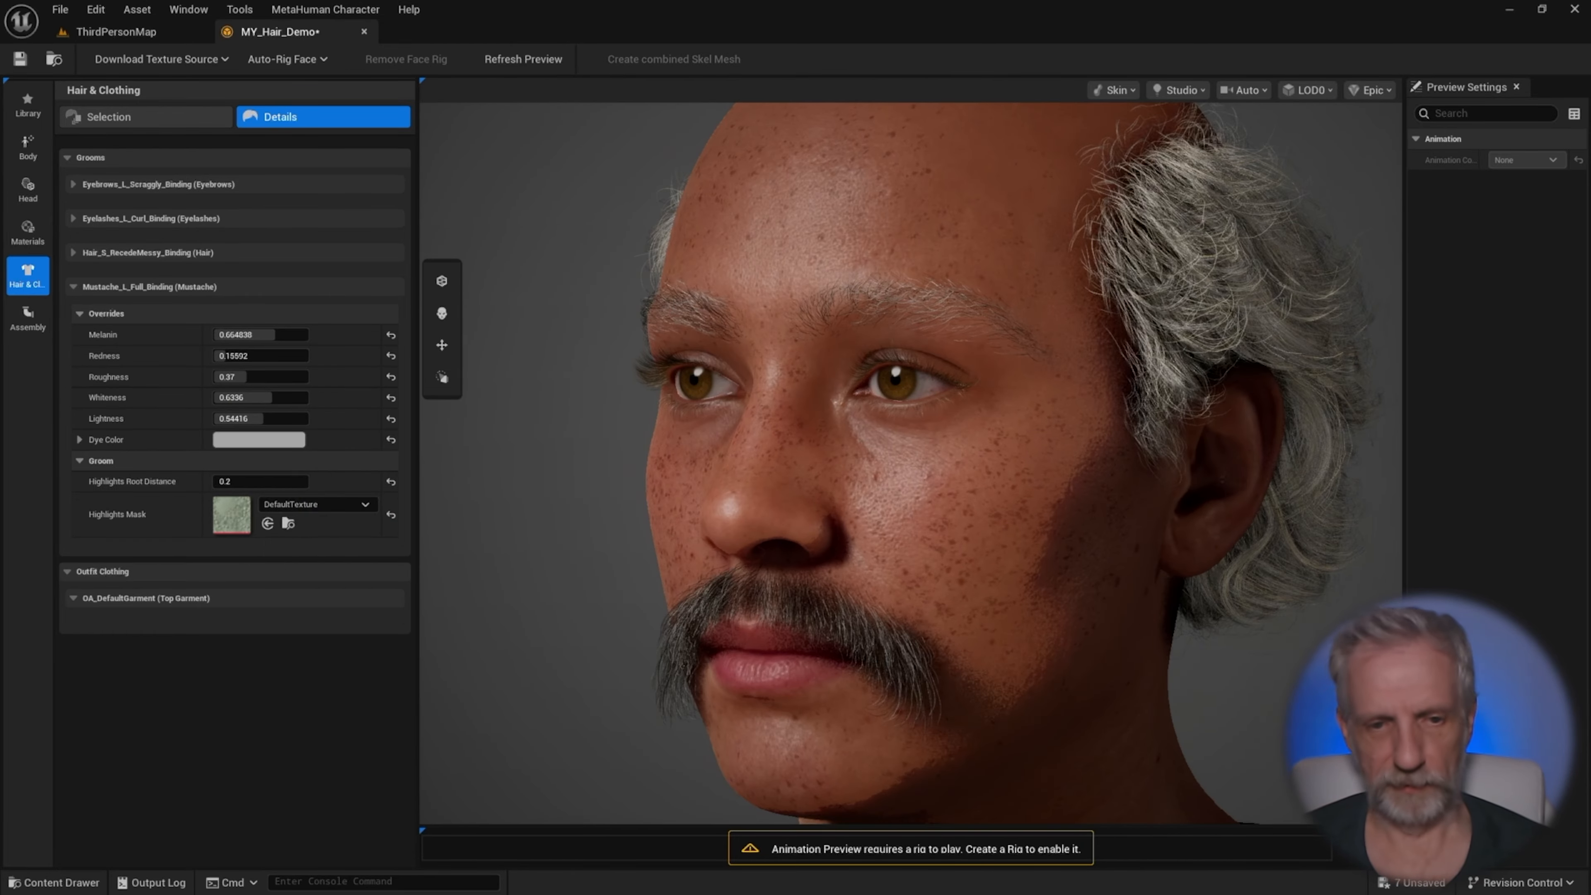
{"action": "left_click_drag", "start_coordinate": [934, 586], "coordinate": [877, 586]}
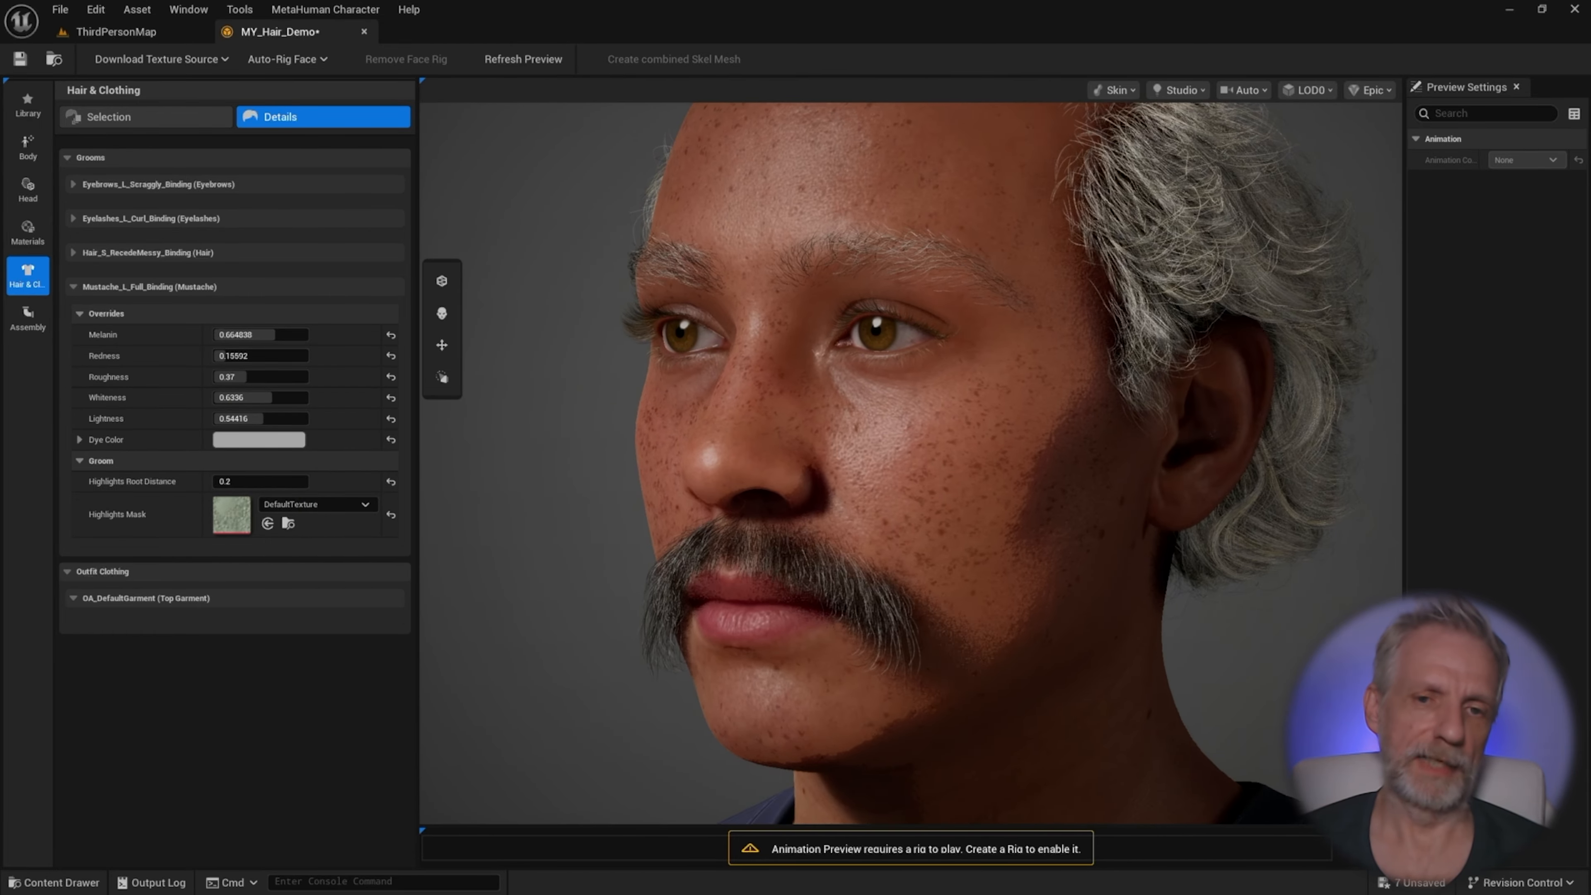
- Examine the character's grey hair, eyebrows and mustache from the front, back and side
{"action": "scroll", "coordinate": [910, 463], "scroll_direction": "down", "scroll_amount": 3}
{"action": "left_click_drag", "start_coordinate": [814, 463], "coordinate": [1027, 462]}
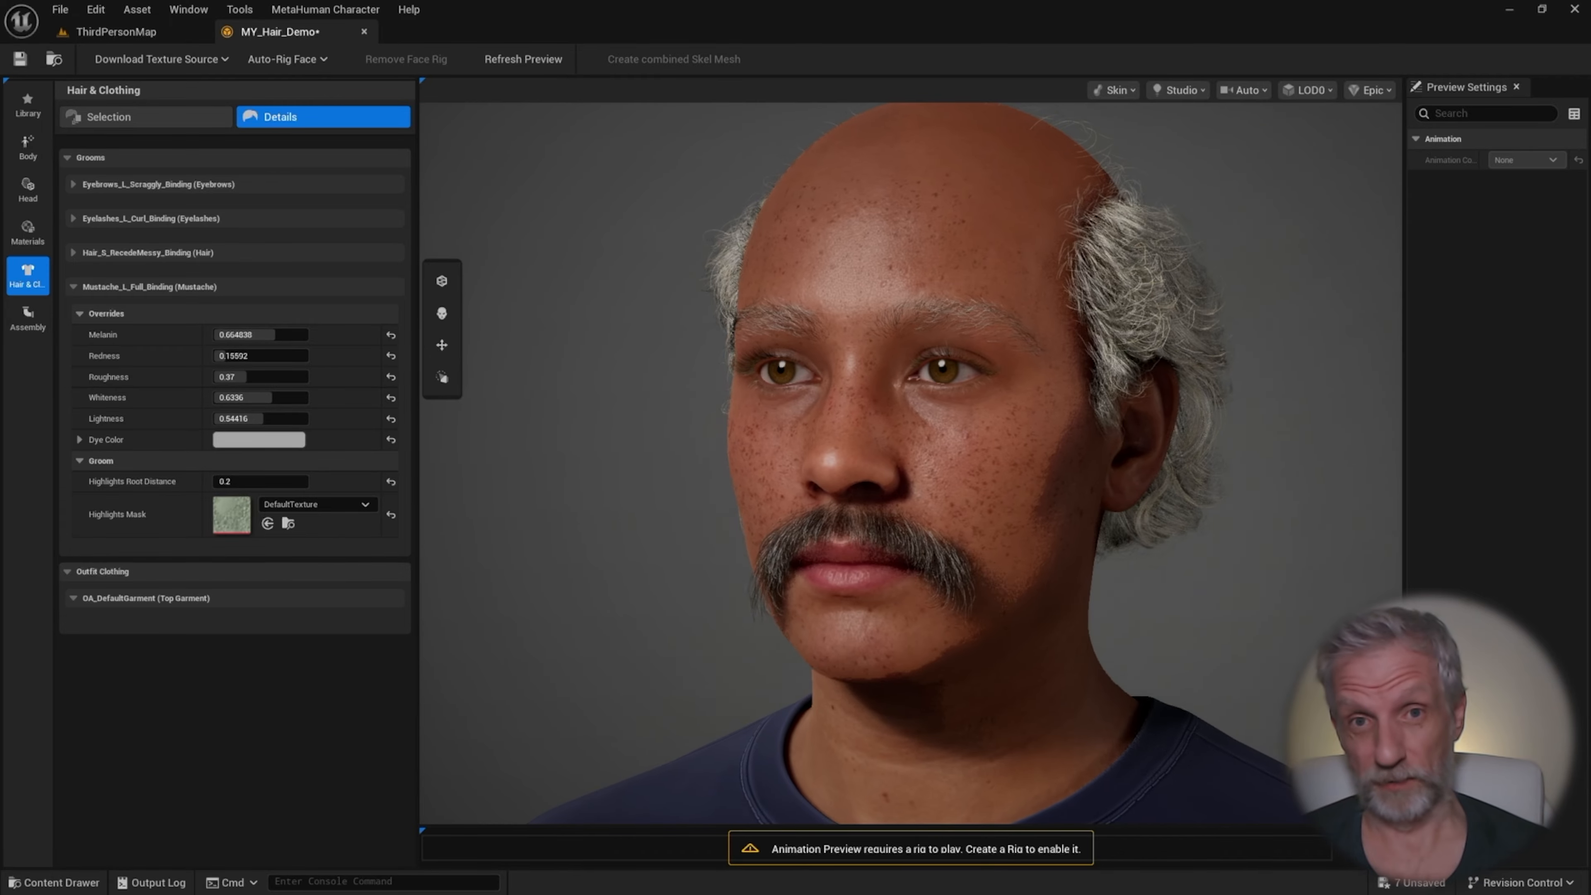
{"action": "left_click_drag", "start_coordinate": [908, 462], "coordinate": [751, 463]}
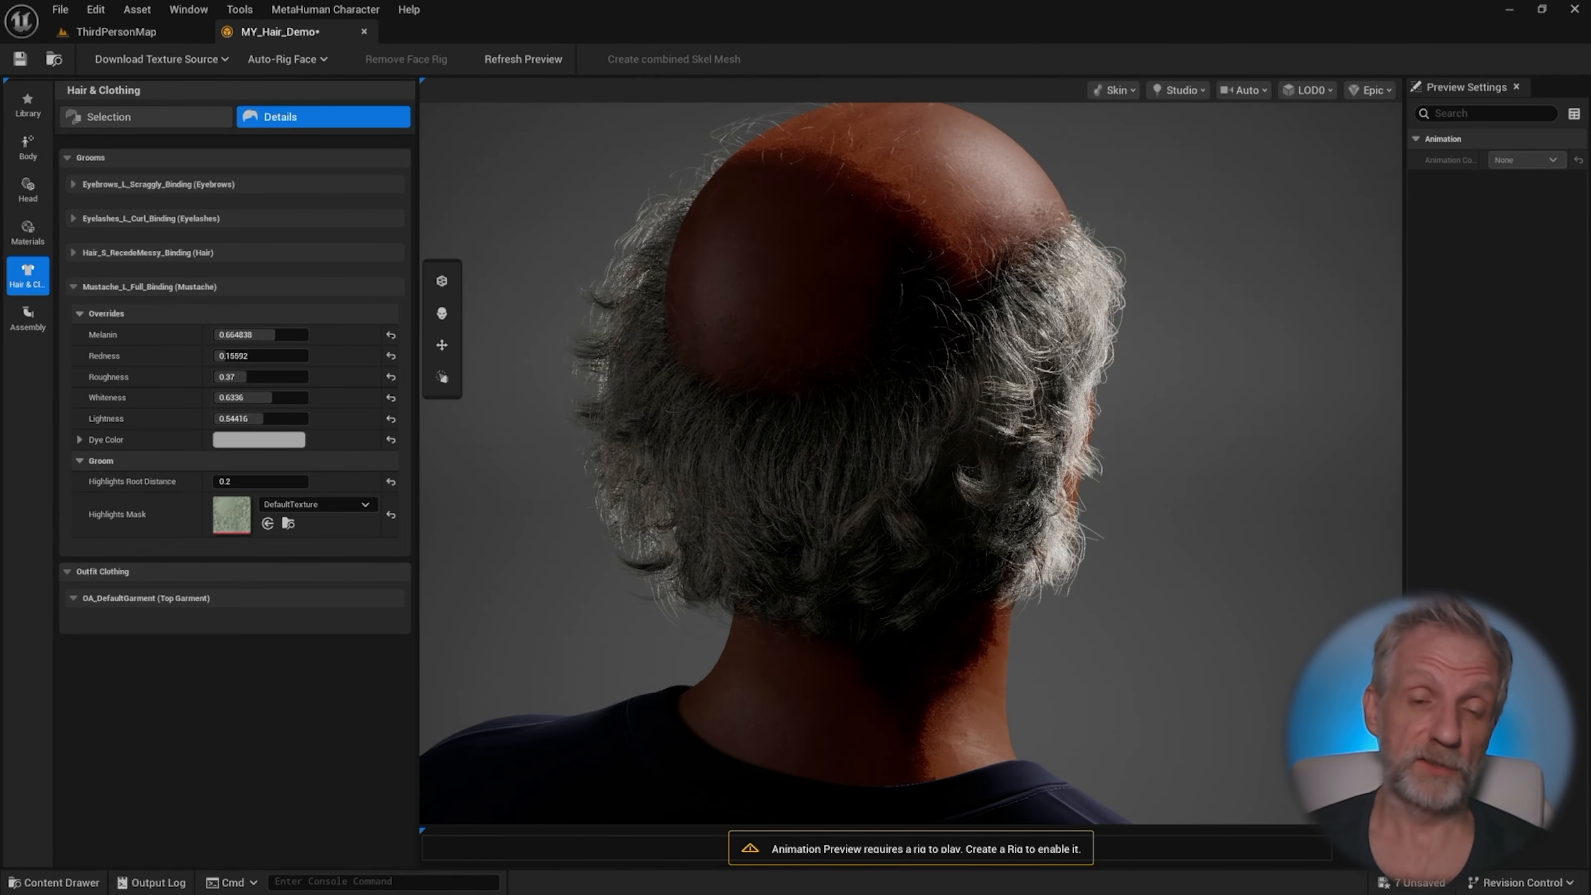
{"action": "left_click_drag", "start_coordinate": [877, 462], "coordinate": [739, 463]}
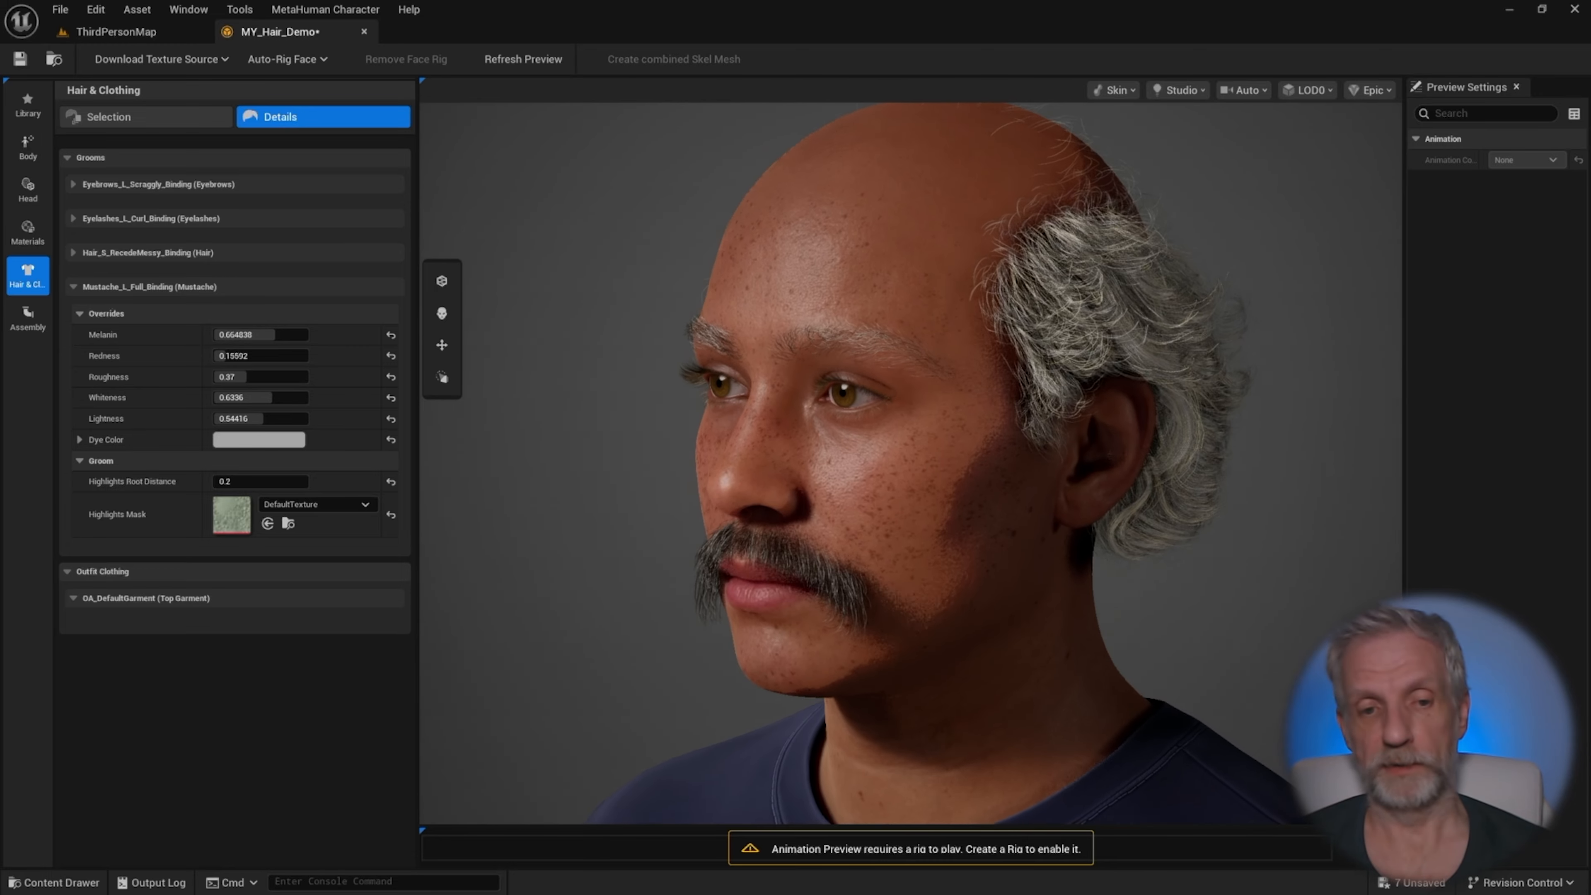
{"action": "left_click_drag", "start_coordinate": [775, 558], "coordinate": [971, 539]}
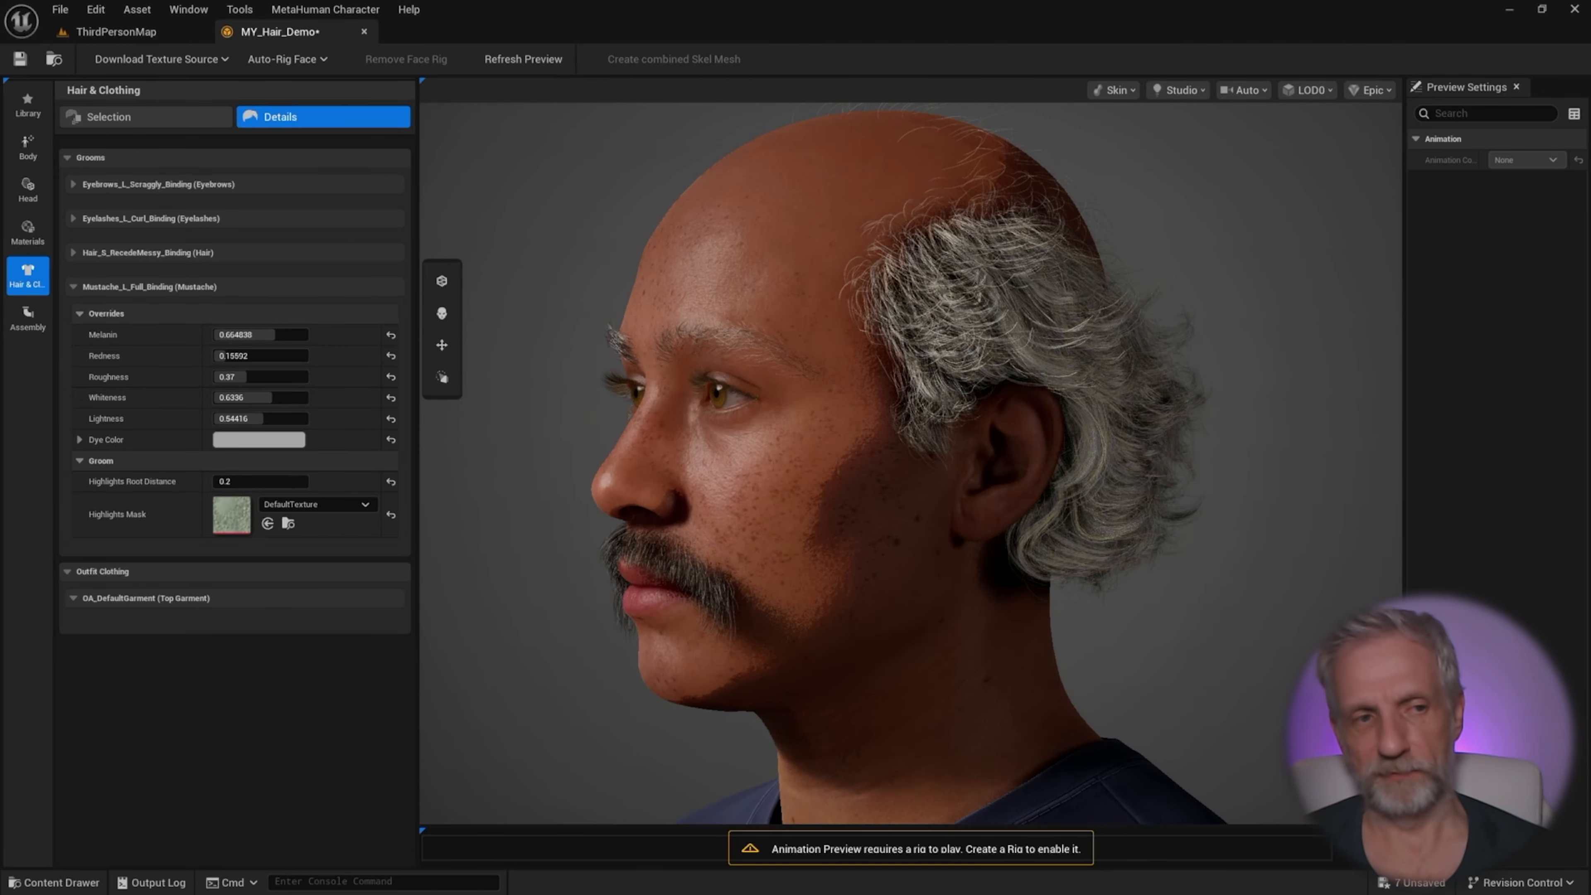
- Browse the available hair and eyebrow grooms in the Hair & Clothing selection
{"action": "left_click", "coordinate": [129, 119]}
{"action": "scroll", "coordinate": [307, 379], "scroll_direction": "down", "scroll_amount": 3}
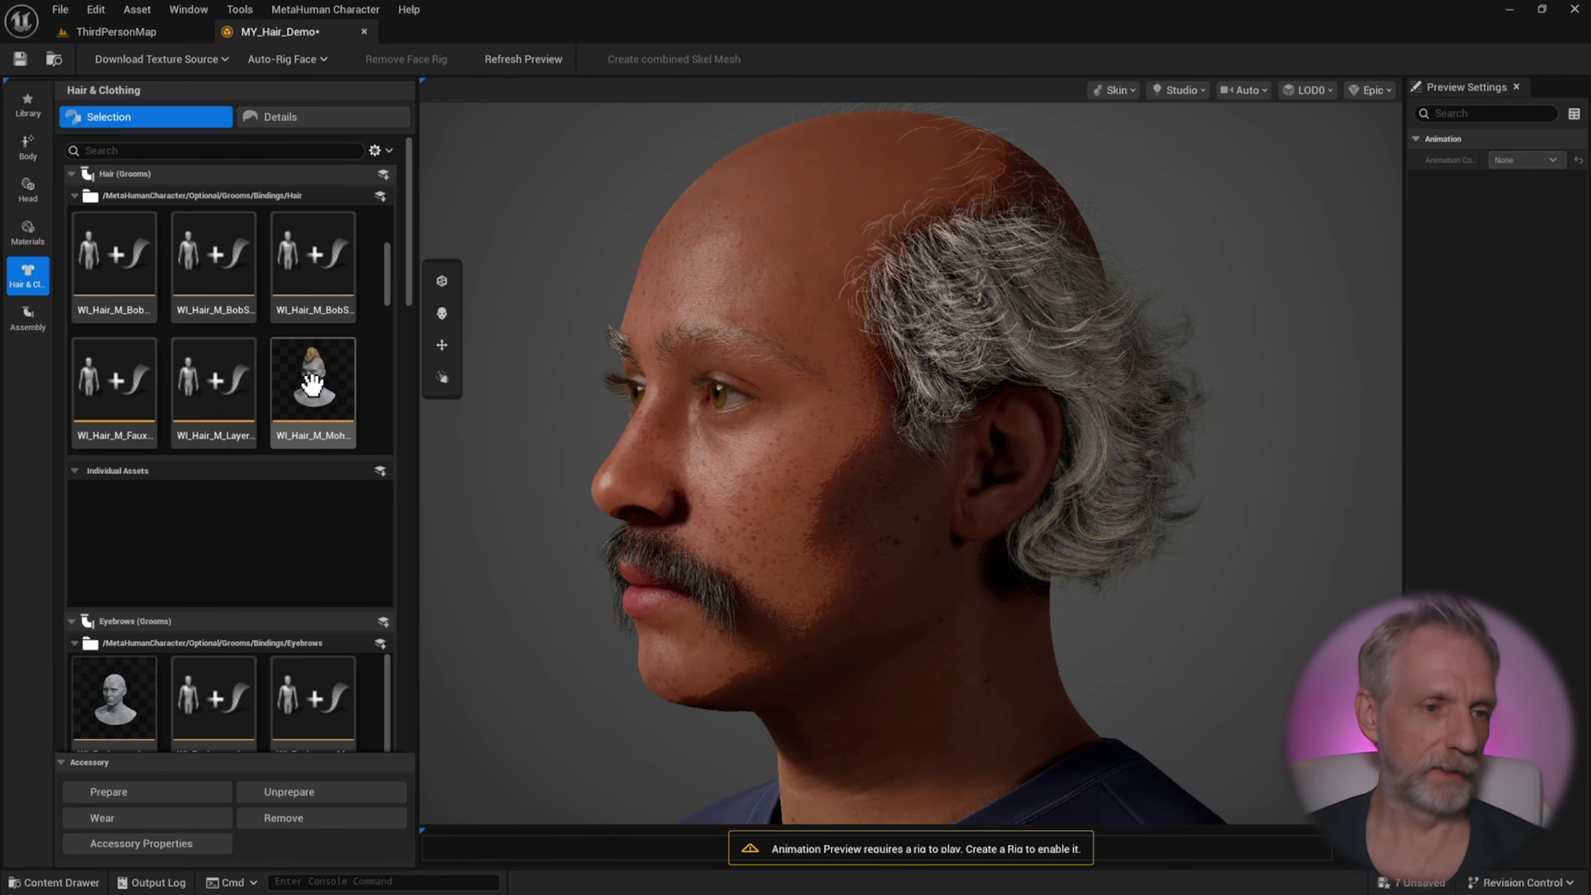
{"action": "scroll", "coordinate": [313, 383], "scroll_direction": "down", "scroll_amount": 5}
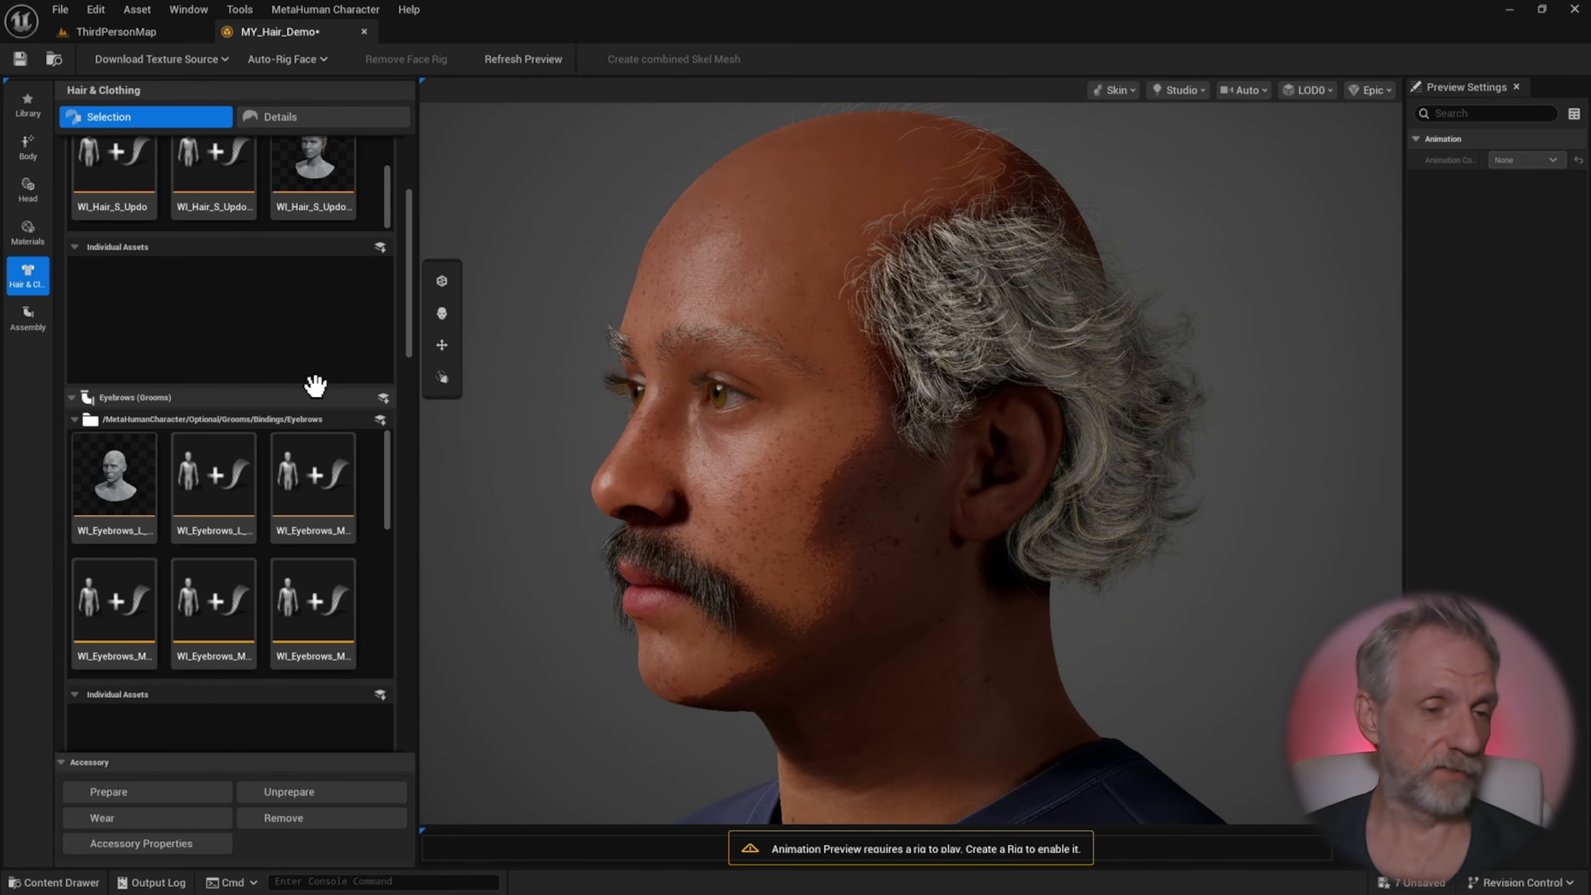
{"action": "scroll", "coordinate": [315, 385], "scroll_direction": "up", "scroll_amount": 5}
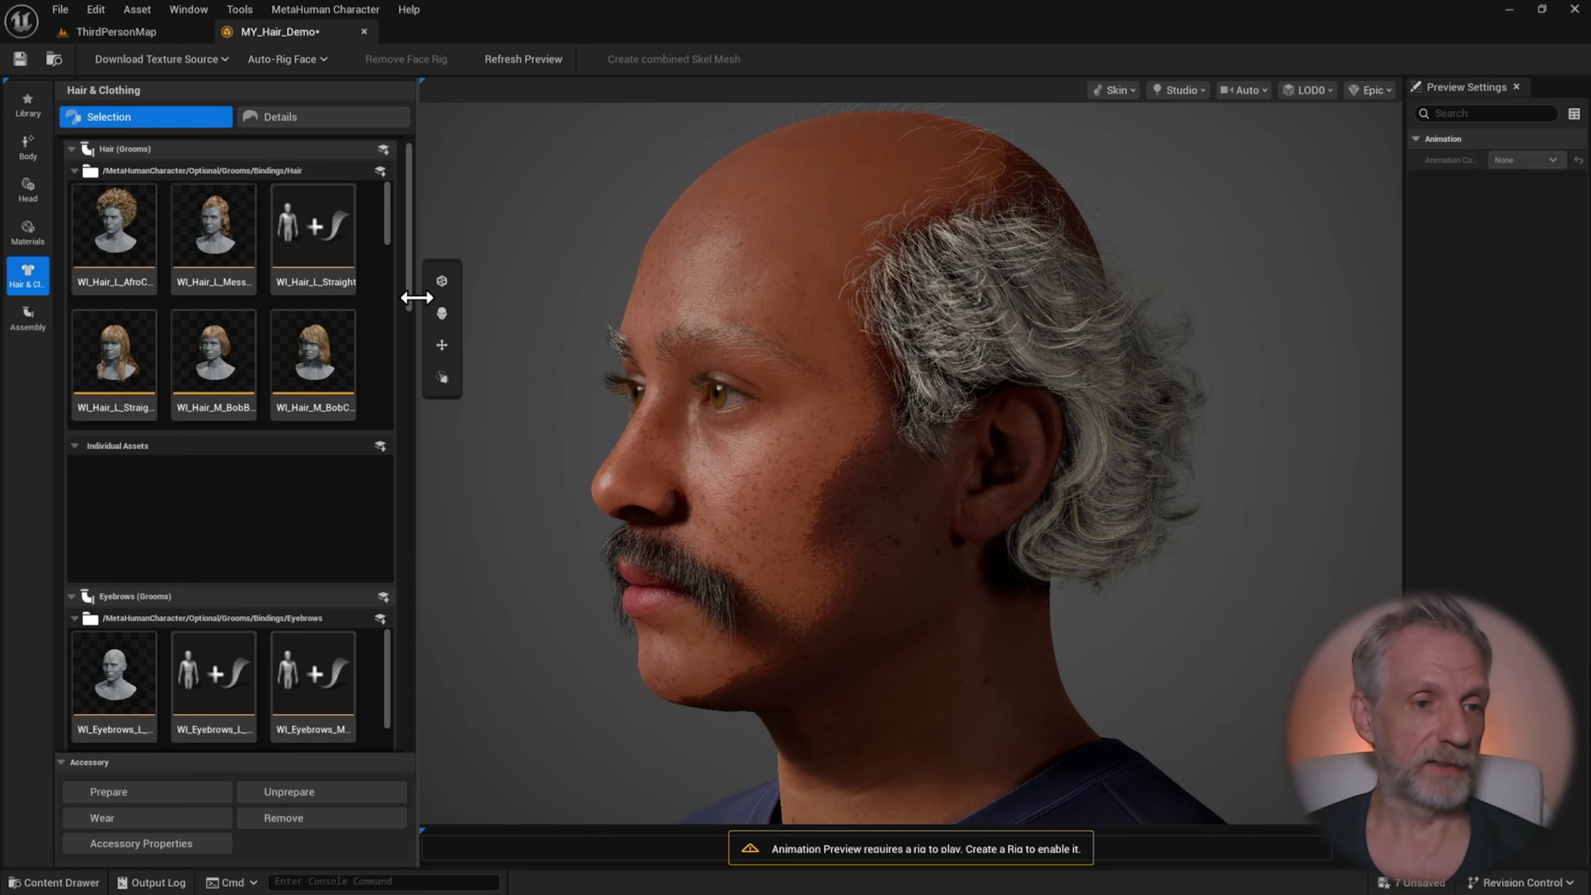
{"action": "scroll", "coordinate": [411, 311], "scroll_direction": "up", "scroll_amount": 1}
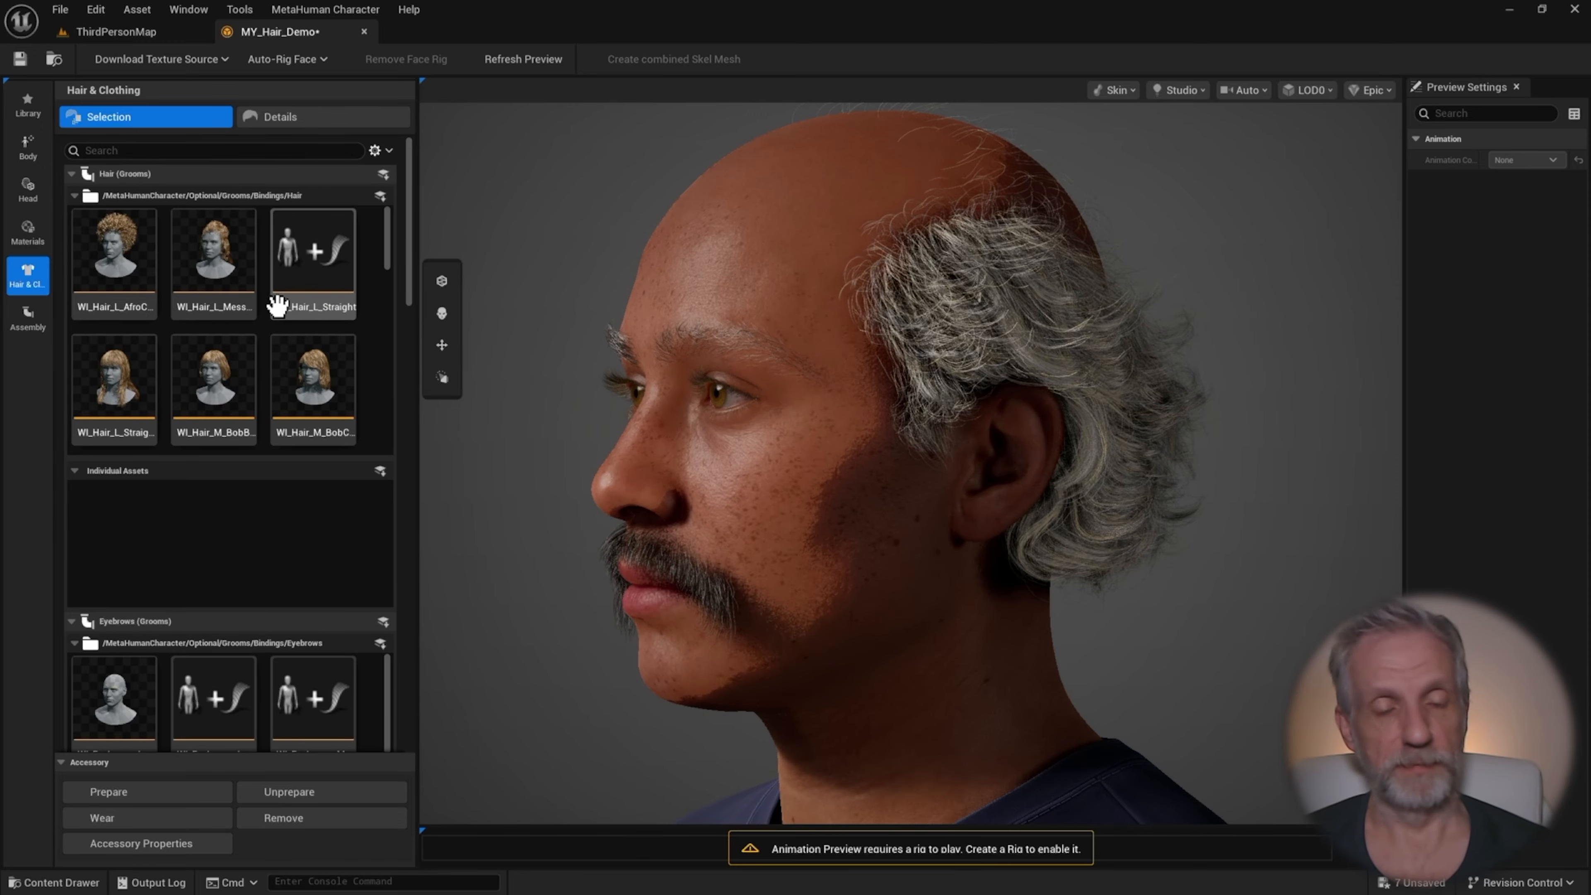
{"action": "left_click_drag", "start_coordinate": [710, 479], "coordinate": [908, 479]}
{"action": "left_click_drag", "start_coordinate": [589, 463], "coordinate": [658, 463]}
{"action": "left_click_drag", "start_coordinate": [1124, 231], "coordinate": [1085, 231]}
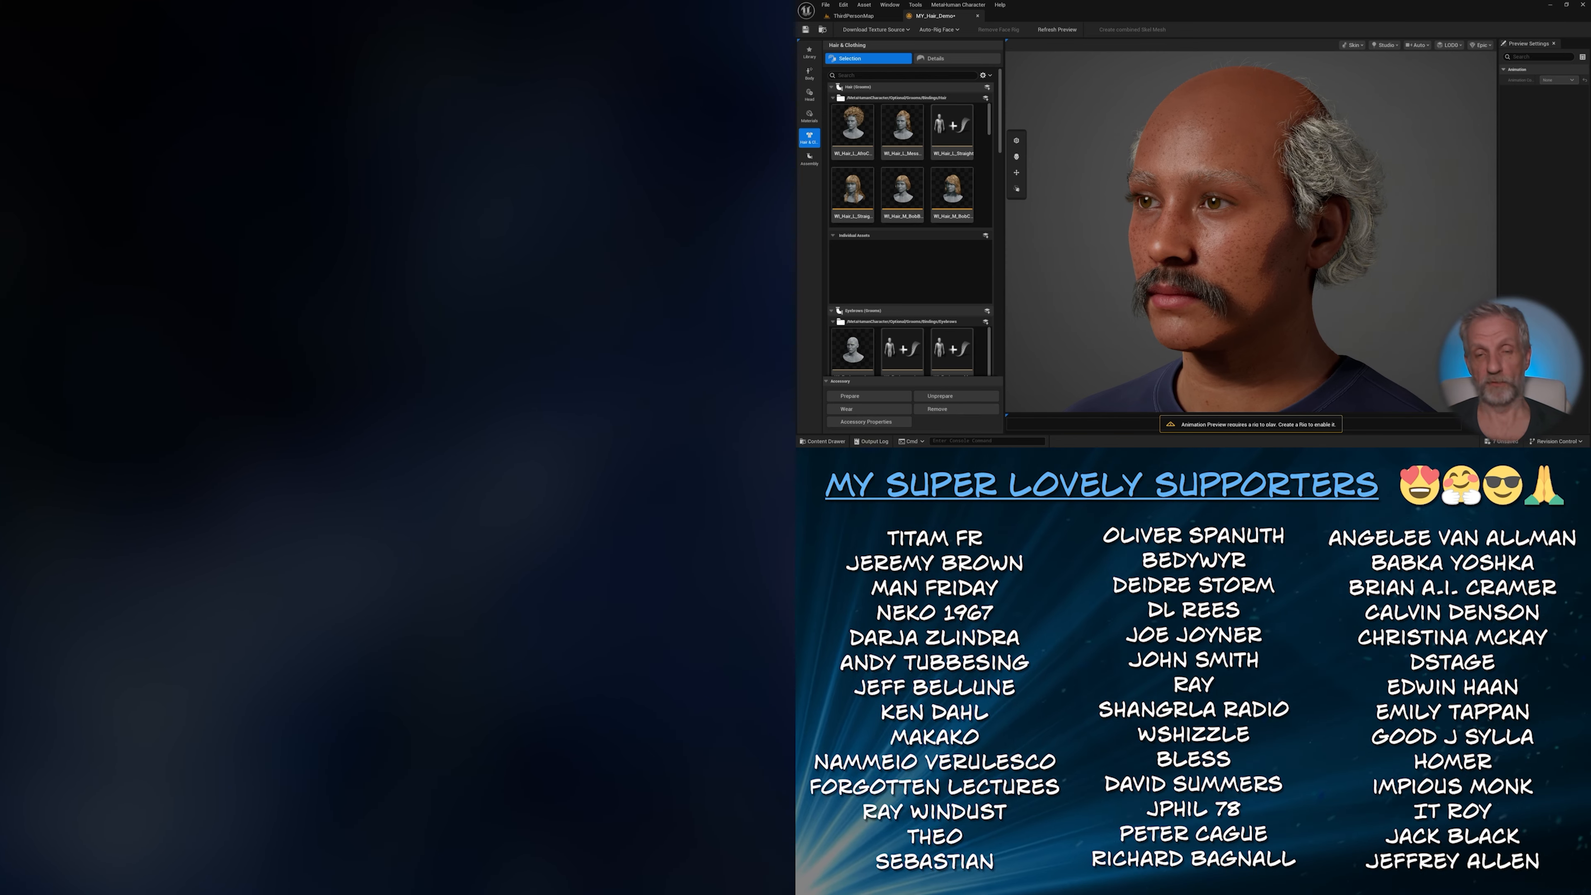